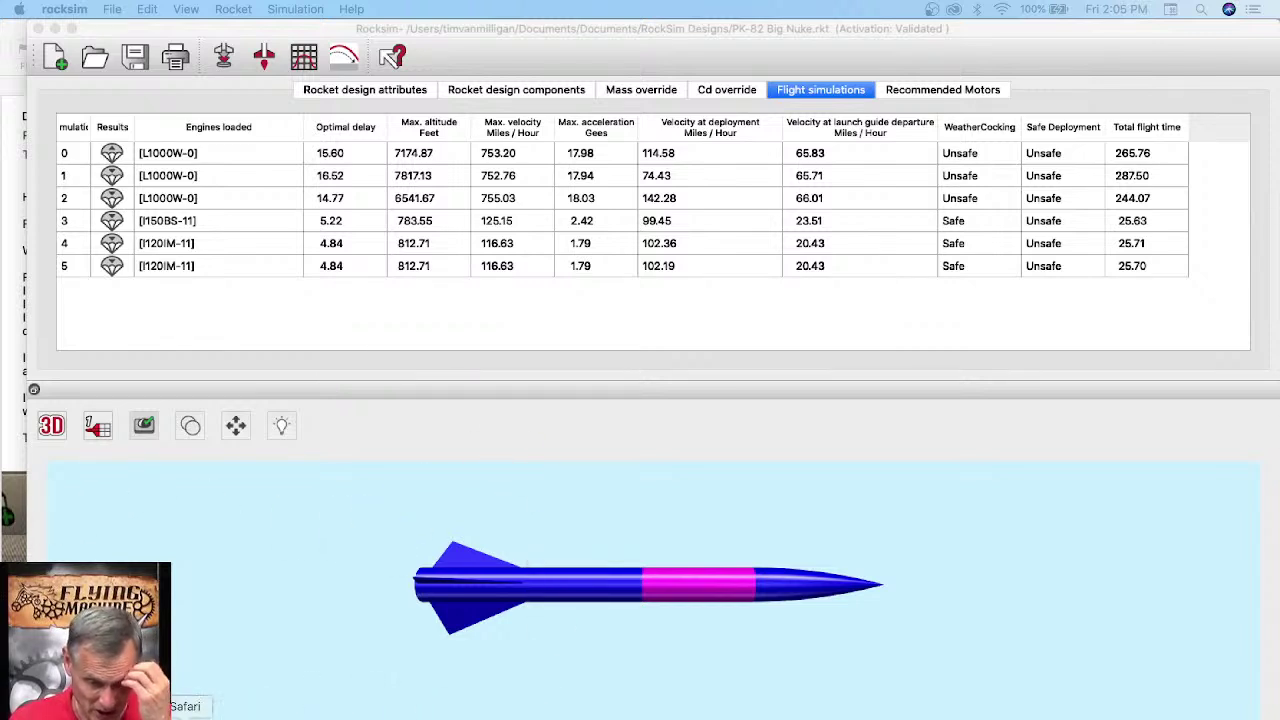
Step: Switch to Safari and open the Body Tubes category under Building Supplies in the Apogee Components shop
{"action": "left_click", "coordinate": [200, 716]}
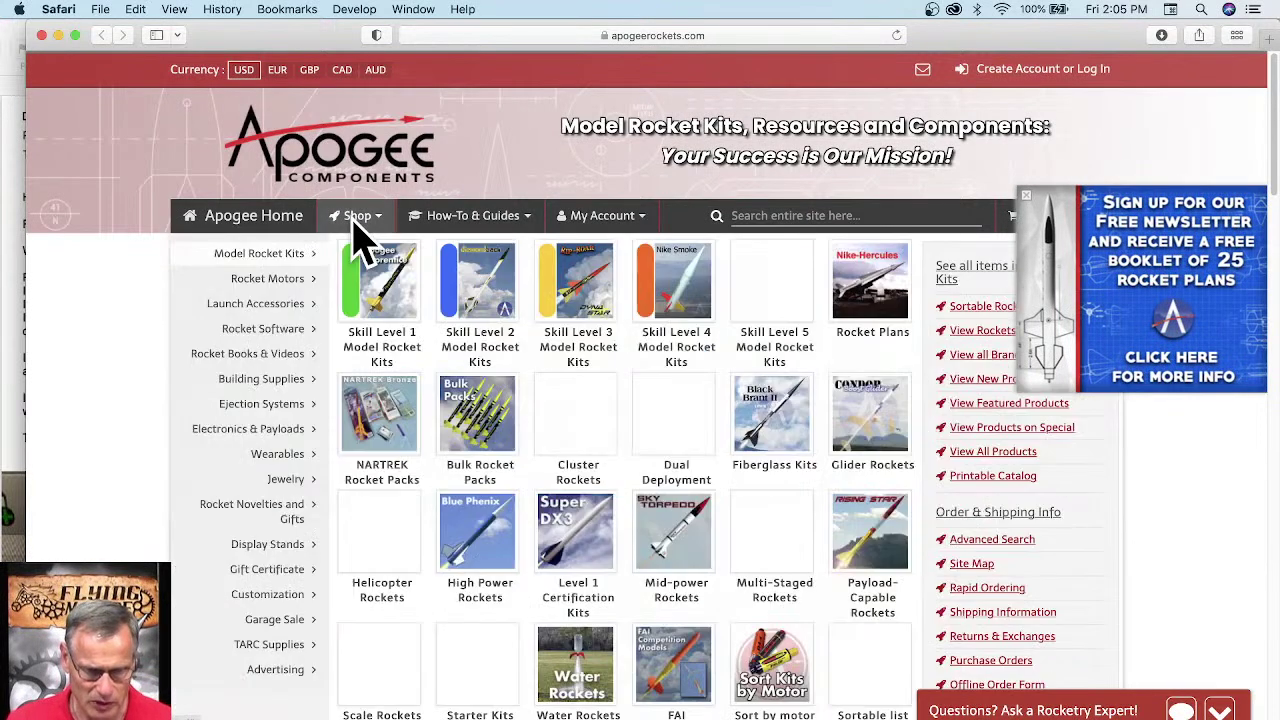
{"action": "mouse_move", "coordinate": [365, 240]}
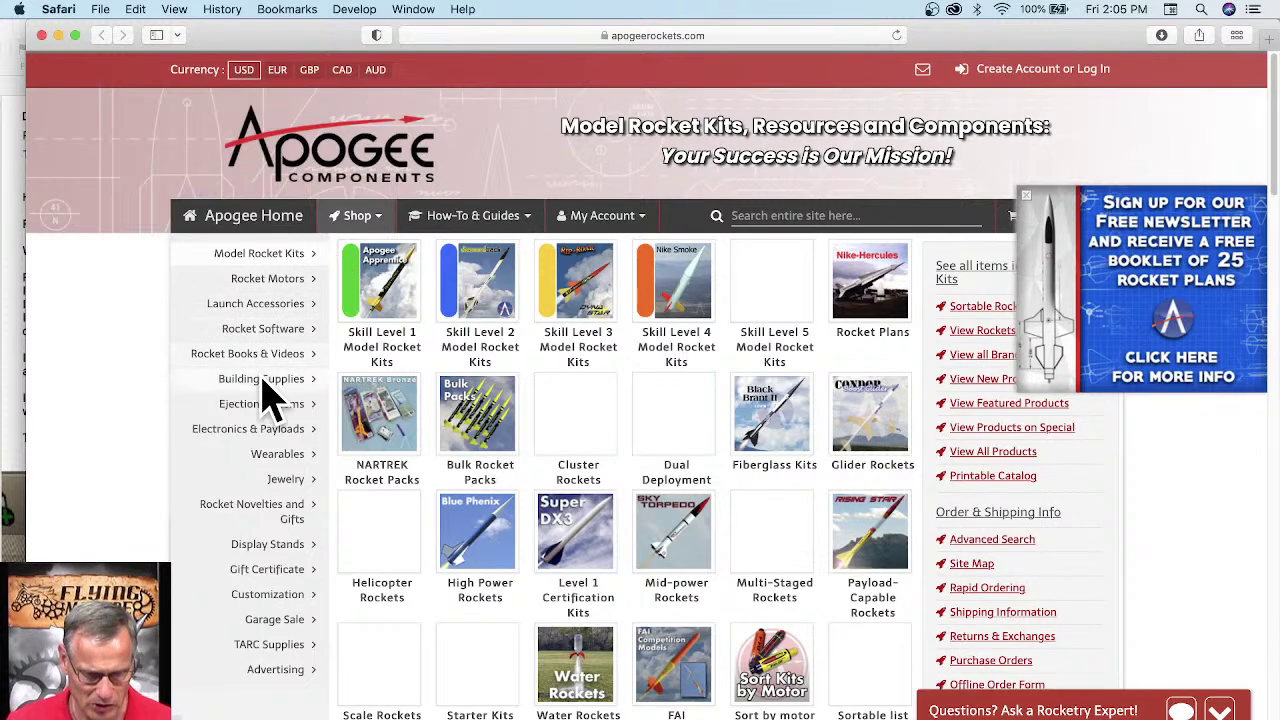
{"action": "mouse_move", "coordinate": [265, 385]}
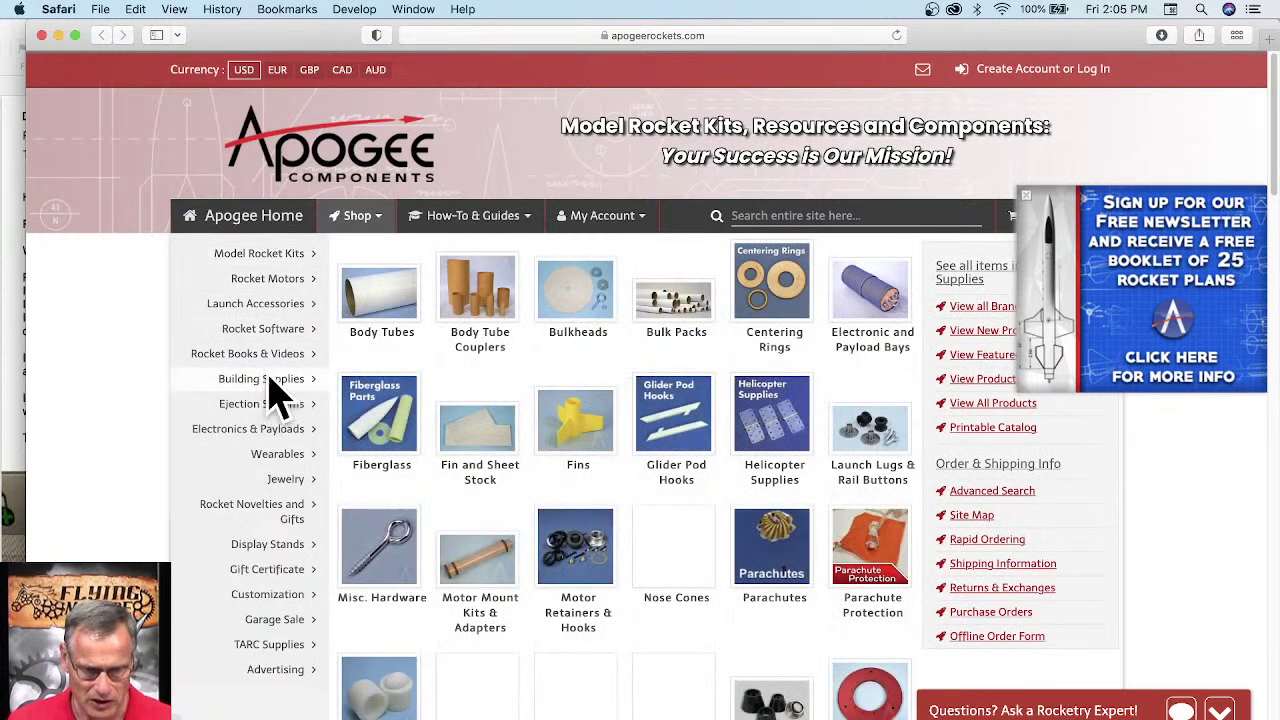
{"action": "left_click", "coordinate": [394, 316]}
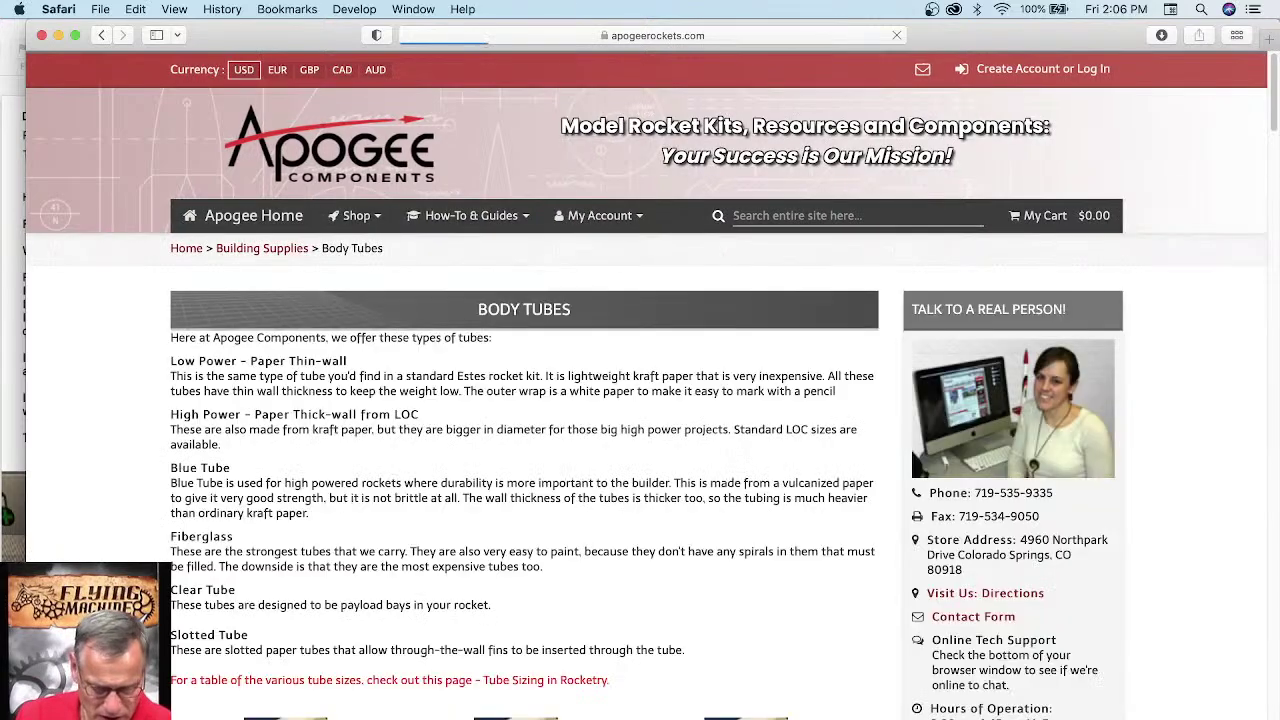
Step: Examine the Body Tubes page for the available tube types and size ranges
{"action": "scroll", "coordinate": [545, 385], "scroll_direction": "down", "scroll_amount": 4}
{"action": "scroll", "coordinate": [690, 312], "scroll_direction": "down", "scroll_amount": 10}
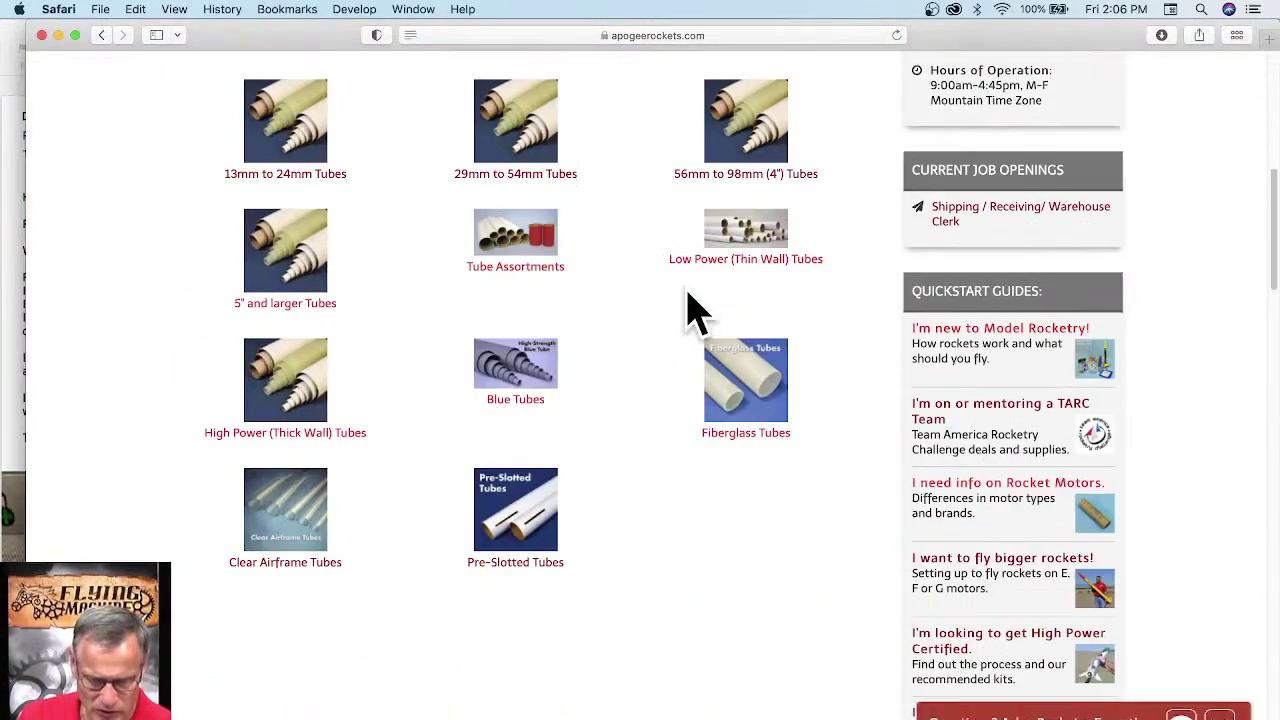
{"action": "scroll", "coordinate": [670, 305], "scroll_direction": "down", "scroll_amount": 10}
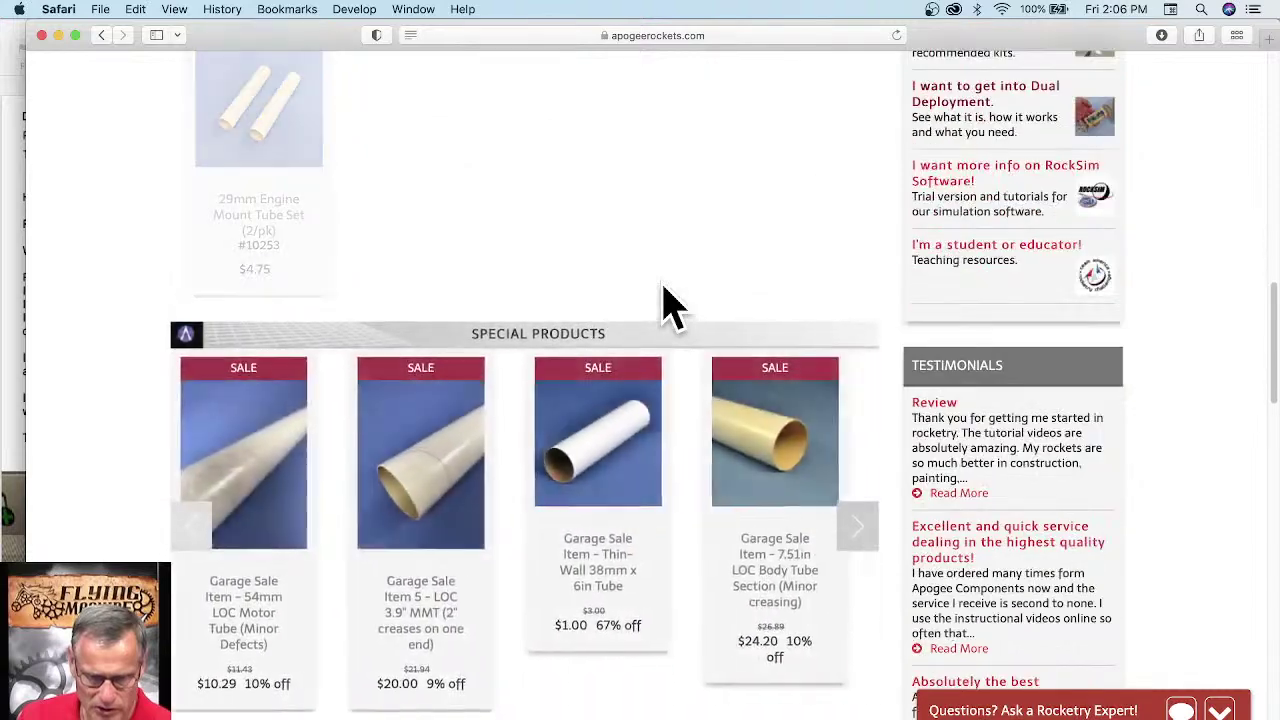
{"action": "scroll", "coordinate": [670, 305], "scroll_direction": "down", "scroll_amount": 5}
{"action": "scroll", "coordinate": [670, 305], "scroll_direction": "up", "scroll_amount": 9}
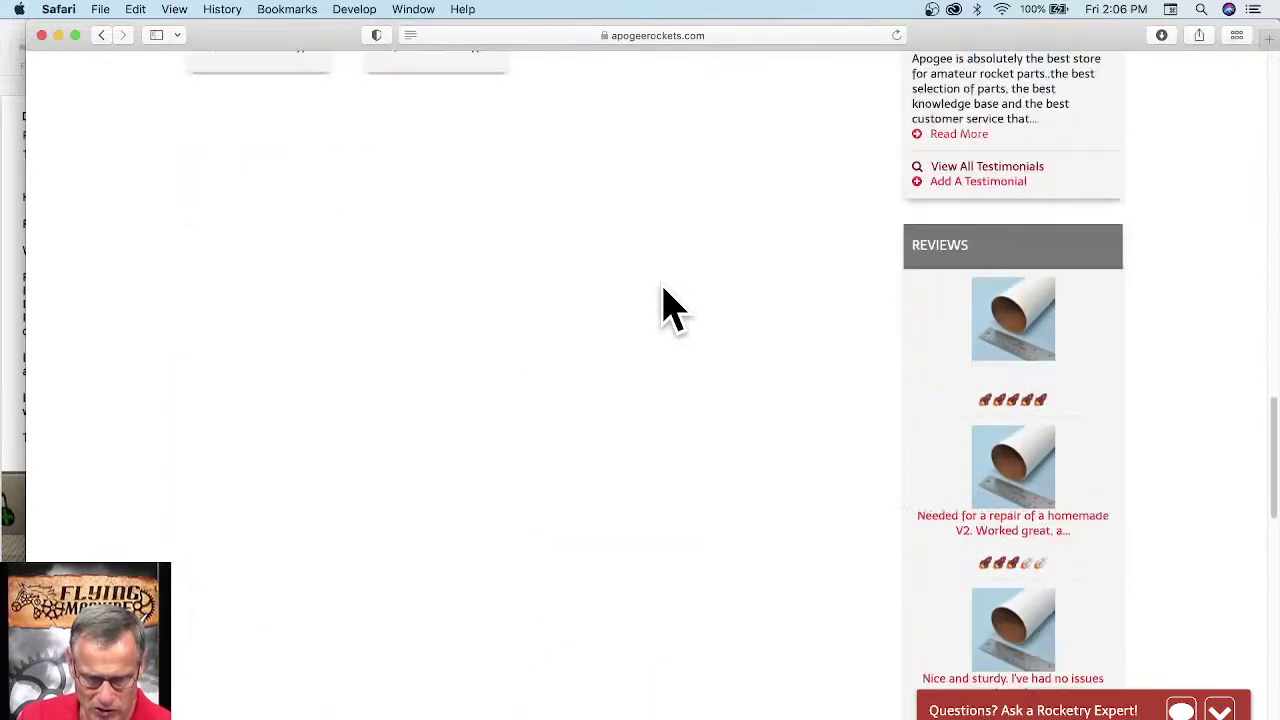
{"action": "scroll", "coordinate": [670, 310], "scroll_direction": "down", "scroll_amount": 8}
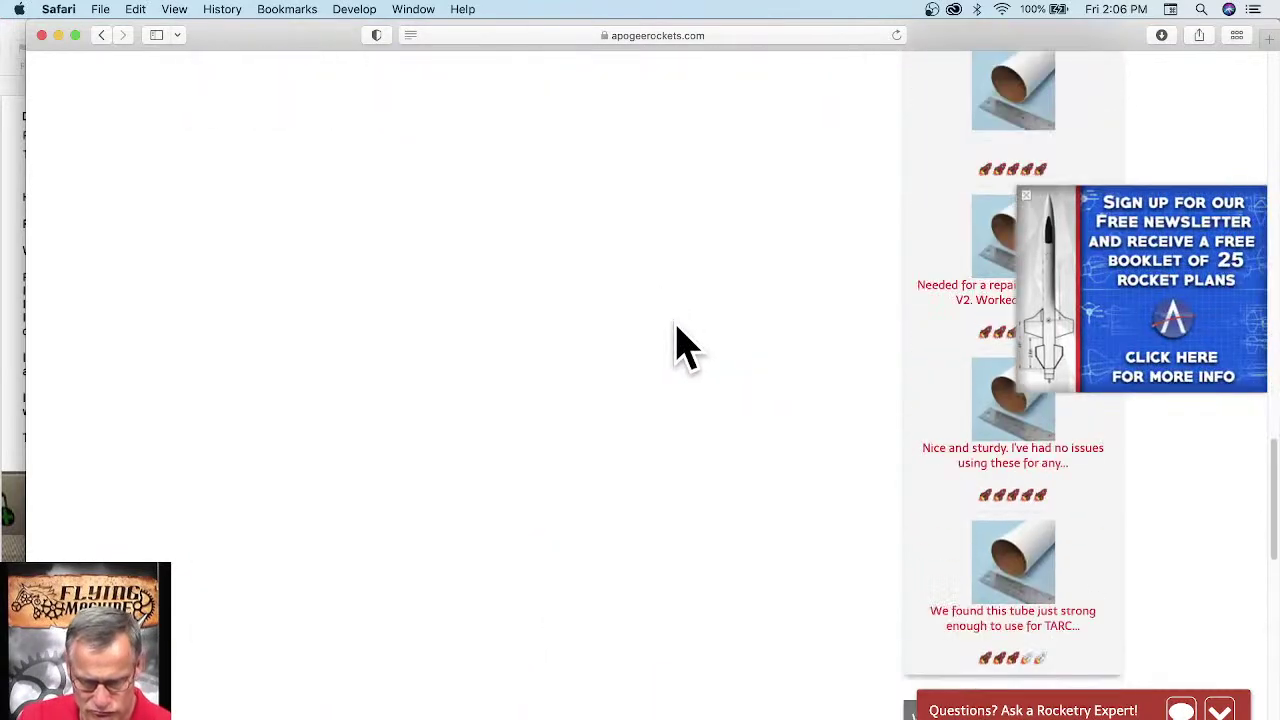
{"action": "scroll", "coordinate": [677, 343], "scroll_direction": "up", "scroll_amount": 16}
{"action": "scroll", "coordinate": [677, 343], "scroll_direction": "up", "scroll_amount": 10}
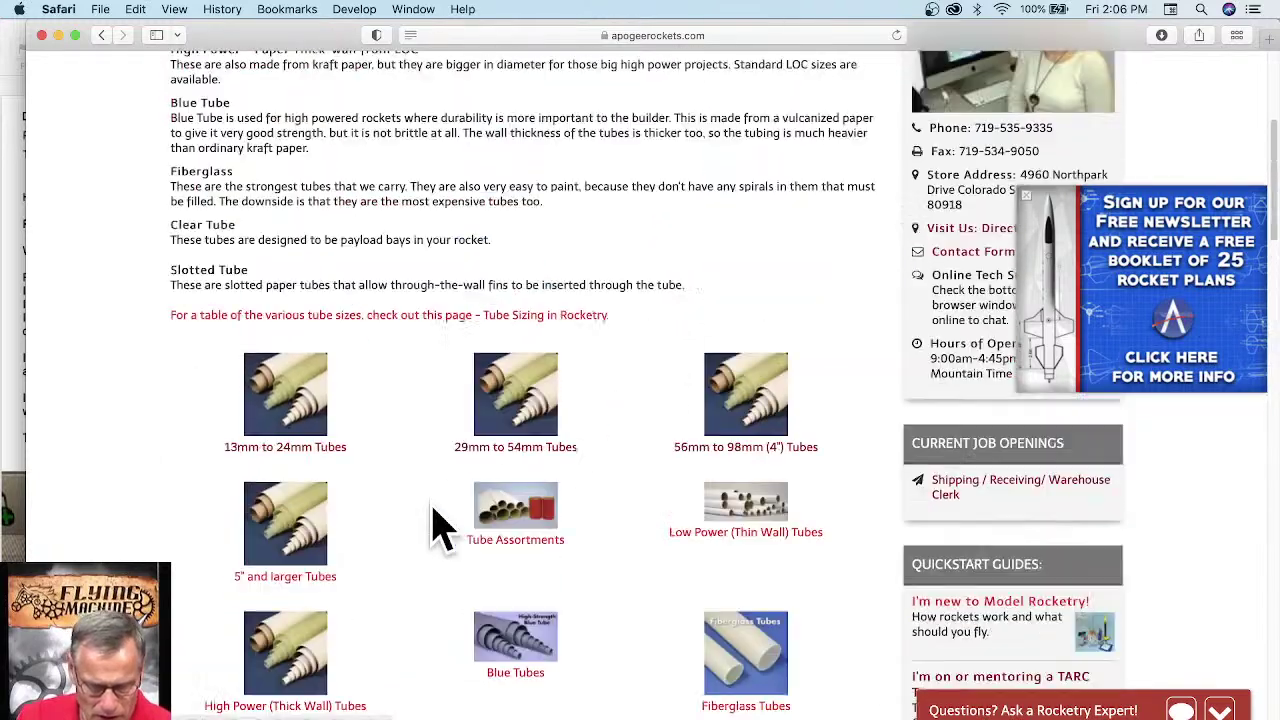
{"action": "scroll", "coordinate": [436, 525], "scroll_direction": "down", "scroll_amount": 5}
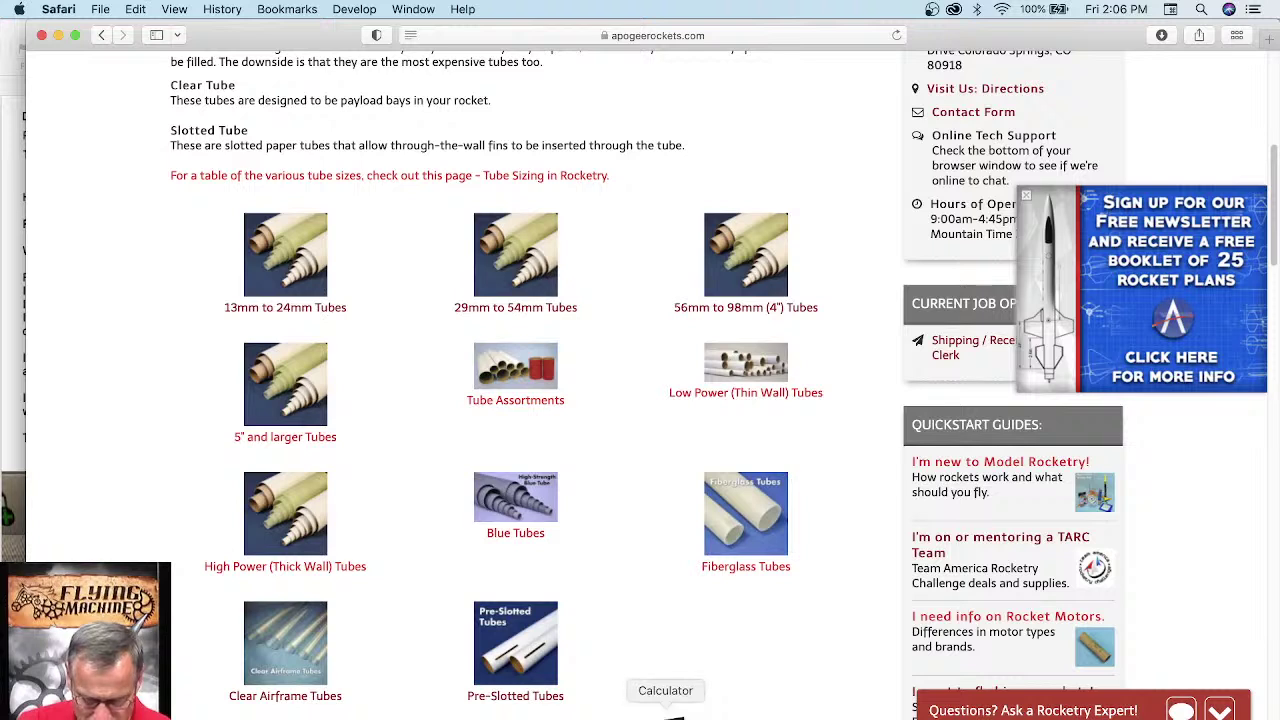
Step: Open Calculator and multiply 1.25 by 24.4
{"action": "left_click", "coordinate": [665, 715]}
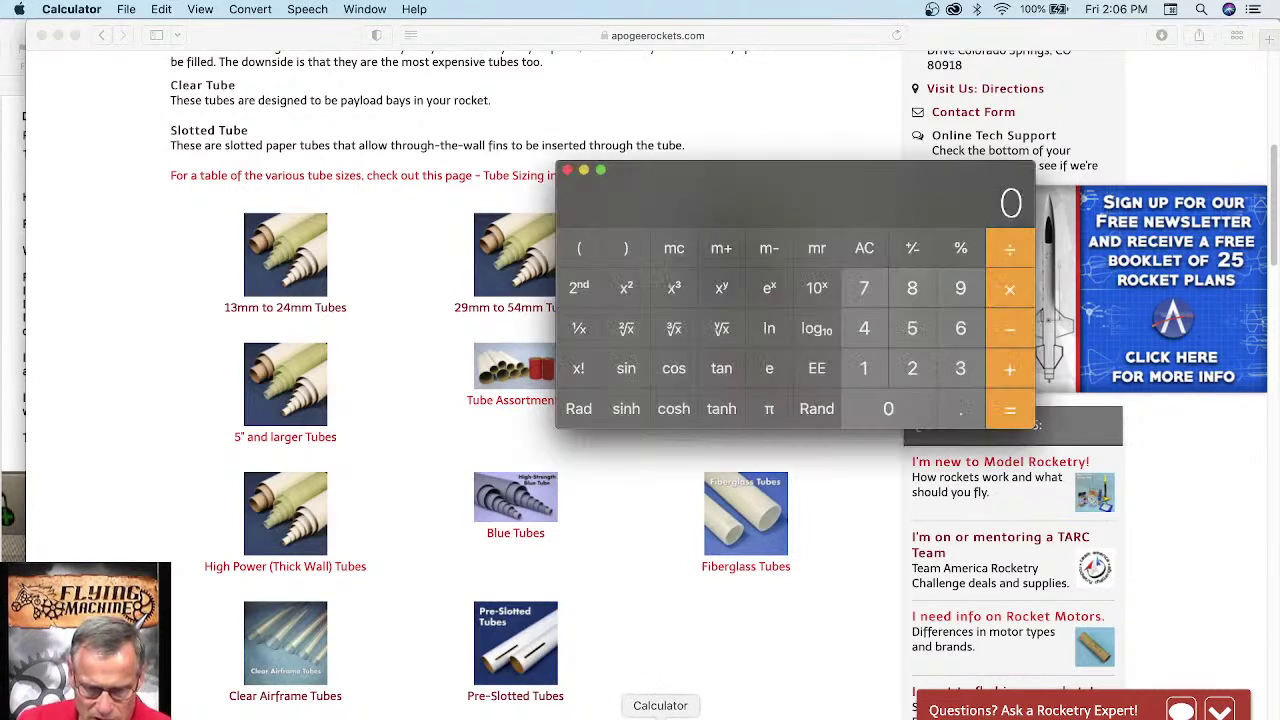
{"action": "left_click", "coordinate": [864, 370]}
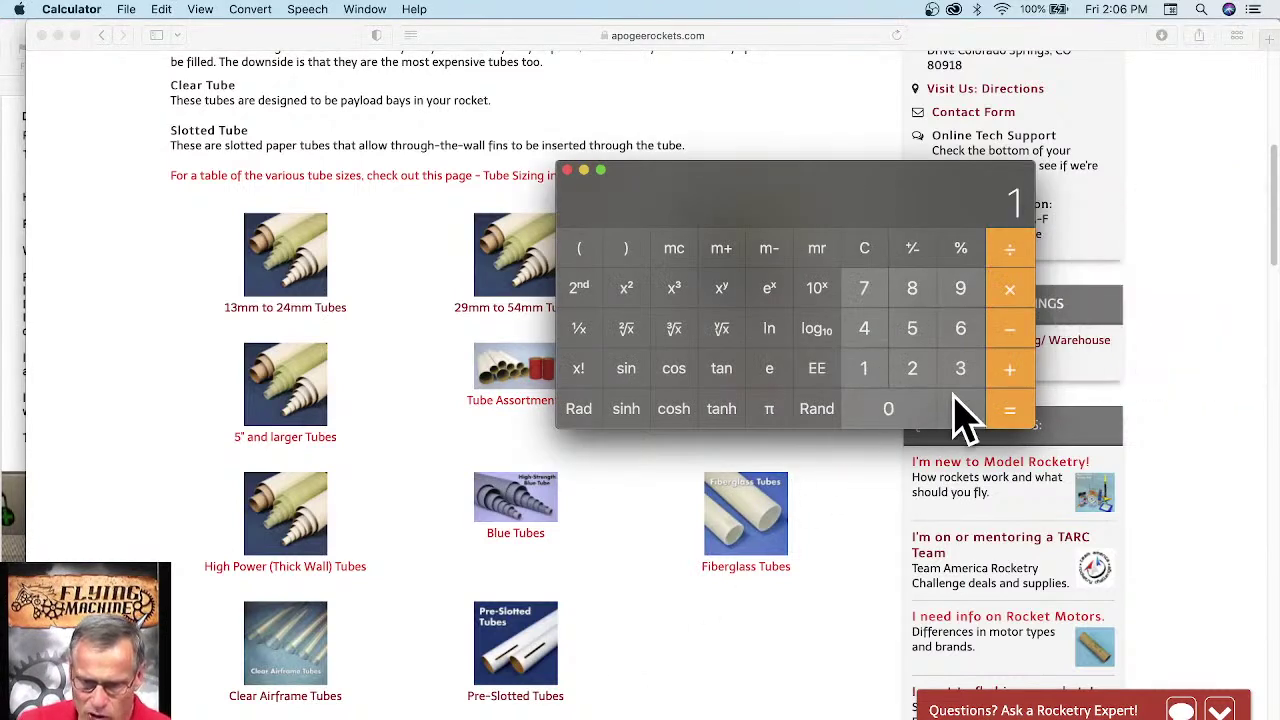
{"action": "left_click", "coordinate": [960, 408]}
{"action": "left_click", "coordinate": [912, 368]}
{"action": "left_click", "coordinate": [912, 336]}
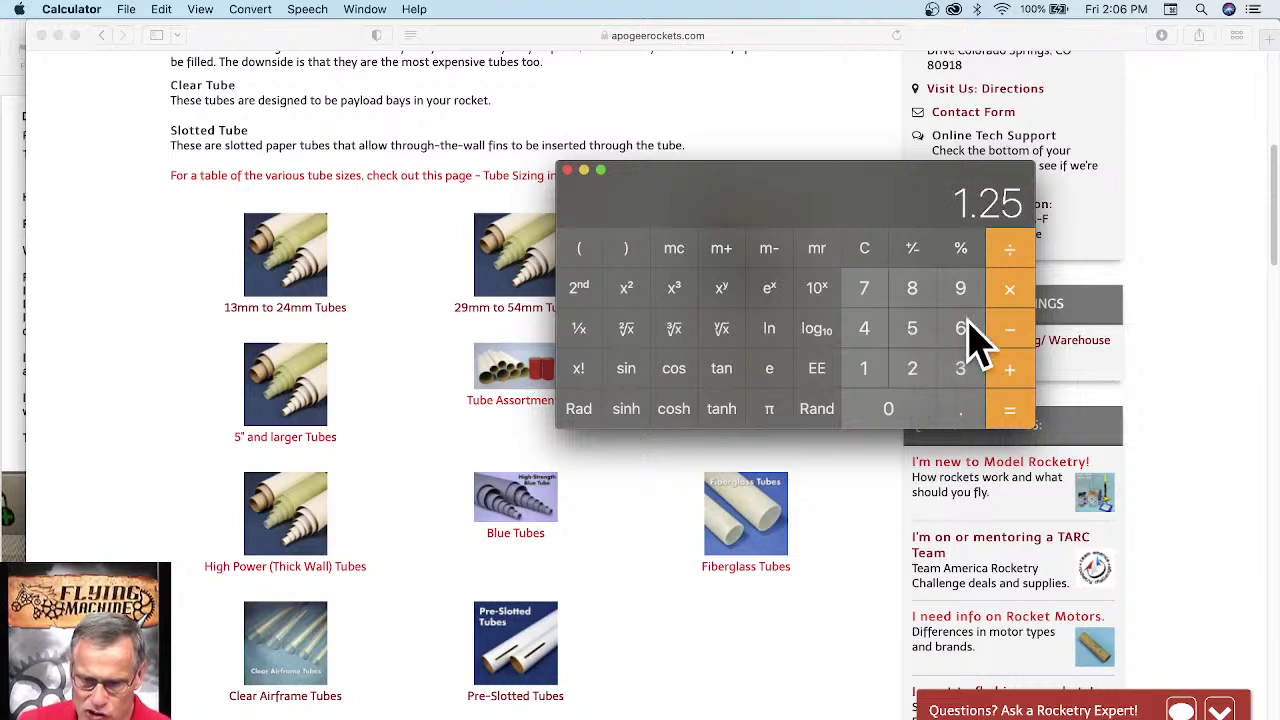
{"action": "left_click", "coordinate": [1012, 289]}
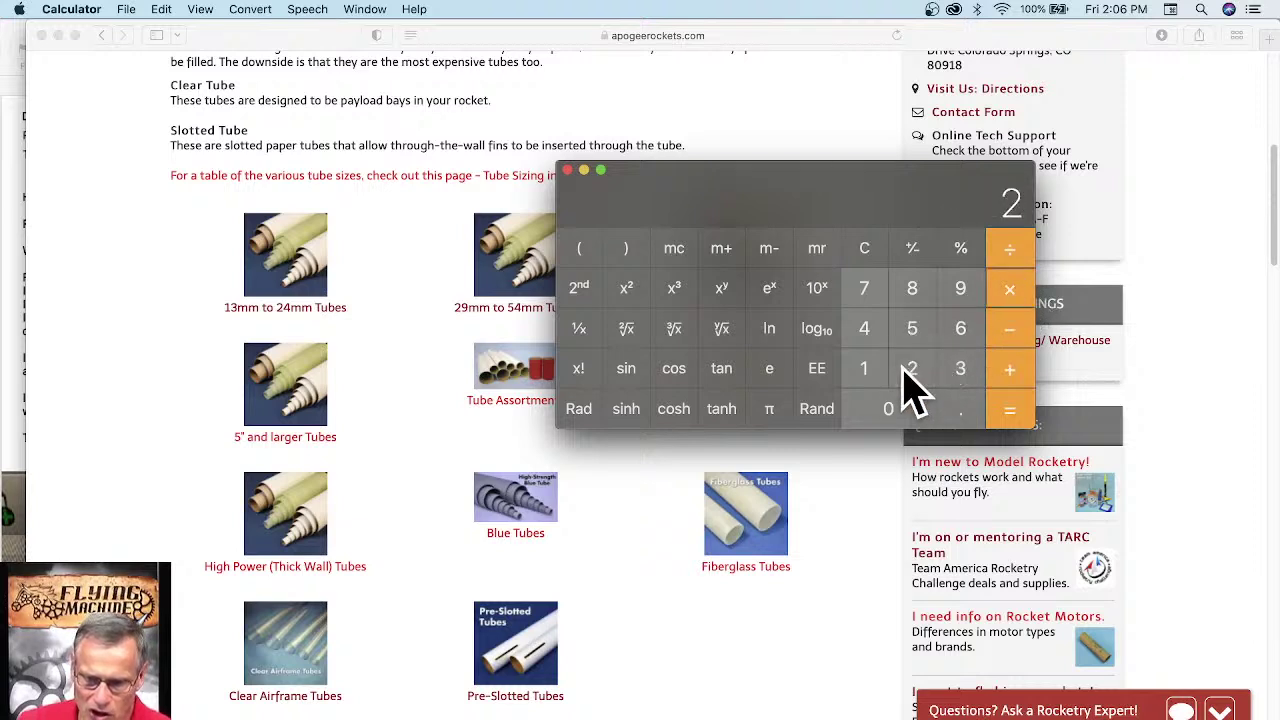
{"action": "left_click", "coordinate": [866, 328]}
{"action": "left_click", "coordinate": [960, 408]}
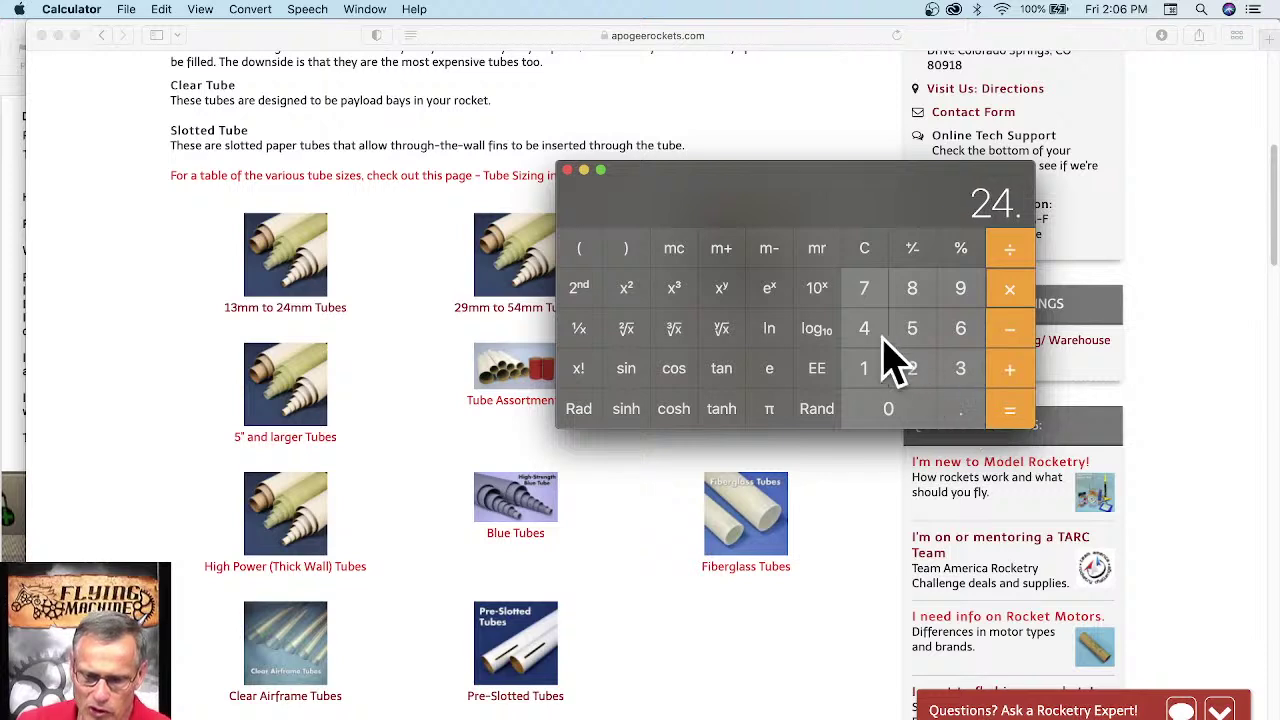
{"action": "left_click", "coordinate": [864, 330]}
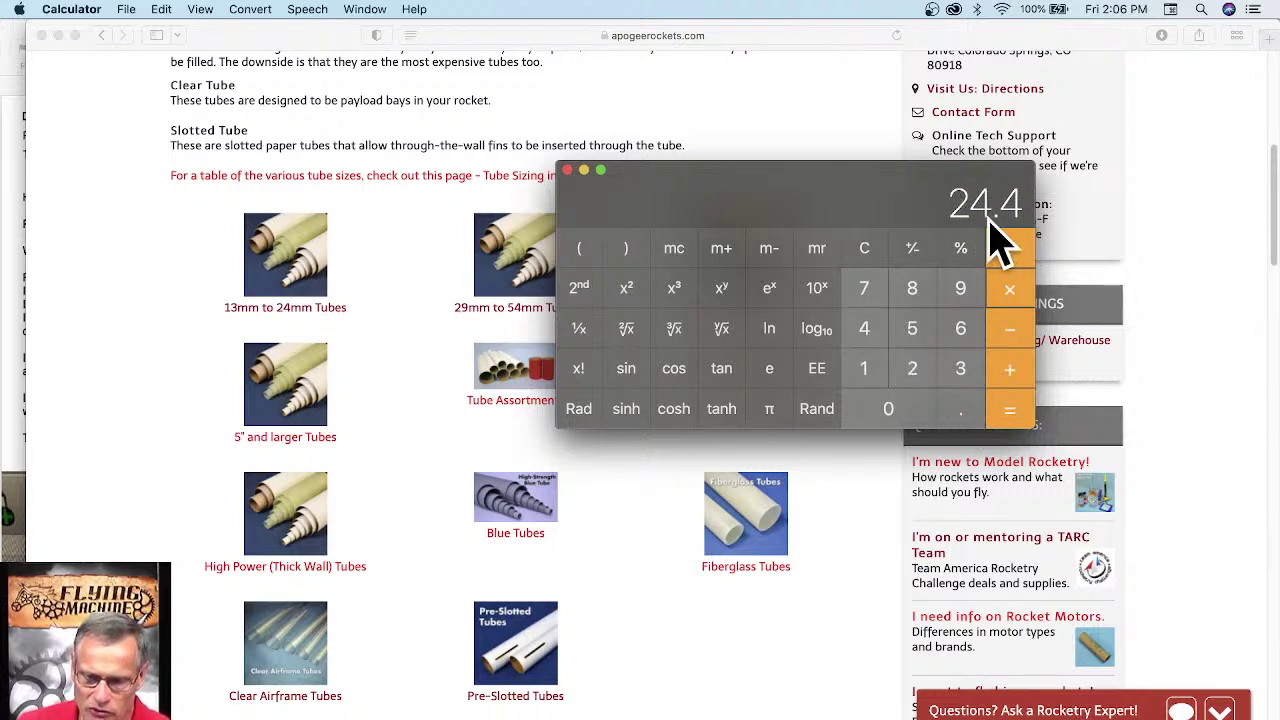
{"action": "left_click", "coordinate": [1012, 412]}
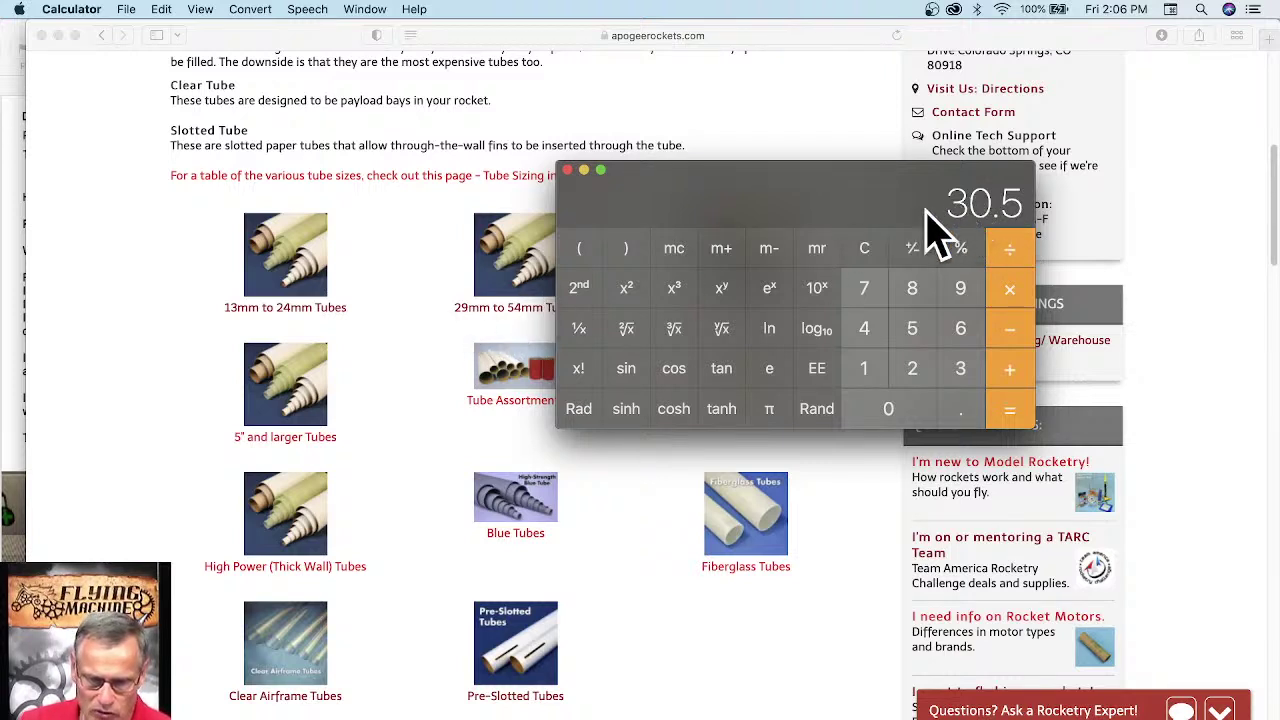
Step: Return to the Body Tubes page in Safari and open the 29mm to 54mm Tubes category
{"action": "left_click", "coordinate": [501, 312]}
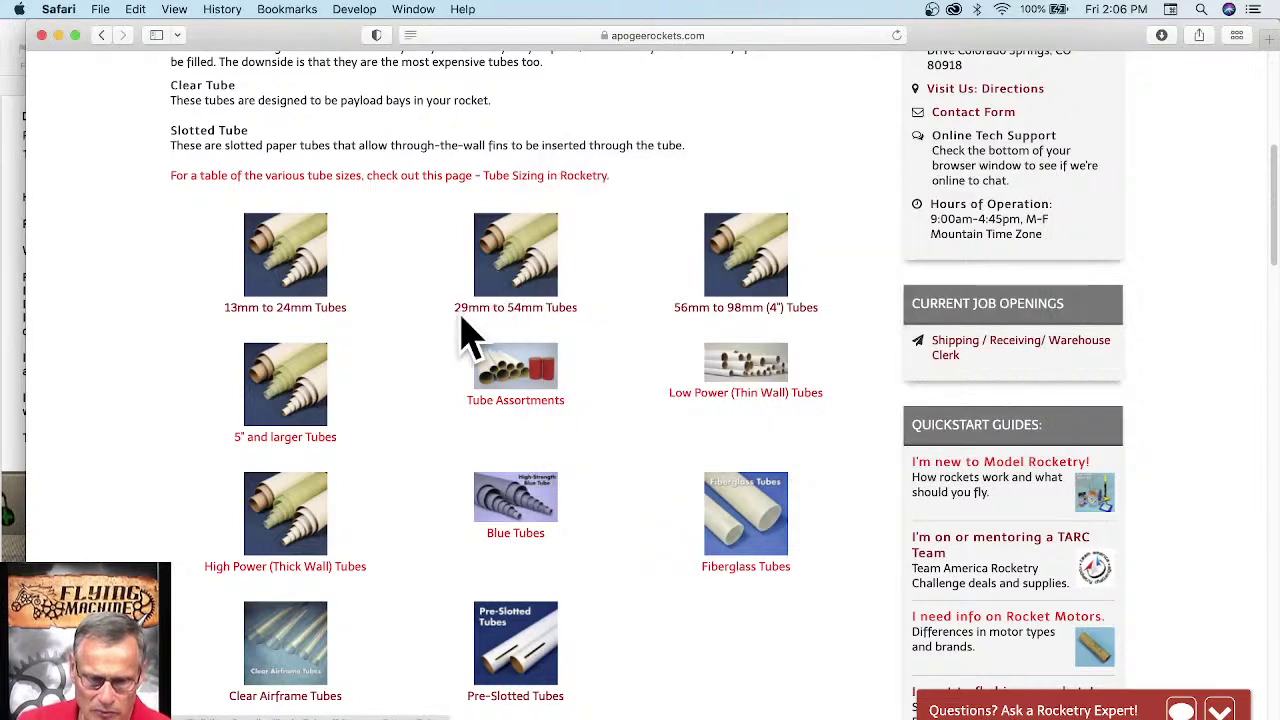
{"action": "left_click", "coordinate": [523, 292]}
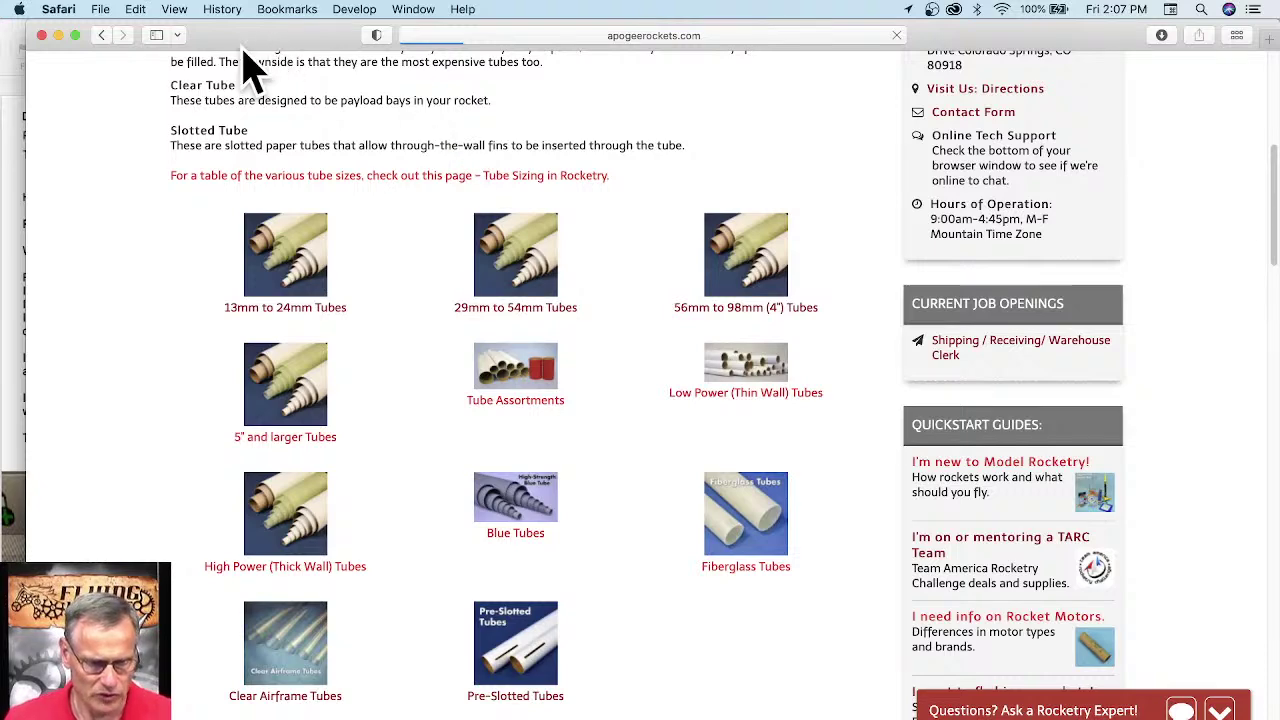
Step: Switch to RockSim, search for "ibis" and open the 136 KB Ibis.rkt from RockSim Sample Rocket Files, discarding changes to the current design
{"action": "left_click", "coordinate": [13, 590]}
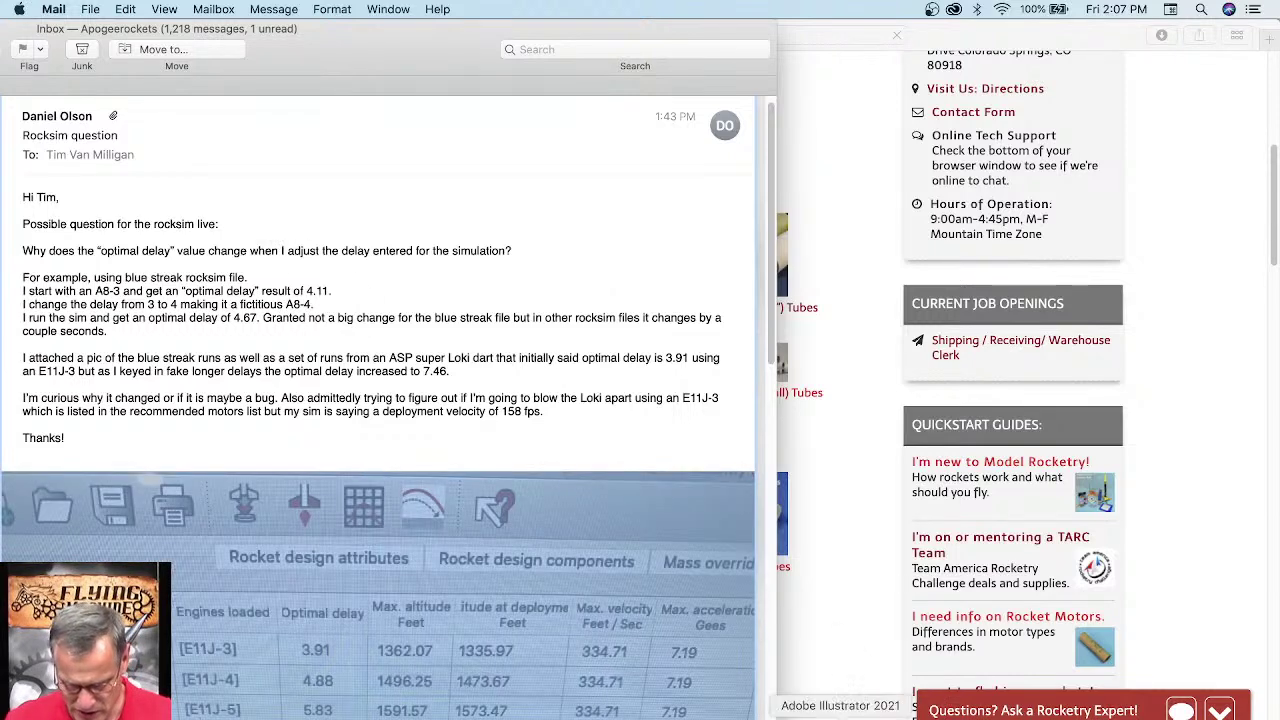
{"action": "left_click", "coordinate": [561, 716]}
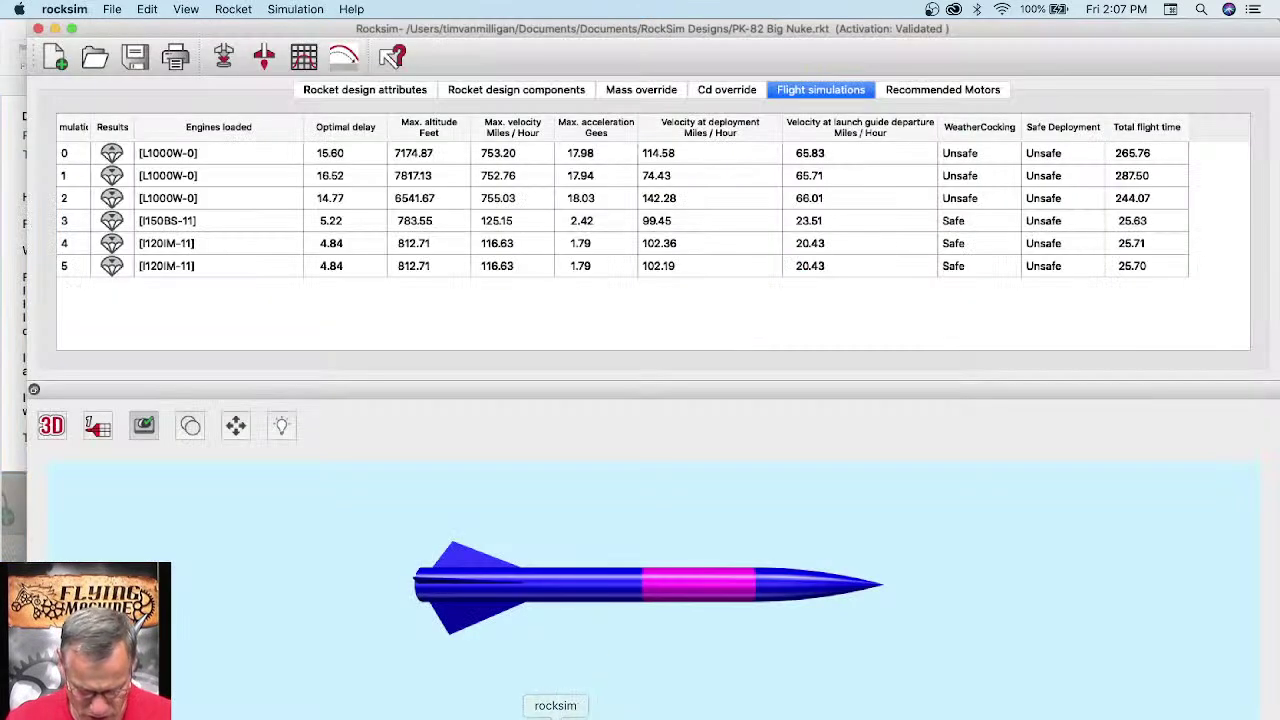
{"action": "left_click", "coordinate": [97, 62]}
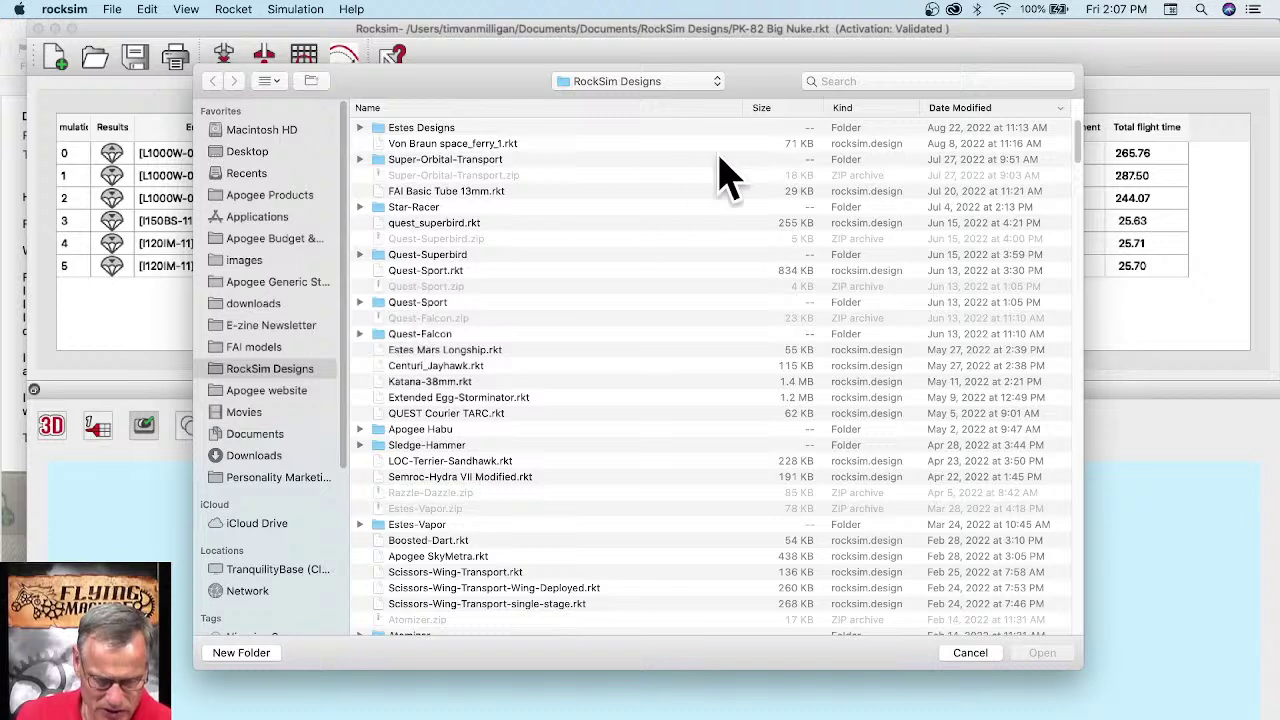
{"action": "left_click", "coordinate": [858, 88]}
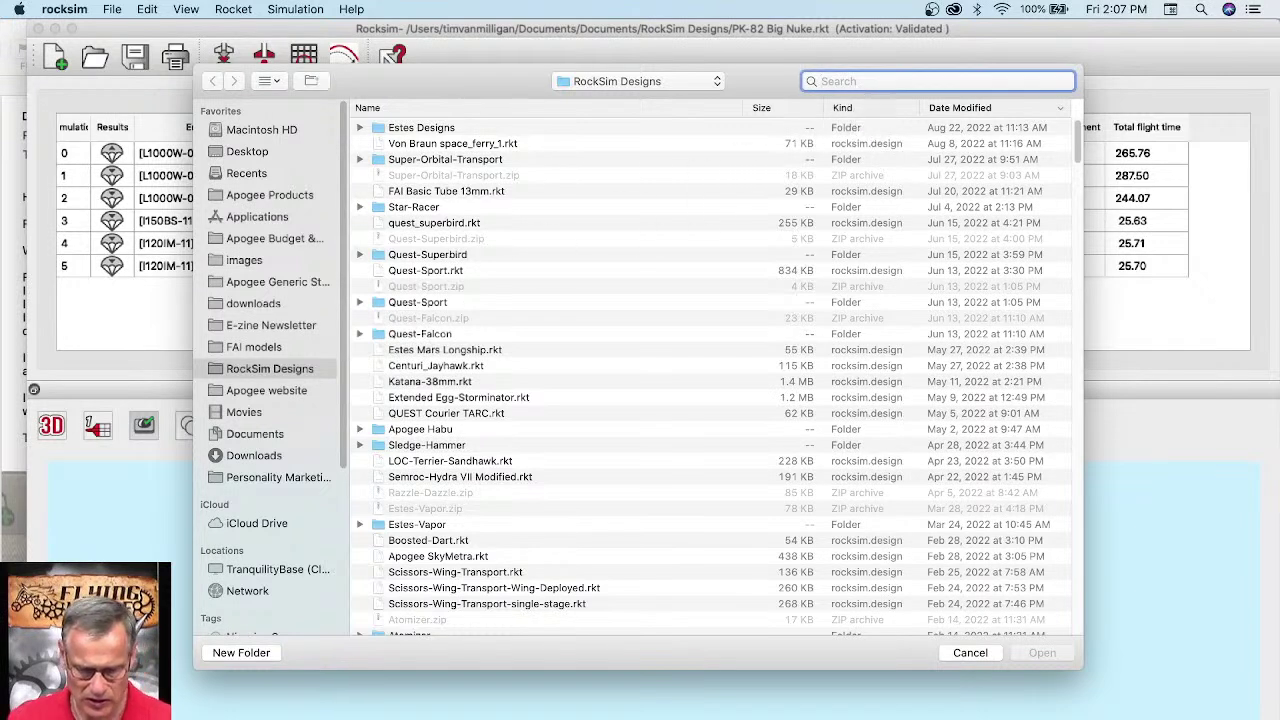
{"action": "type", "text": "ibis"}
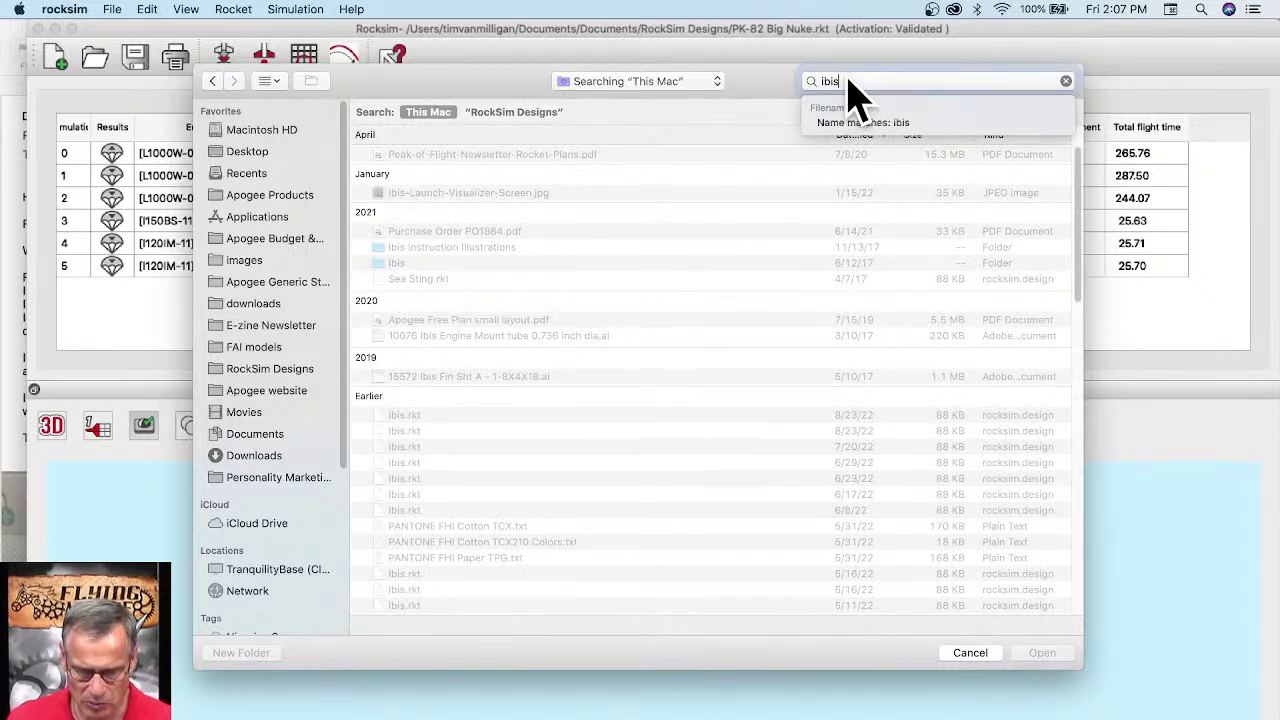
{"action": "scroll", "coordinate": [568, 345], "scroll_direction": "down", "scroll_amount": 4}
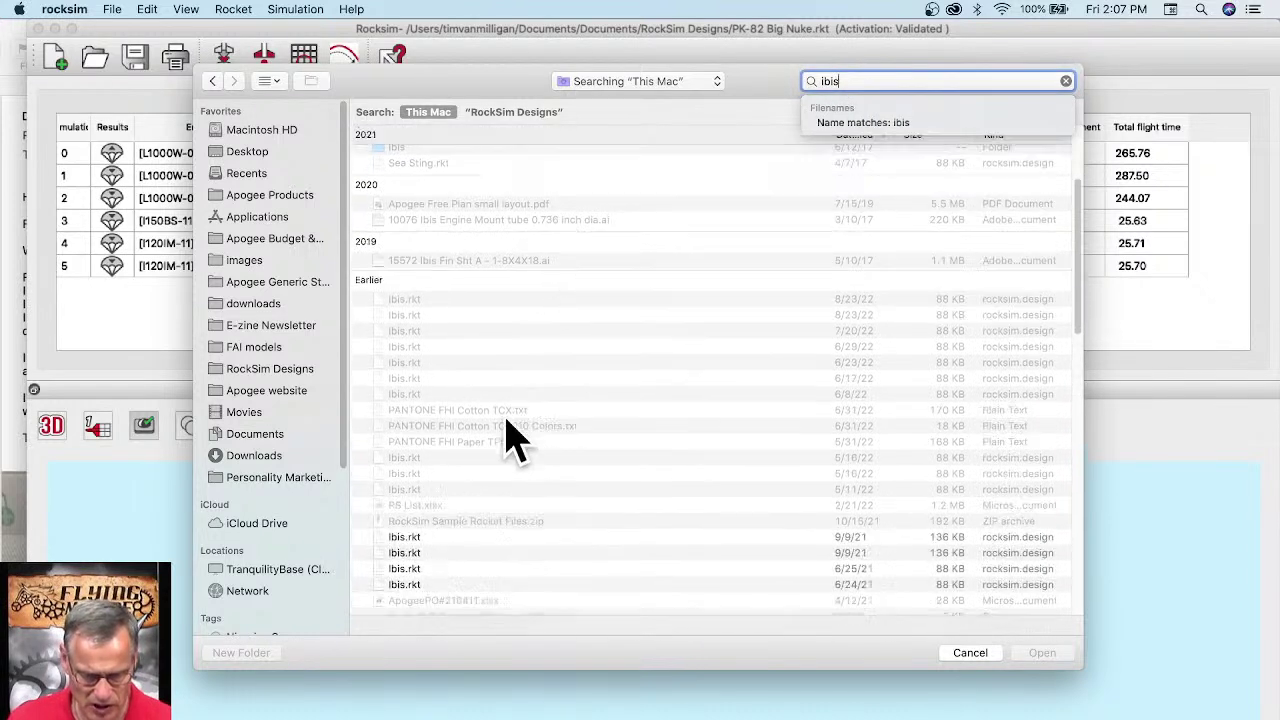
{"action": "left_click", "coordinate": [405, 538]}
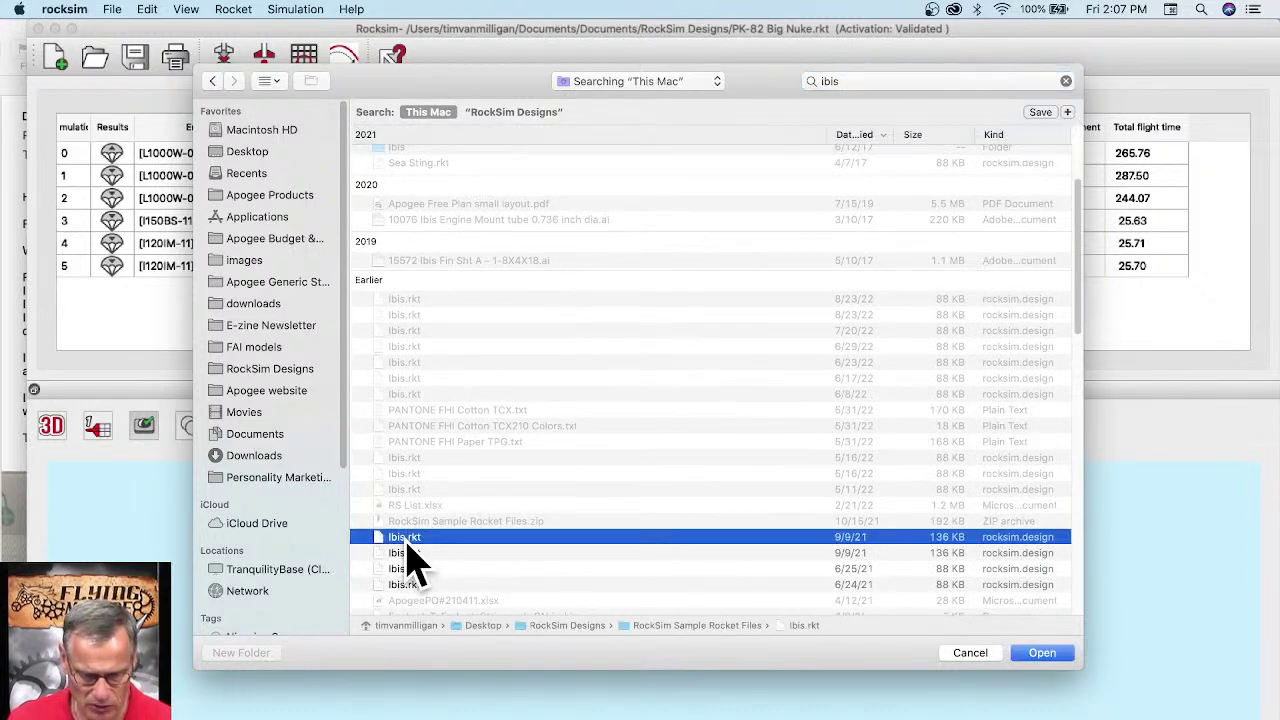
{"action": "left_click", "coordinate": [1038, 656]}
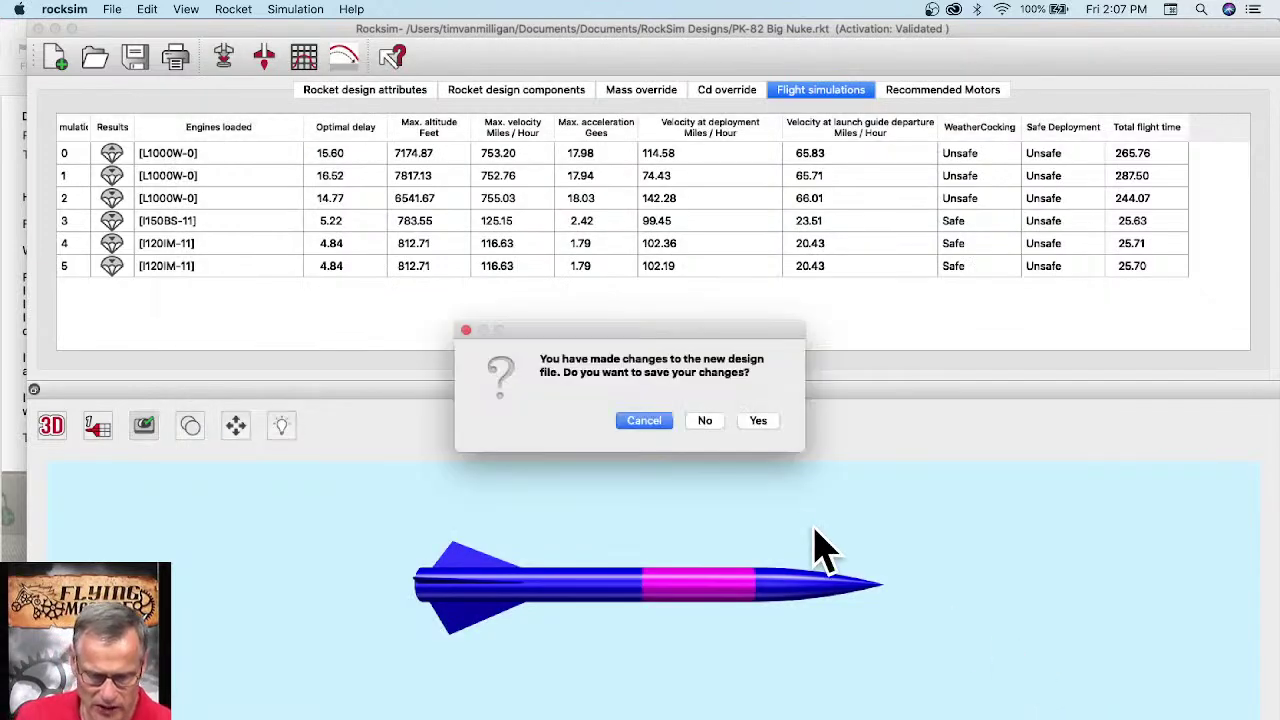
{"action": "left_click", "coordinate": [703, 421]}
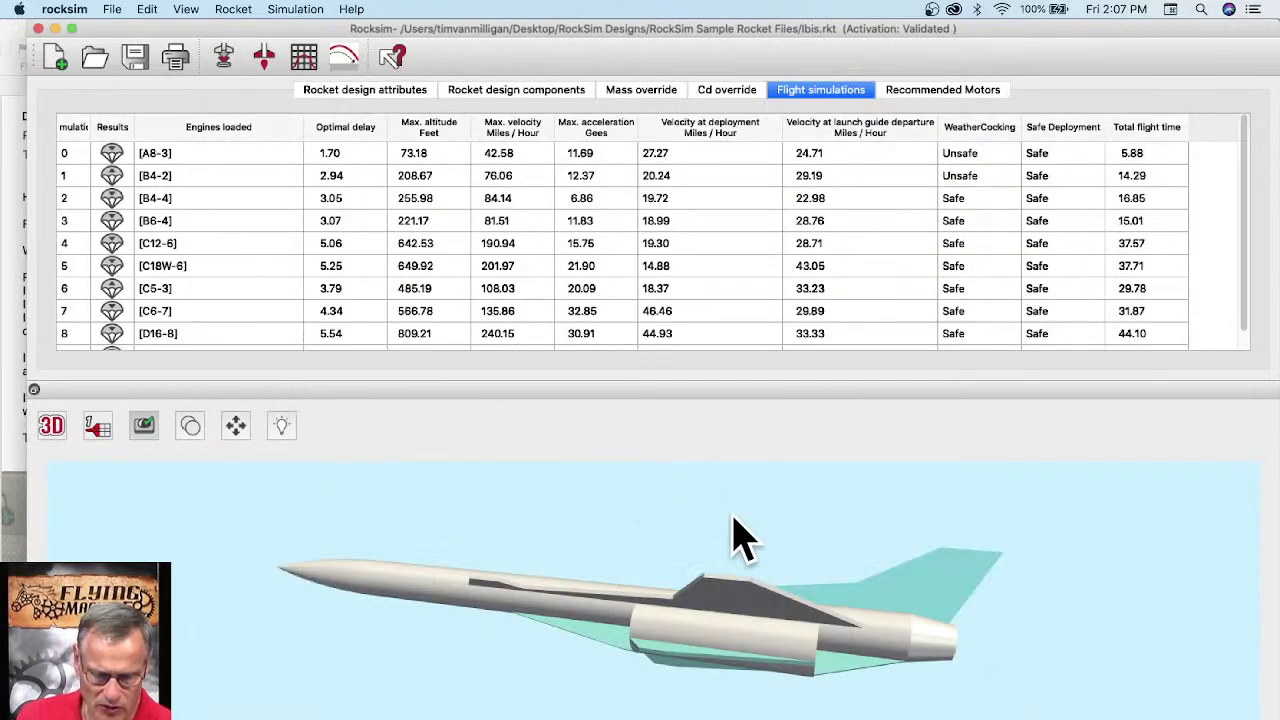
Step: Rotate the Ibis model in 3D and switch its display to the 2D side view
{"action": "left_click_drag", "start_coordinate": [595, 545], "coordinate": [583, 586]}
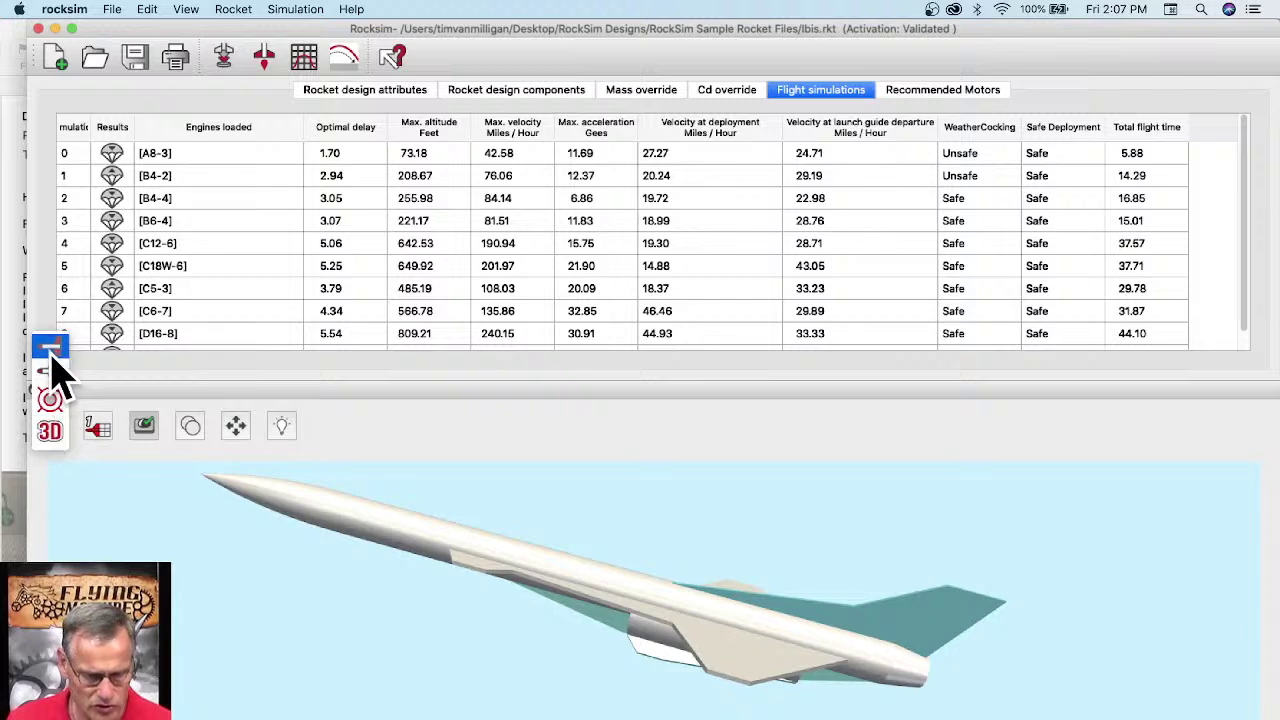
{"action": "left_click", "coordinate": [52, 348]}
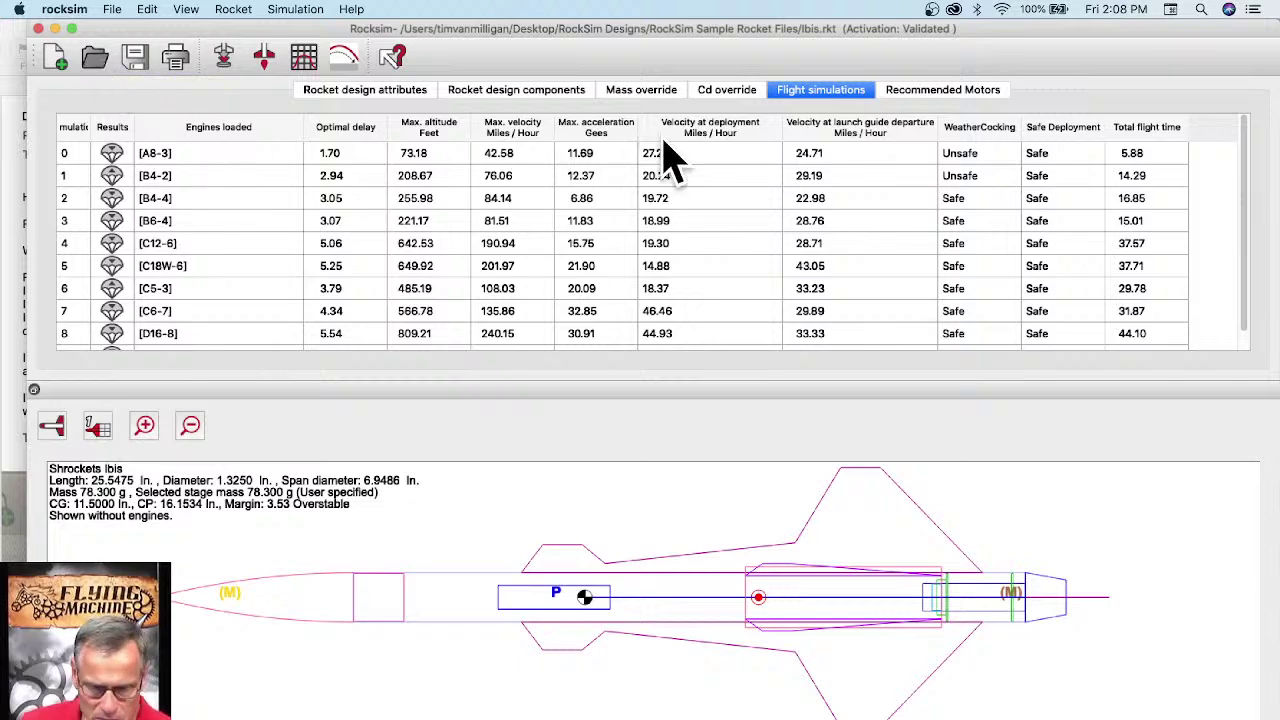
Step: Search for "fin-shape" and open the Fin-Shape-Science-Experiment.rkt dated 2/23/21 without saving changes to the Ibis design
{"action": "key", "text": "super+o"}
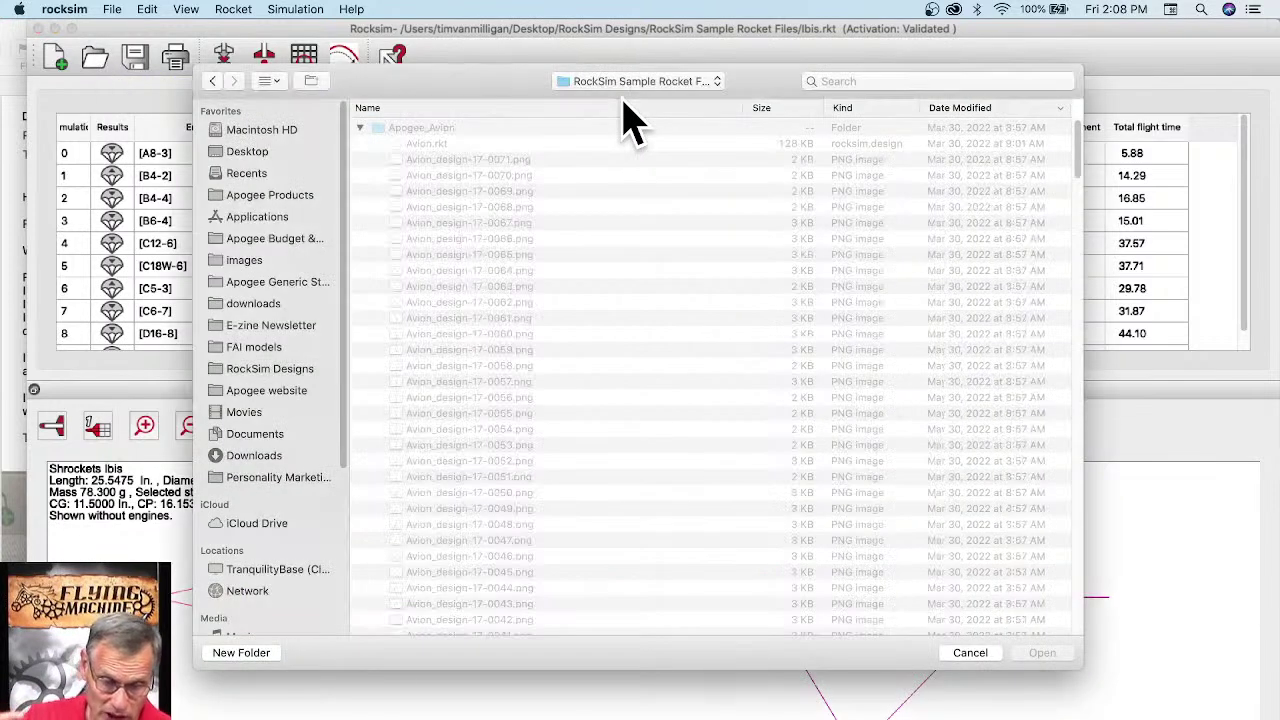
{"action": "left_click", "coordinate": [862, 82]}
{"action": "type", "text": "fin"}
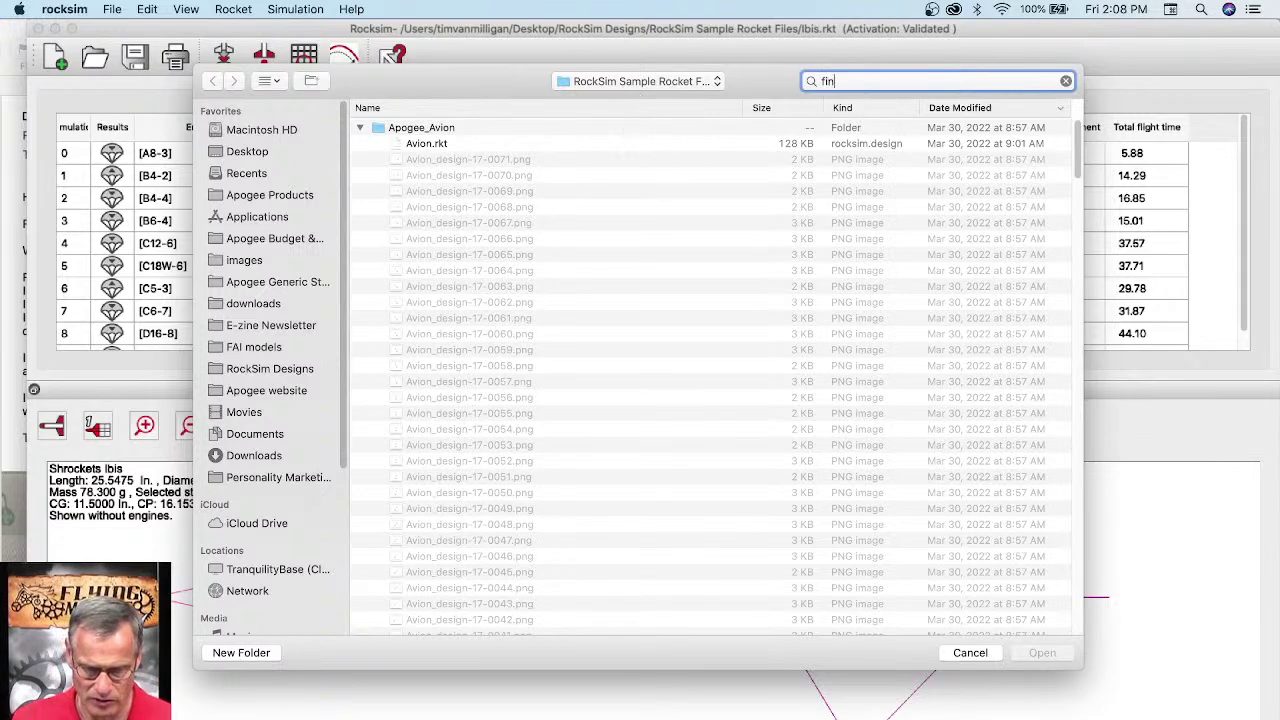
{"action": "type", "text": "-shape"}
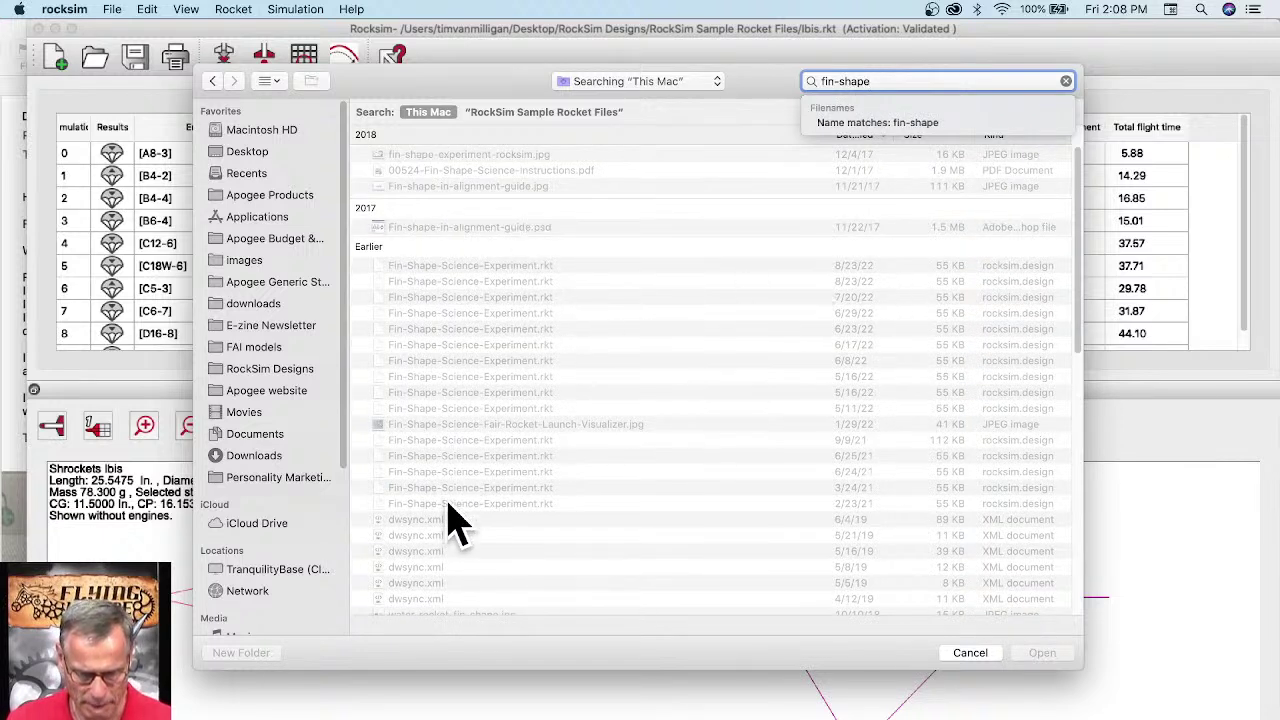
{"action": "left_click", "coordinate": [449, 504]}
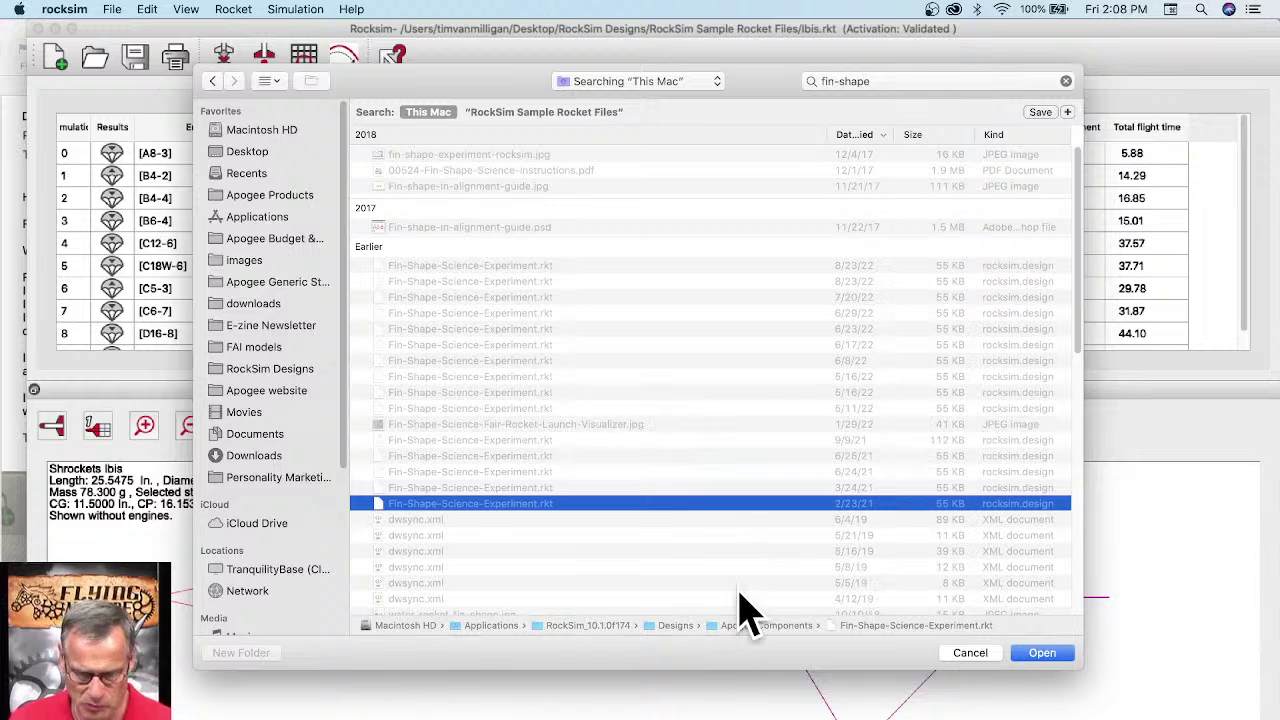
{"action": "left_click", "coordinate": [1038, 655]}
{"action": "left_click", "coordinate": [705, 422]}
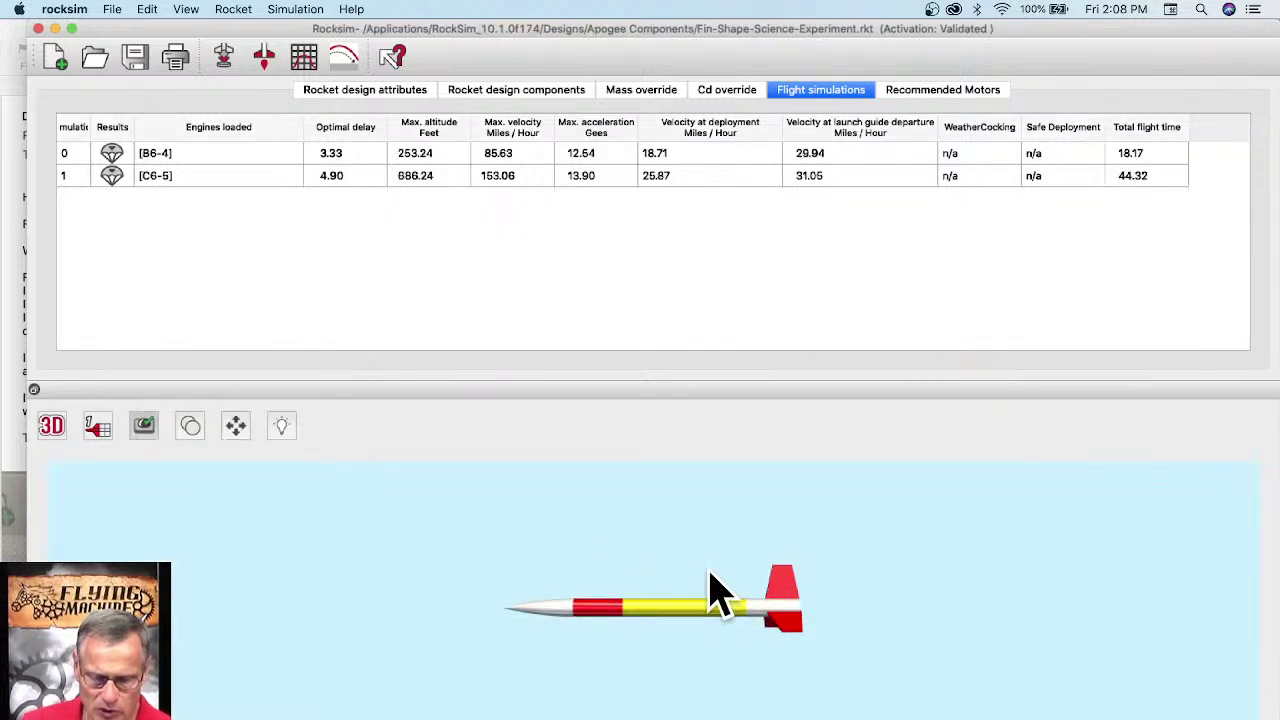
Step: Compare the rocket's 2D side view with its 3D view to examine the overall design
{"action": "left_click", "coordinate": [48, 426]}
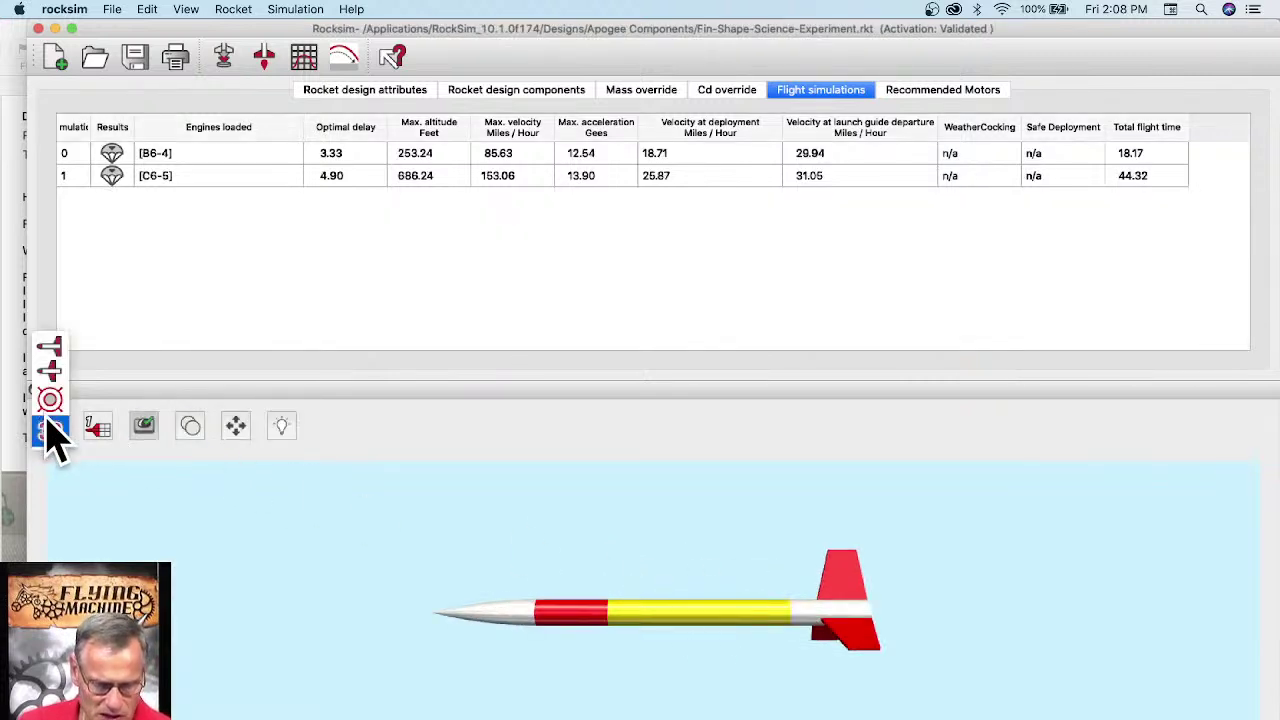
{"action": "left_click", "coordinate": [48, 348]}
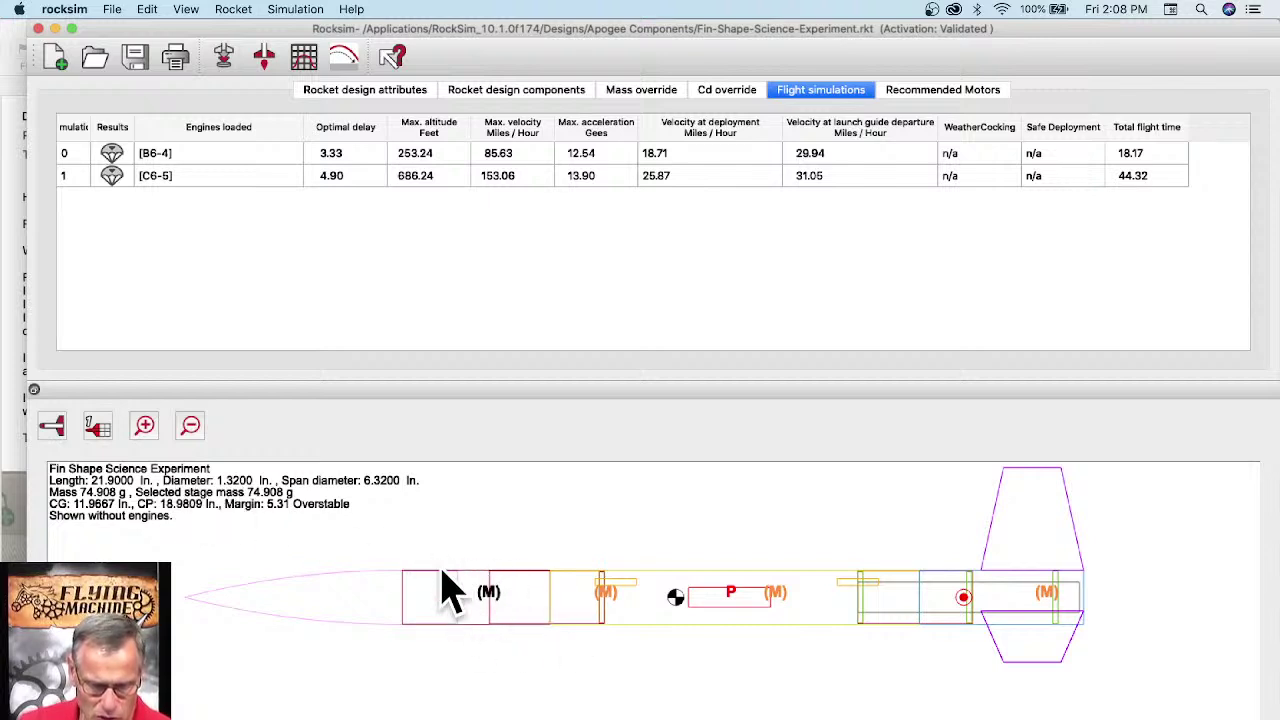
{"action": "left_click", "coordinate": [51, 426]}
{"action": "left_click", "coordinate": [49, 514]}
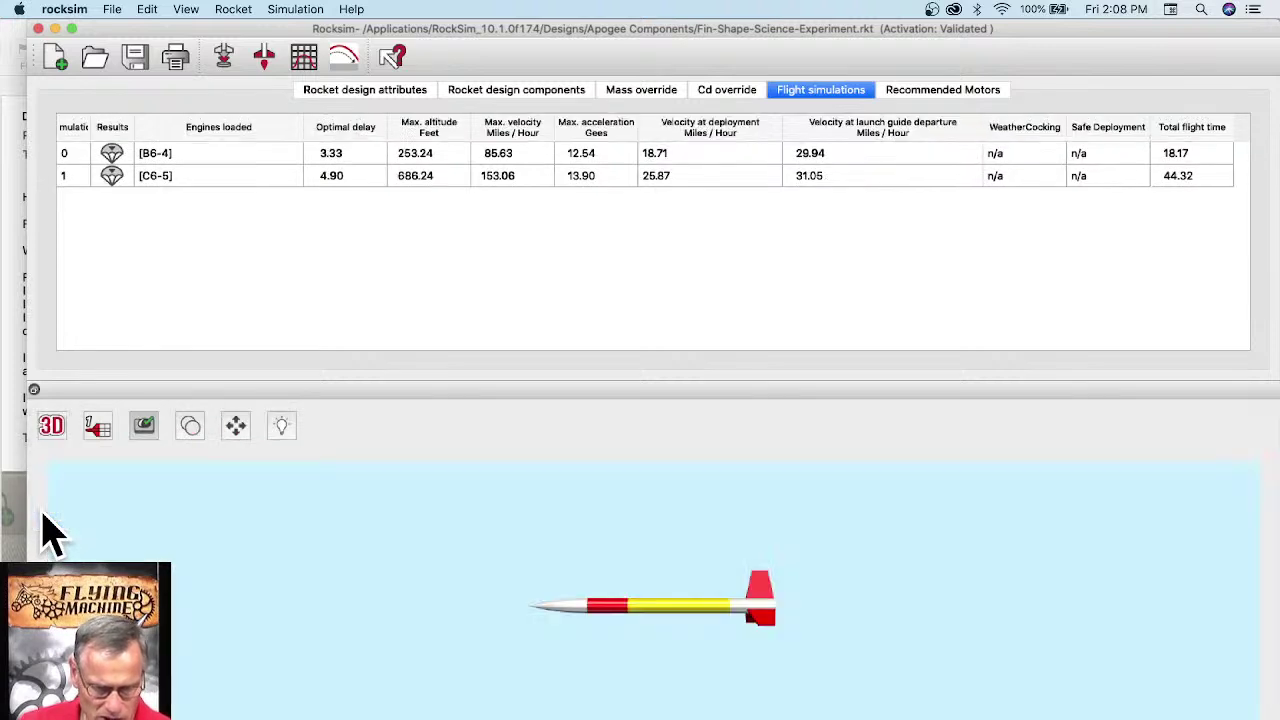
{"action": "scroll", "coordinate": [606, 610], "scroll_direction": "up", "scroll_amount": 8}
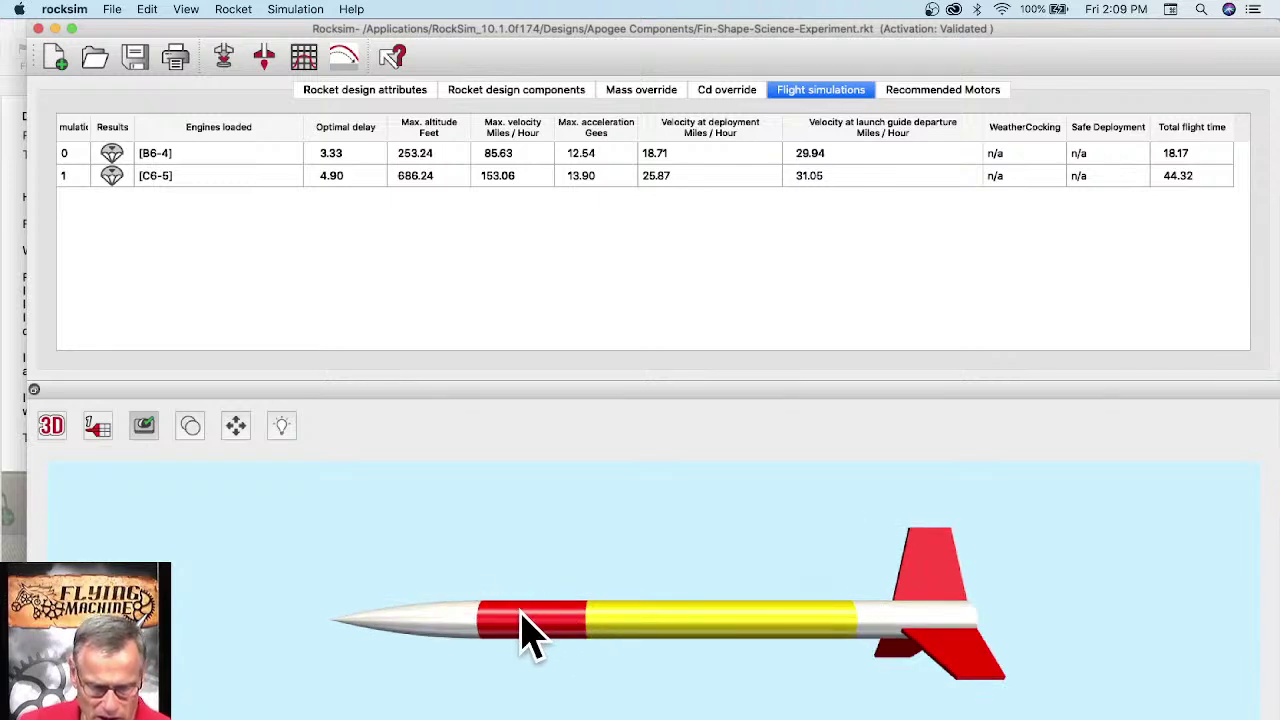
Step: Switch the rocket display to the 2D side view and enlarge the payload section behind the nose cone
{"action": "left_click", "coordinate": [43, 426]}
{"action": "left_click", "coordinate": [50, 350]}
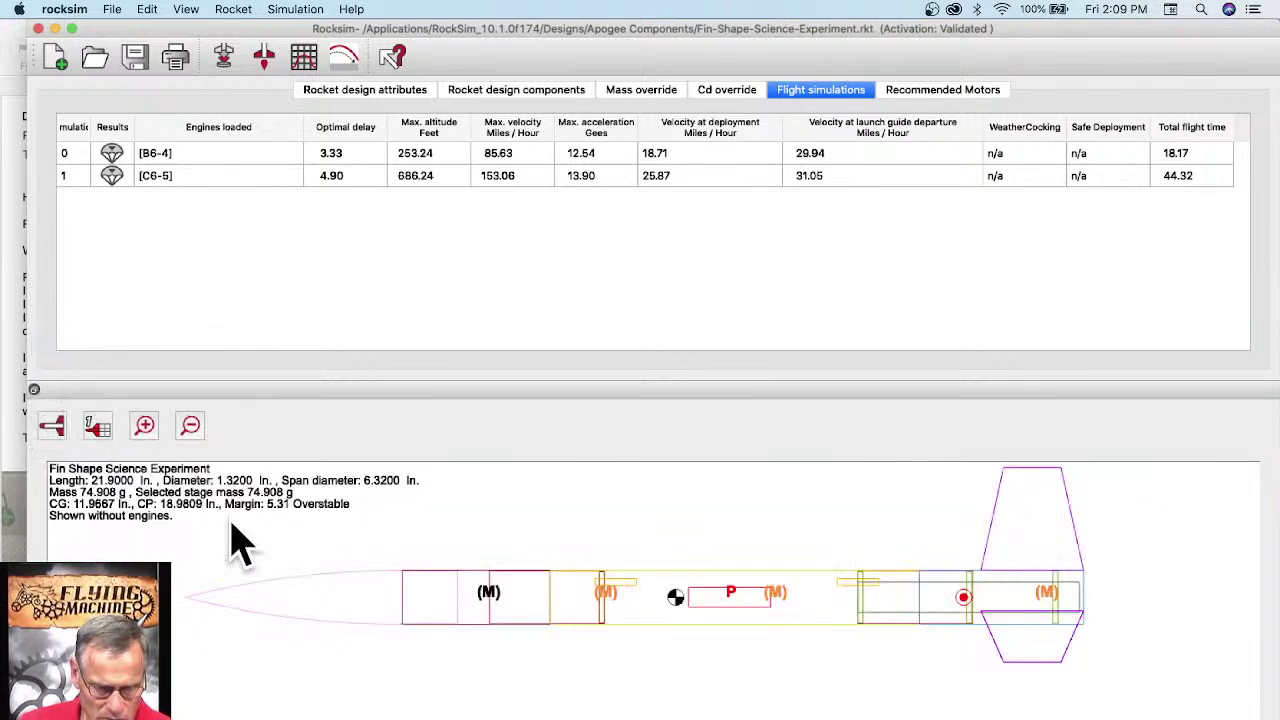
{"action": "scroll", "coordinate": [465, 597], "scroll_direction": "up", "scroll_amount": 5}
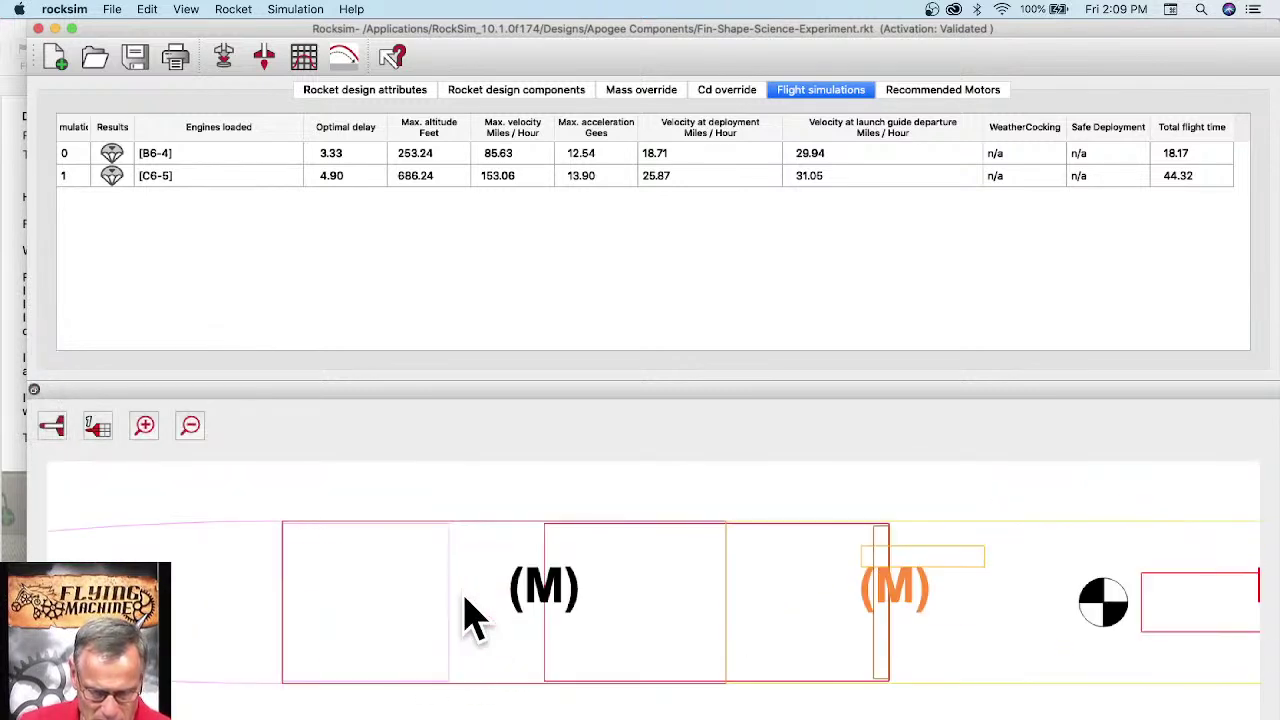
{"action": "scroll", "coordinate": [465, 615], "scroll_direction": "down", "scroll_amount": 2}
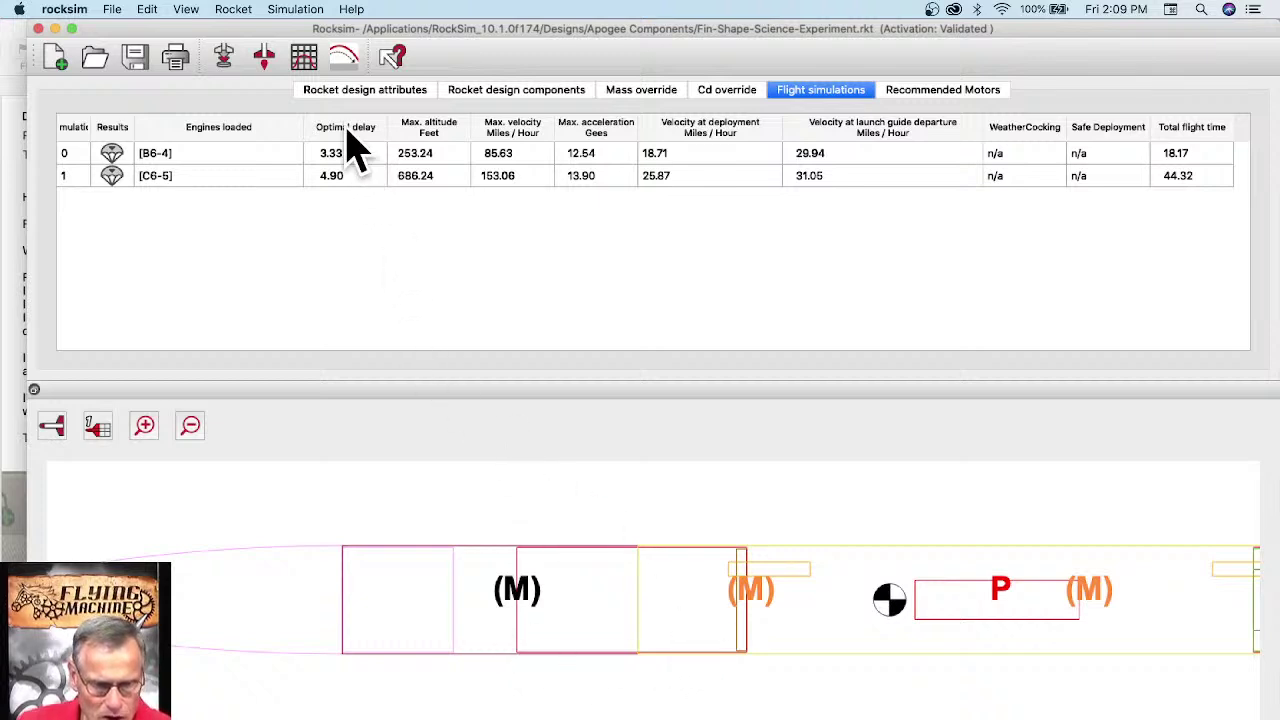
Step: Add an inside tube to the Payload Tube in the rocket's component list without choosing a part from the database
{"action": "left_click", "coordinate": [504, 105]}
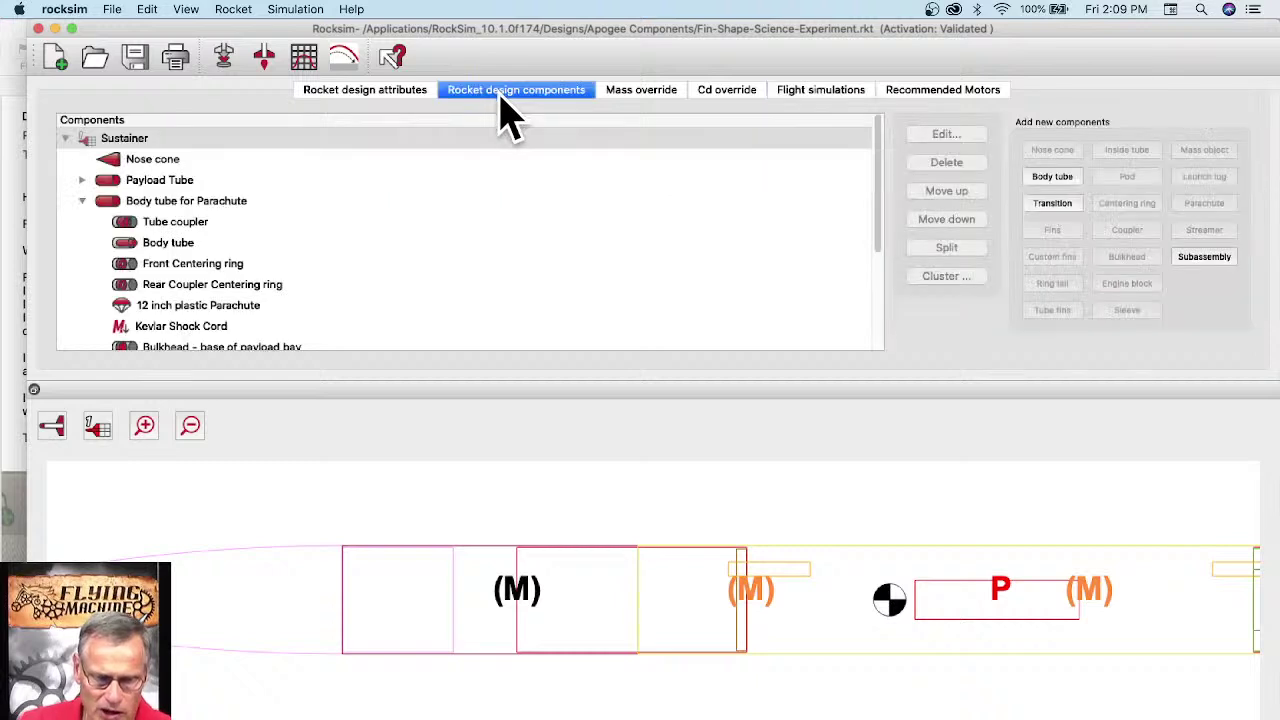
{"action": "left_click", "coordinate": [485, 566]}
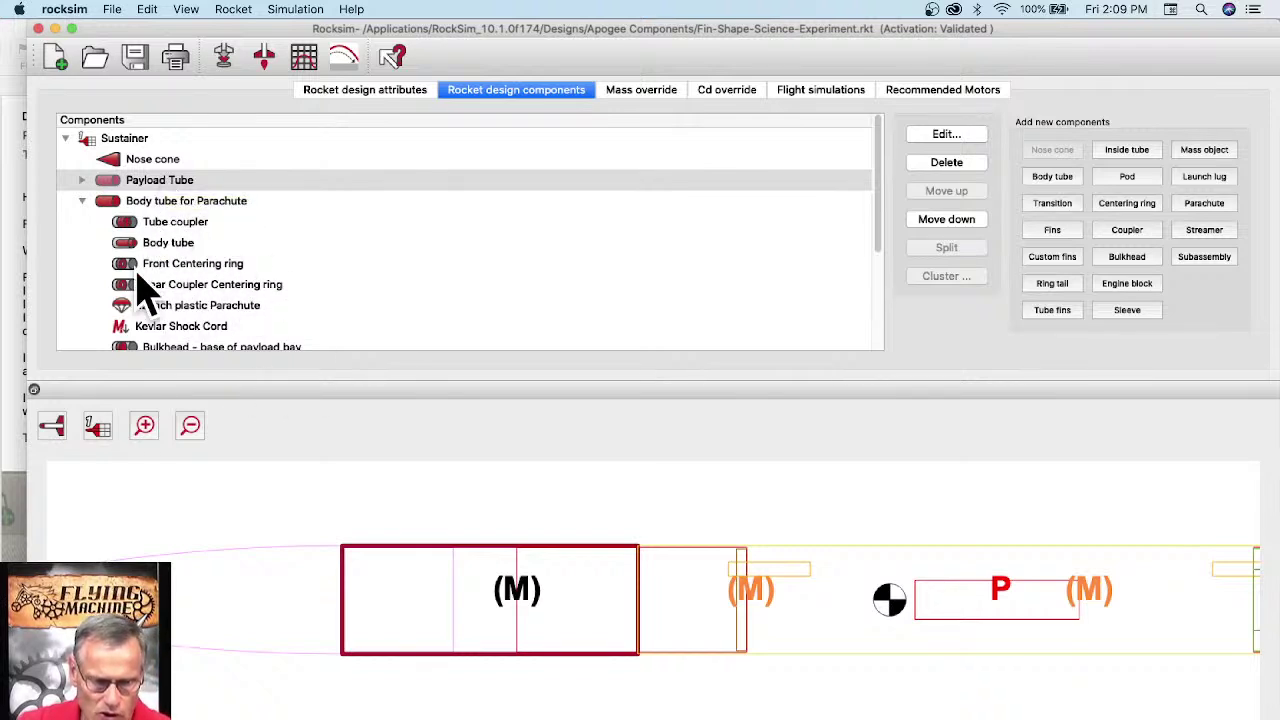
{"action": "left_click", "coordinate": [160, 183]}
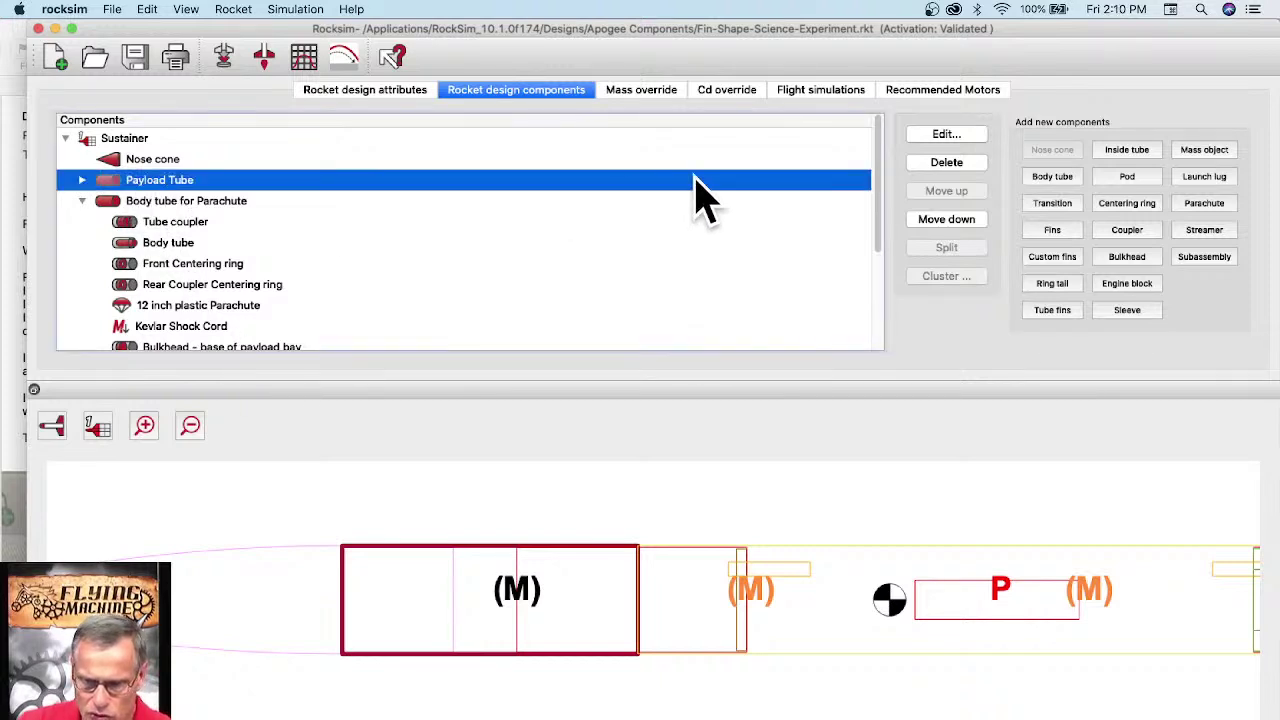
{"action": "left_click", "coordinate": [1134, 150]}
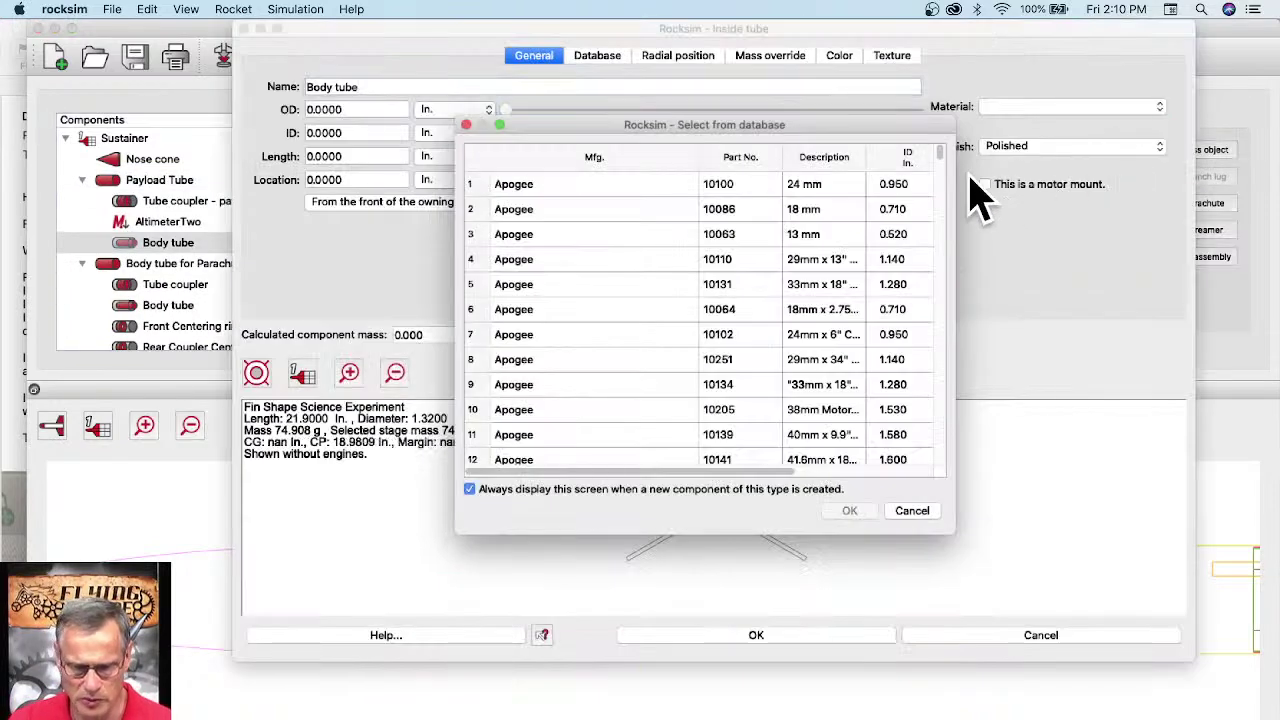
{"action": "left_click", "coordinate": [912, 511]}
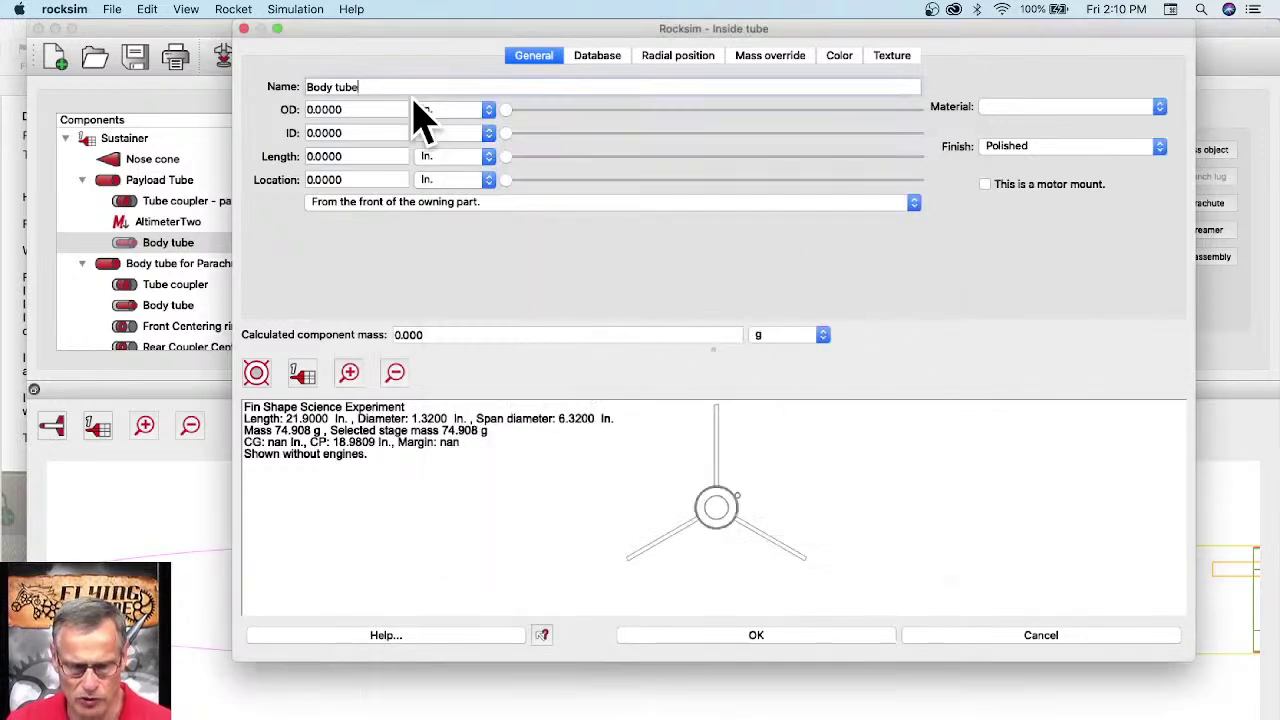
Step: Switch the inside tube's preview to the 2D side view of the rocket
{"action": "left_click_drag", "start_coordinate": [383, 28], "coordinate": [279, 28]}
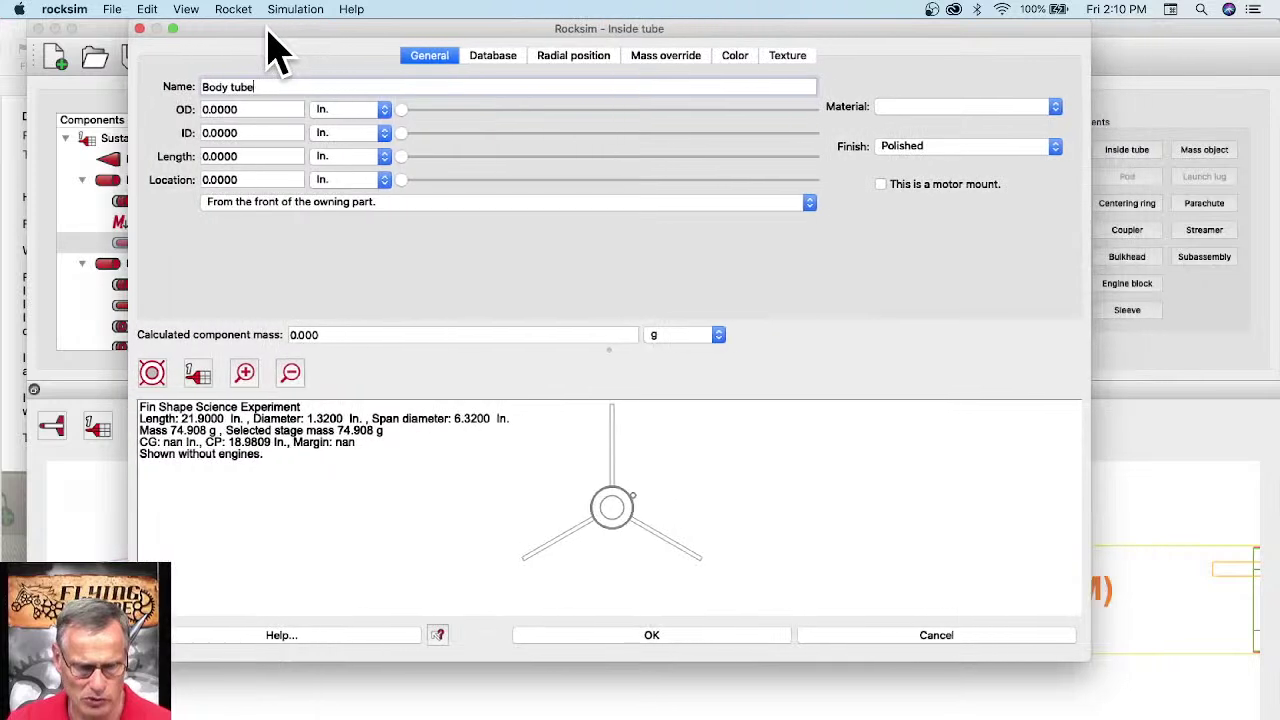
{"action": "left_click", "coordinate": [153, 380]}
{"action": "left_click", "coordinate": [152, 327]}
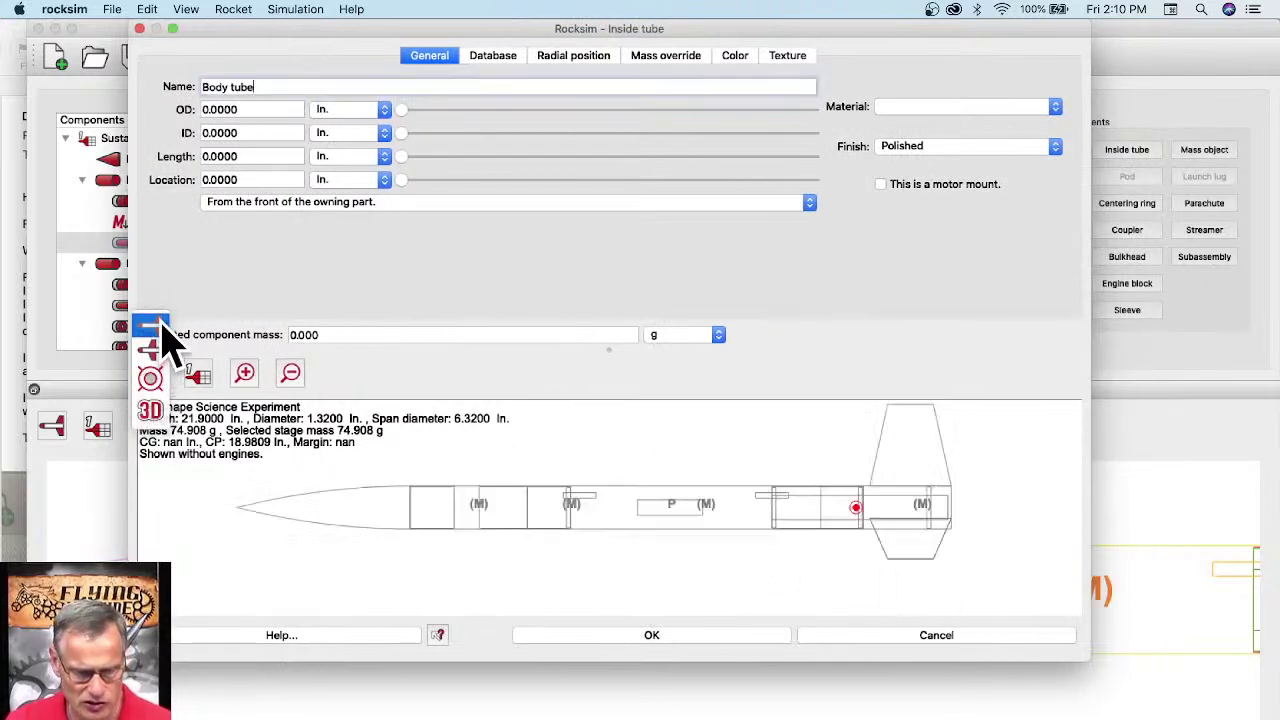
Step: Set the inside tube's outer diameter to 1.26 in. and its length to 8 mm
{"action": "left_click", "coordinate": [244, 108]}
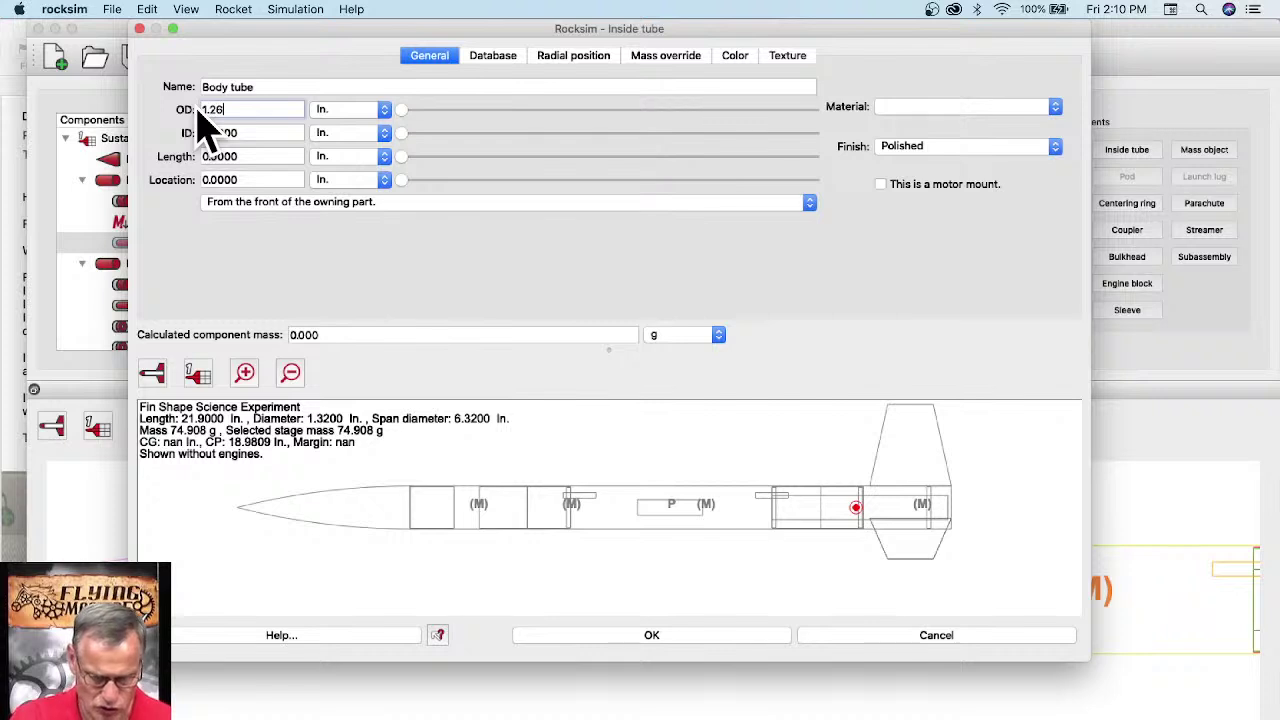
{"action": "left_click", "coordinate": [263, 155]}
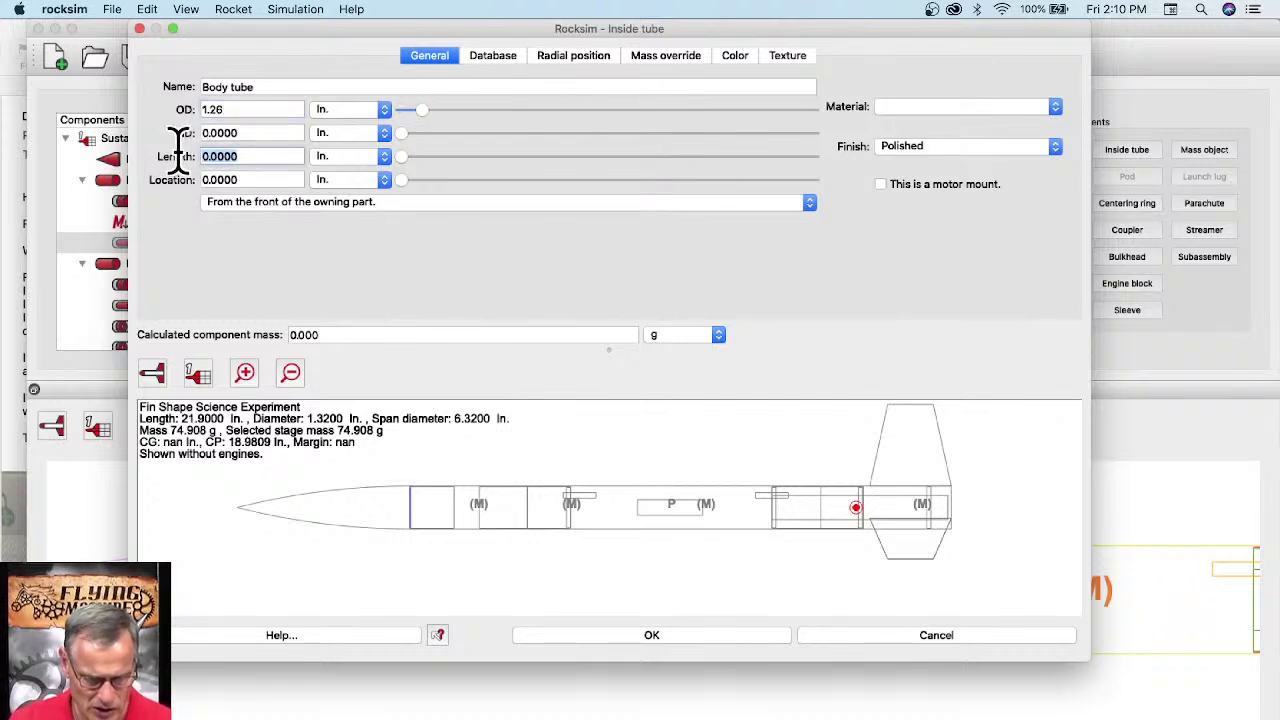
{"action": "left_click", "coordinate": [352, 158]}
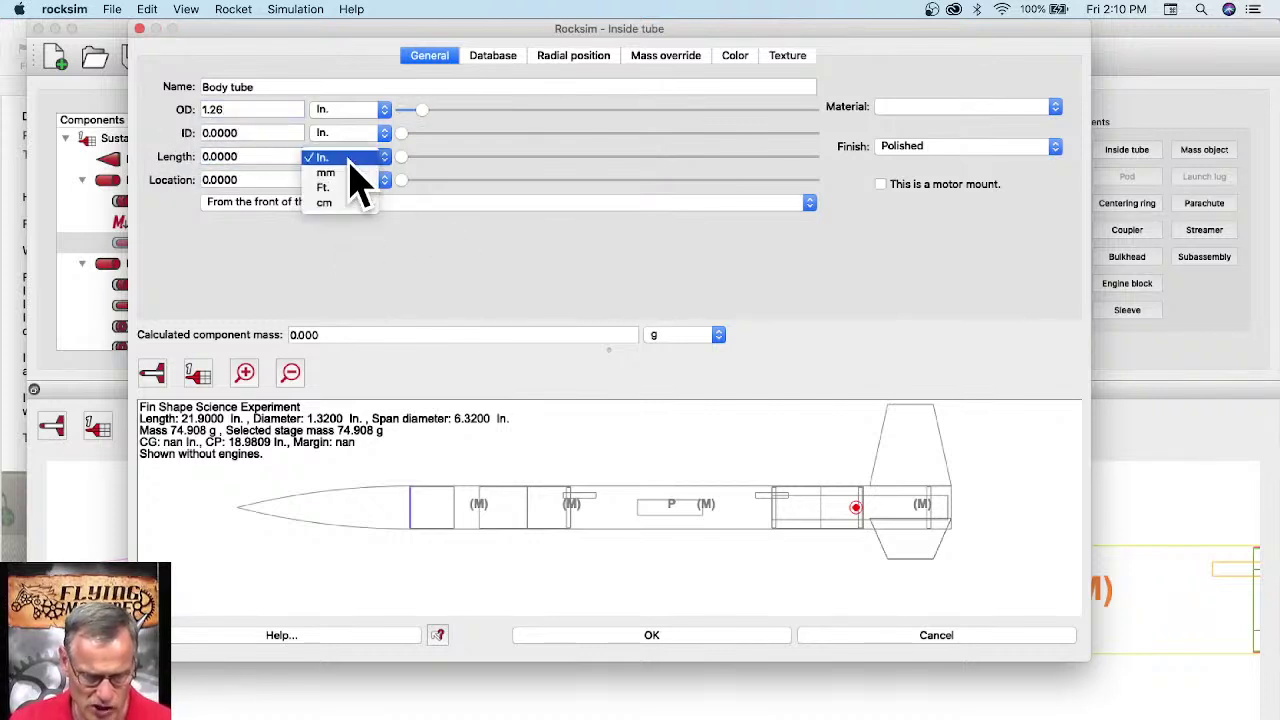
{"action": "left_click", "coordinate": [350, 172]}
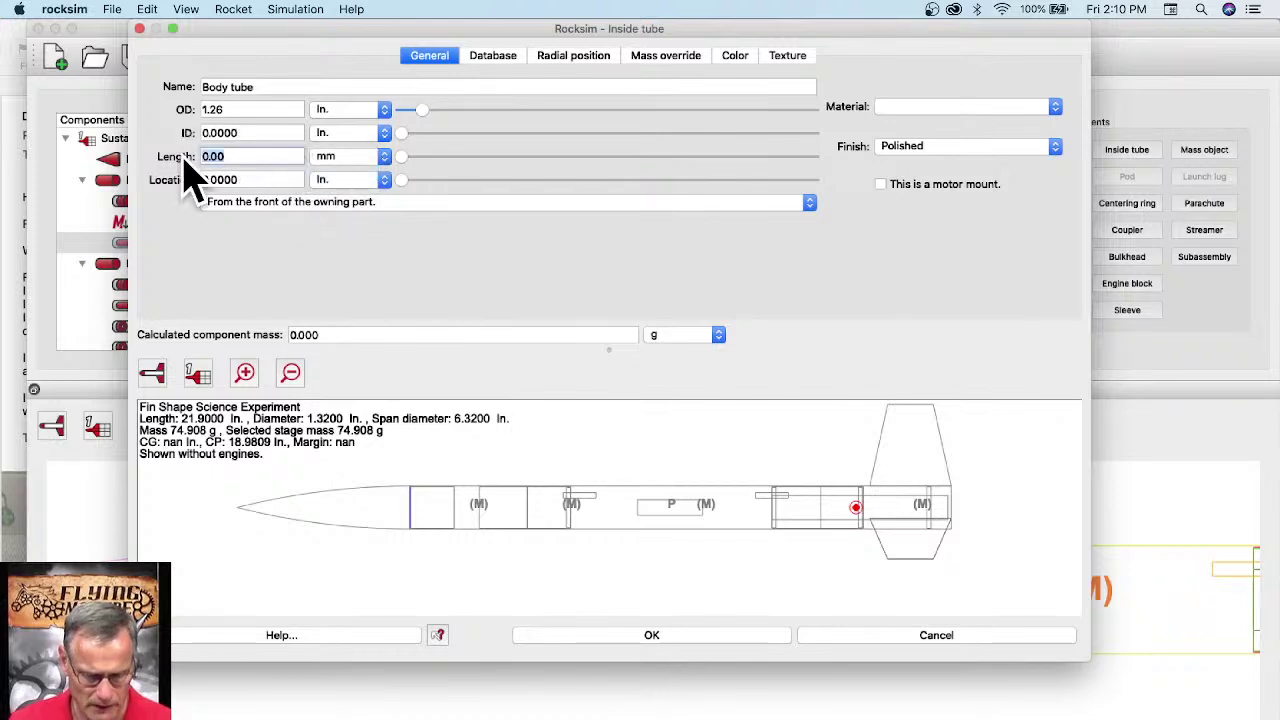
{"action": "key", "text": "Tab"}
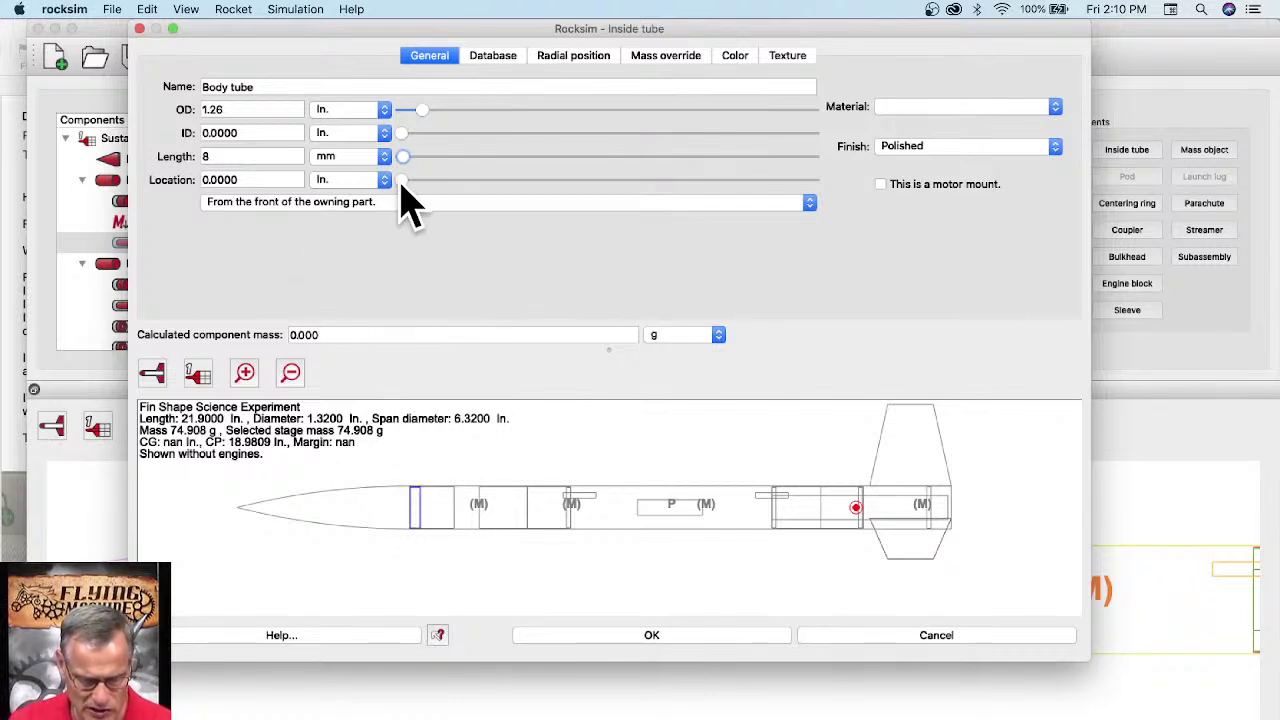
Step: Set the inside tube's location to 1.6250 in. from the front of the owning part and its material to Paper
{"action": "left_click_drag", "start_coordinate": [402, 182], "coordinate": [586, 186]}
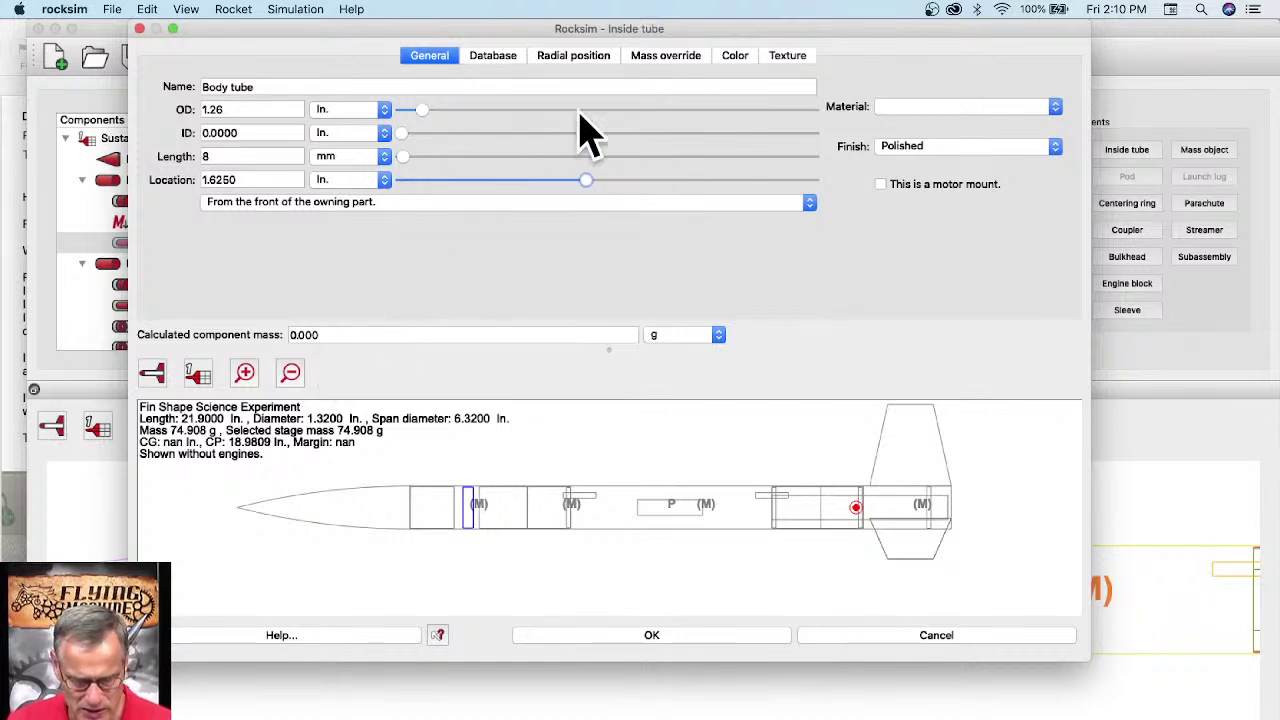
{"action": "left_click", "coordinate": [948, 106]}
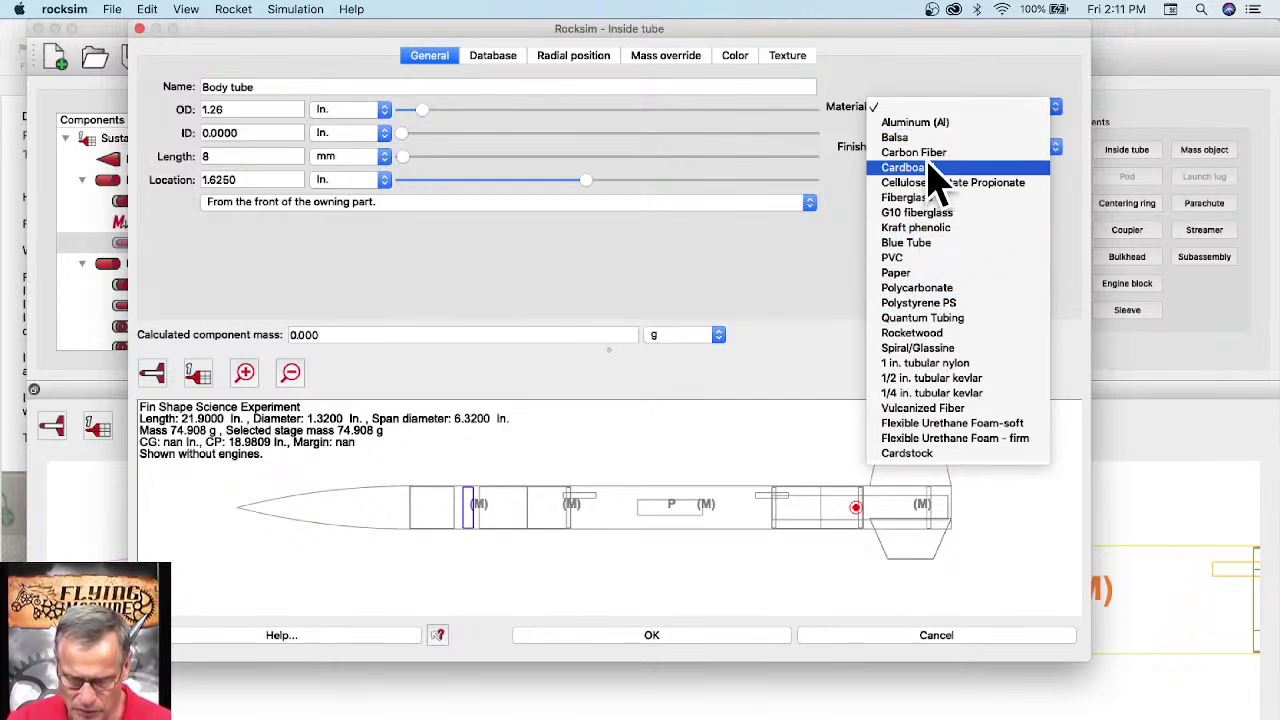
{"action": "left_click", "coordinate": [928, 275]}
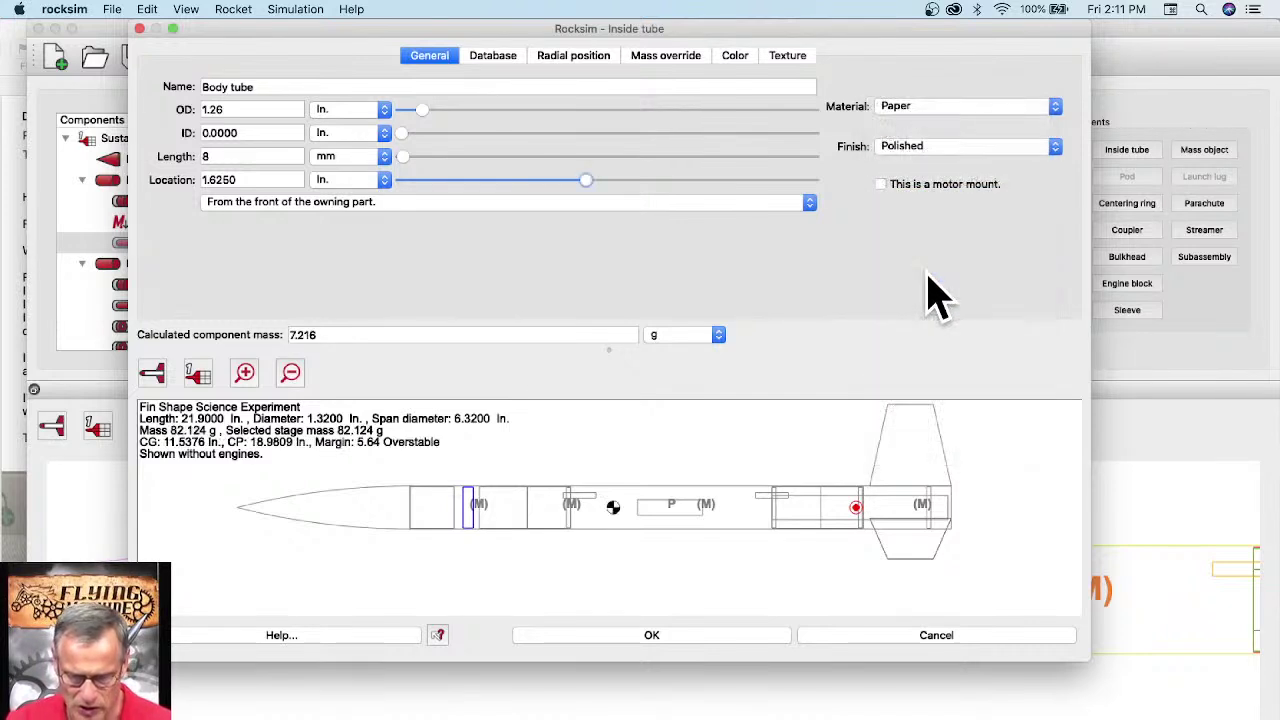
Step: Examine the inside tube's calculated mass, its inner diameter and its position within the payload section
{"action": "left_click_drag", "start_coordinate": [320, 334], "coordinate": [299, 334]}
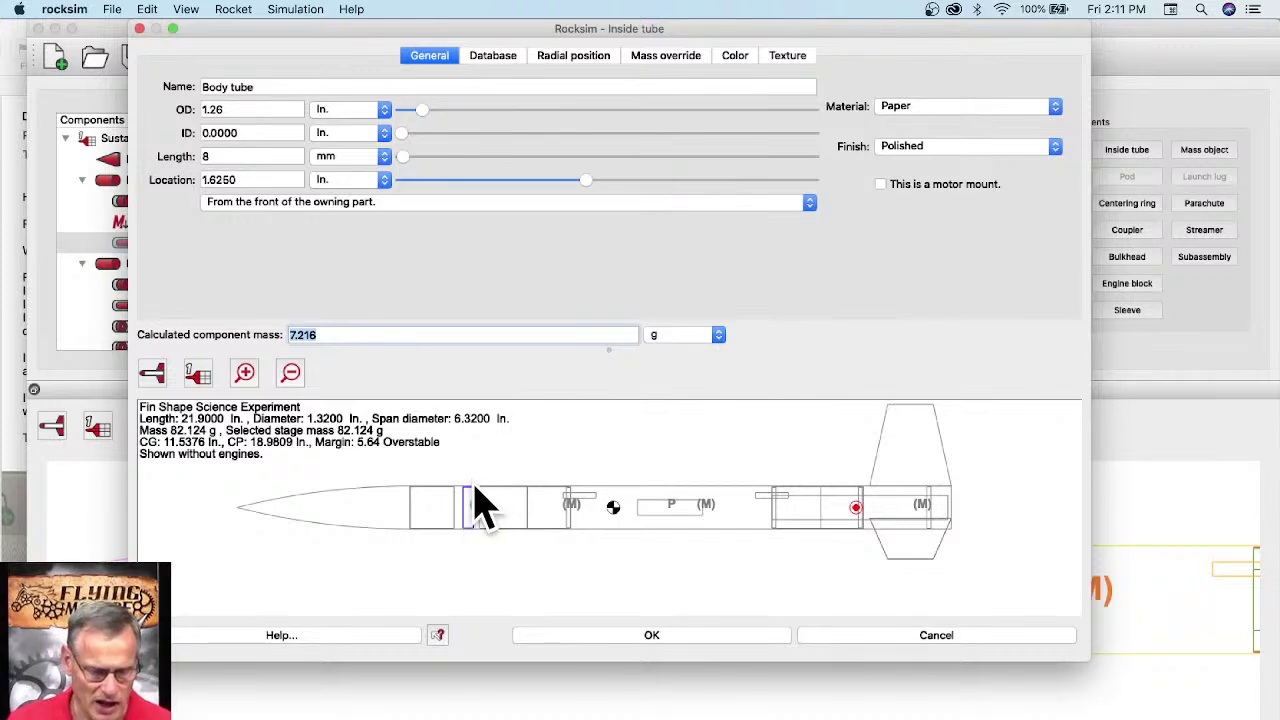
{"action": "left_click", "coordinate": [224, 131]}
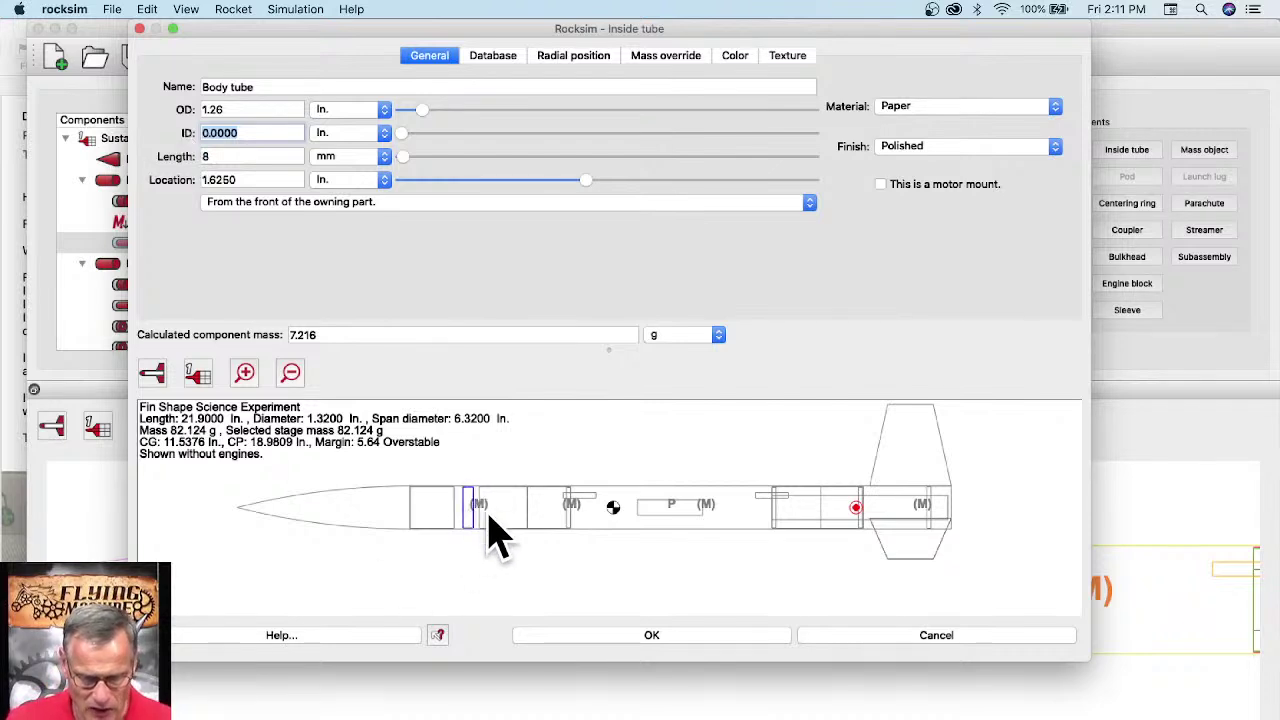
{"action": "scroll", "coordinate": [469, 499], "scroll_direction": "up", "scroll_amount": 3}
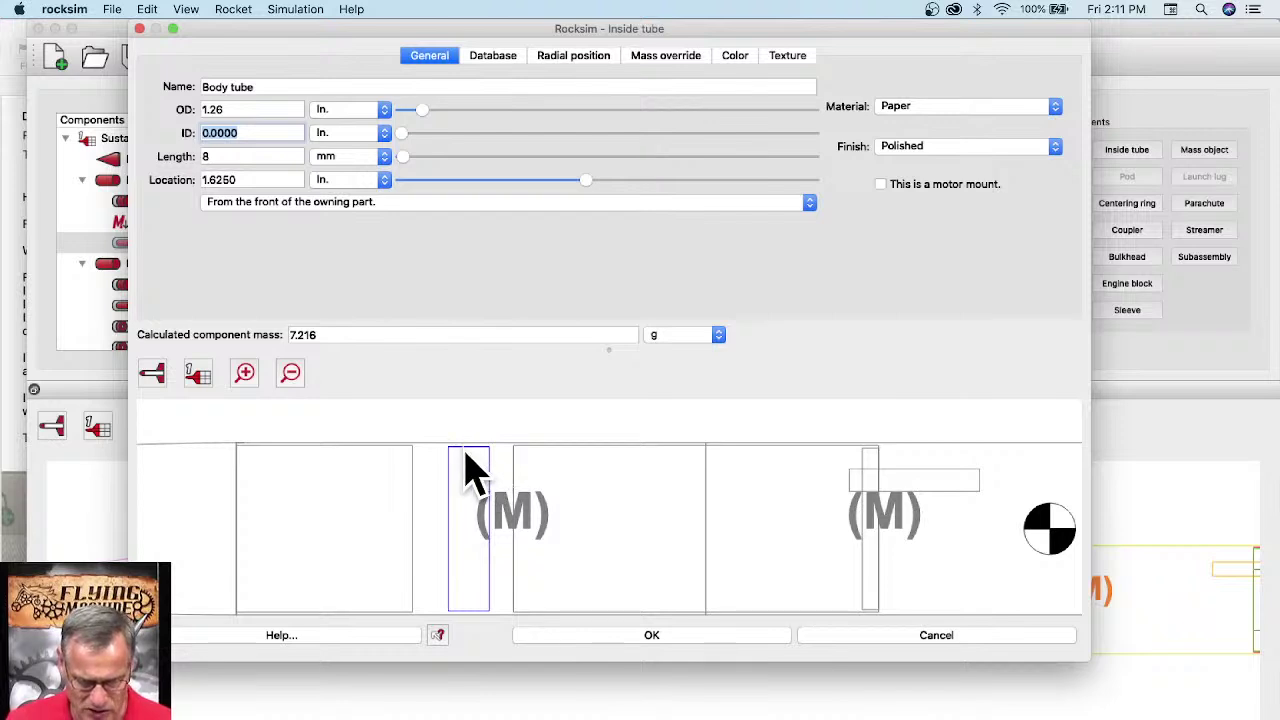
{"action": "scroll", "coordinate": [460, 600], "scroll_direction": "down", "scroll_amount": 3}
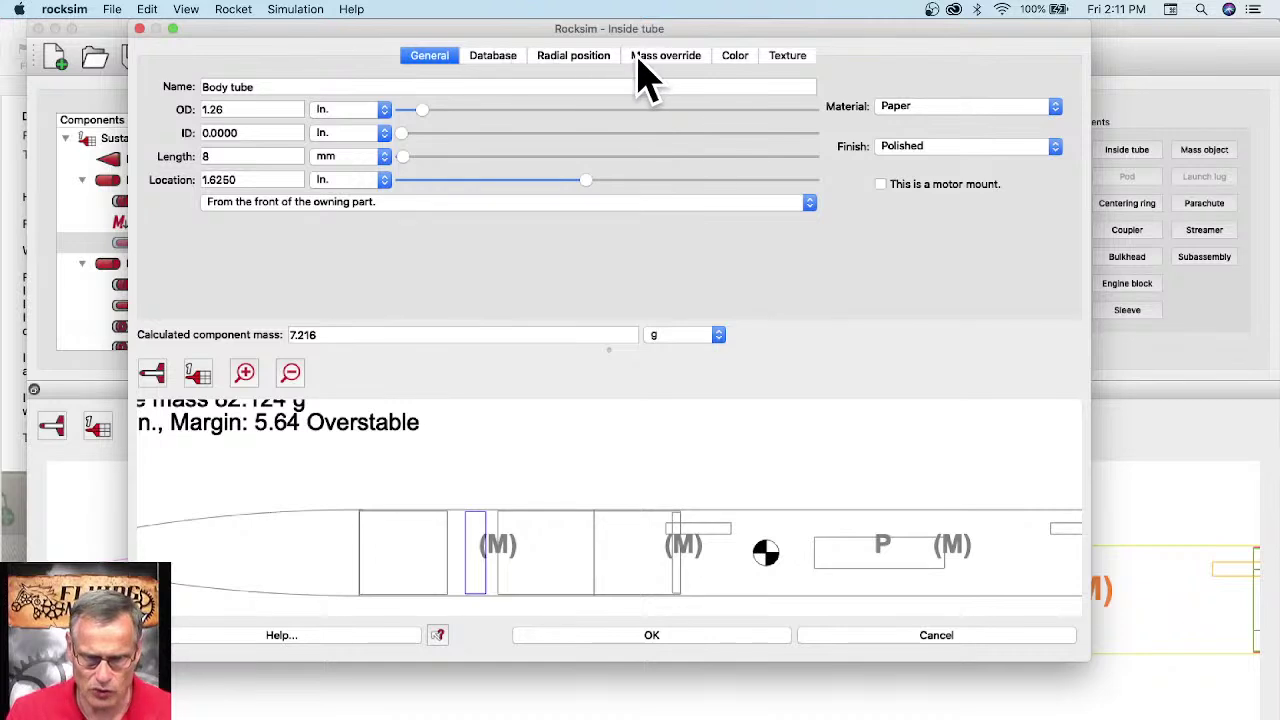
Step: Turn on the mass override for the inside tube and set its mass to 11 g
{"action": "left_click", "coordinate": [683, 60]}
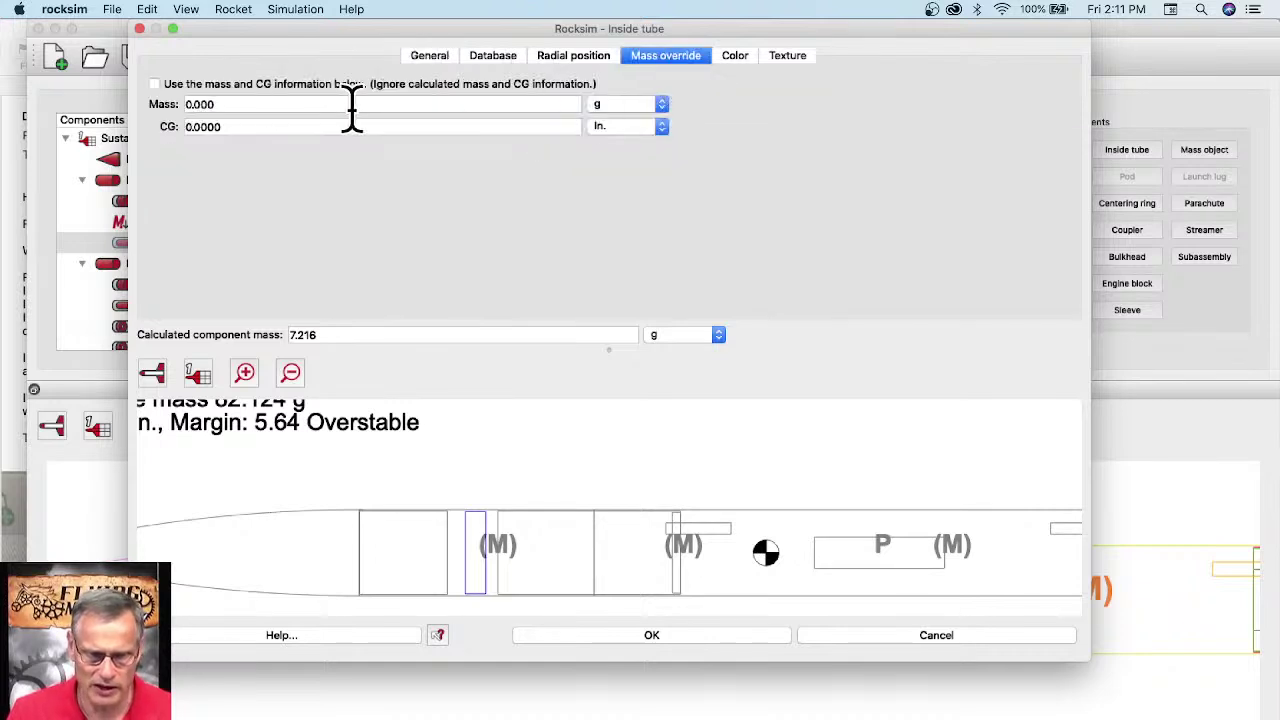
{"action": "left_click", "coordinate": [155, 84]}
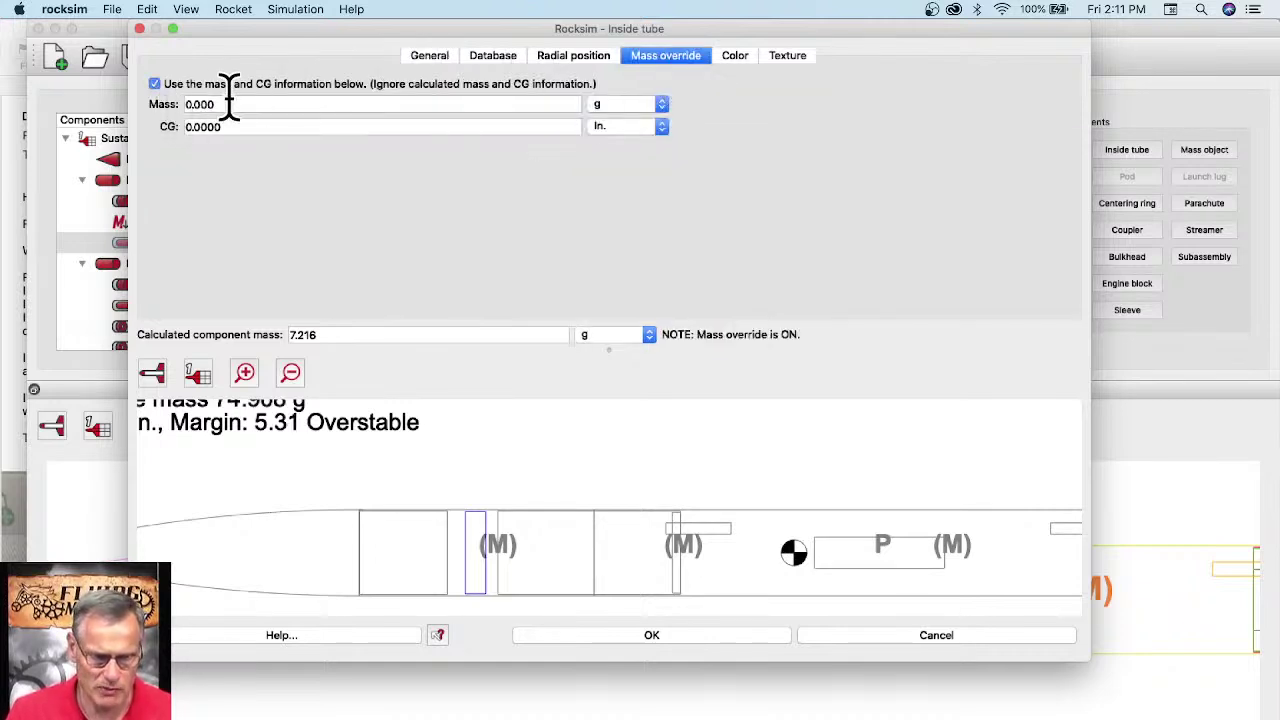
{"action": "left_click_drag", "start_coordinate": [229, 106], "coordinate": [163, 94]}
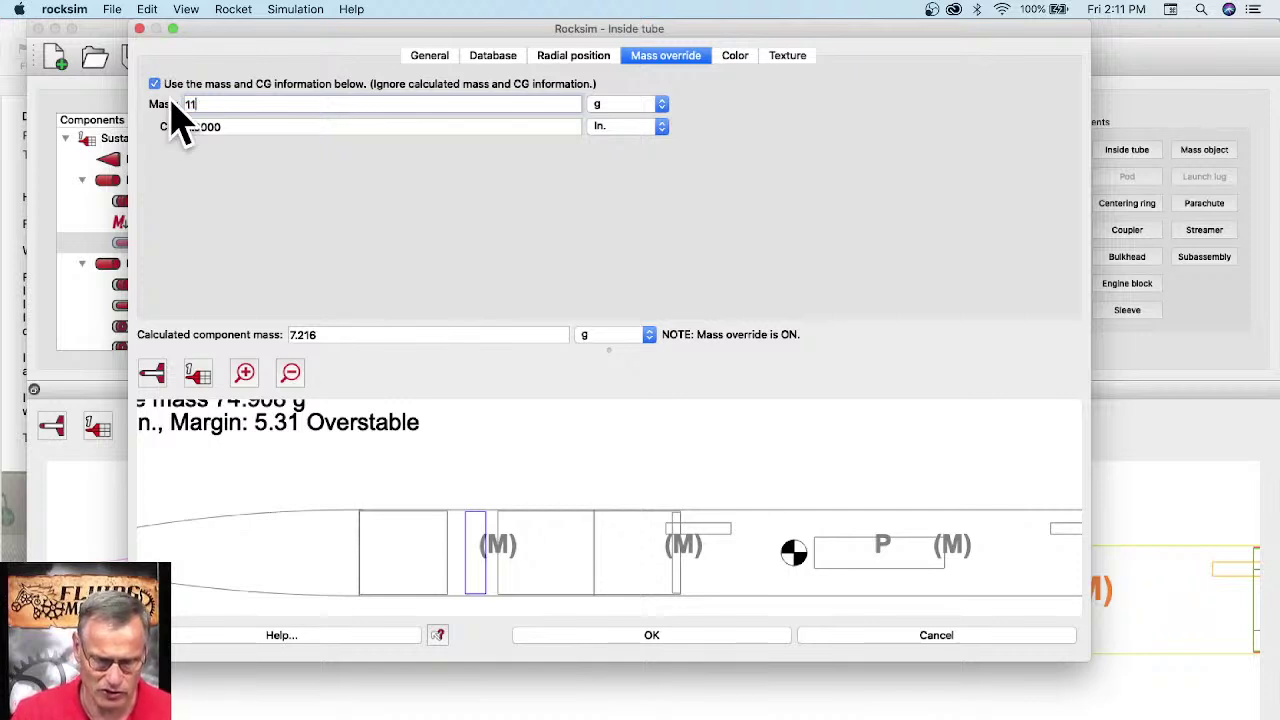
{"action": "key", "text": "Tab"}
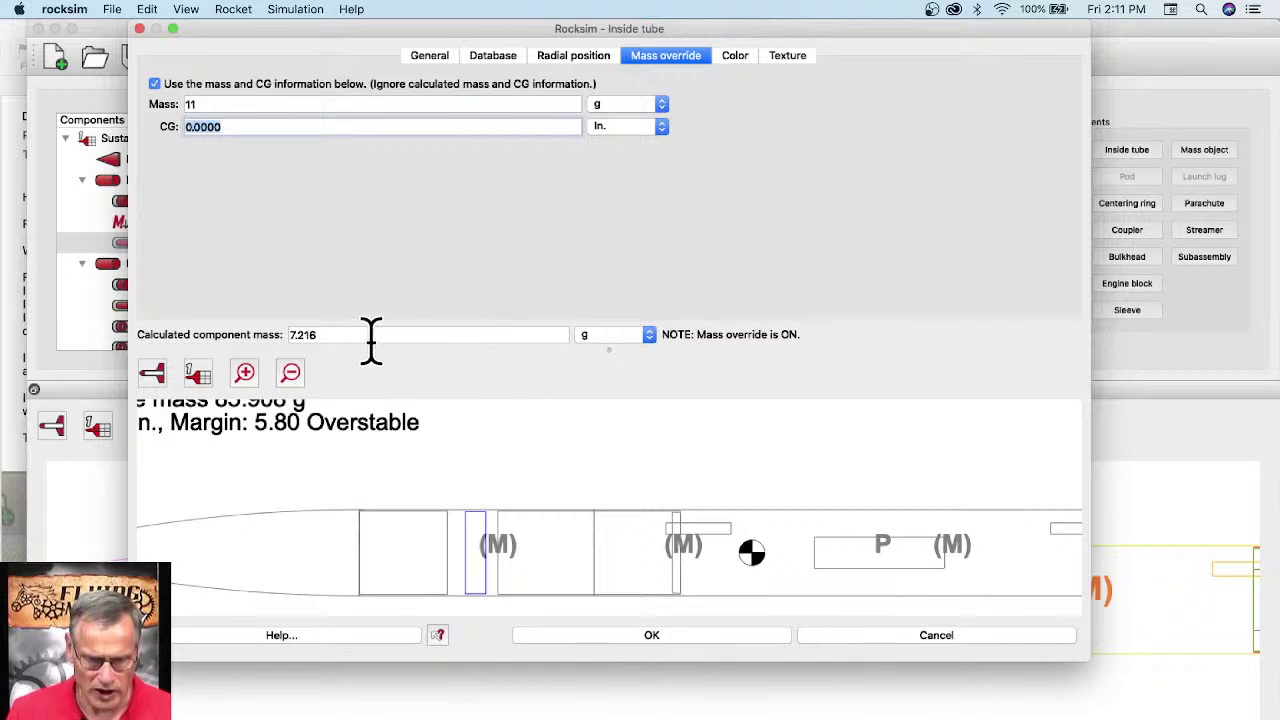
Step: Check the calculated mass and compare the rocket's center of gravity with the override off and on, leaving it on
{"action": "left_click_drag", "start_coordinate": [335, 338], "coordinate": [270, 335]}
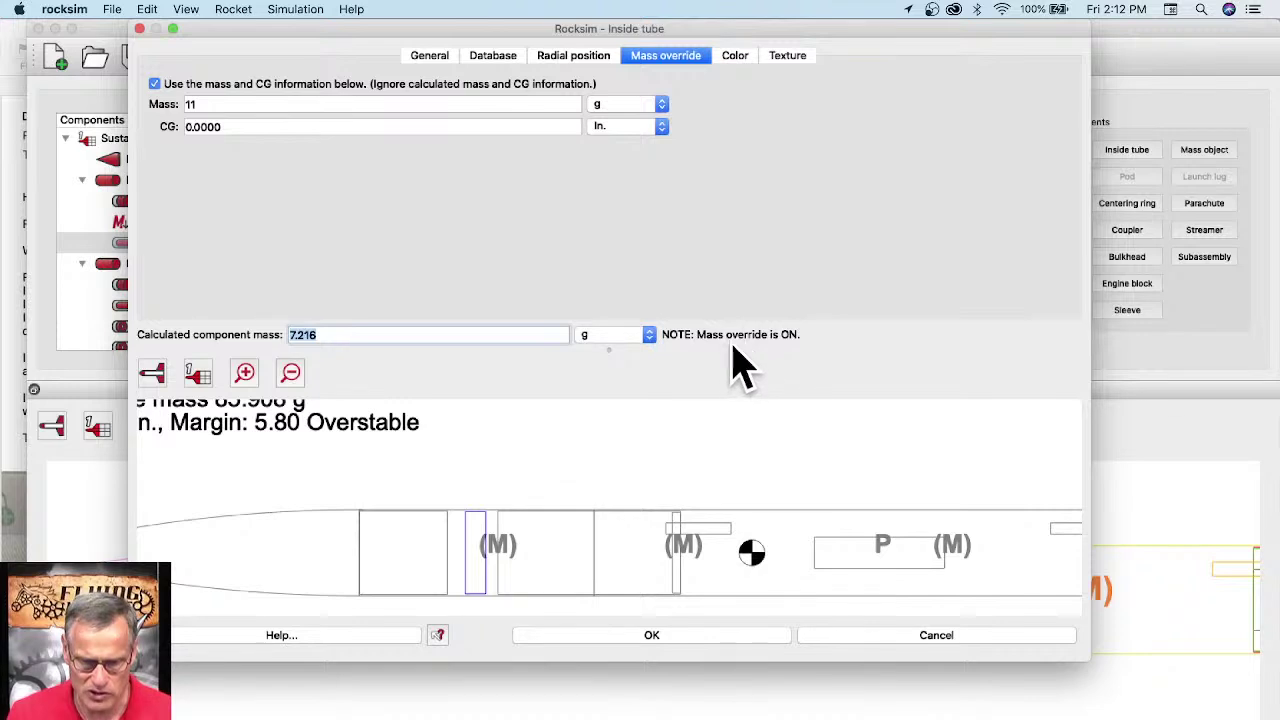
{"action": "left_click", "coordinate": [154, 84]}
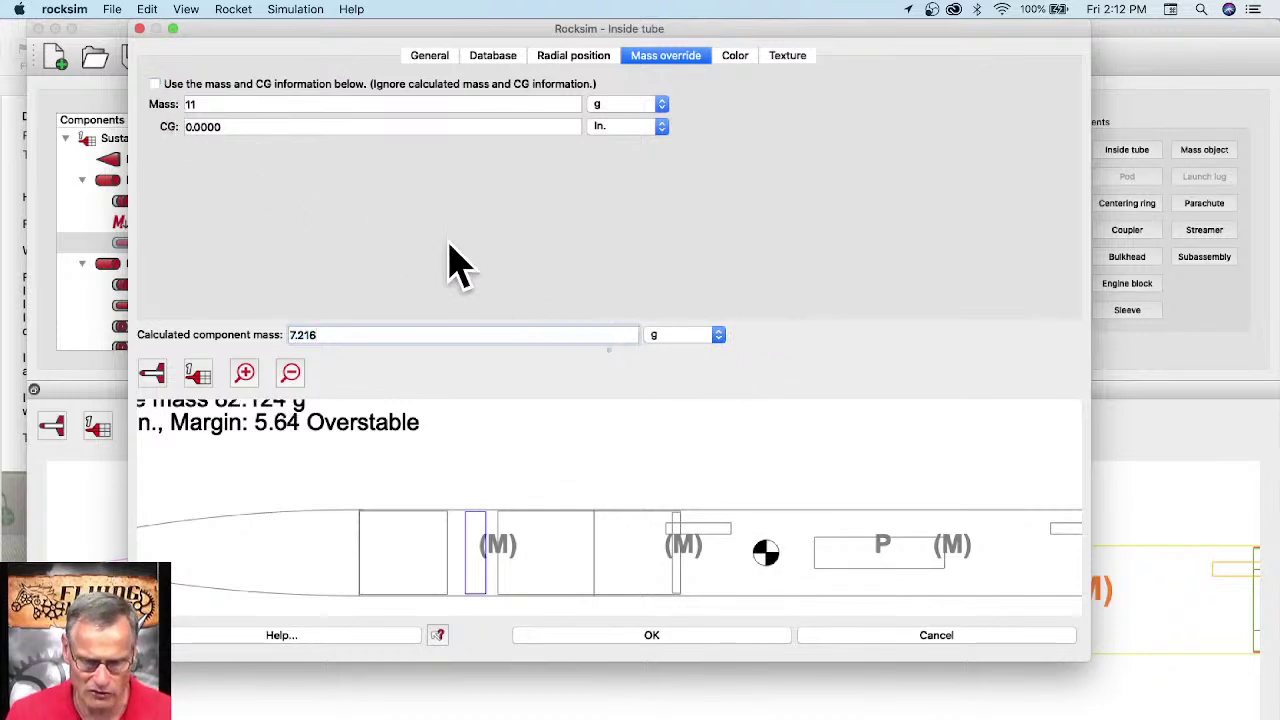
{"action": "left_click", "coordinate": [155, 85]}
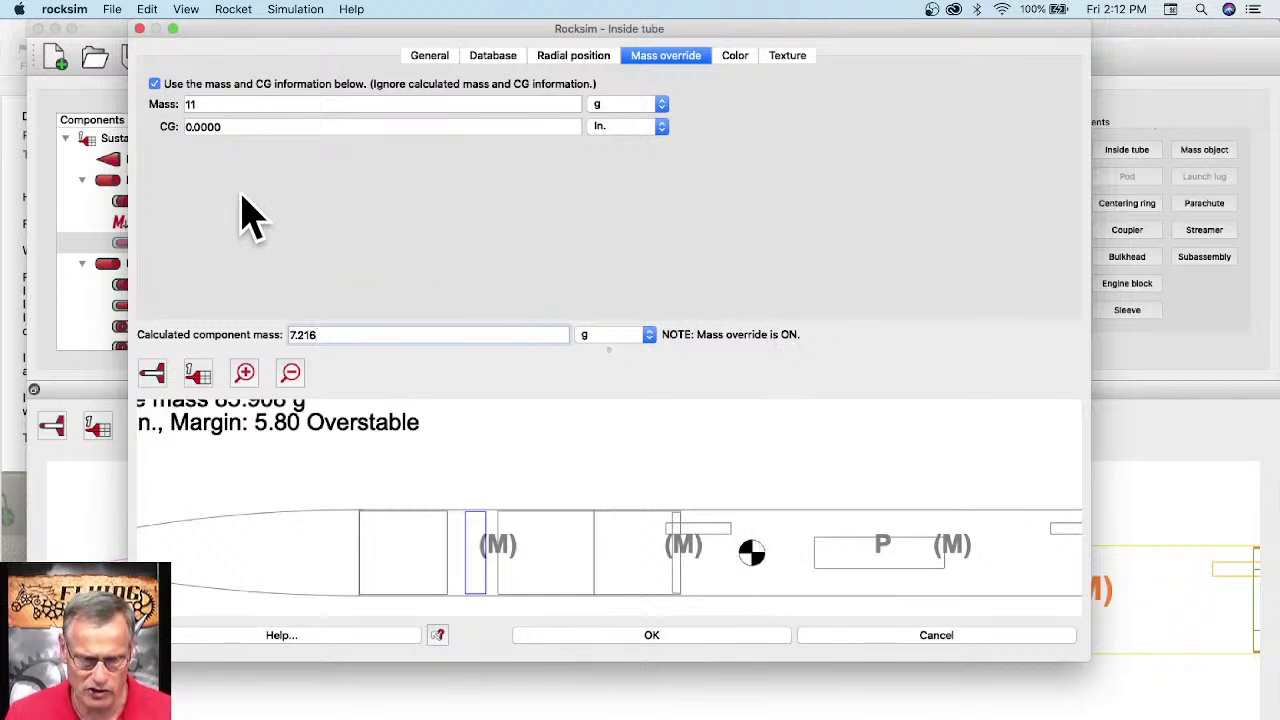
{"action": "left_click", "coordinate": [155, 85]}
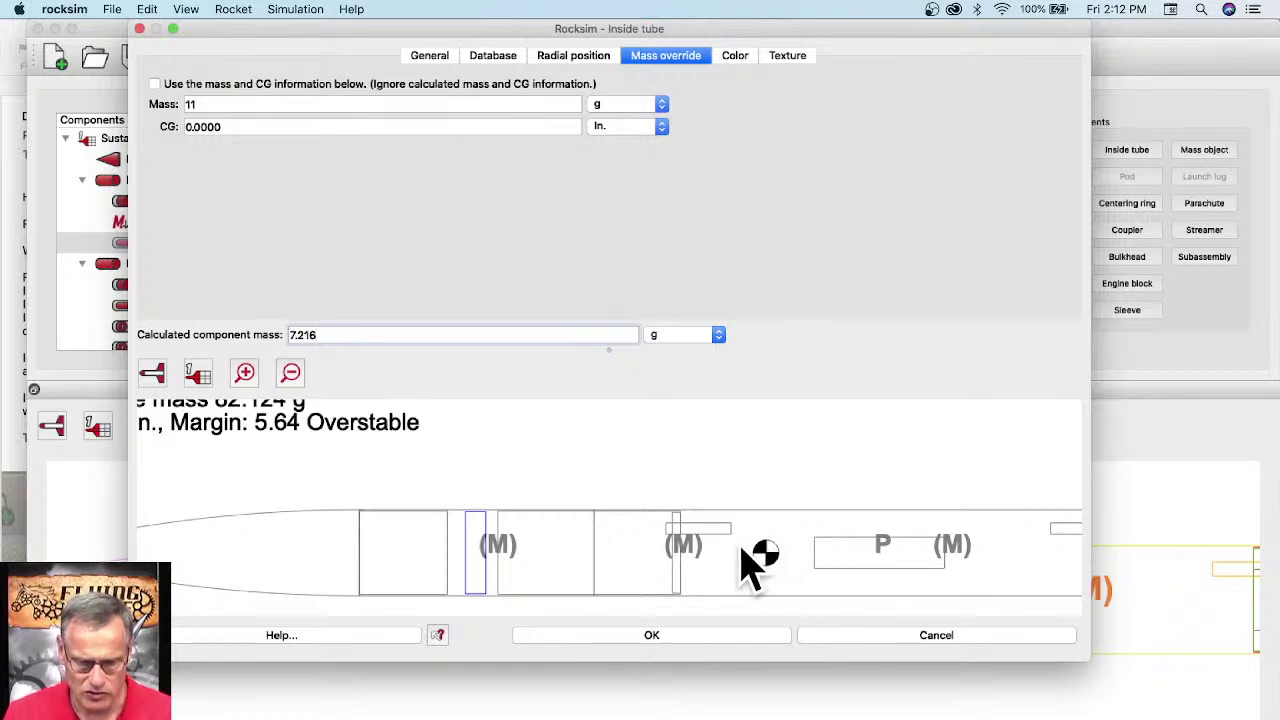
{"action": "left_click", "coordinate": [155, 85]}
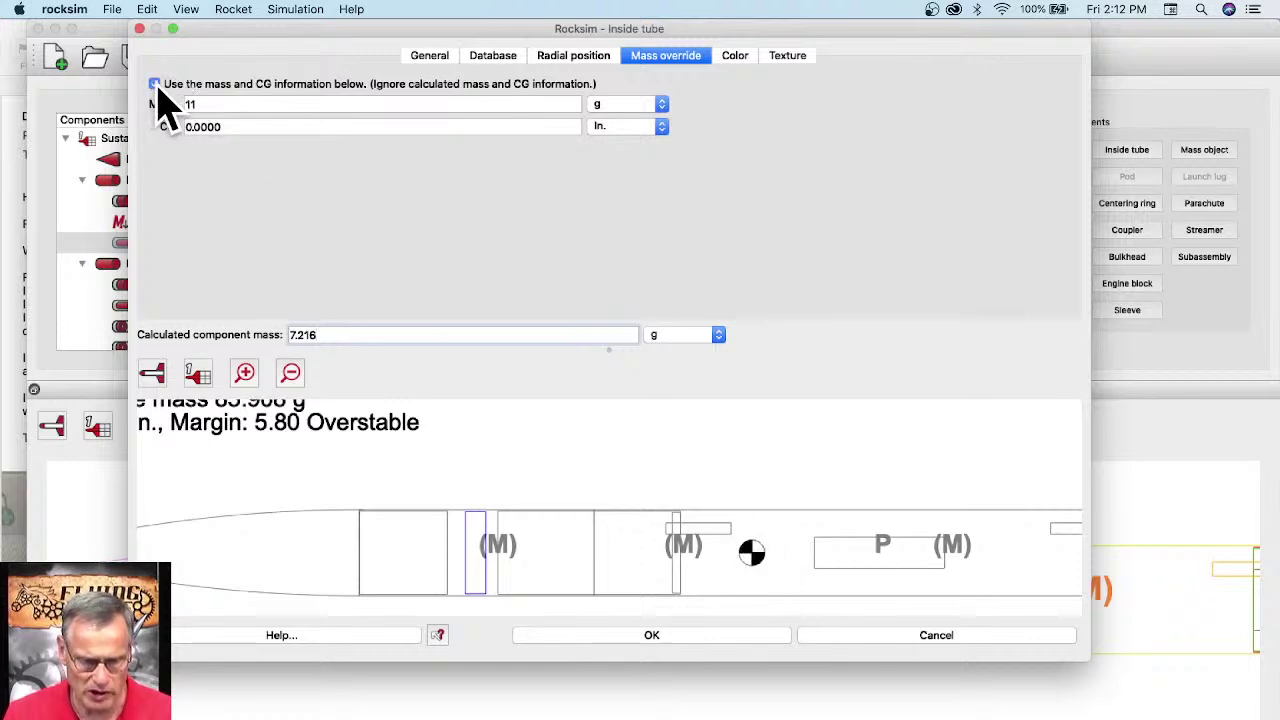
Step: Accept the inside tube and add Apogee's 4-inch-wide Mylar streamer, part 30305, from the database to the Body tube for Parachute
{"action": "left_click", "coordinate": [714, 640]}
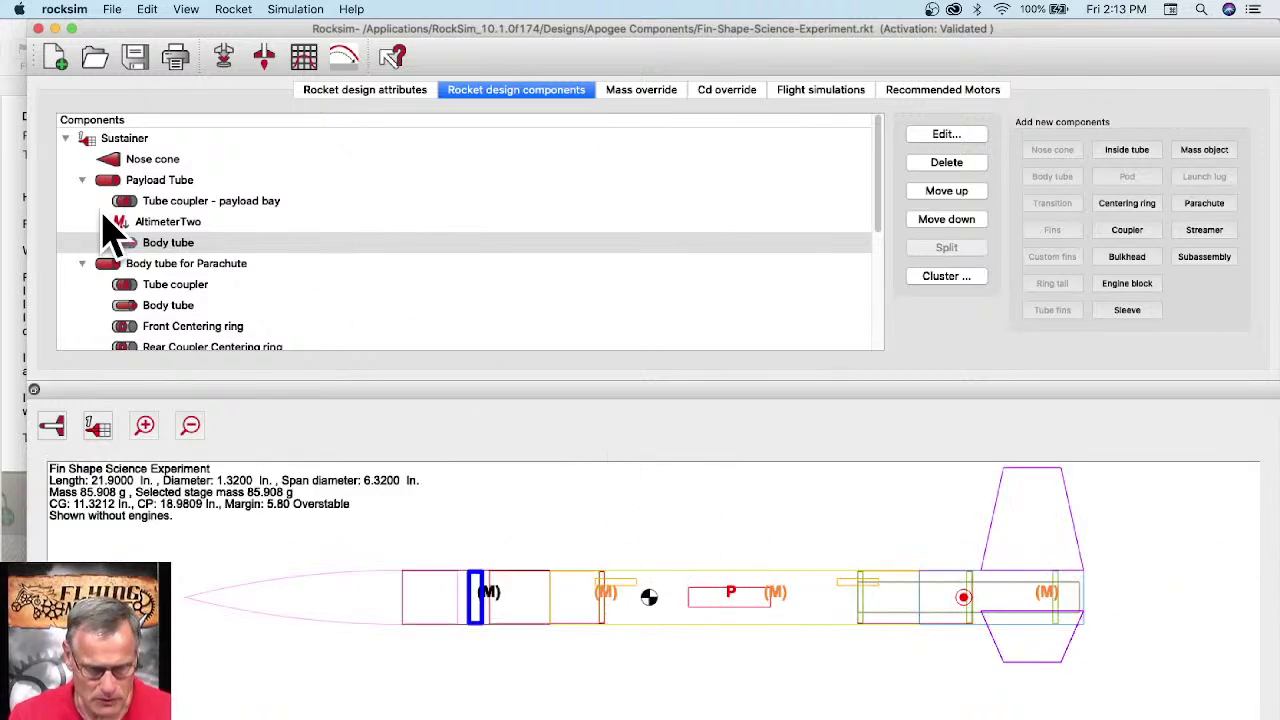
{"action": "left_click", "coordinate": [718, 592]}
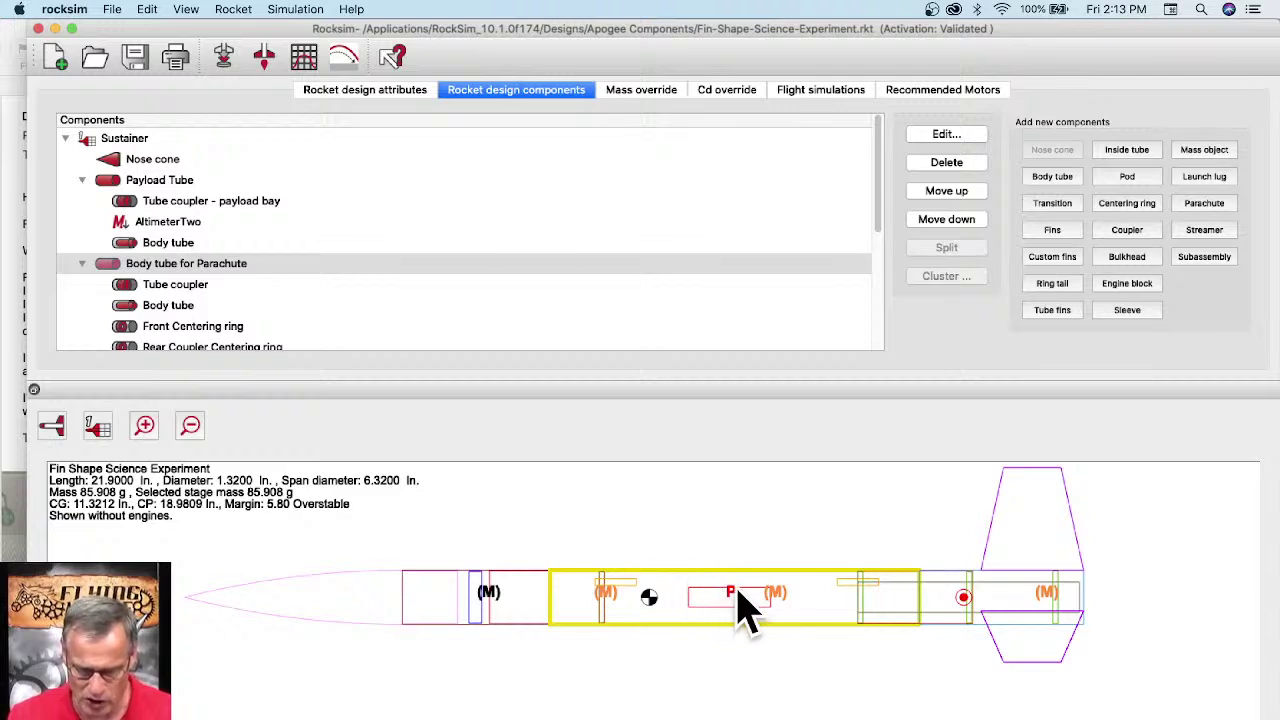
{"action": "scroll", "coordinate": [235, 318], "scroll_direction": "down", "scroll_amount": 5}
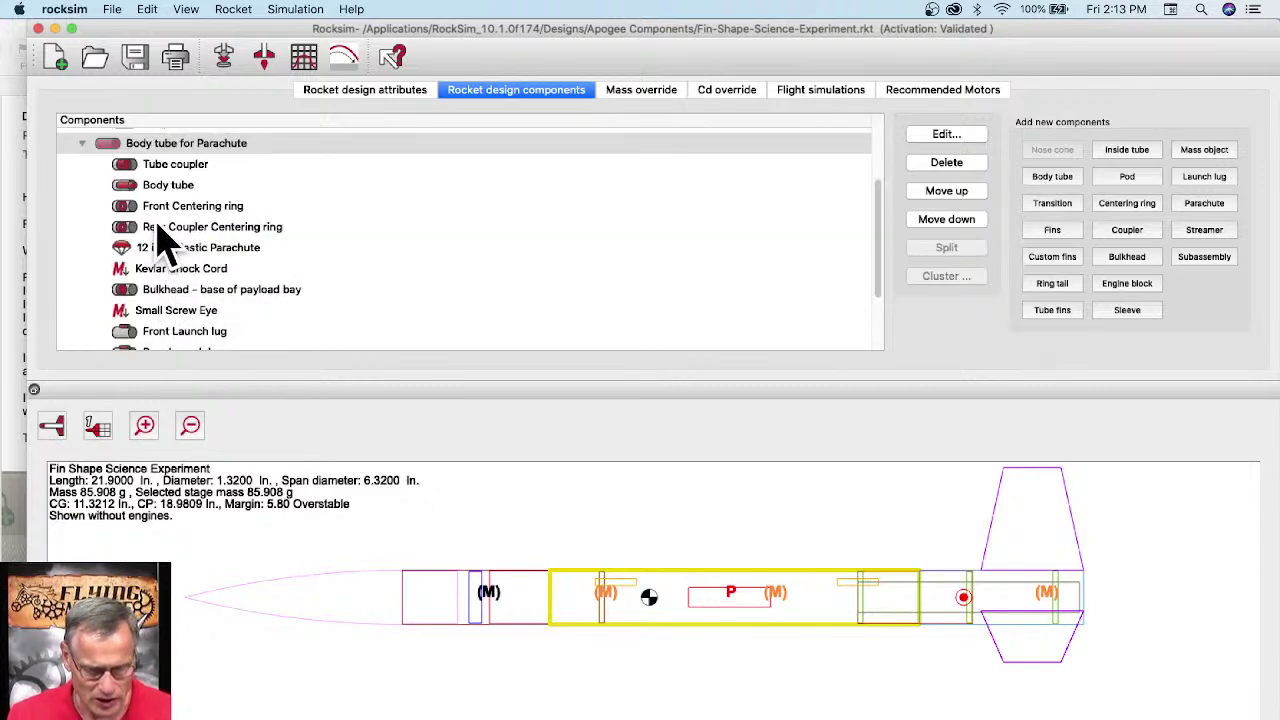
{"action": "left_click", "coordinate": [166, 148]}
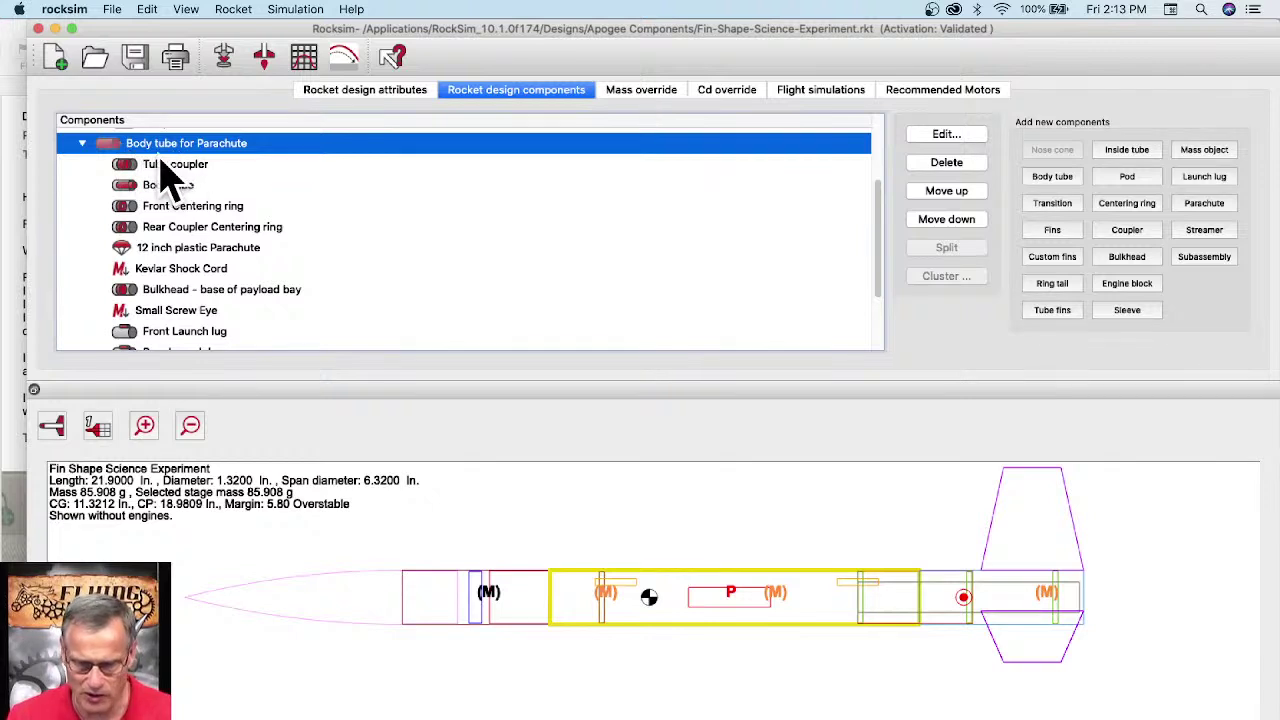
{"action": "left_click", "coordinate": [1205, 232]}
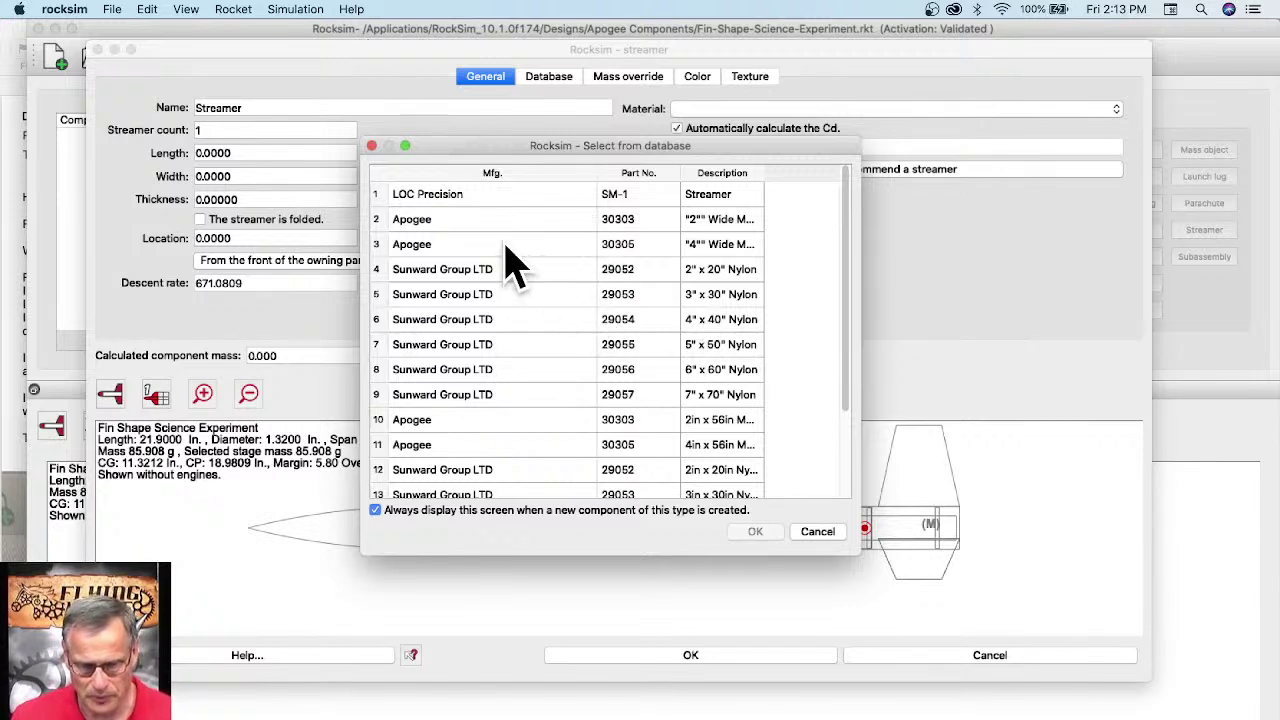
{"action": "left_click", "coordinate": [678, 246]}
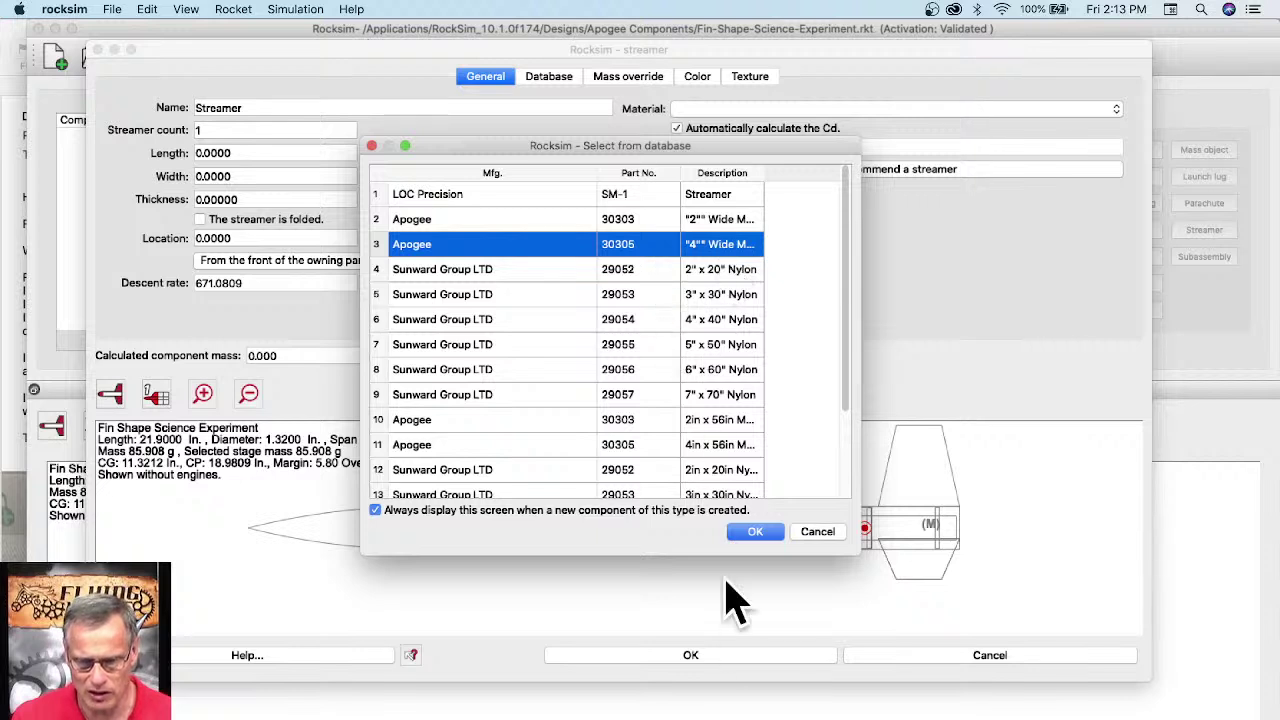
{"action": "left_click", "coordinate": [756, 533]}
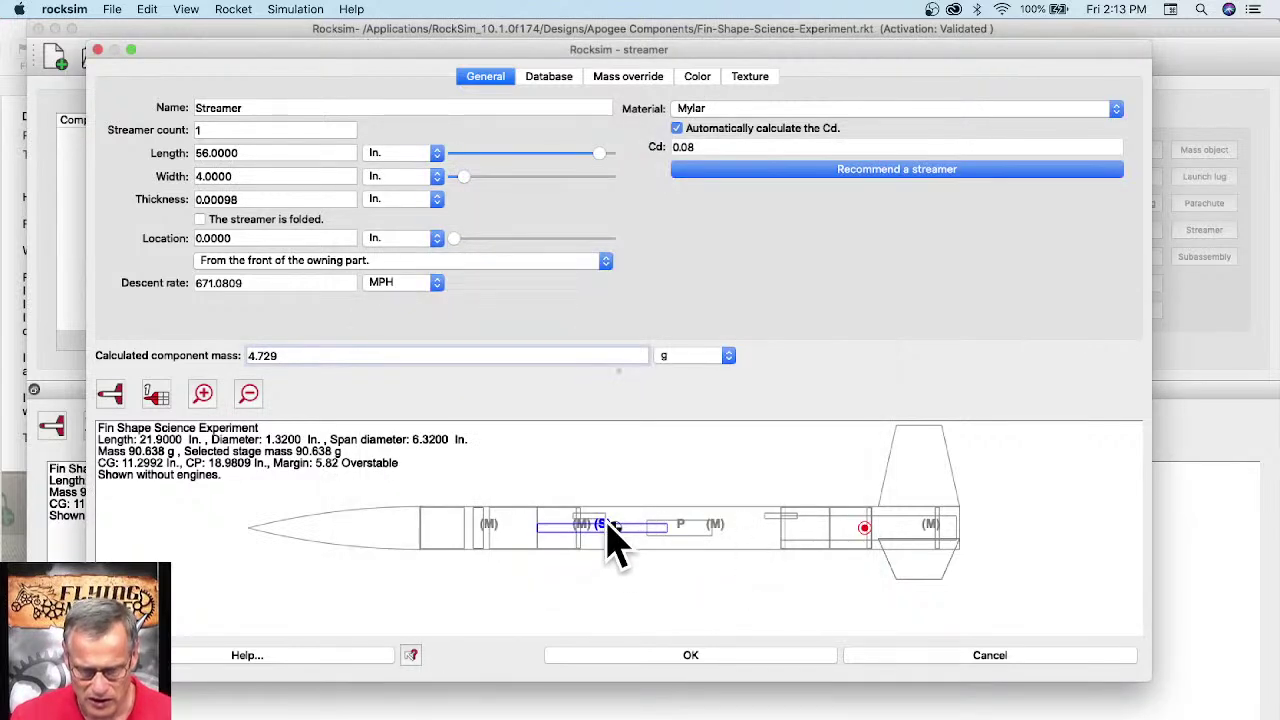
Step: Set the streamer's location to 2.0000 in. from the front of the owning part
{"action": "scroll", "coordinate": [612, 528], "scroll_direction": "up", "scroll_amount": 3}
{"action": "scroll", "coordinate": [612, 528], "scroll_direction": "up", "scroll_amount": 2}
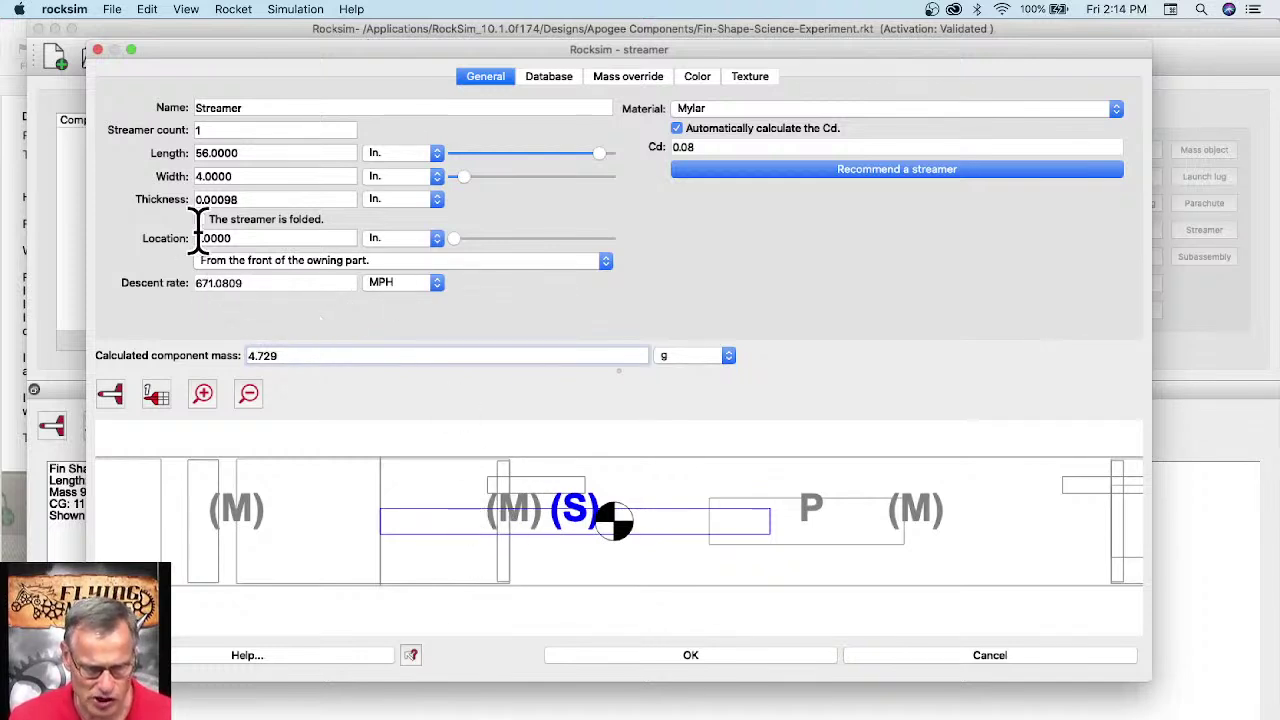
{"action": "left_click_drag", "start_coordinate": [453, 241], "coordinate": [490, 241]}
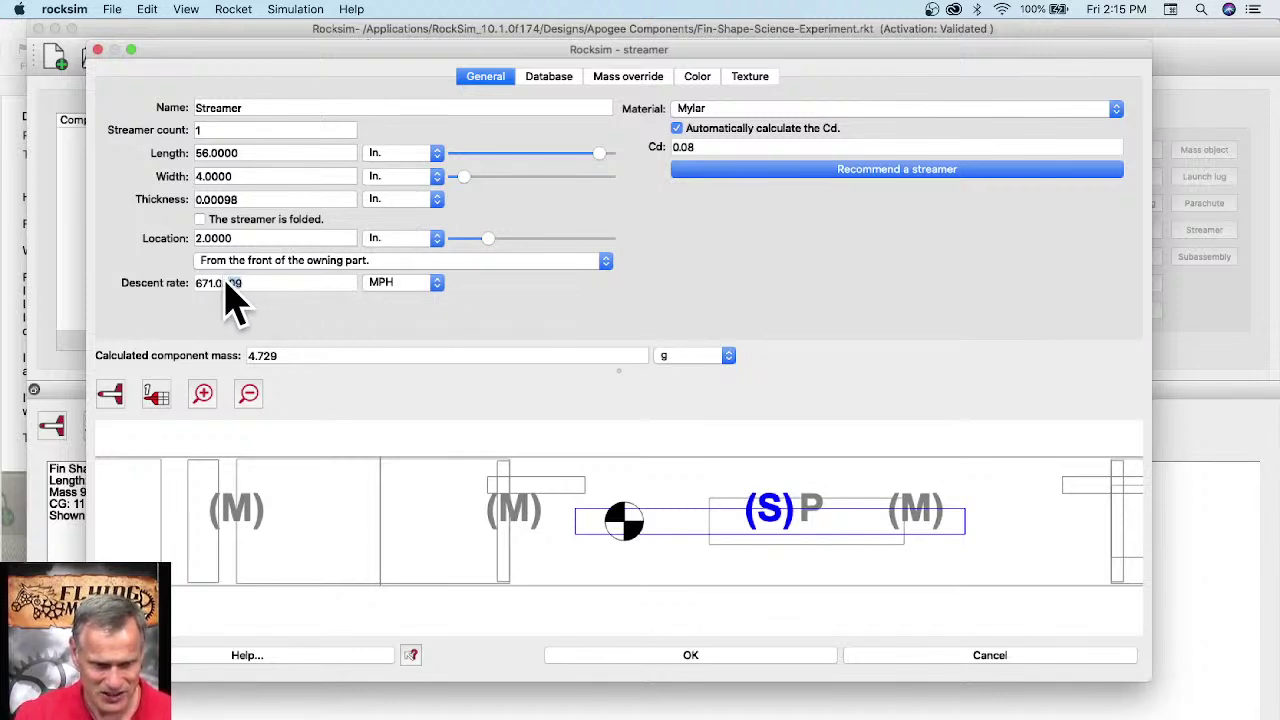
Step: Apply the recommended streamer size and check the descent rate
{"action": "left_click_drag", "start_coordinate": [212, 285], "coordinate": [311, 280]}
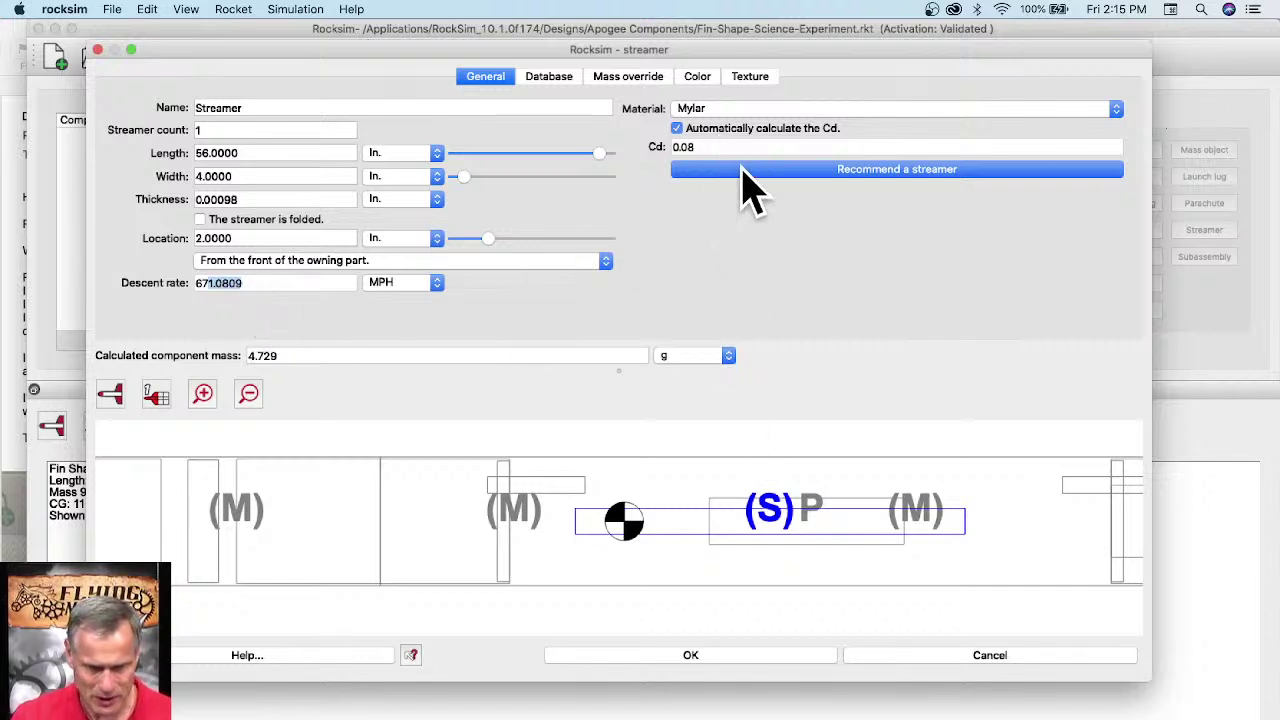
{"action": "left_click", "coordinate": [838, 172]}
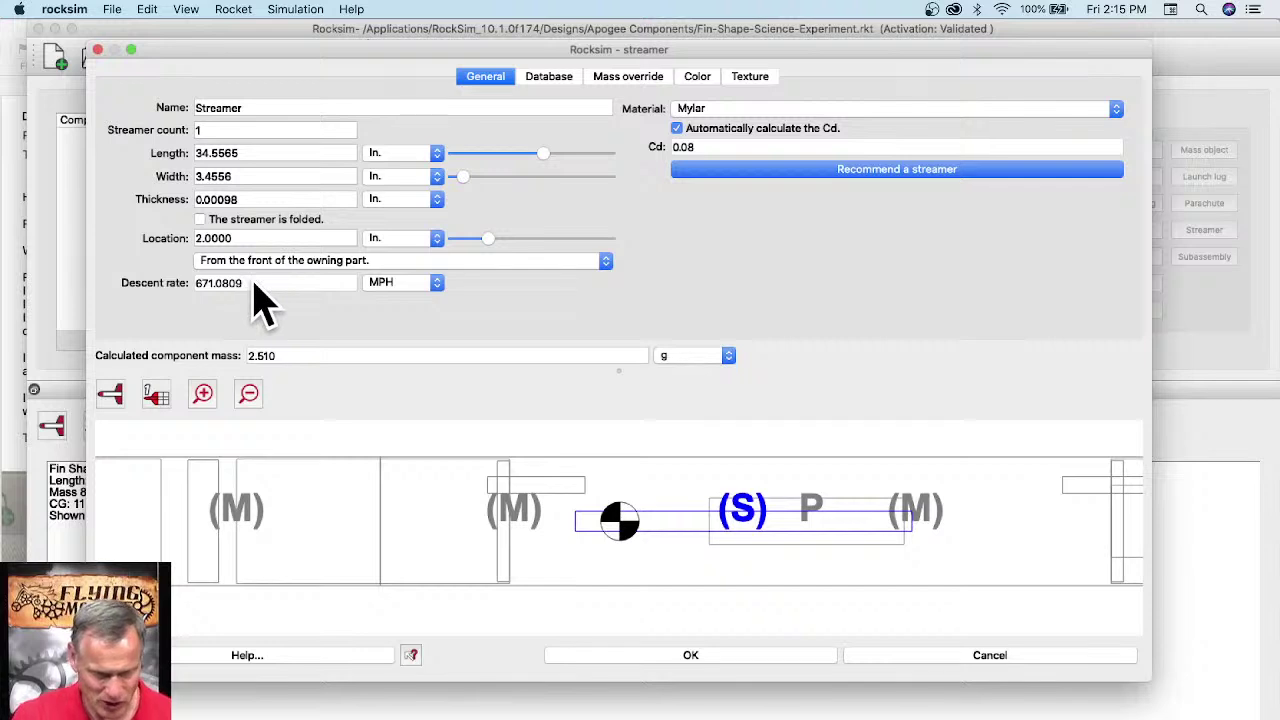
{"action": "left_click_drag", "start_coordinate": [193, 283], "coordinate": [276, 286]}
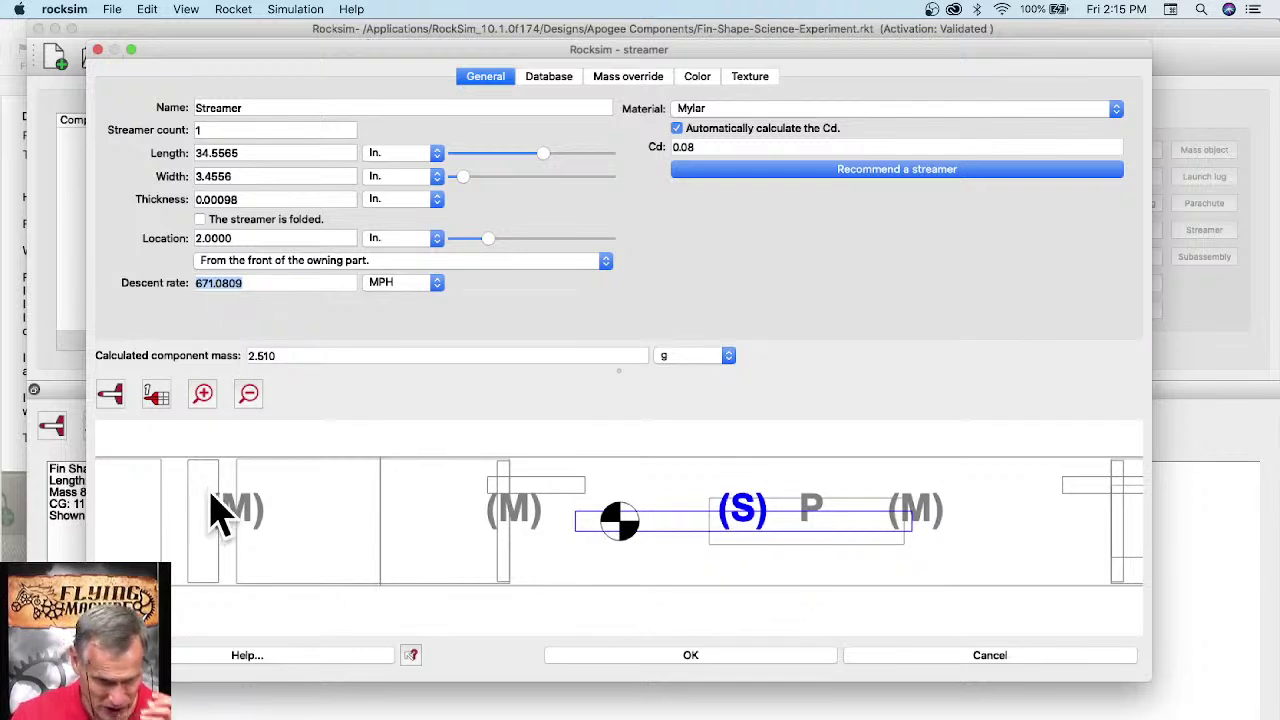
{"action": "scroll", "coordinate": [402, 480], "scroll_direction": "down", "scroll_amount": 2}
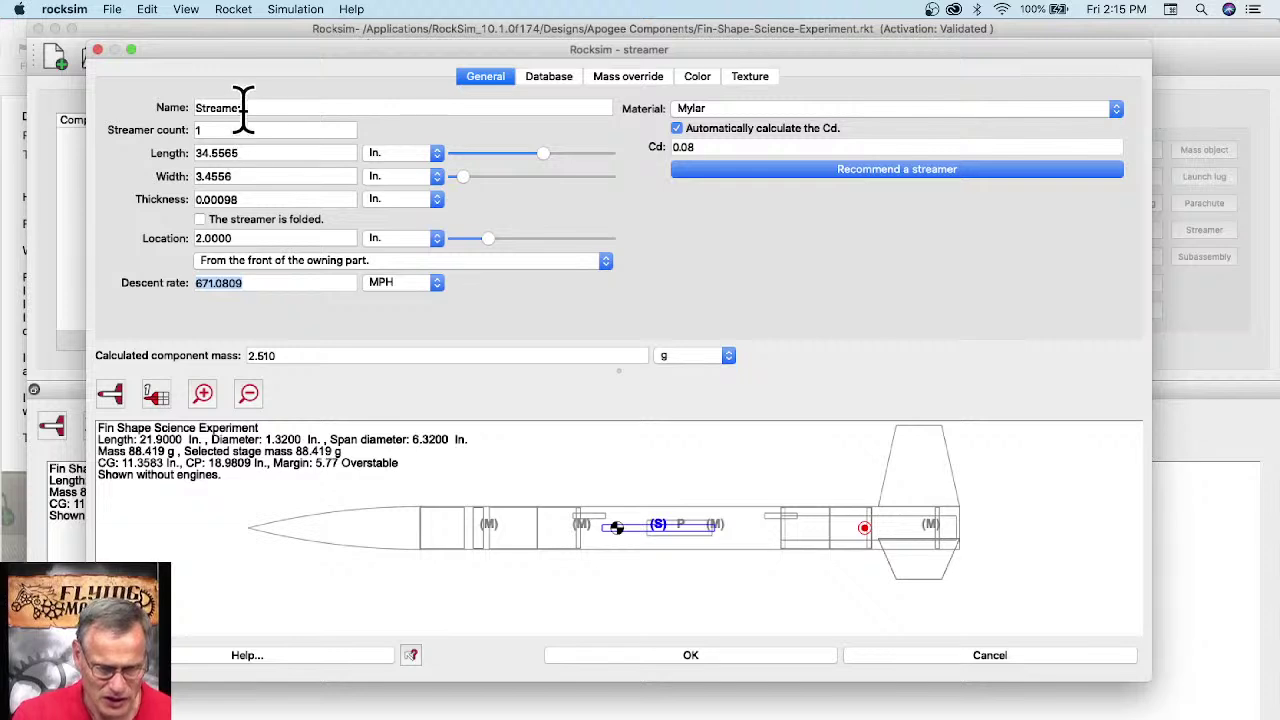
Step: Set the streamer's width to 4 in. and check the descent rate
{"action": "left_click_drag", "start_coordinate": [236, 152], "coordinate": [196, 152]}
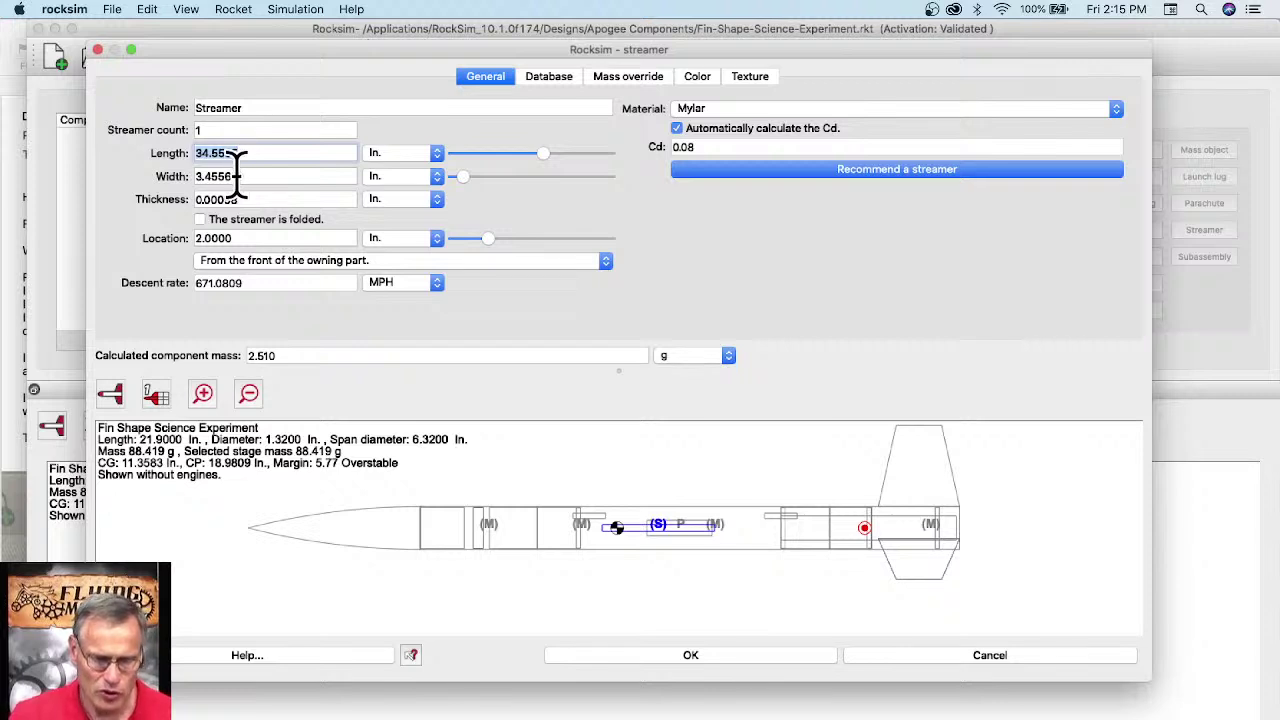
{"action": "key", "text": "Tab"}
{"action": "type", "text": "4"}
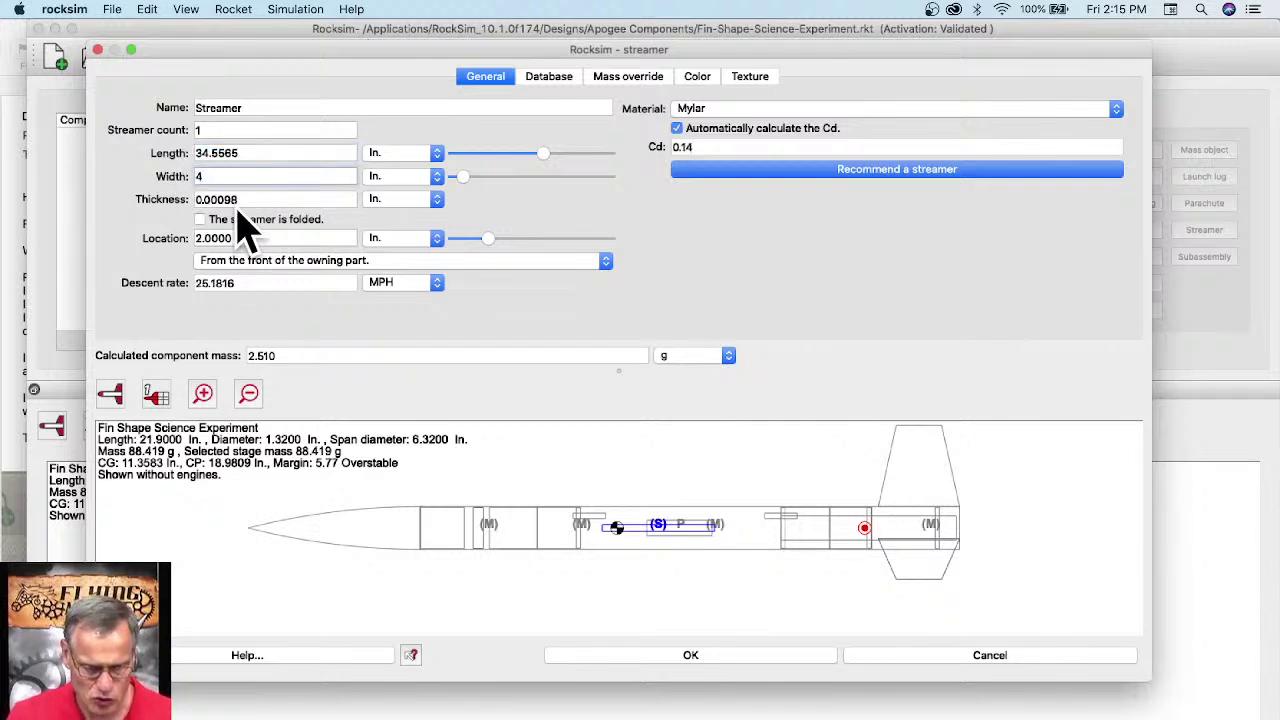
{"action": "left_click", "coordinate": [695, 250]}
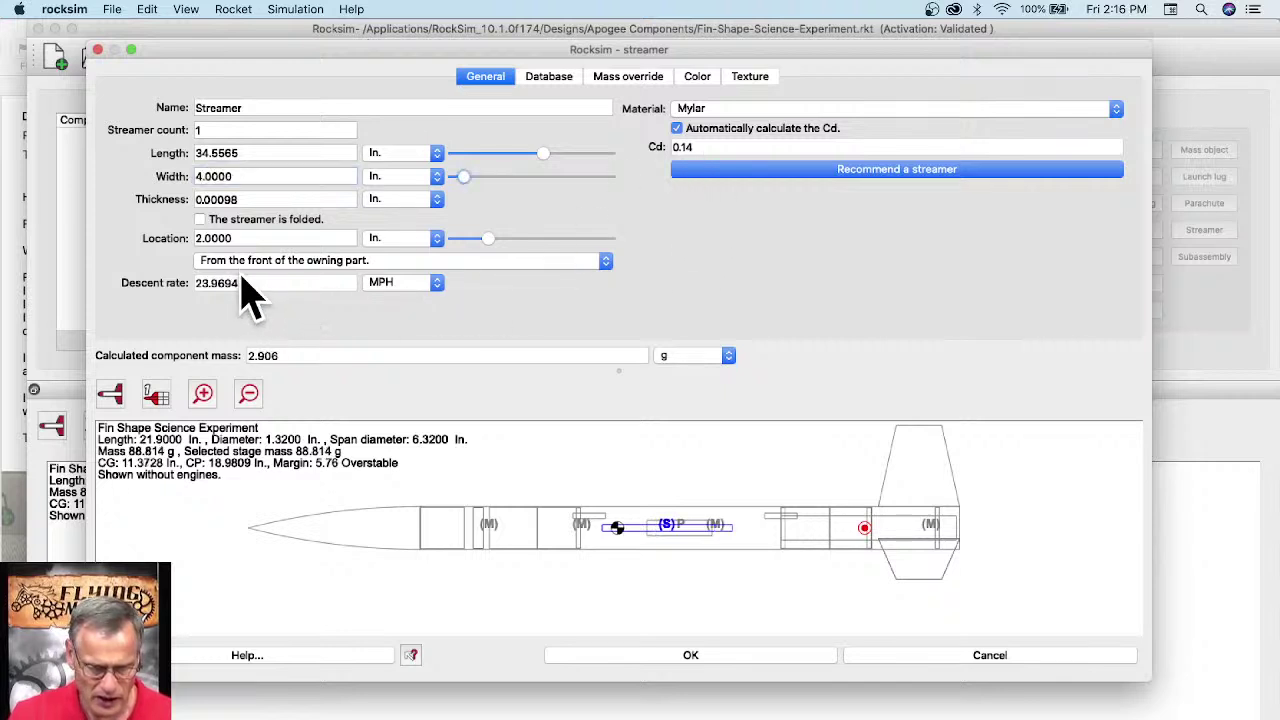
Step: Set the streamer's width to 5 in. and its length to 80 in
{"action": "left_click", "coordinate": [232, 176]}
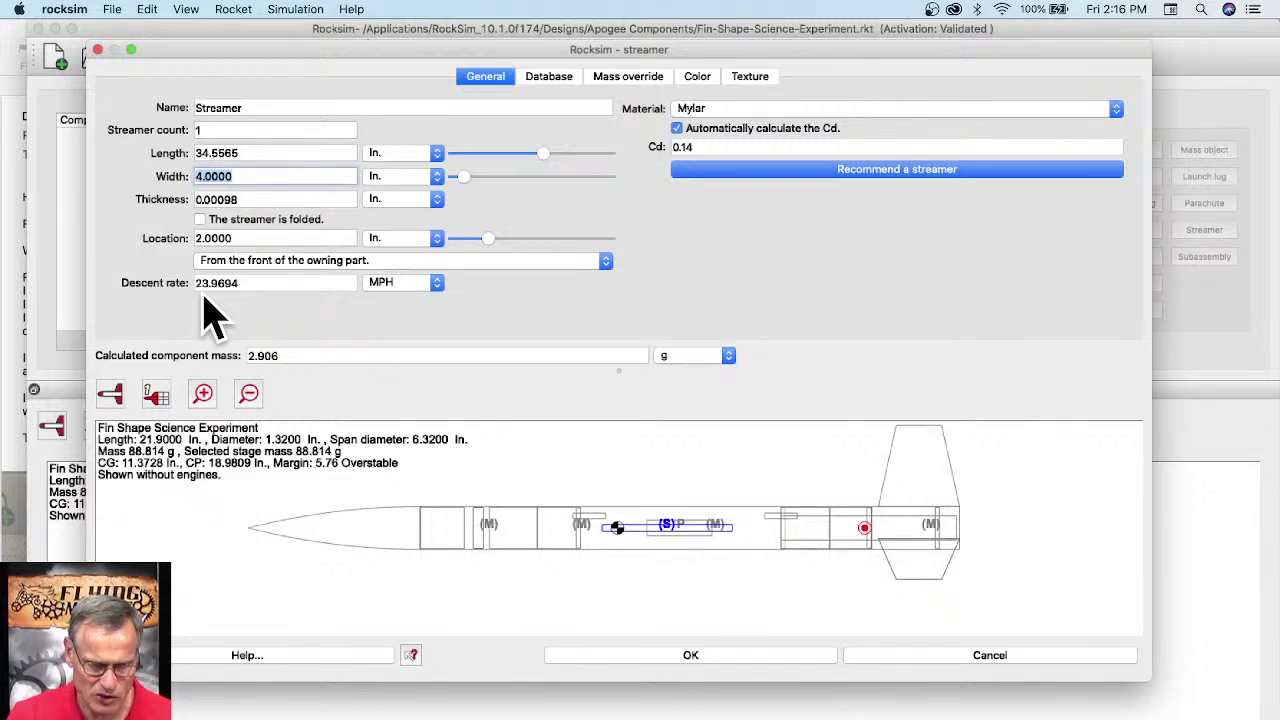
{"action": "type", "text": "5"}
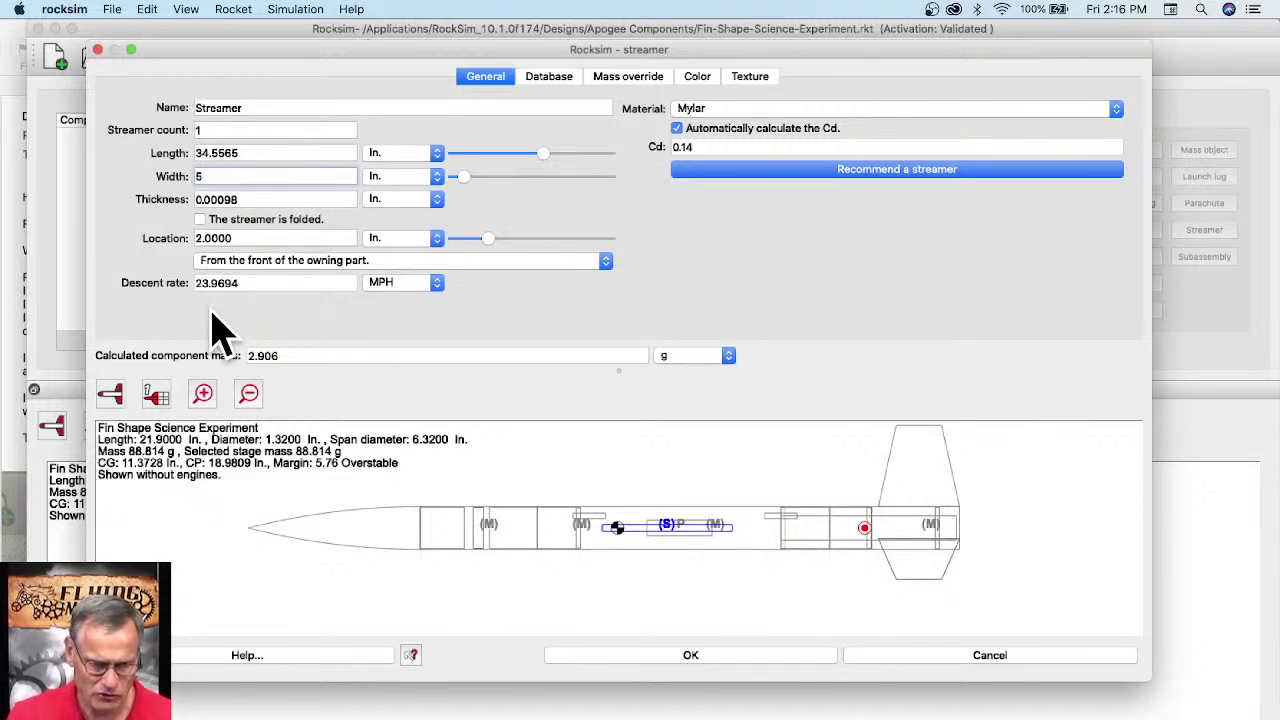
{"action": "key", "text": "Return"}
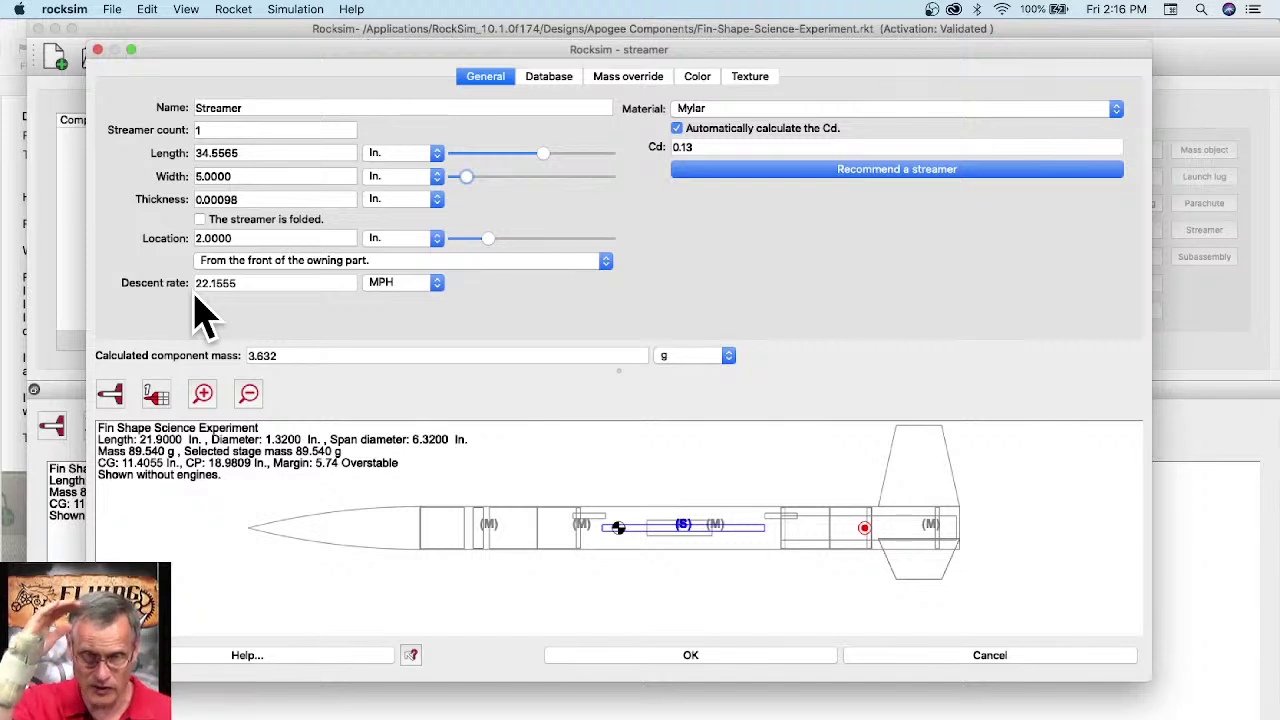
{"action": "left_click_drag", "start_coordinate": [255, 149], "coordinate": [187, 144]}
{"action": "type", "text": "40"}
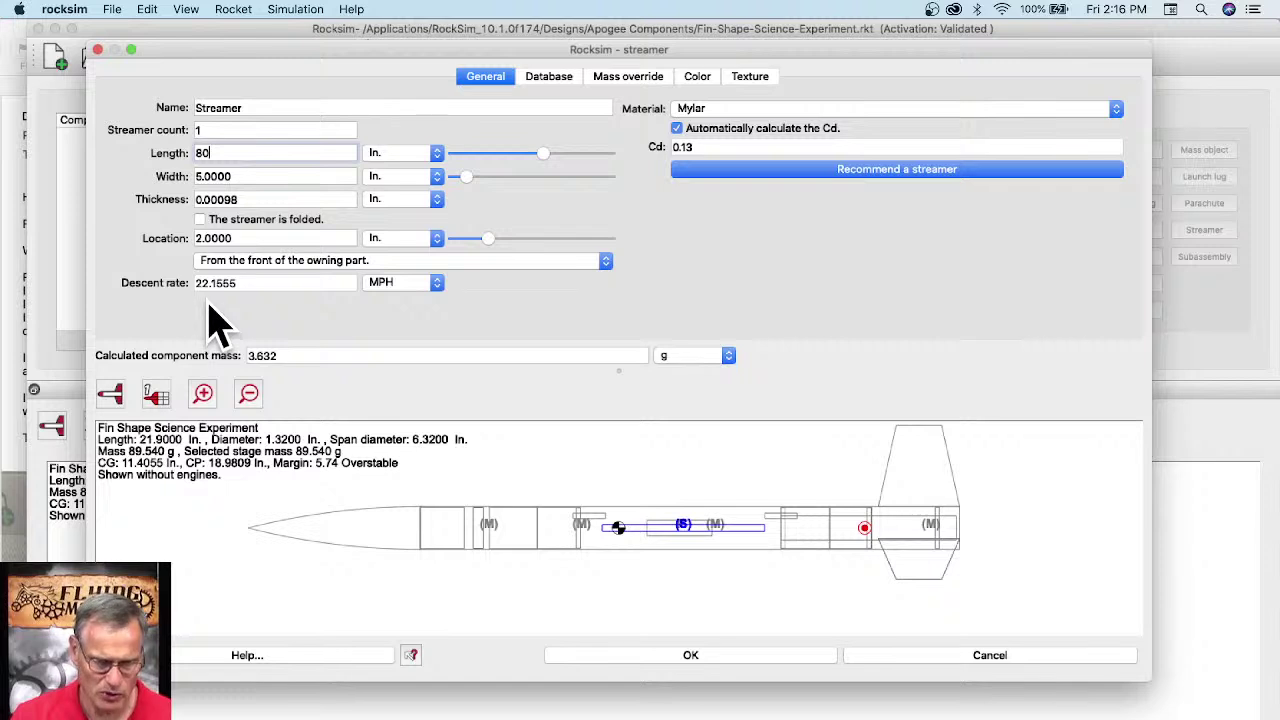
{"action": "key", "text": "Return"}
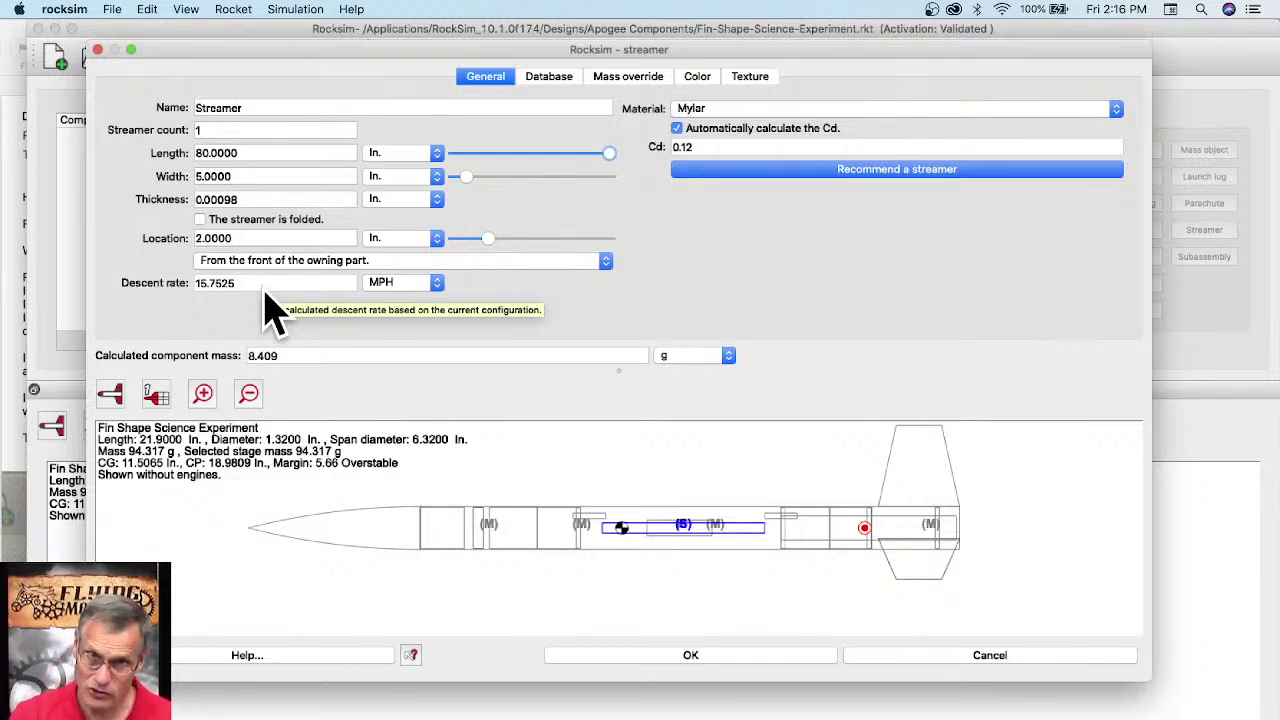
Step: Mark the streamer as folded, comparing its Cd and descent rate with the option off and on, and save the streamer
{"action": "left_click", "coordinate": [201, 220]}
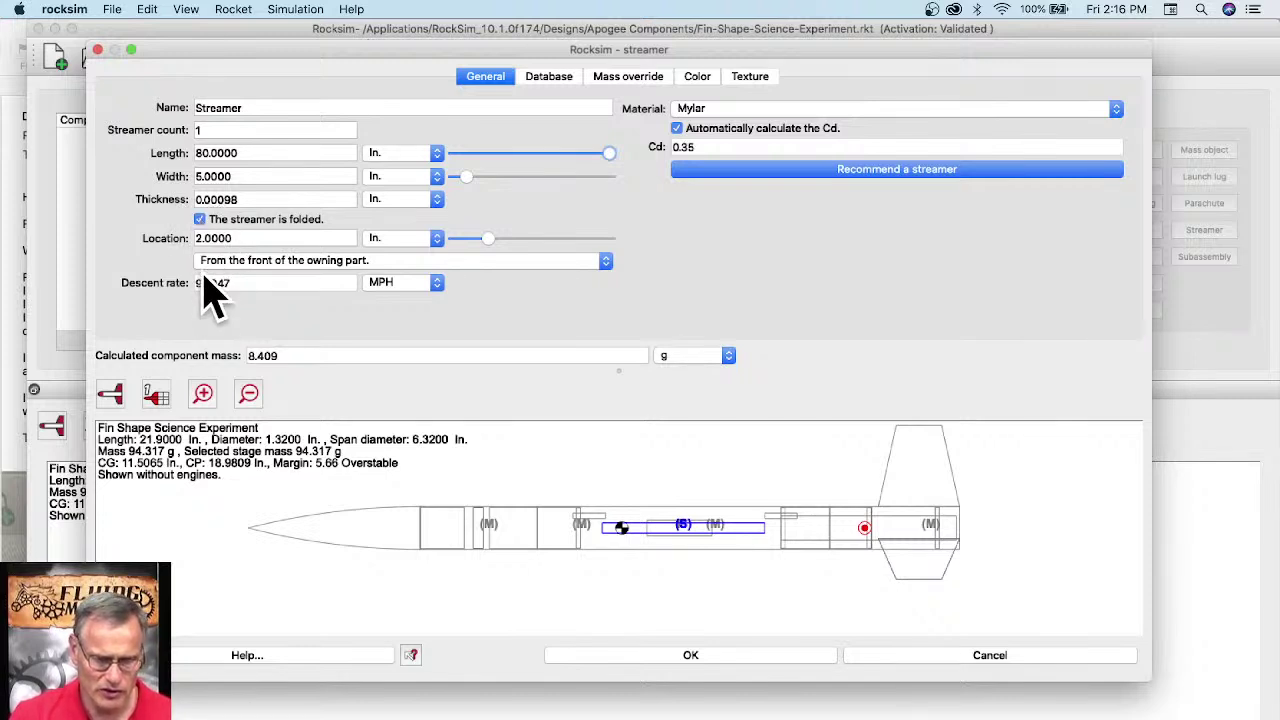
{"action": "left_click", "coordinate": [203, 224]}
{"action": "left_click", "coordinate": [203, 224]}
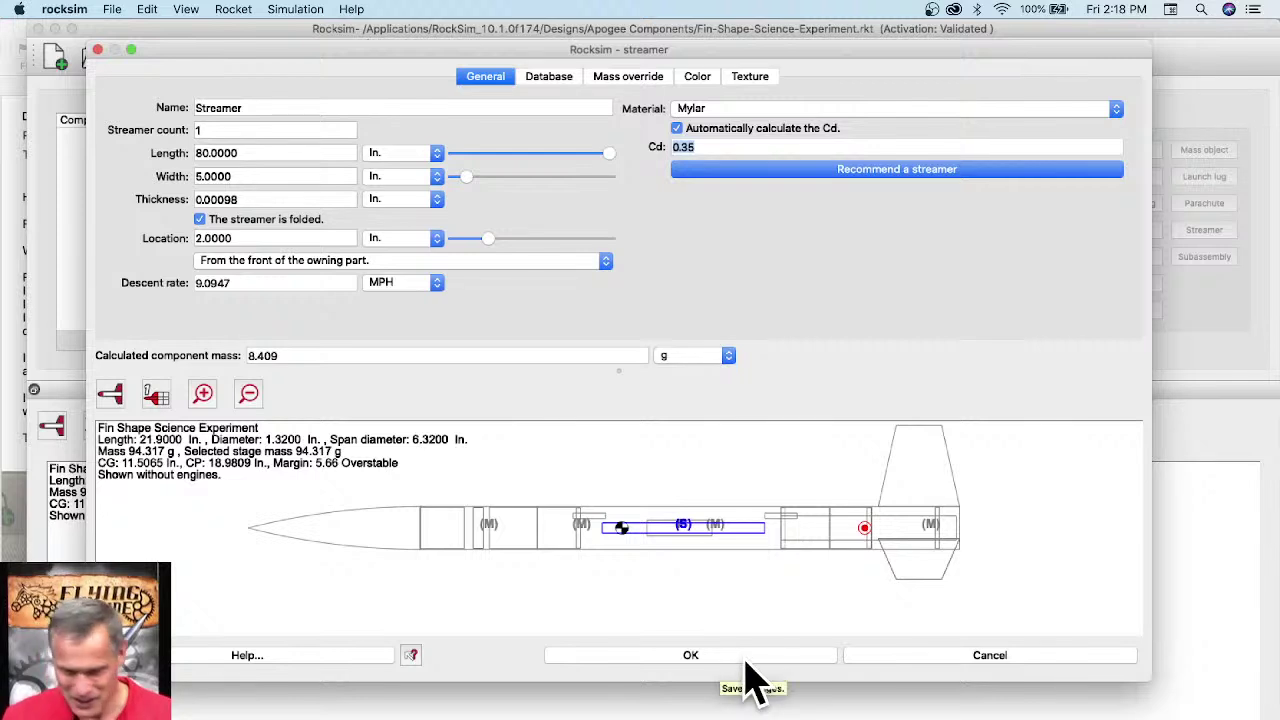
{"action": "left_click", "coordinate": [682, 656]}
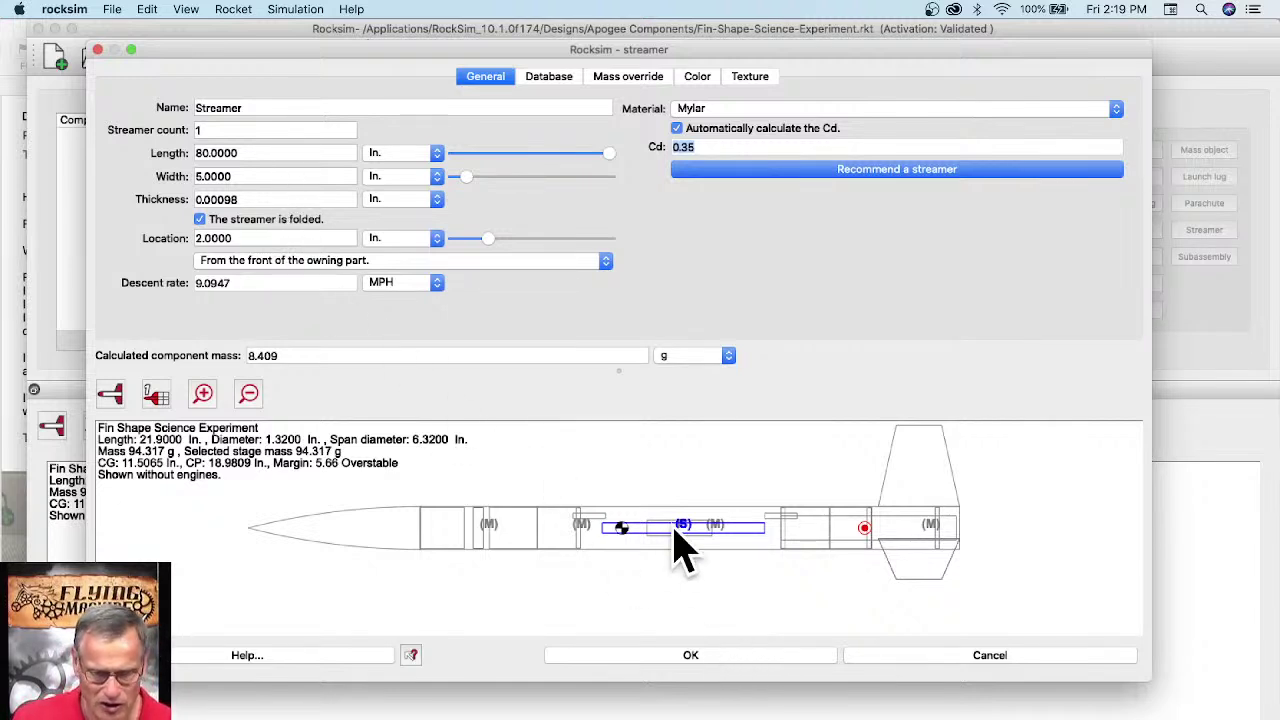
{"action": "left_click", "coordinate": [686, 655]}
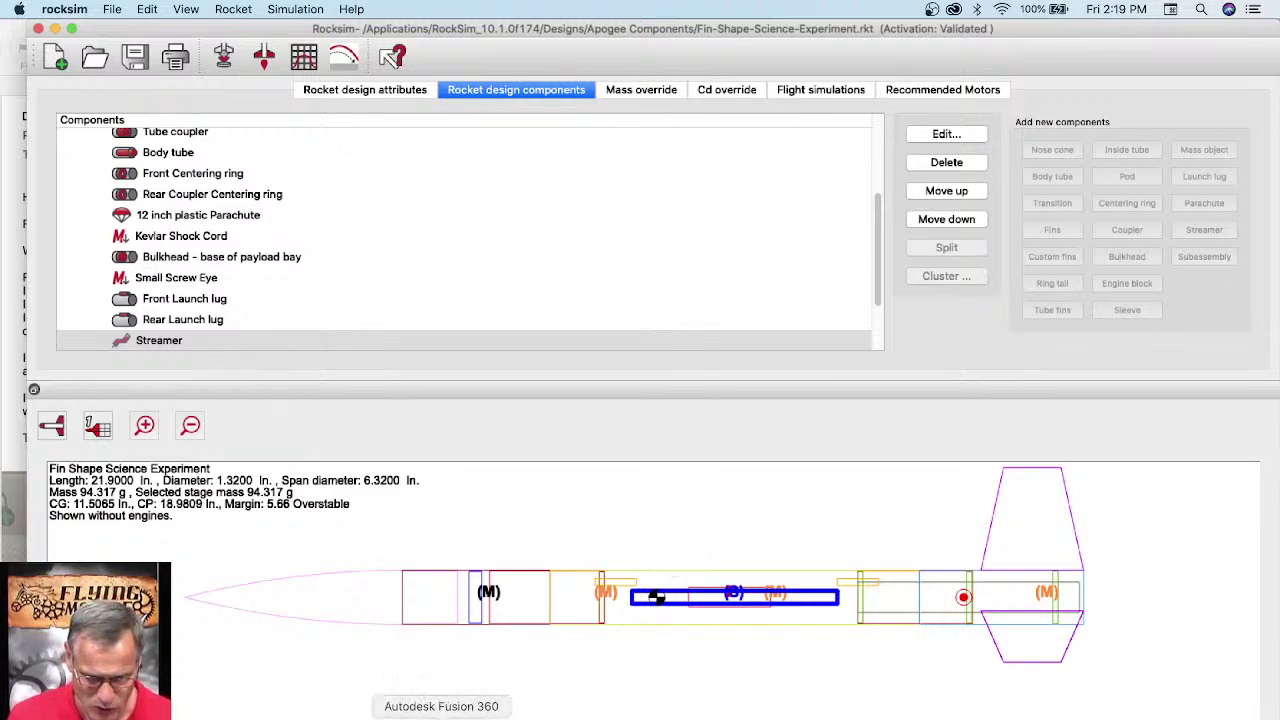
{"action": "left_click", "coordinate": [193, 712]}
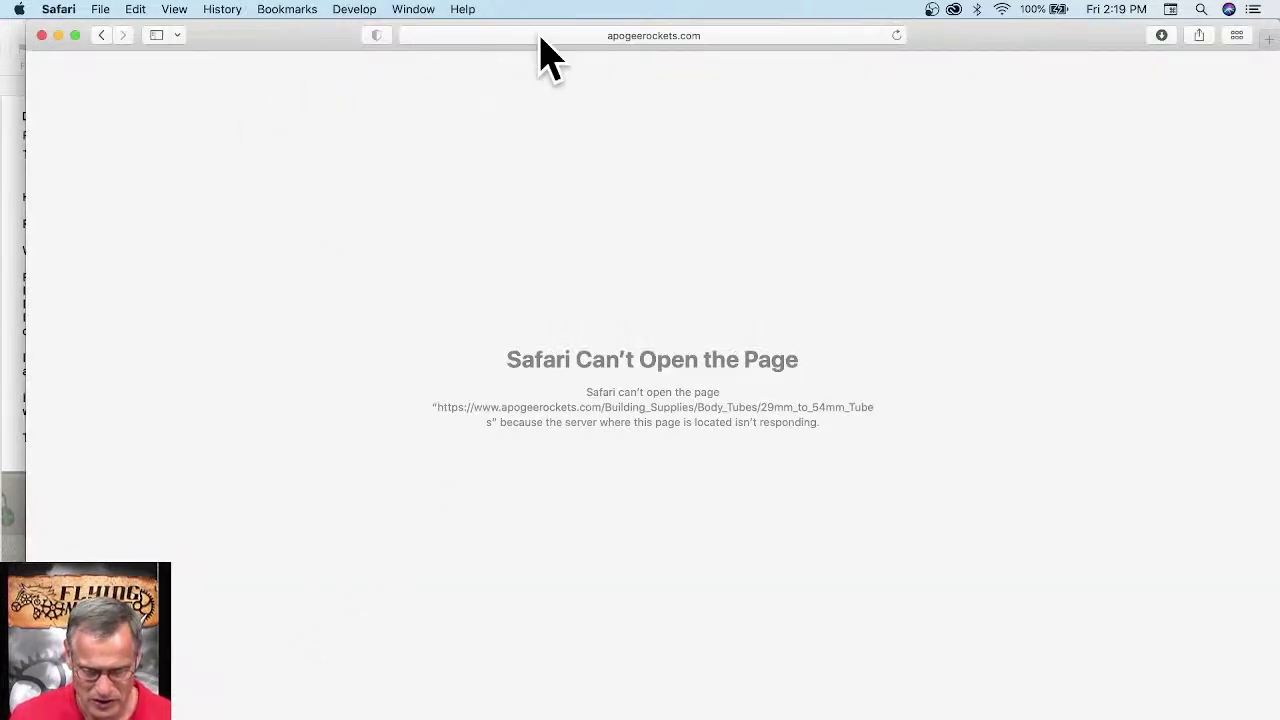
{"action": "left_click", "coordinate": [539, 35]}
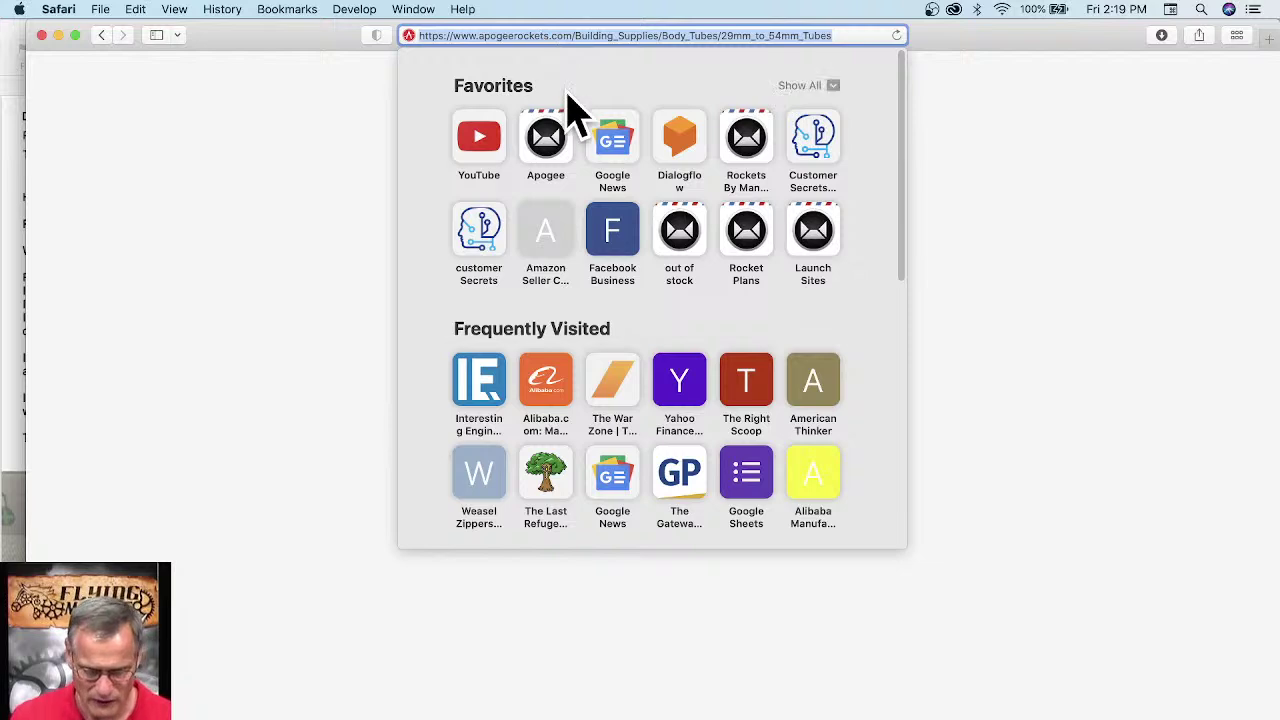
{"action": "left_click", "coordinate": [545, 140]}
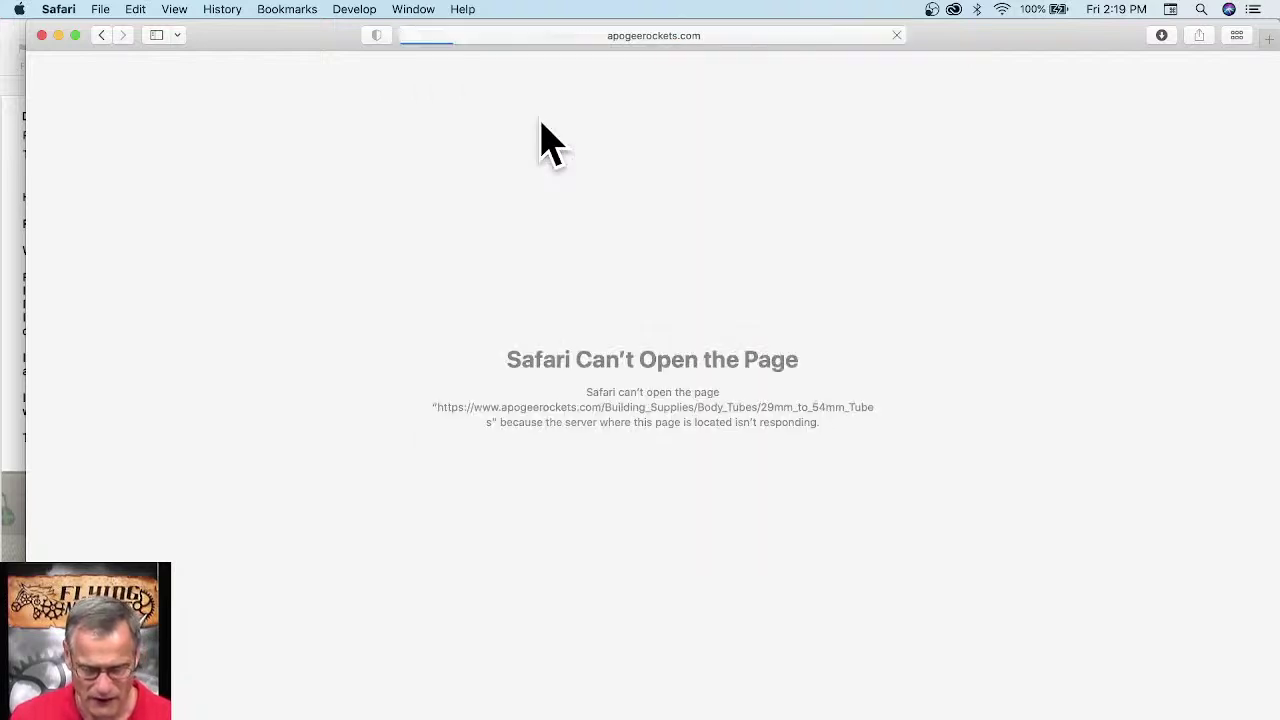
{"action": "left_click", "coordinate": [543, 35]}
{"action": "key", "text": "BackSpace"}
{"action": "type", "text": "youtube"}
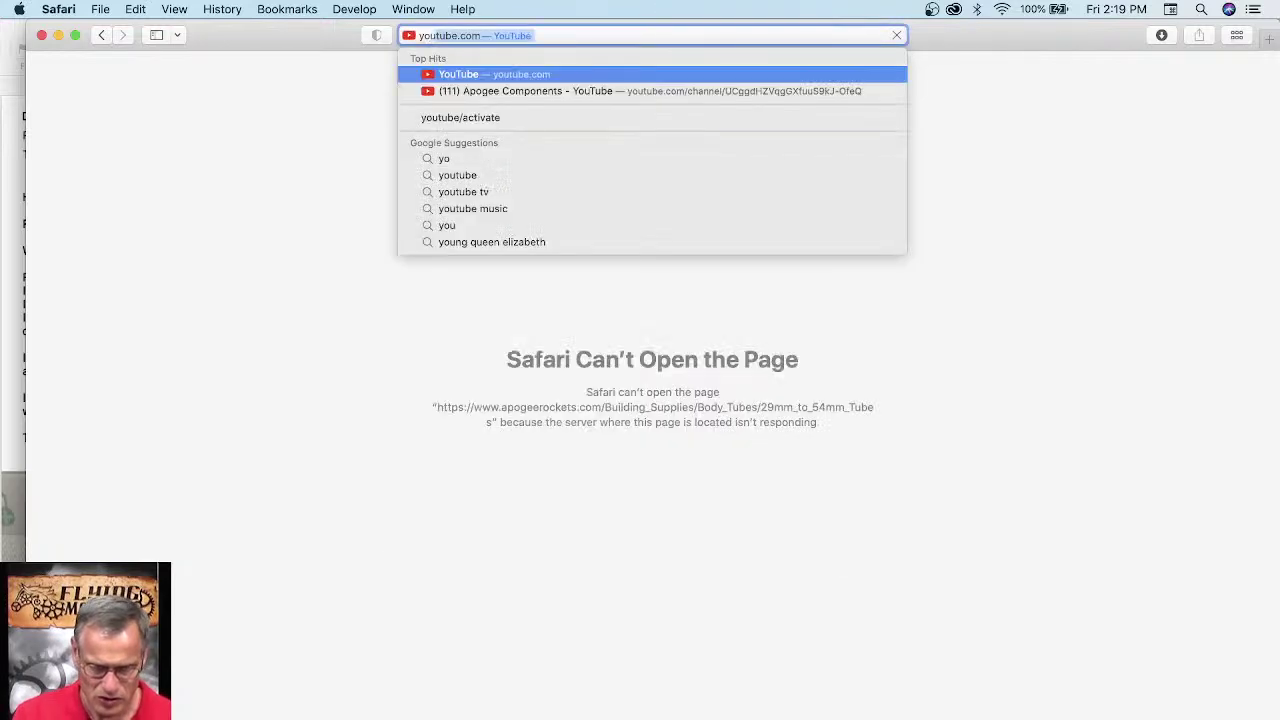
{"action": "key", "text": "Return"}
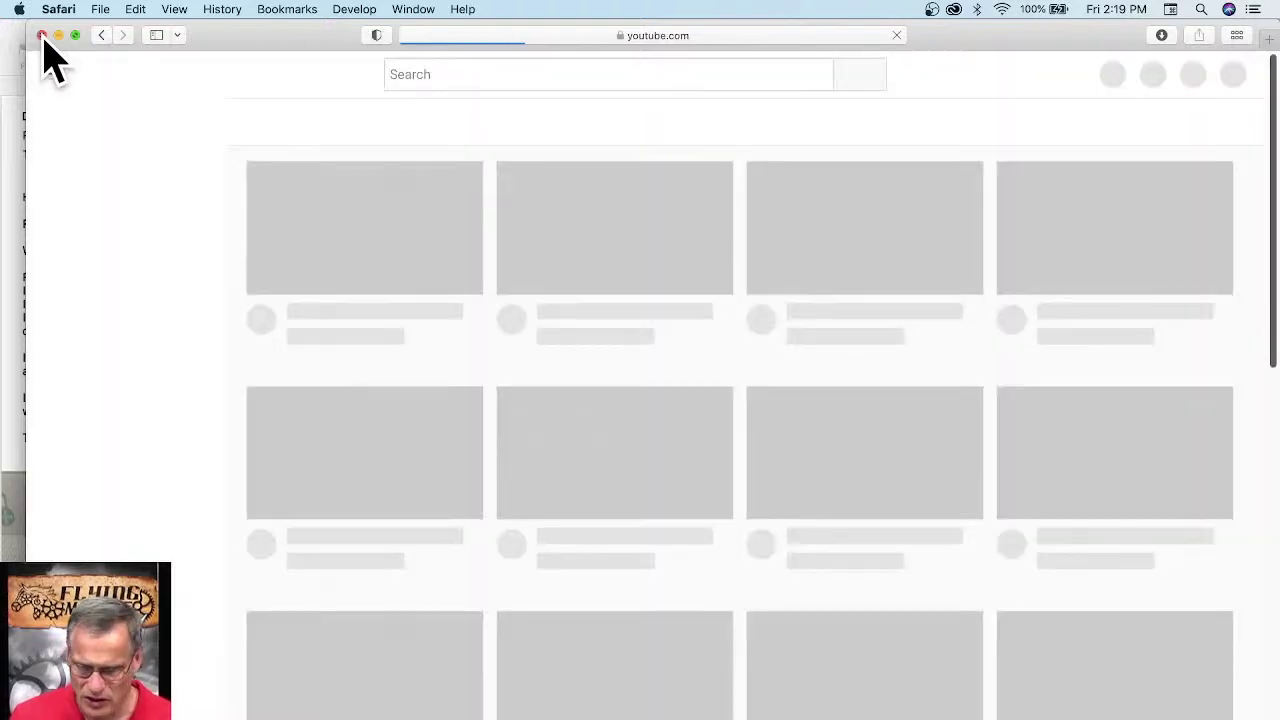
{"action": "left_click", "coordinate": [42, 36]}
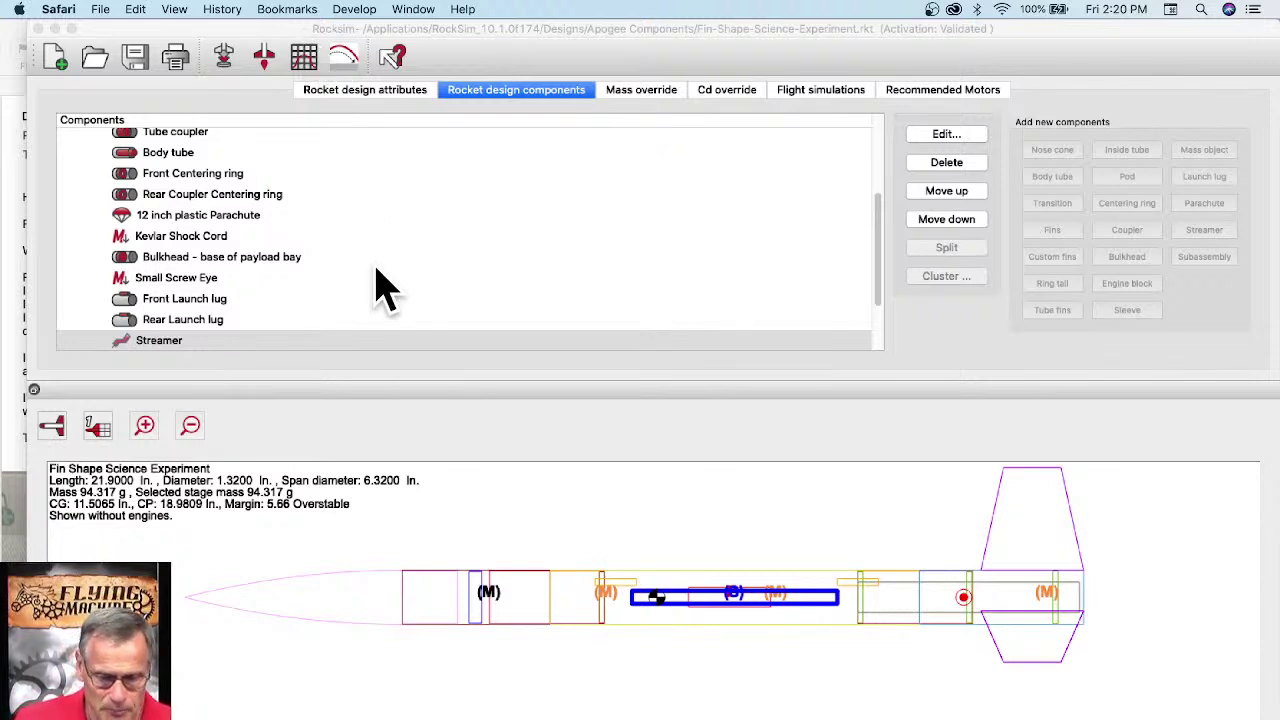
Step: Show the rocket in the 3D view and select the parachute body tube in it
{"action": "left_click", "coordinate": [55, 445]}
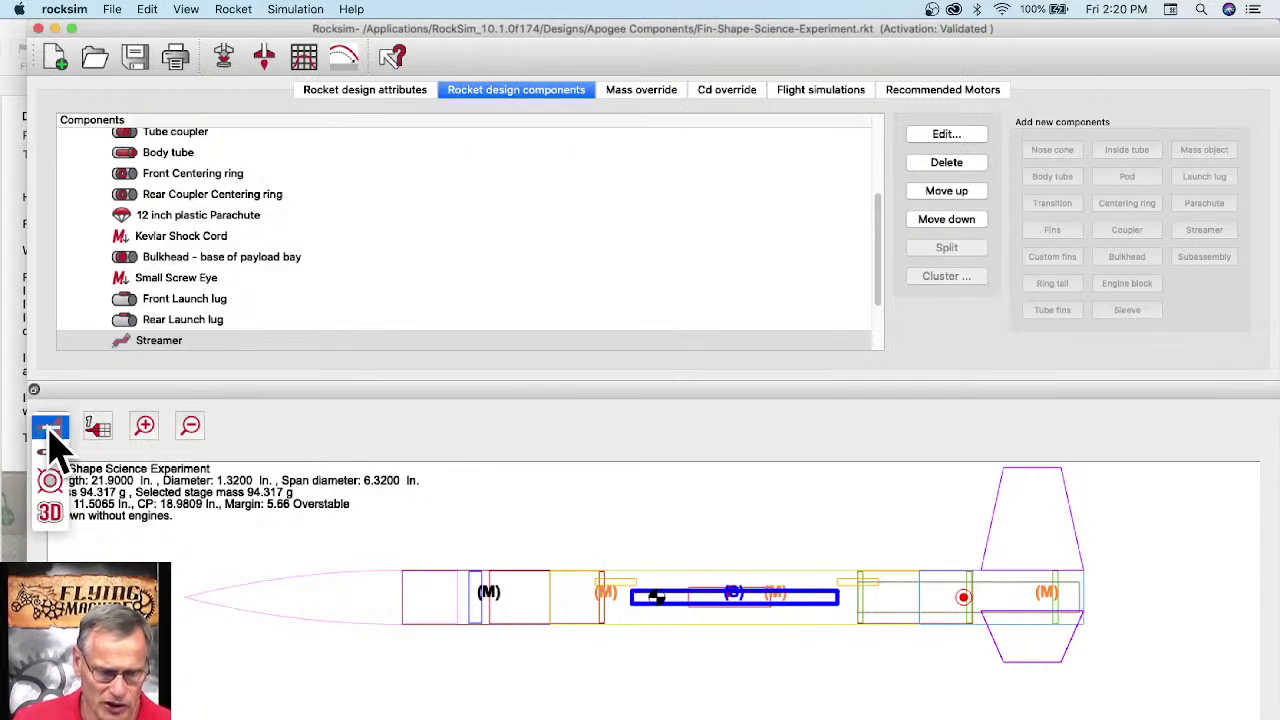
{"action": "left_click", "coordinate": [52, 520]}
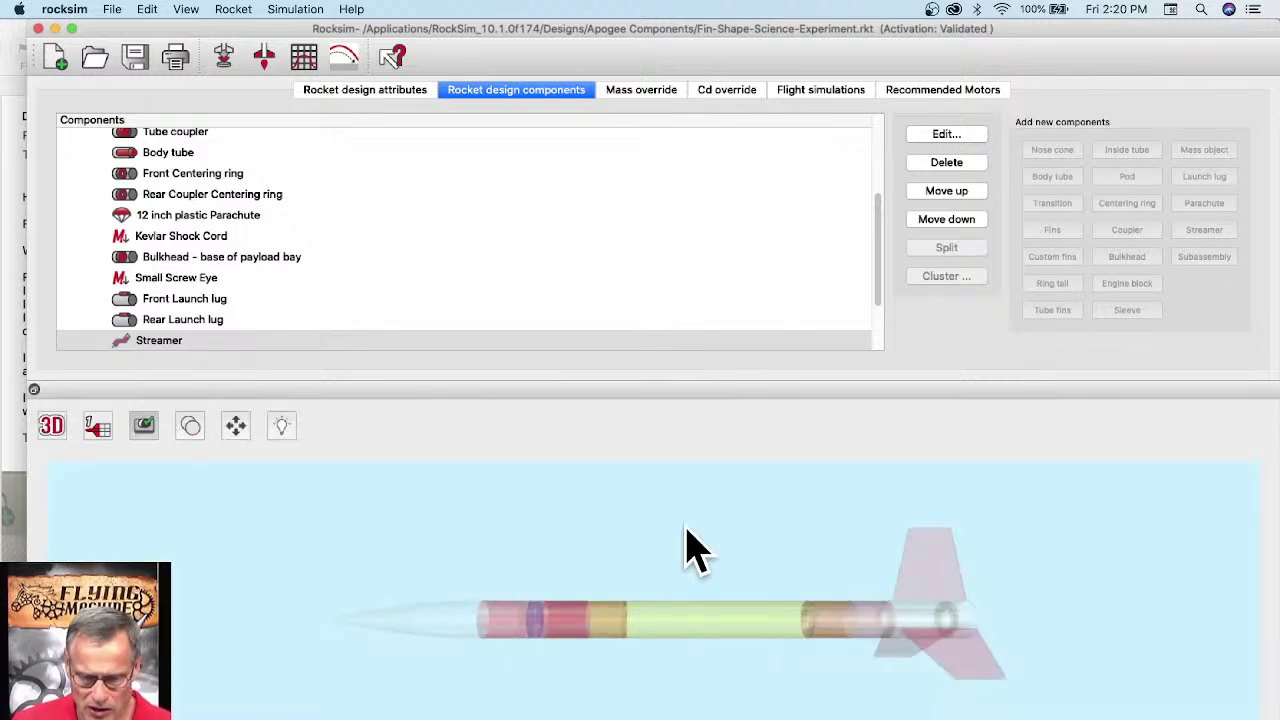
{"action": "left_click", "coordinate": [705, 645]}
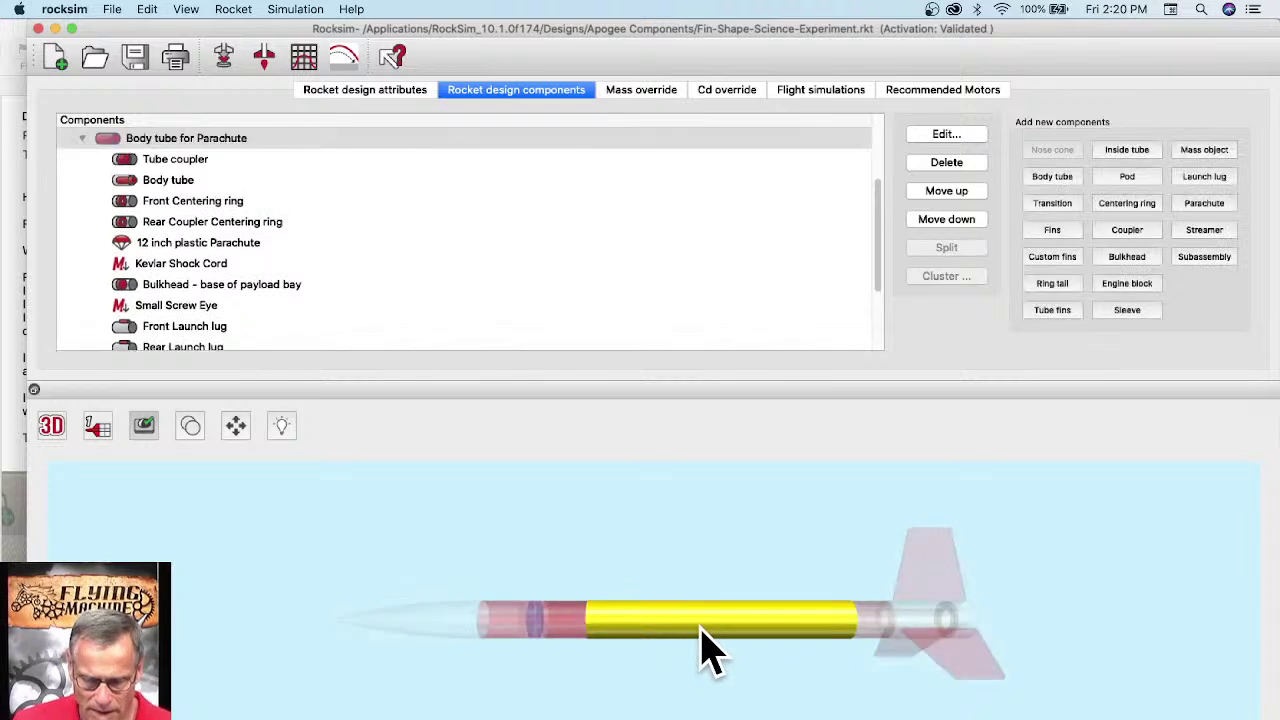
{"action": "left_click_drag", "start_coordinate": [950, 498], "coordinate": [954, 613]}
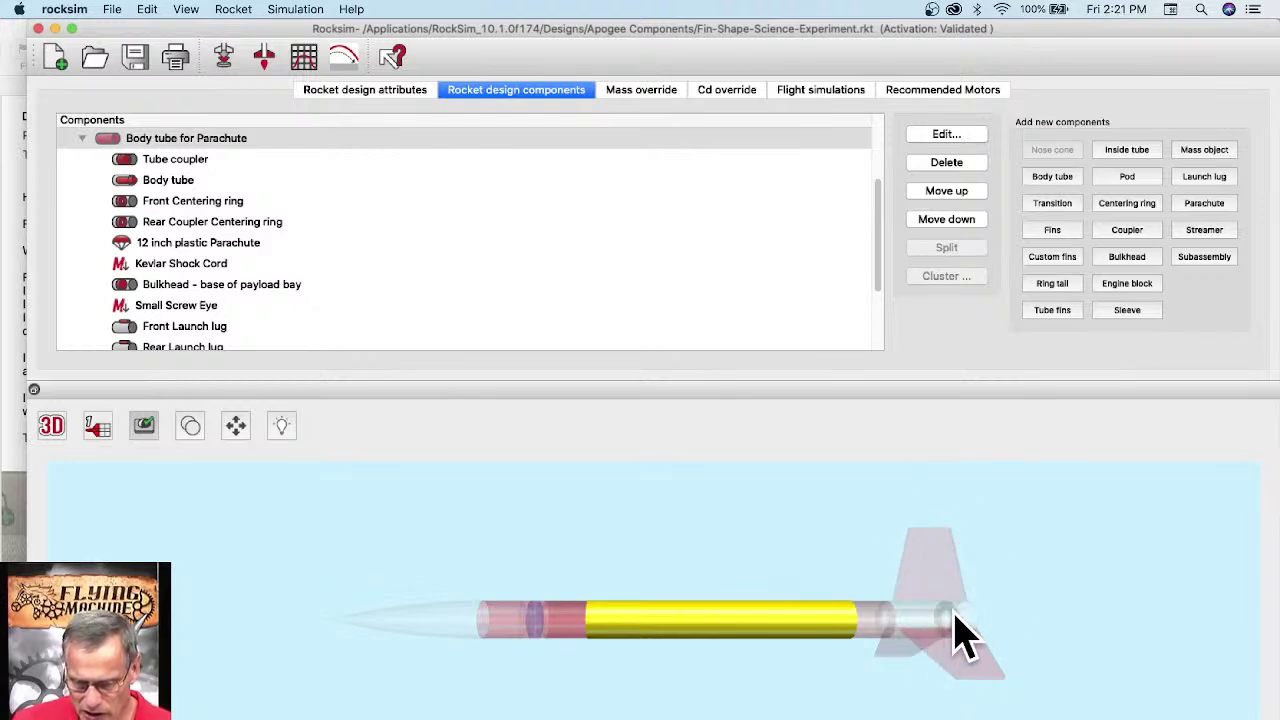
Step: Highlight the fin can tube and the parachute body tube in the 3D view, and clear the selection
{"action": "left_click", "coordinate": [955, 632]}
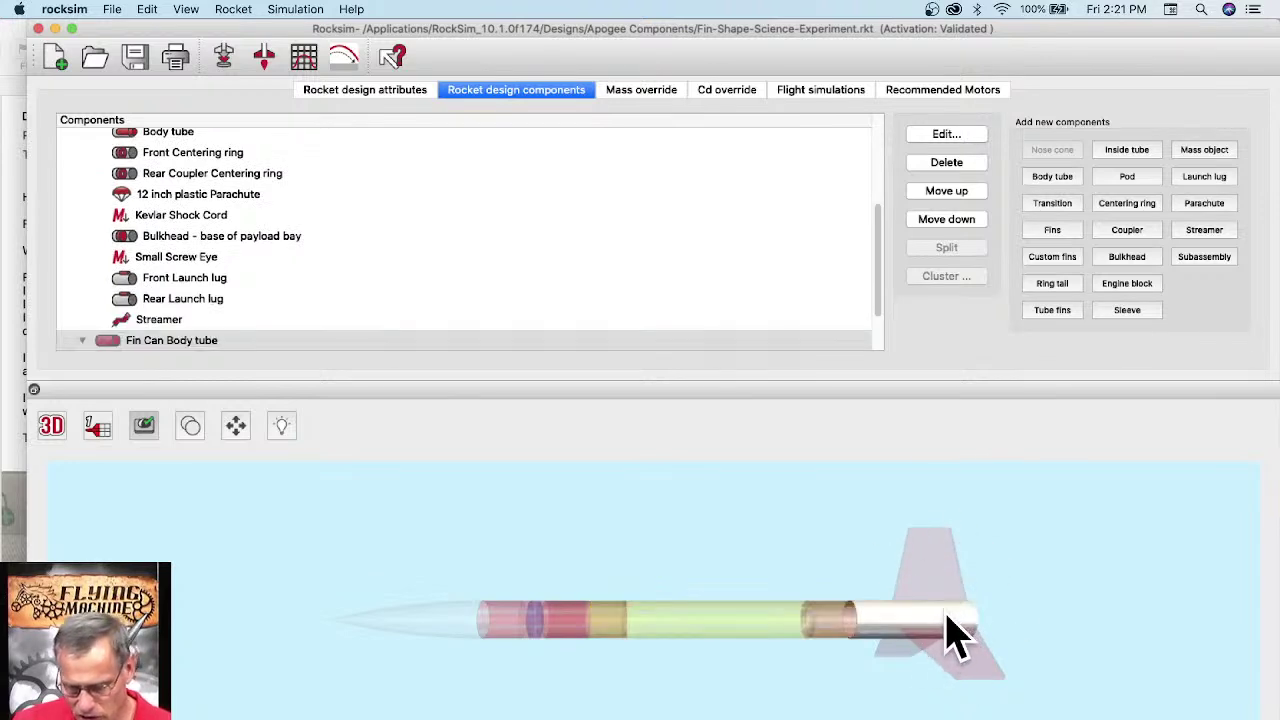
{"action": "scroll", "coordinate": [949, 634], "scroll_direction": "up", "scroll_amount": 3}
{"action": "left_click", "coordinate": [905, 648]}
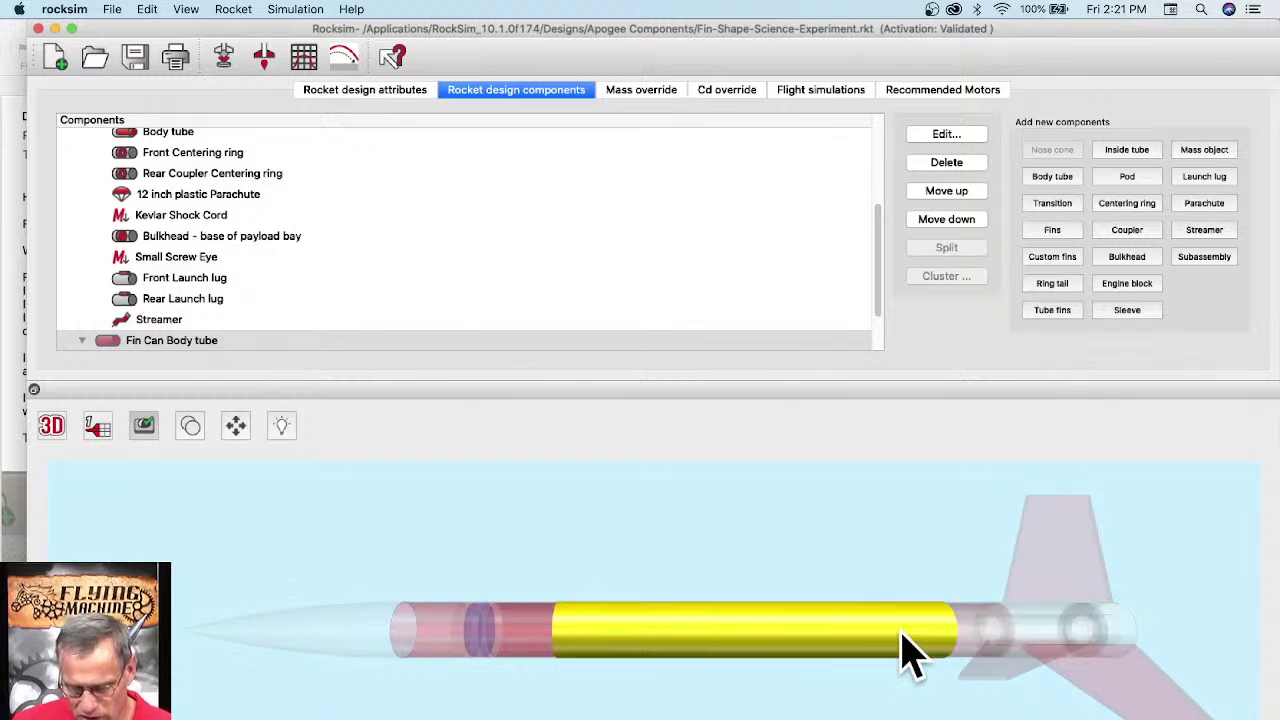
{"action": "scroll", "coordinate": [785, 586], "scroll_direction": "down", "scroll_amount": 2}
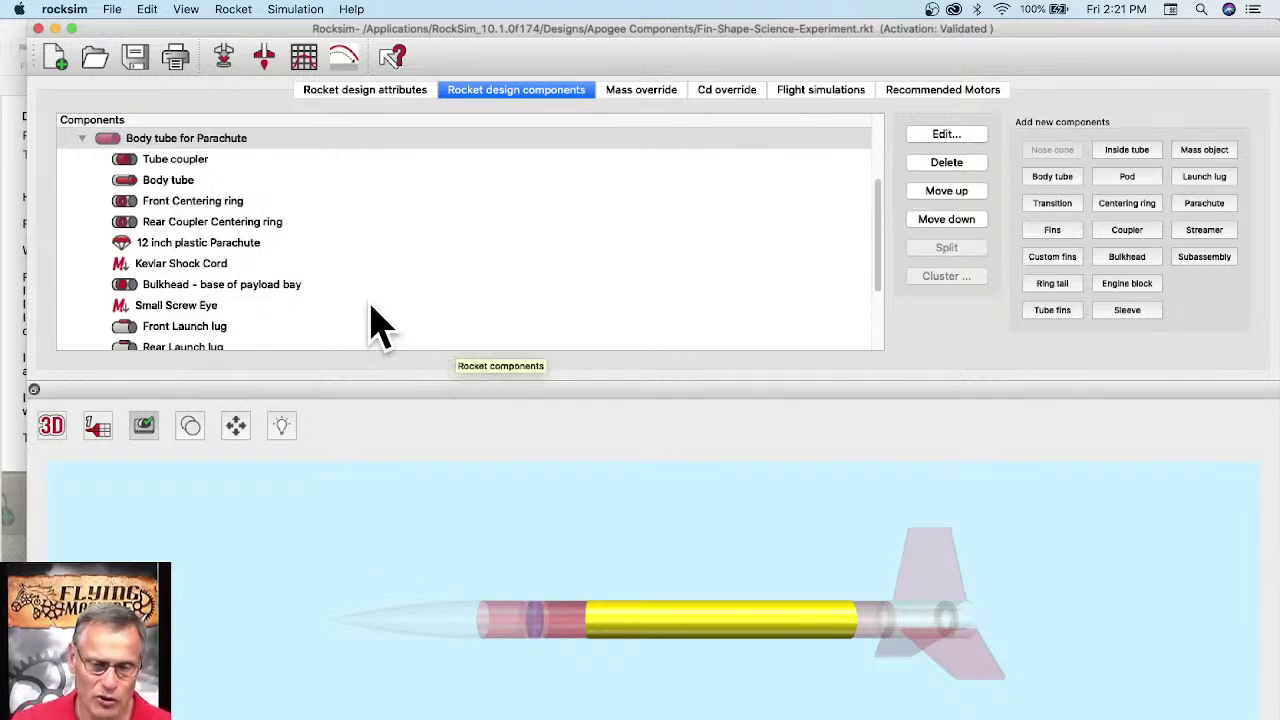
{"action": "left_click", "coordinate": [335, 531]}
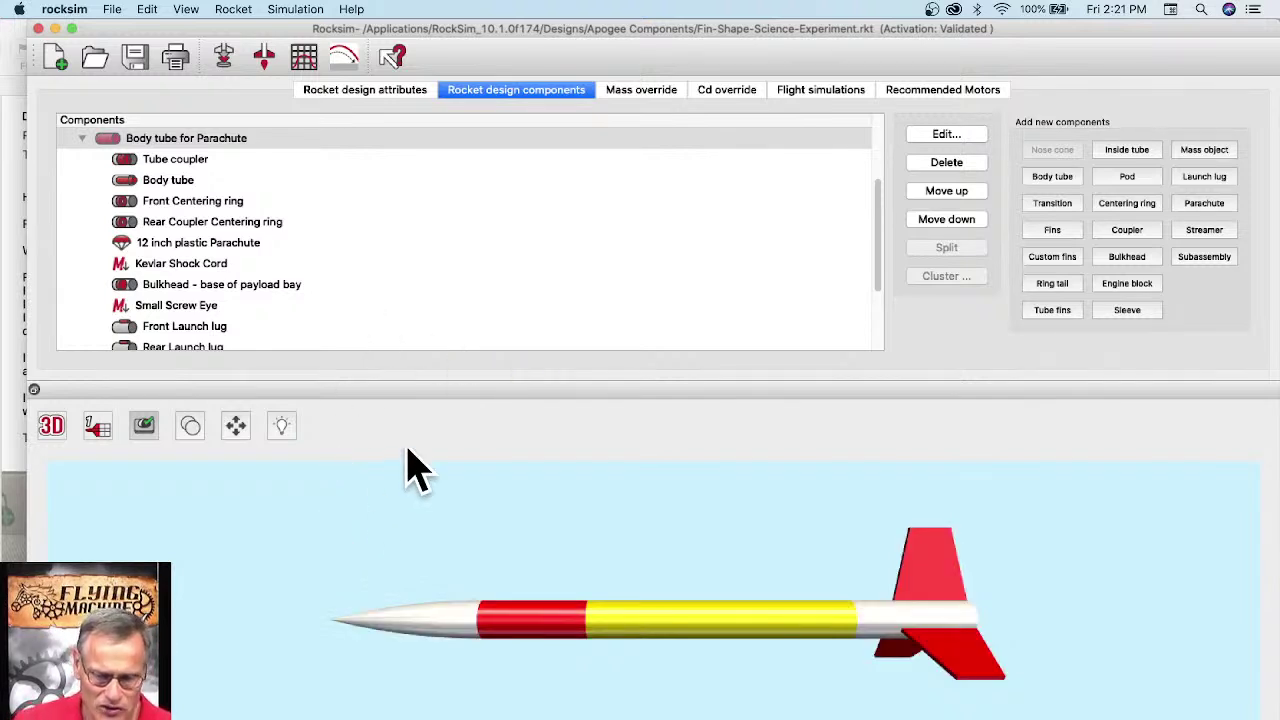
Step: Prepare a launch simulation and load the Estes C6 engine with a 5-second ejection delay
{"action": "left_click", "coordinate": [224, 57]}
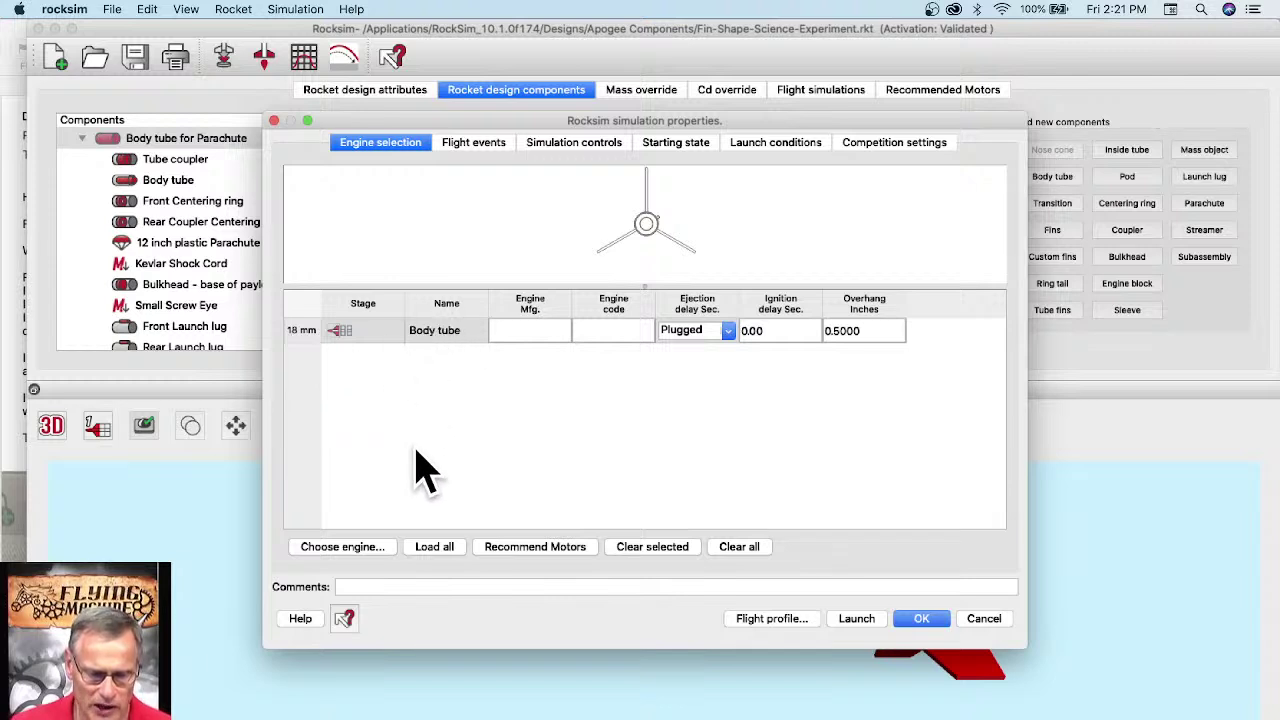
{"action": "left_click", "coordinate": [350, 550]}
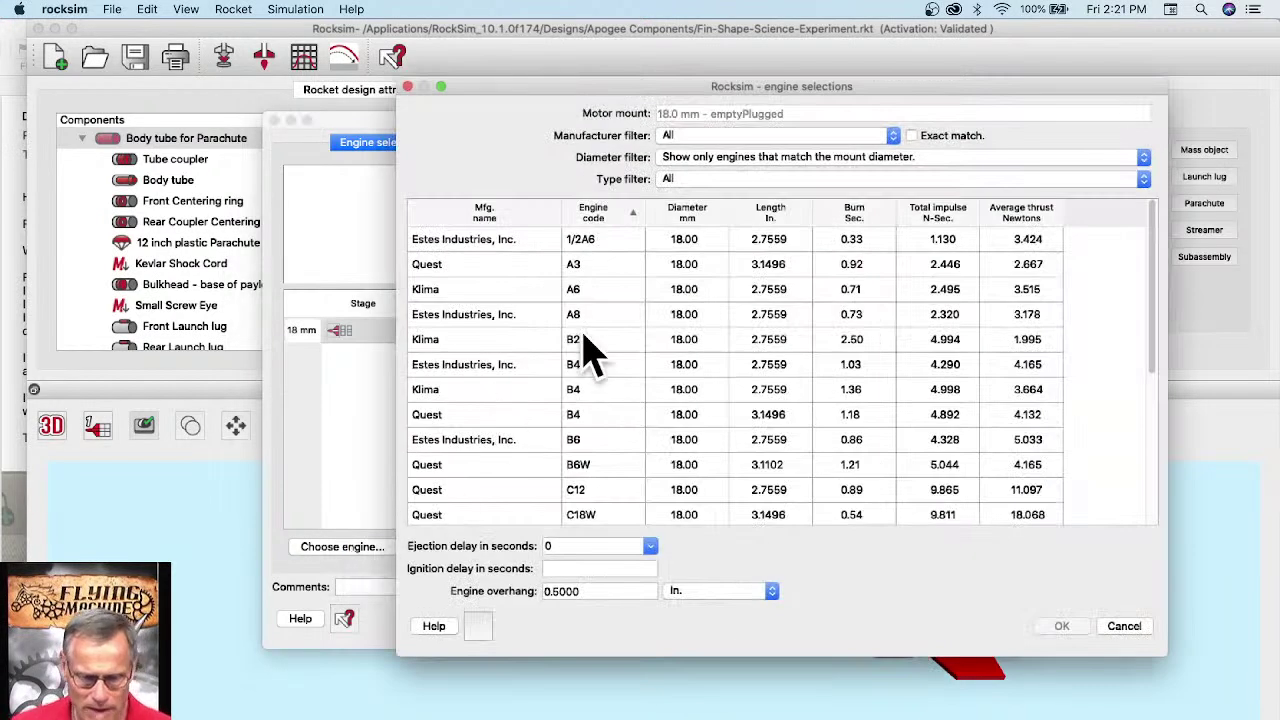
{"action": "scroll", "coordinate": [595, 340], "scroll_direction": "down", "scroll_amount": 3}
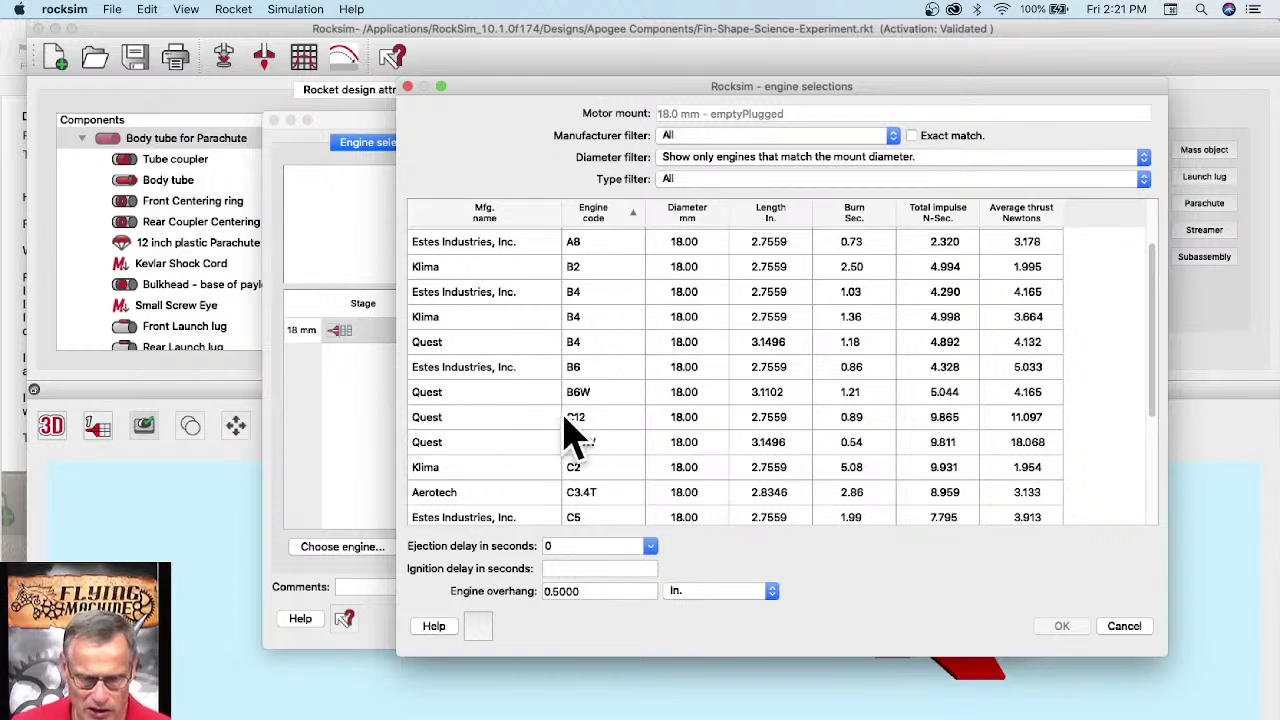
{"action": "scroll", "coordinate": [486, 430], "scroll_direction": "down", "scroll_amount": 5}
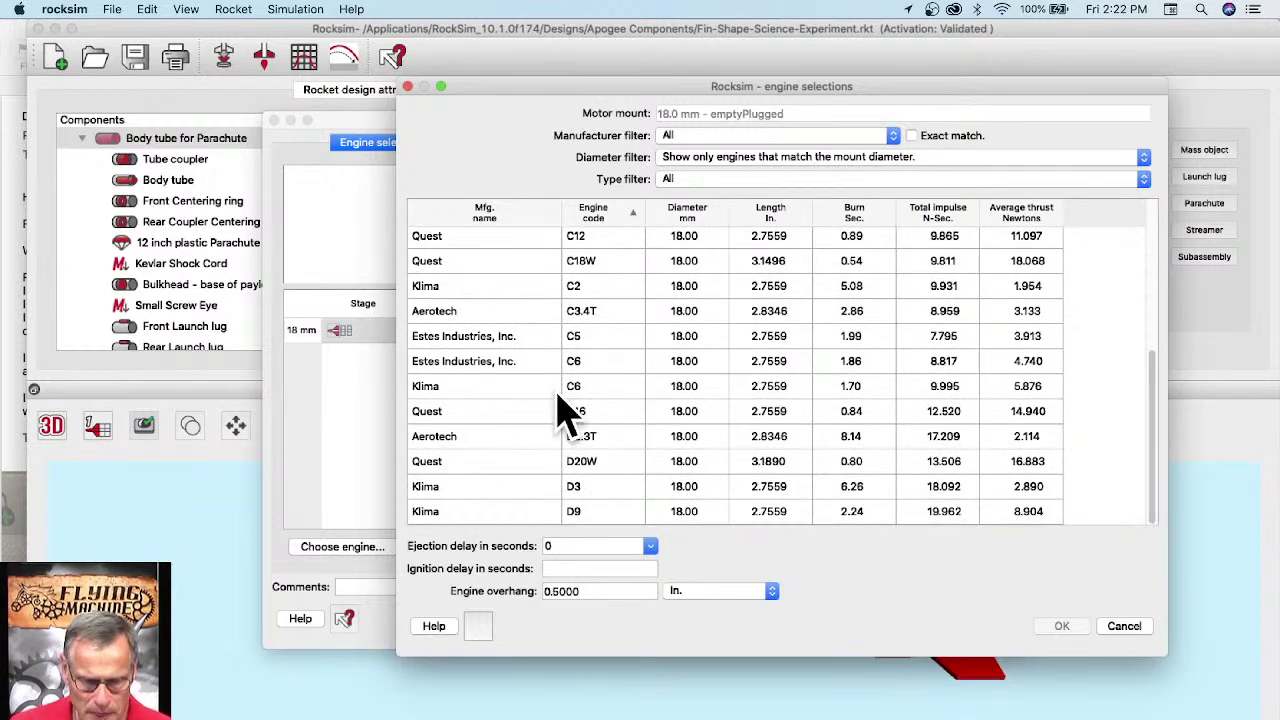
{"action": "scroll", "coordinate": [570, 400], "scroll_direction": "up", "scroll_amount": 3}
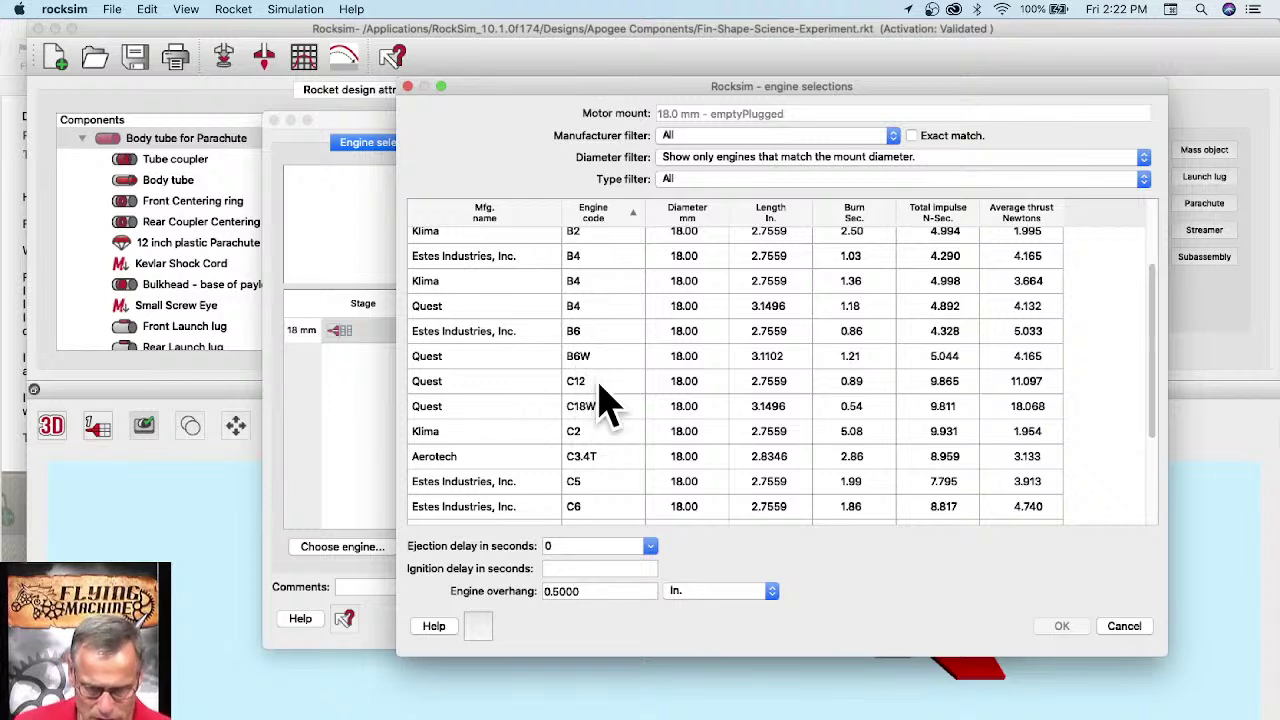
{"action": "left_click", "coordinate": [587, 505]}
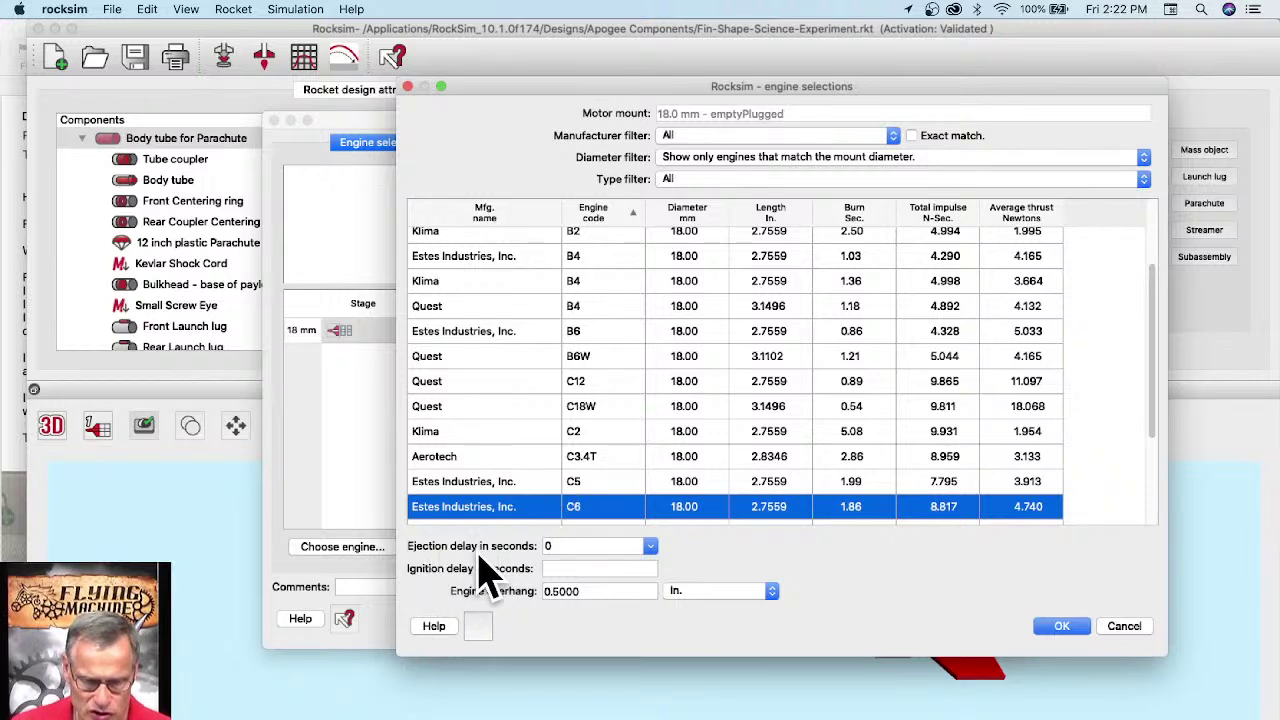
{"action": "left_click", "coordinate": [650, 548]}
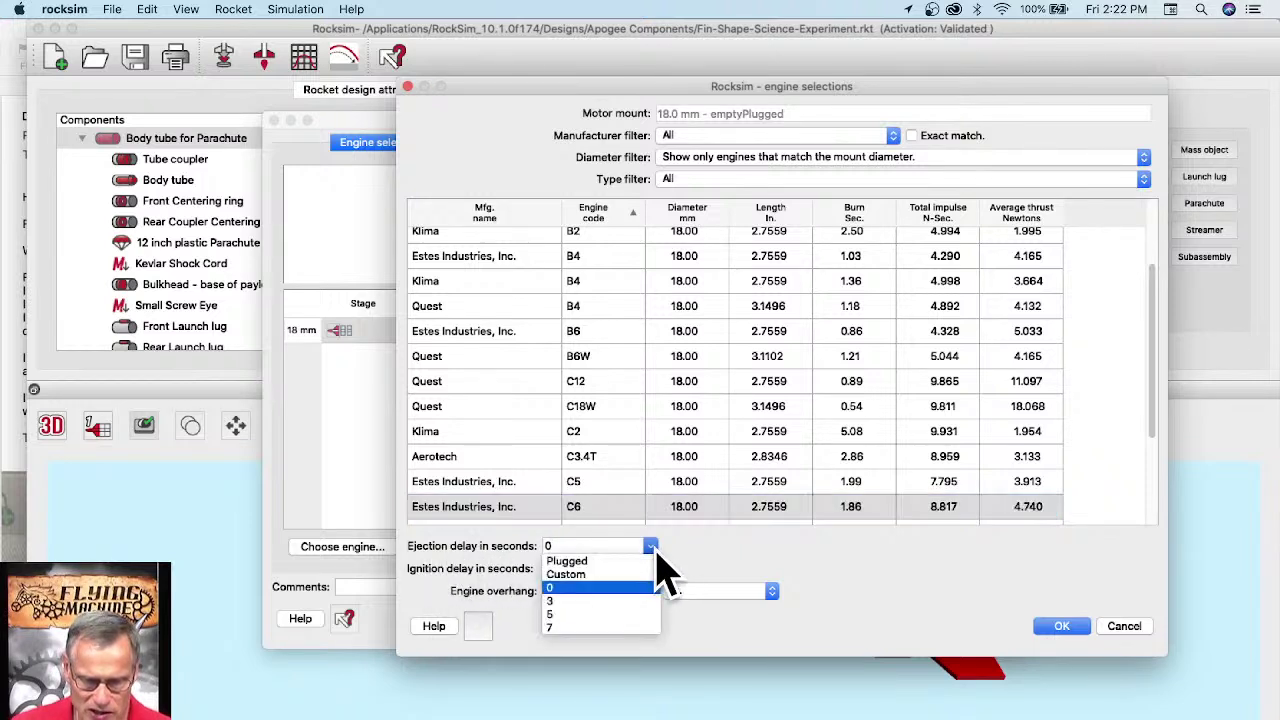
{"action": "left_click", "coordinate": [598, 613]}
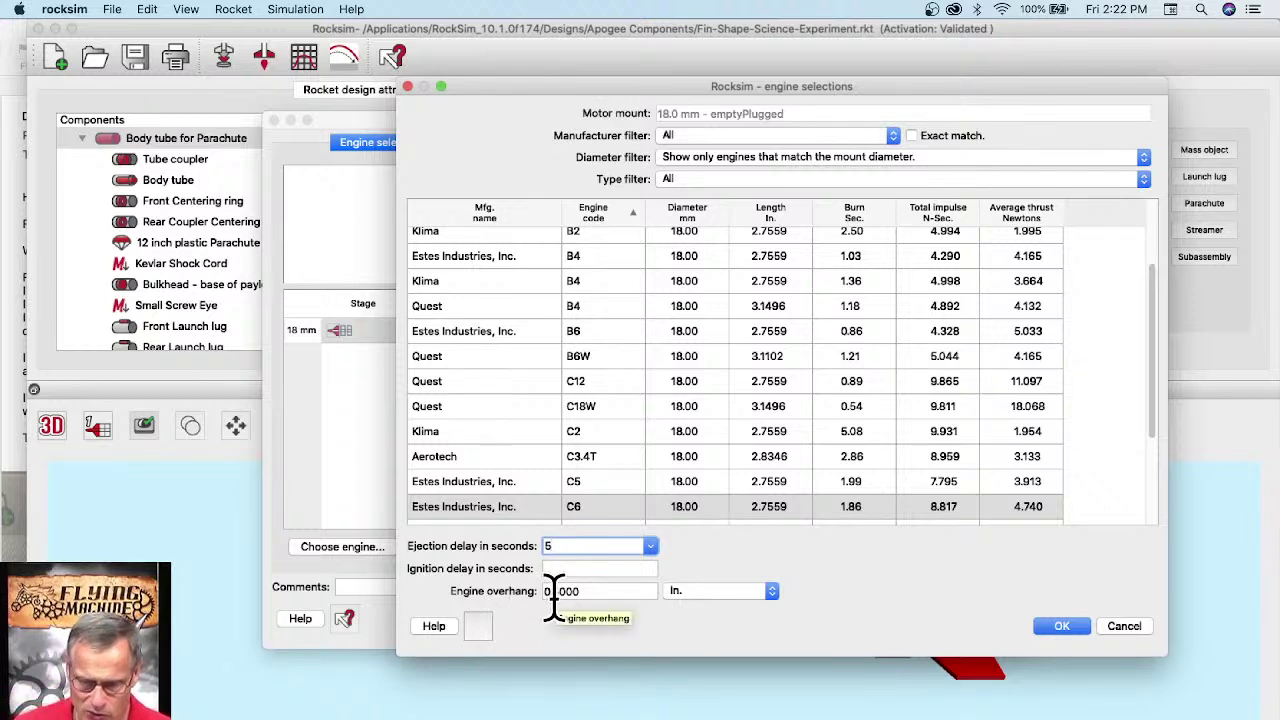
{"action": "left_click", "coordinate": [1070, 627]}
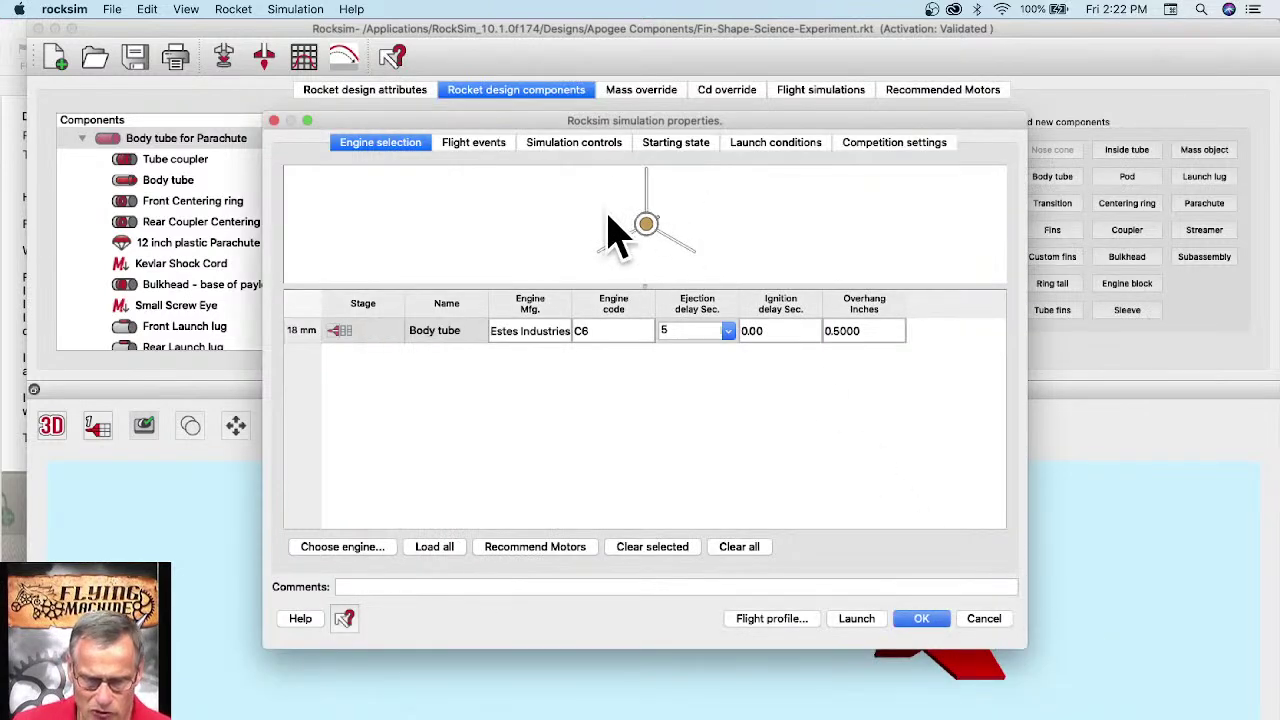
Step: Set the 12 inch plastic parachute's flight event to No event, leaving the streamer as the recovery device
{"action": "left_click", "coordinate": [488, 158]}
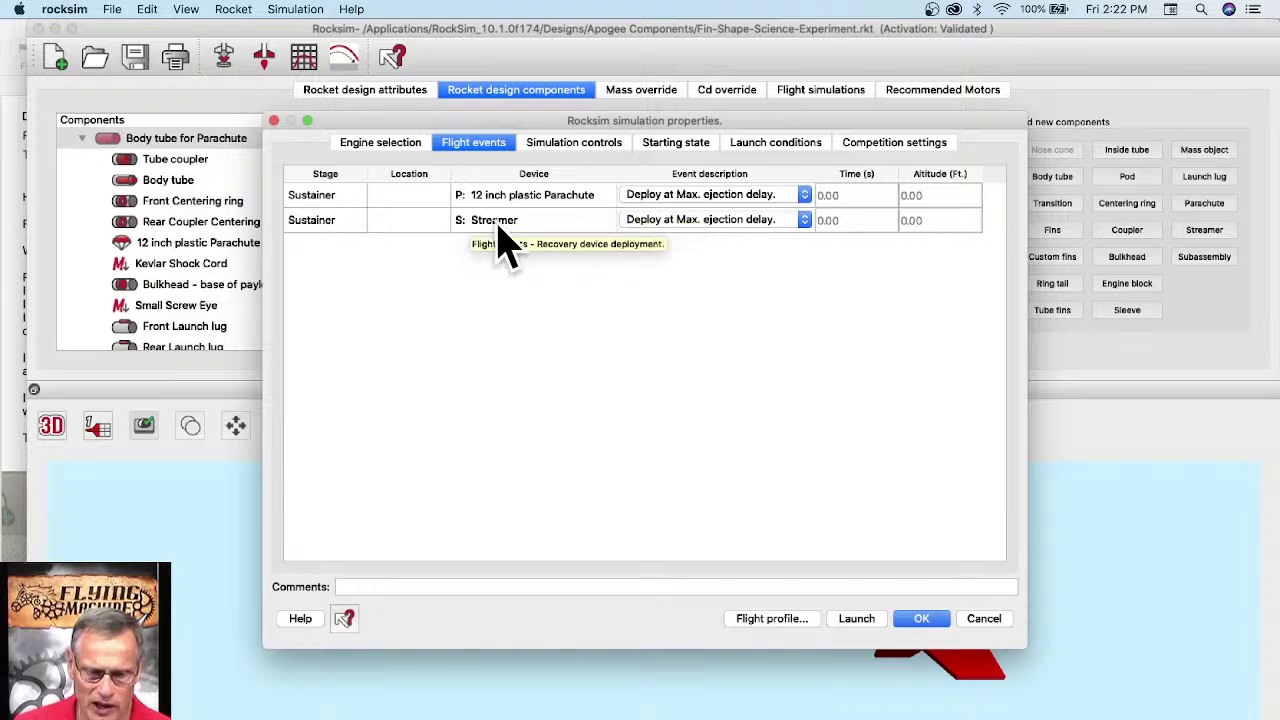
{"action": "left_click", "coordinate": [676, 218]}
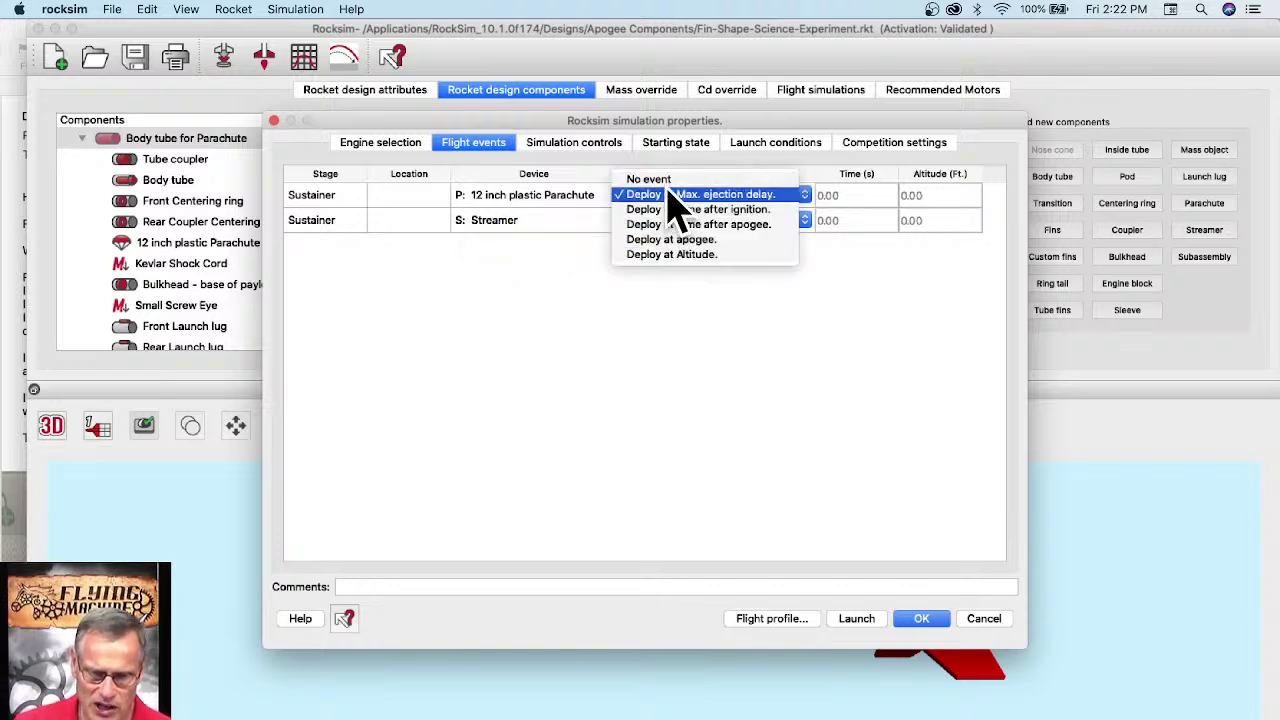
{"action": "left_click", "coordinate": [649, 180]}
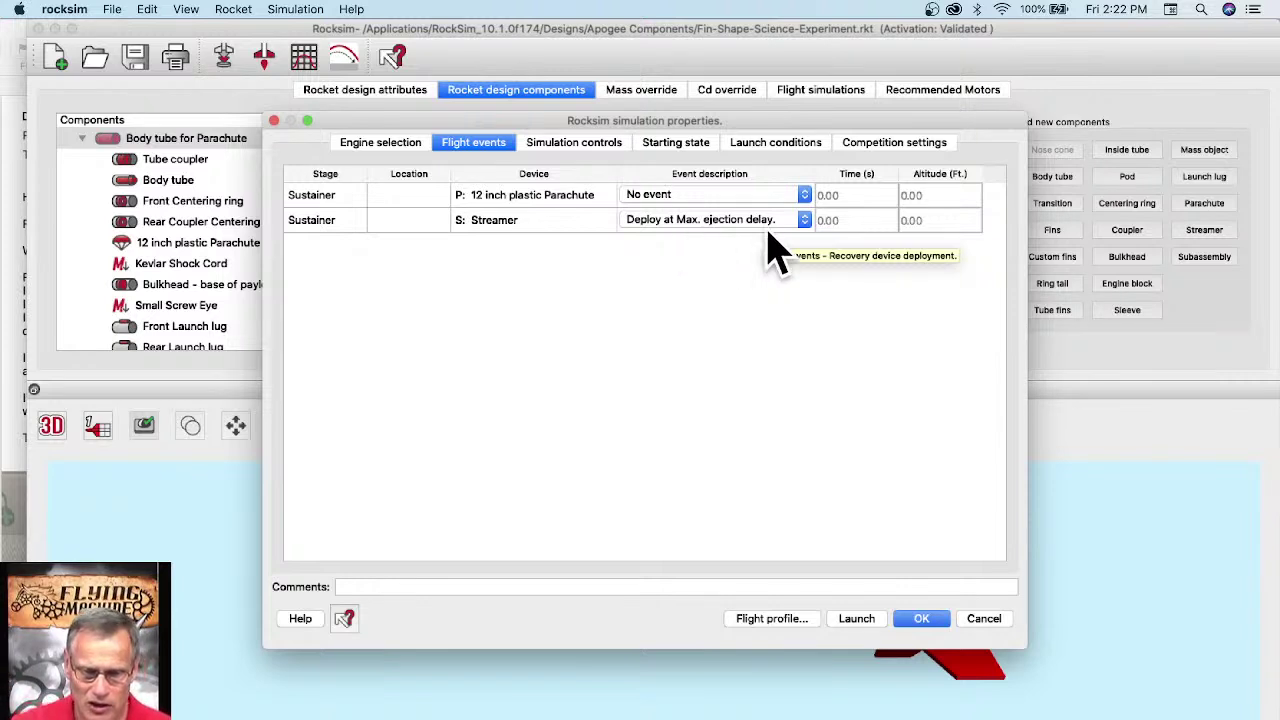
Step: Review the simulation controls and try a launch angle of about -38 degrees in the starting state
{"action": "left_click", "coordinate": [588, 145]}
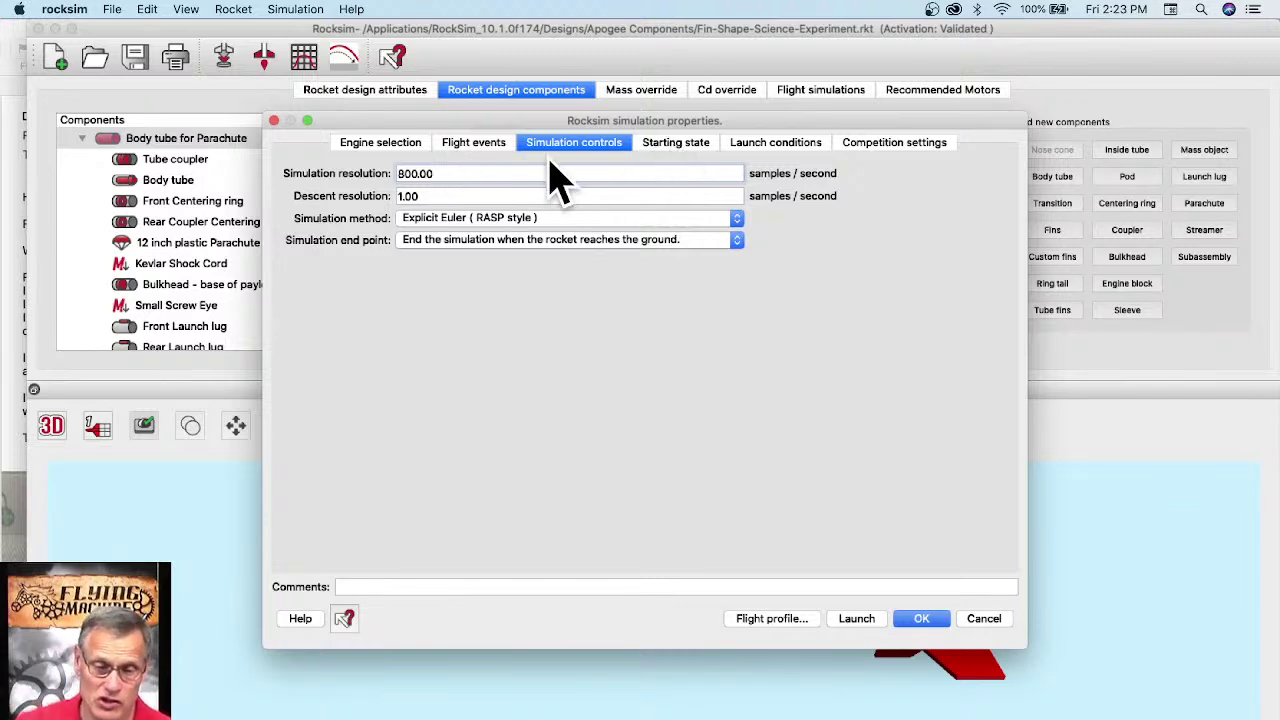
{"action": "left_click", "coordinate": [672, 150]}
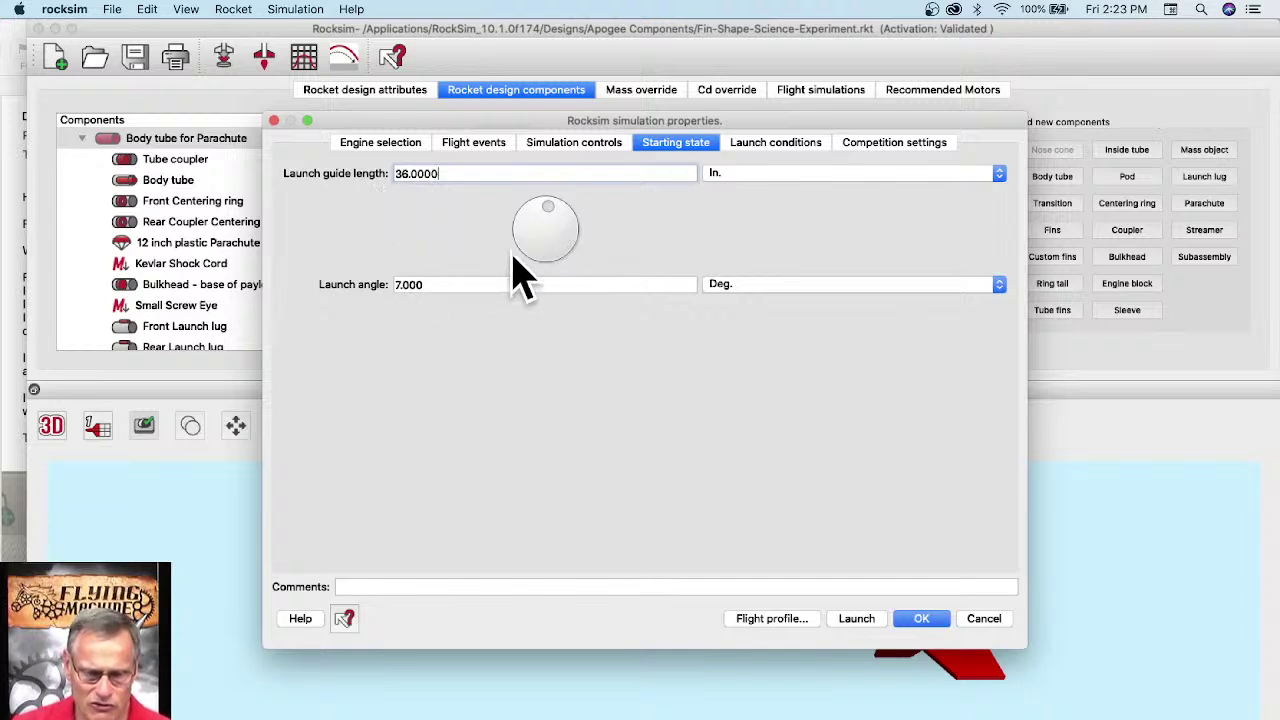
{"action": "left_click_drag", "start_coordinate": [549, 229], "coordinate": [524, 210]}
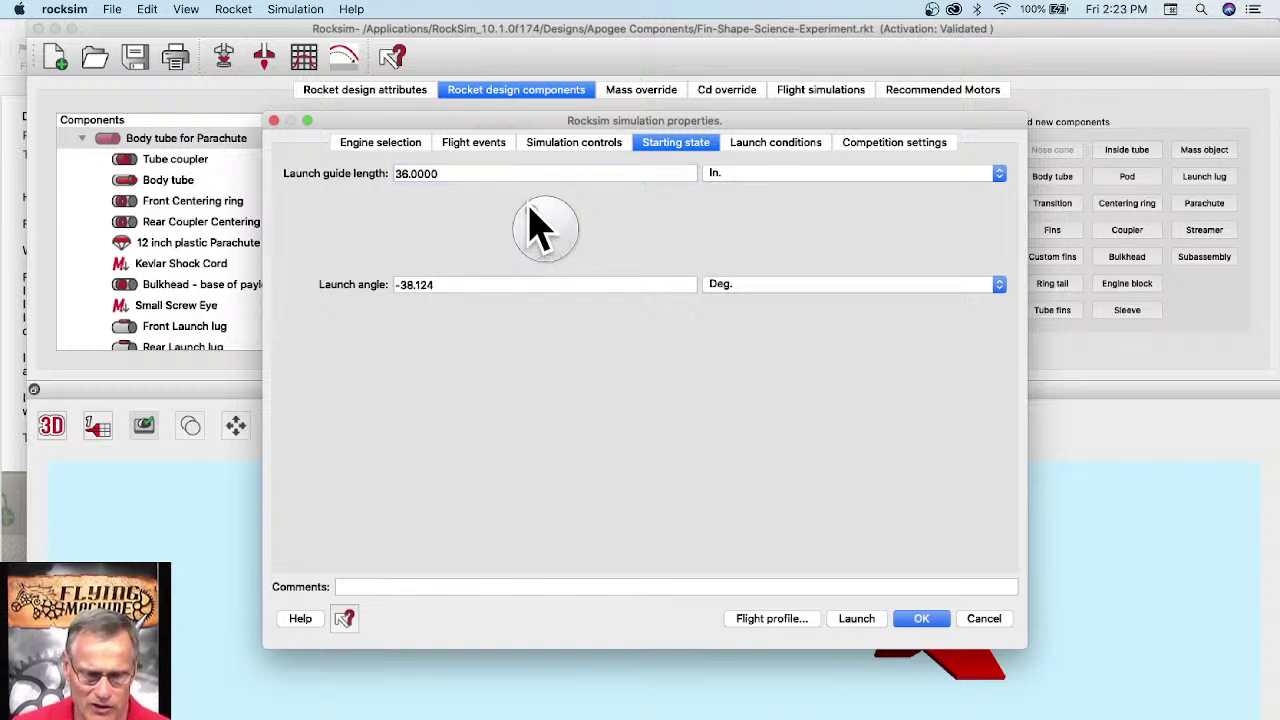
Step: Set the launch angle to 7 degrees
{"action": "left_click_drag", "start_coordinate": [440, 286], "coordinate": [385, 300]}
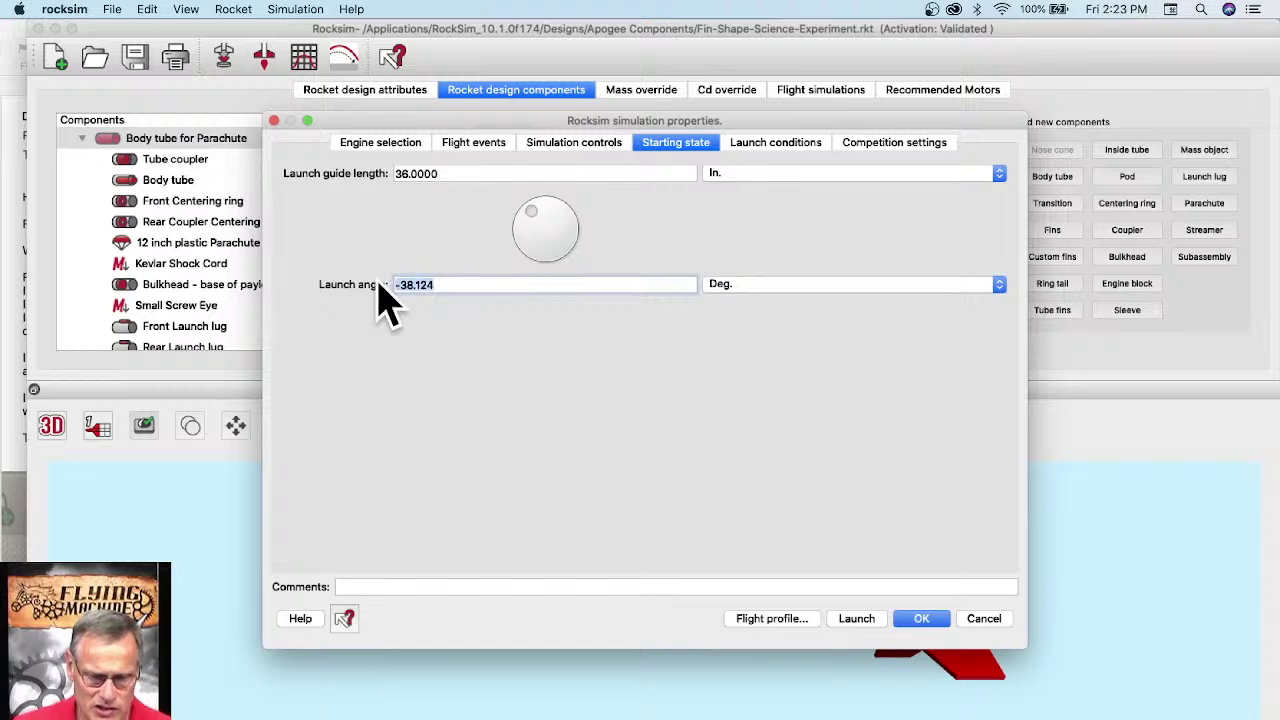
{"action": "type", "text": "0"}
{"action": "key", "text": "BackSpace"}
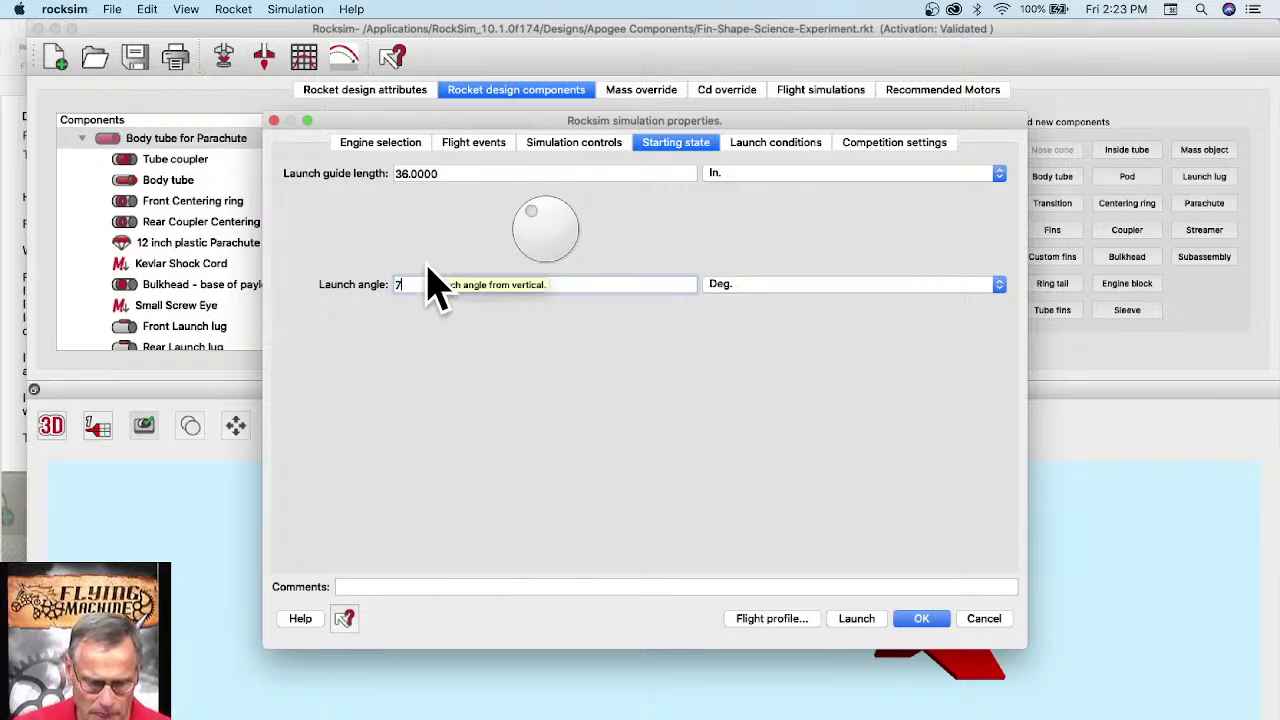
{"action": "type", "text": "7"}
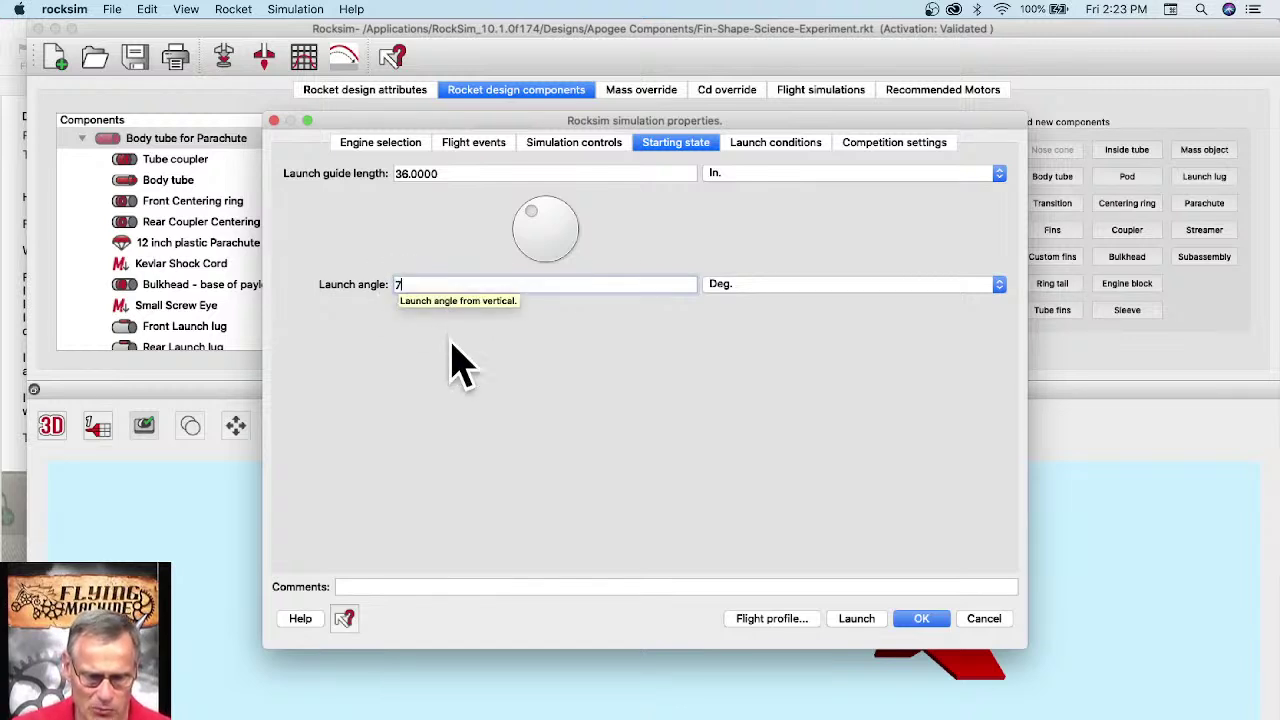
{"action": "key", "text": "Tab"}
{"action": "double_click", "coordinate": [399, 285]}
{"action": "key", "text": "BackSpace"}
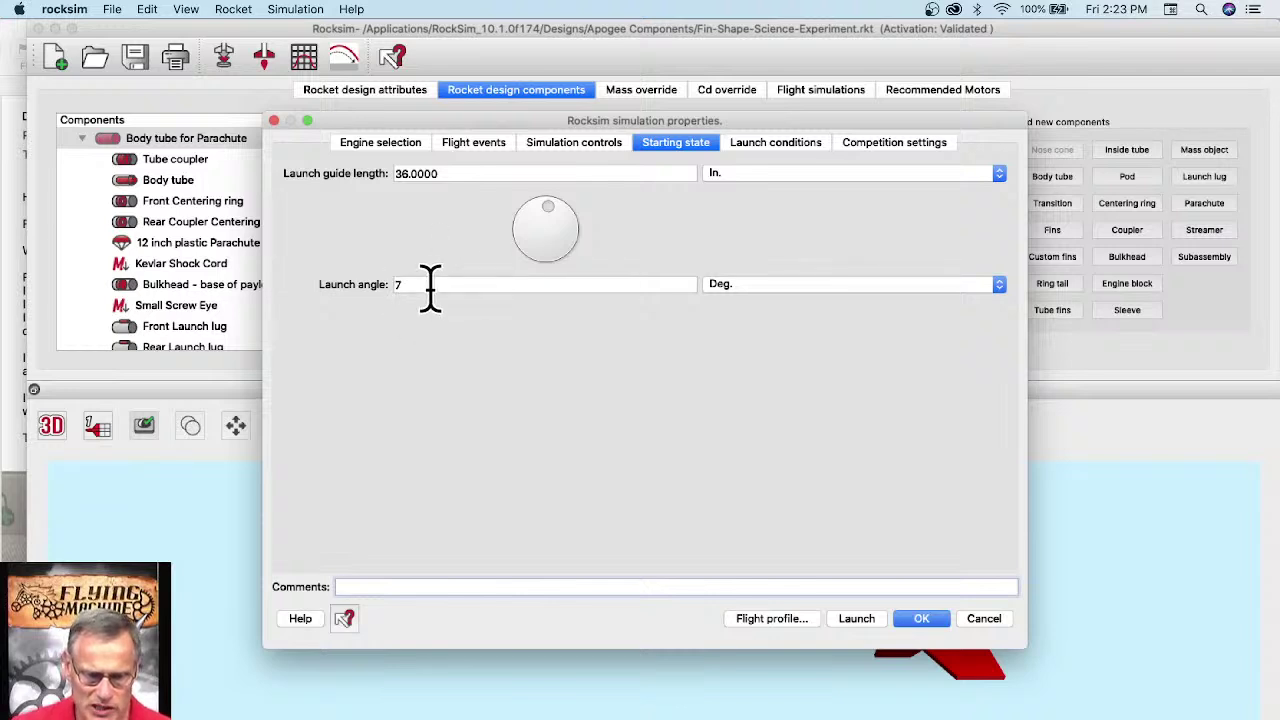
Step: Review the launch conditions and competition settings, and run the simulation through to its 2D flight profile
{"action": "left_click", "coordinate": [787, 160]}
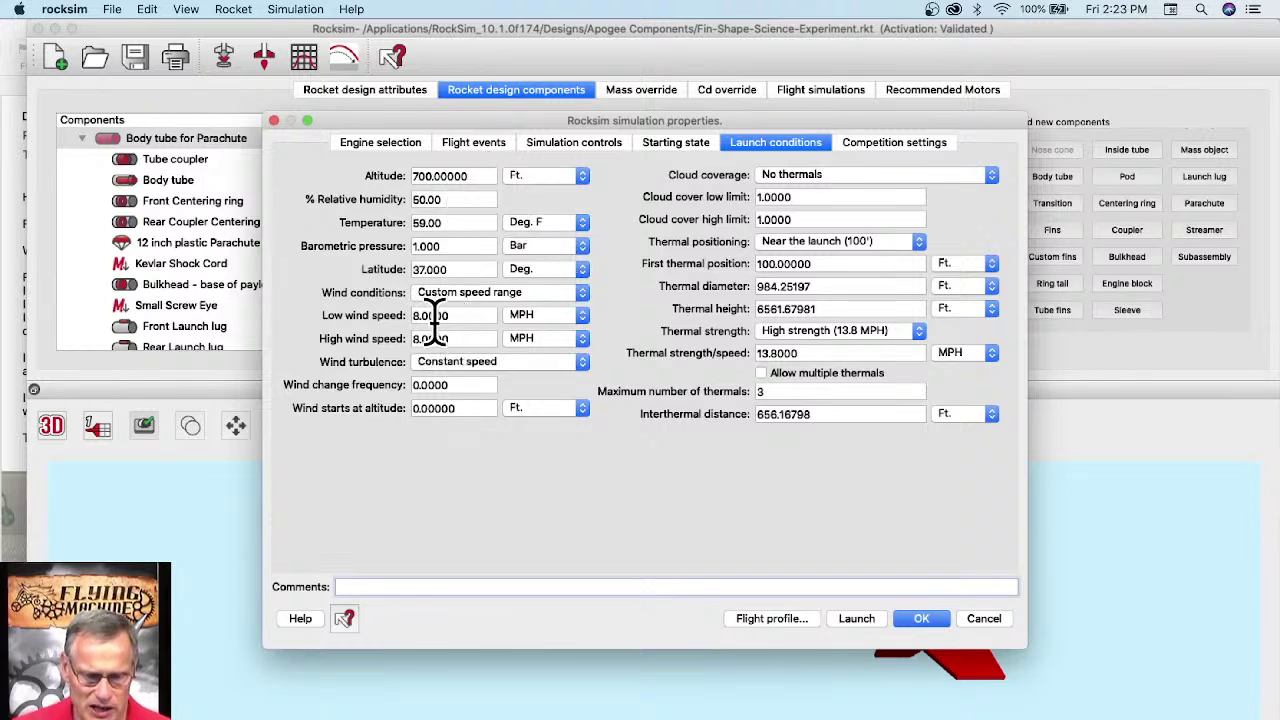
{"action": "left_click", "coordinate": [906, 146]}
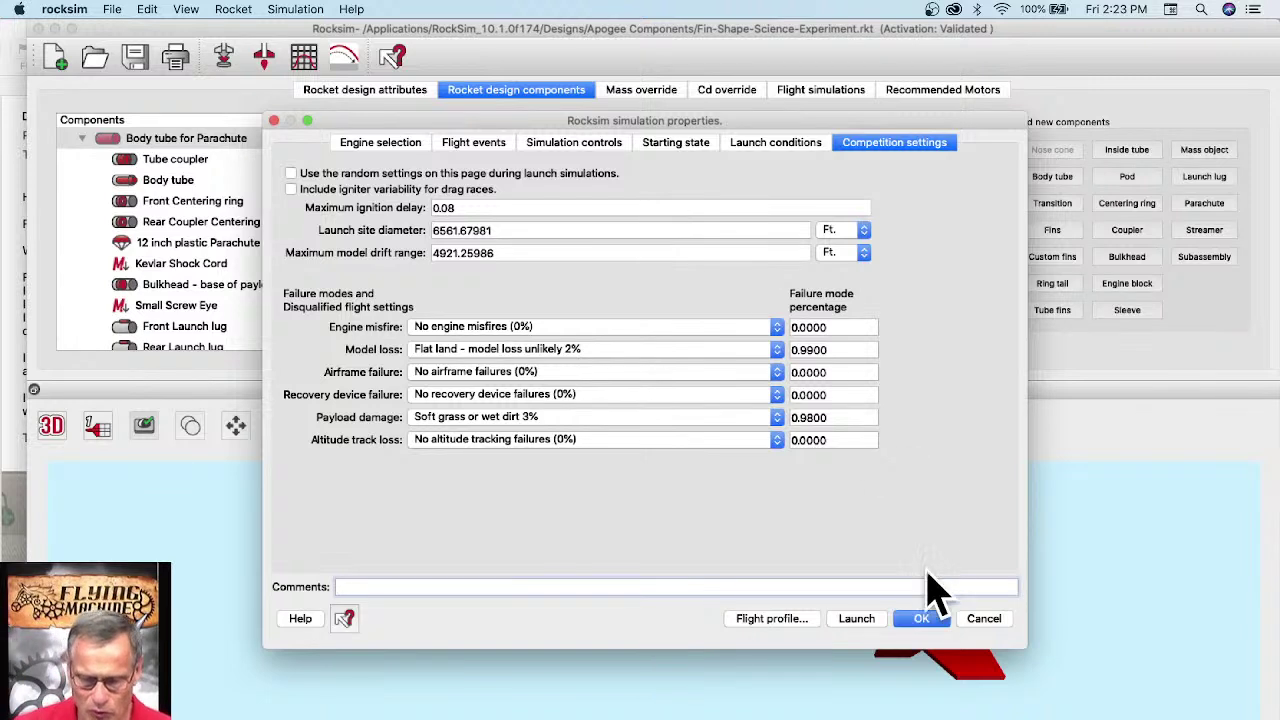
{"action": "left_click", "coordinate": [776, 620]}
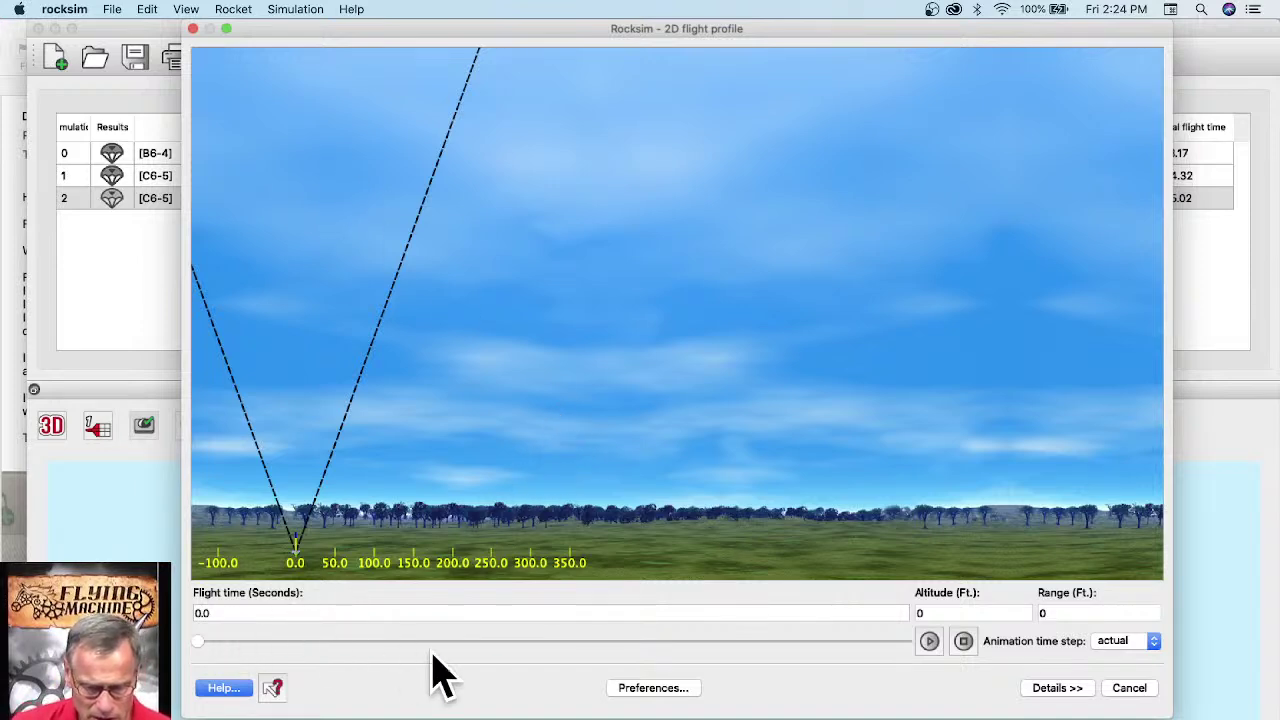
Step: Play part of the flight animation, examine the detailed flight data at landing and near apogee, and close the profile
{"action": "left_click", "coordinate": [930, 641]}
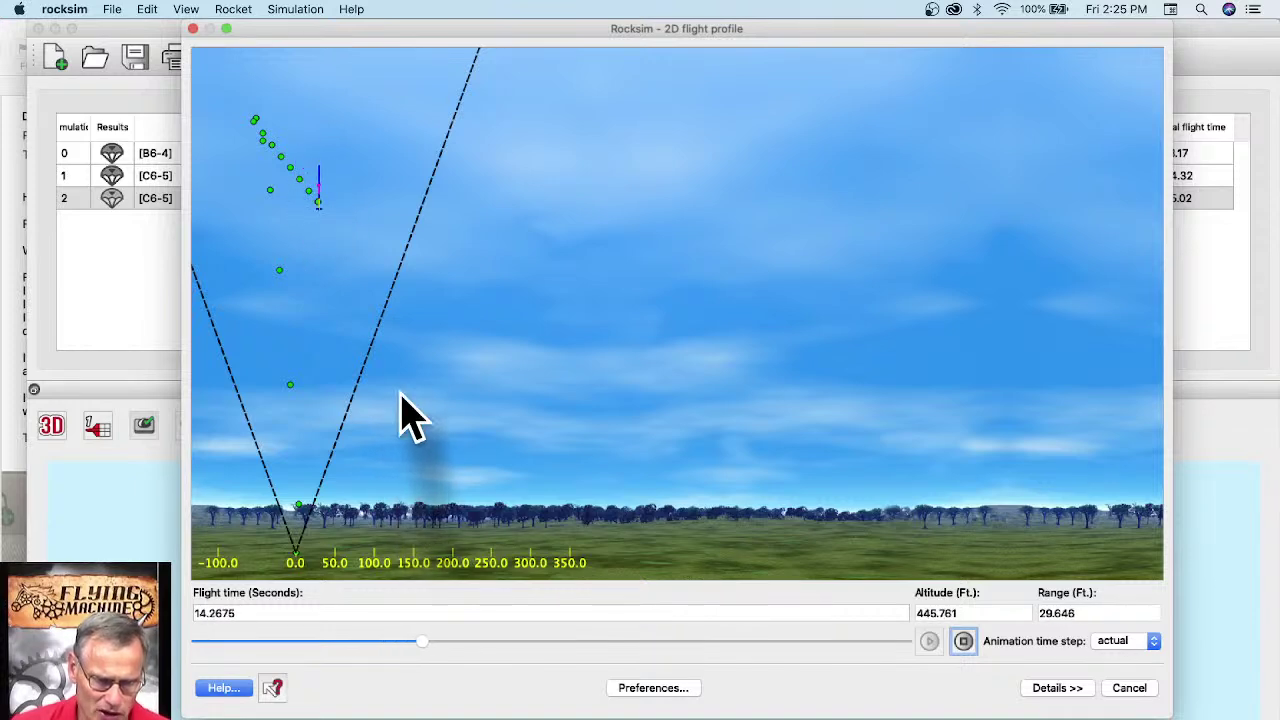
{"action": "left_click", "coordinate": [963, 641]}
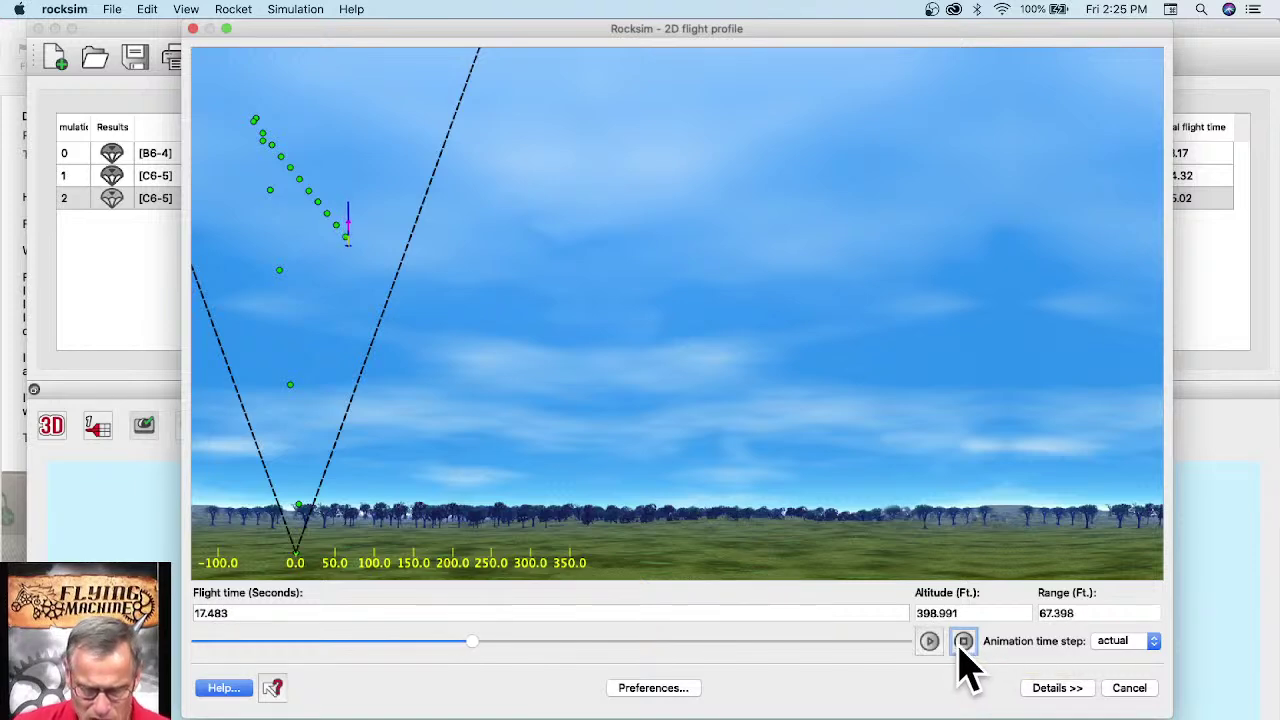
{"action": "left_click", "coordinate": [1057, 688]}
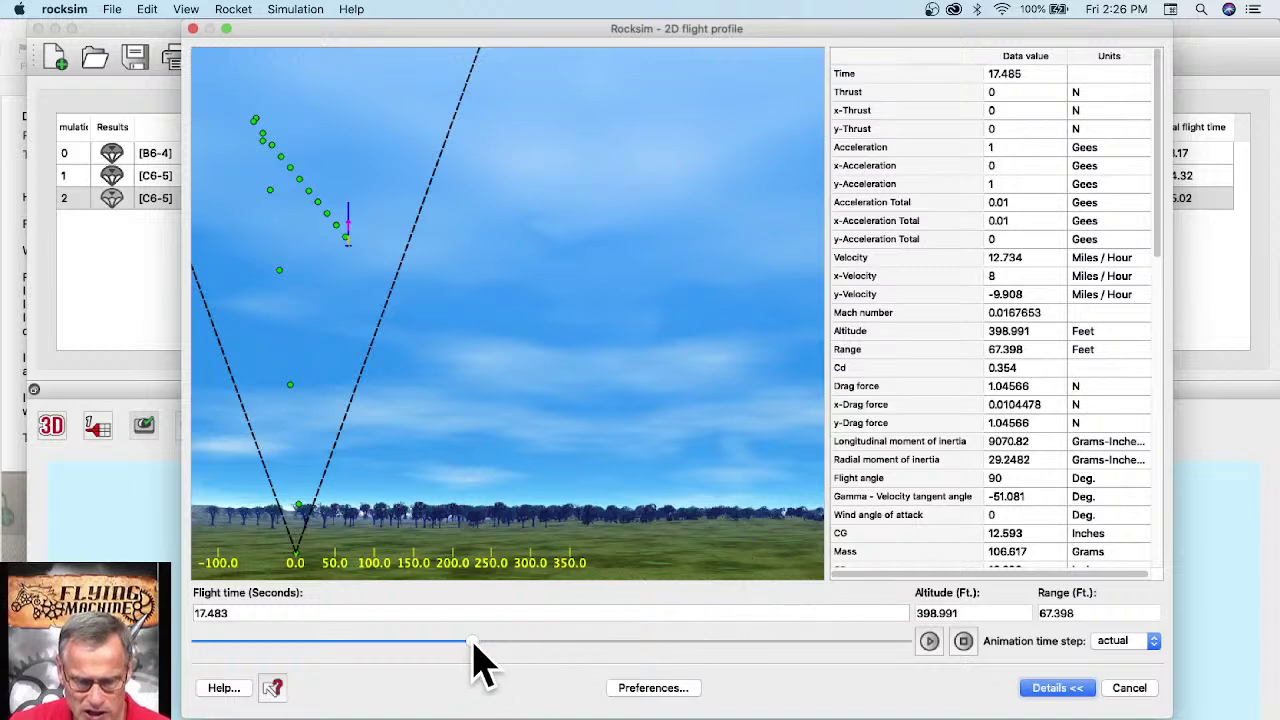
{"action": "left_click_drag", "start_coordinate": [476, 648], "coordinate": [910, 645]}
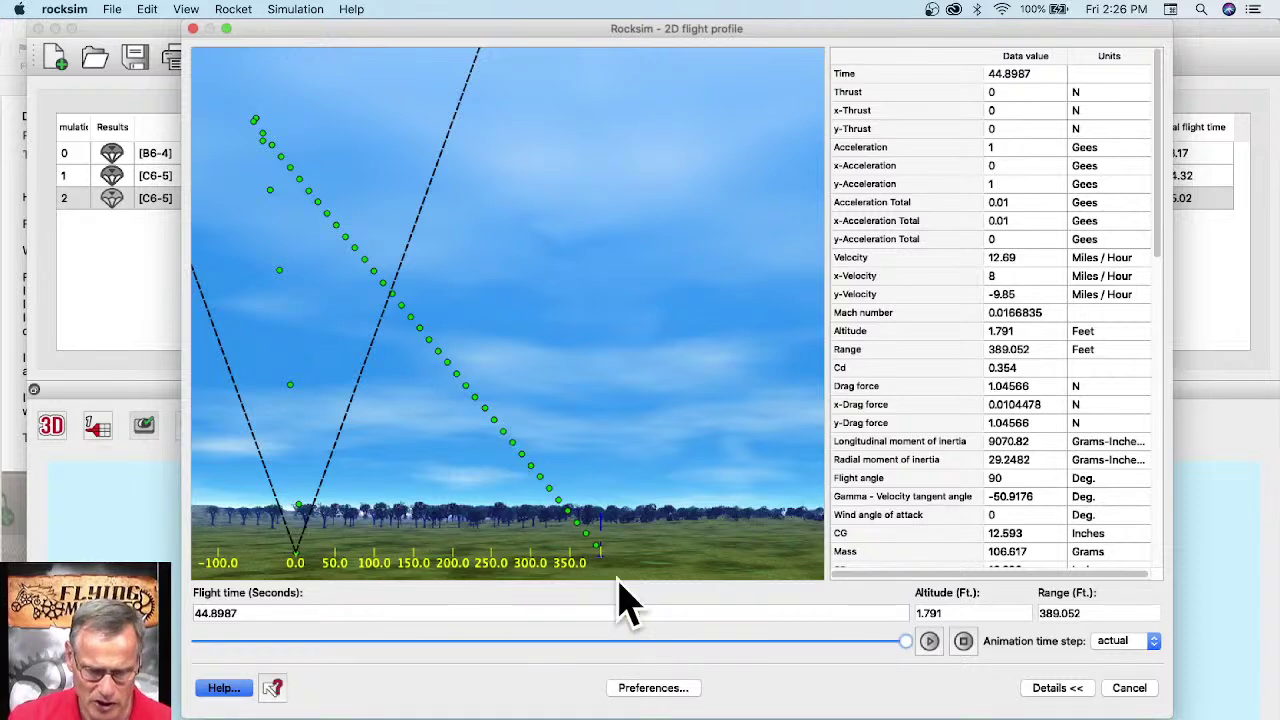
{"action": "left_click_drag", "start_coordinate": [905, 643], "coordinate": [295, 608]}
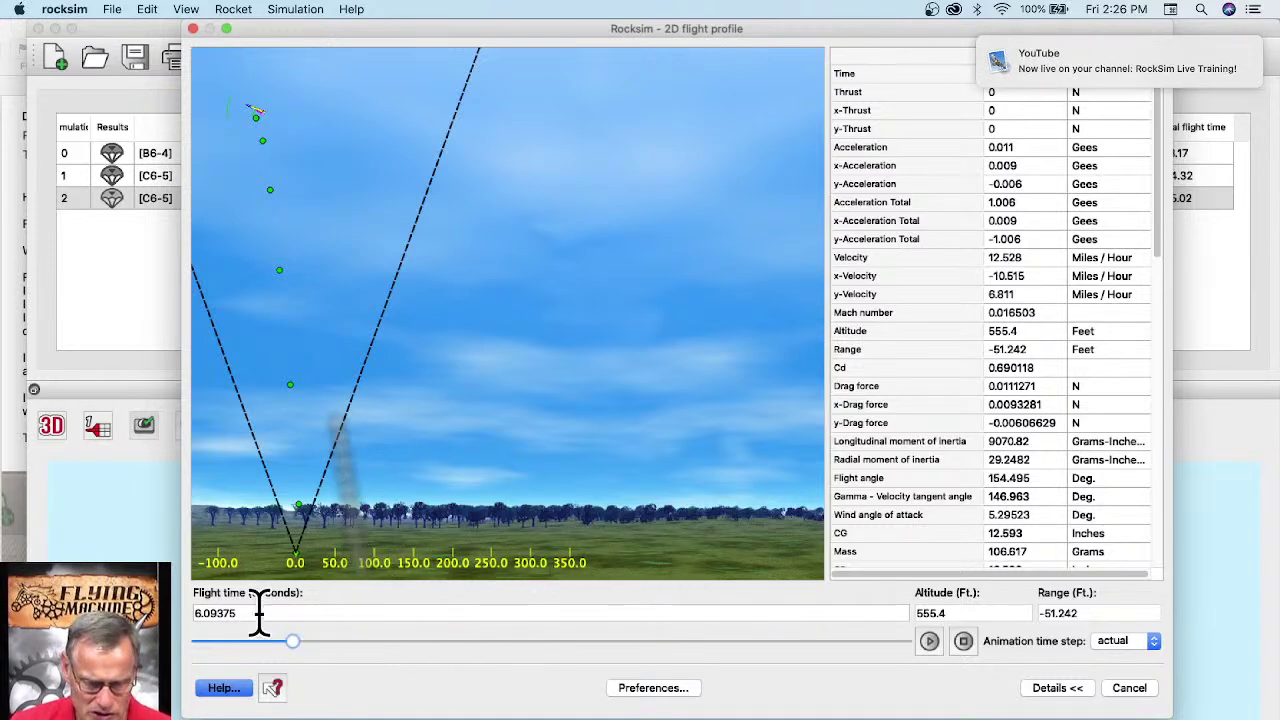
{"action": "left_click", "coordinate": [1125, 689]}
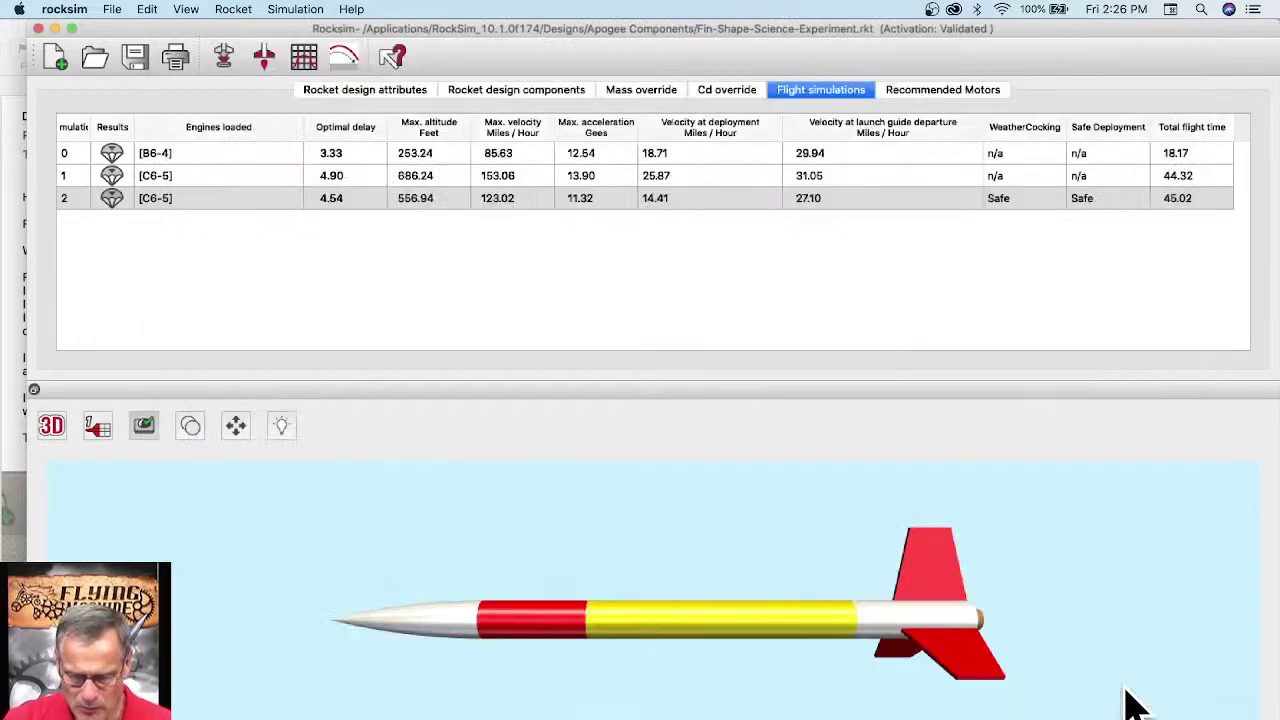
Step: Reopen the streamer component in the design to check its properties, and close it
{"action": "left_click", "coordinate": [492, 92]}
{"action": "scroll", "coordinate": [194, 243], "scroll_direction": "down", "scroll_amount": 3}
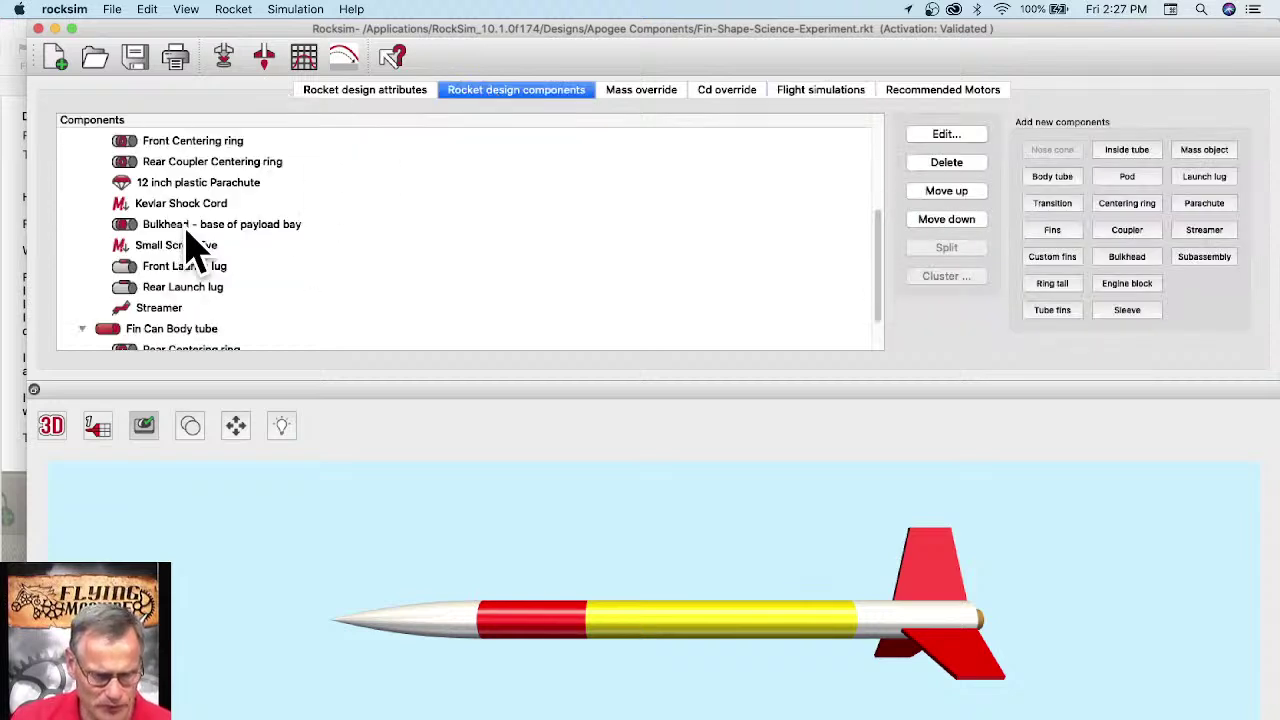
{"action": "double_click", "coordinate": [155, 258]}
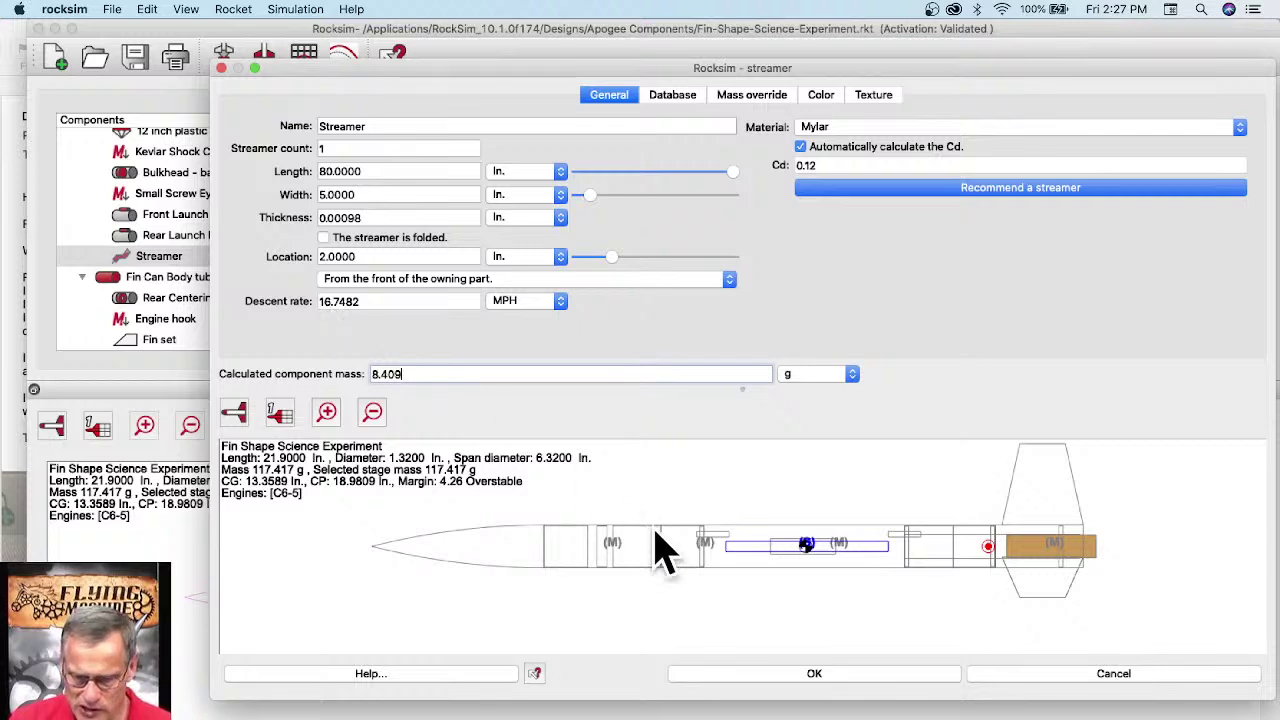
{"action": "left_click", "coordinate": [850, 674]}
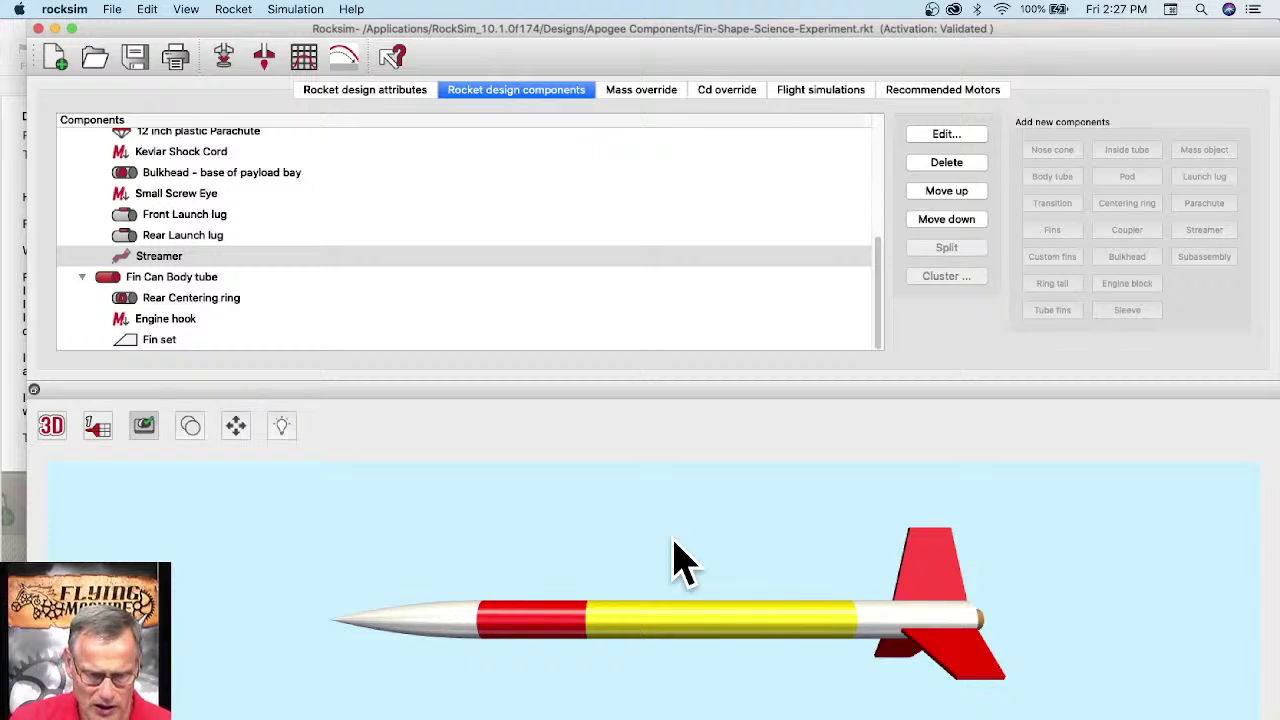
Step: Run the simulation to its 2D flight profile, examine the detailed data during the streamer descent and near landing, and close the profile
{"action": "left_click", "coordinate": [225, 58]}
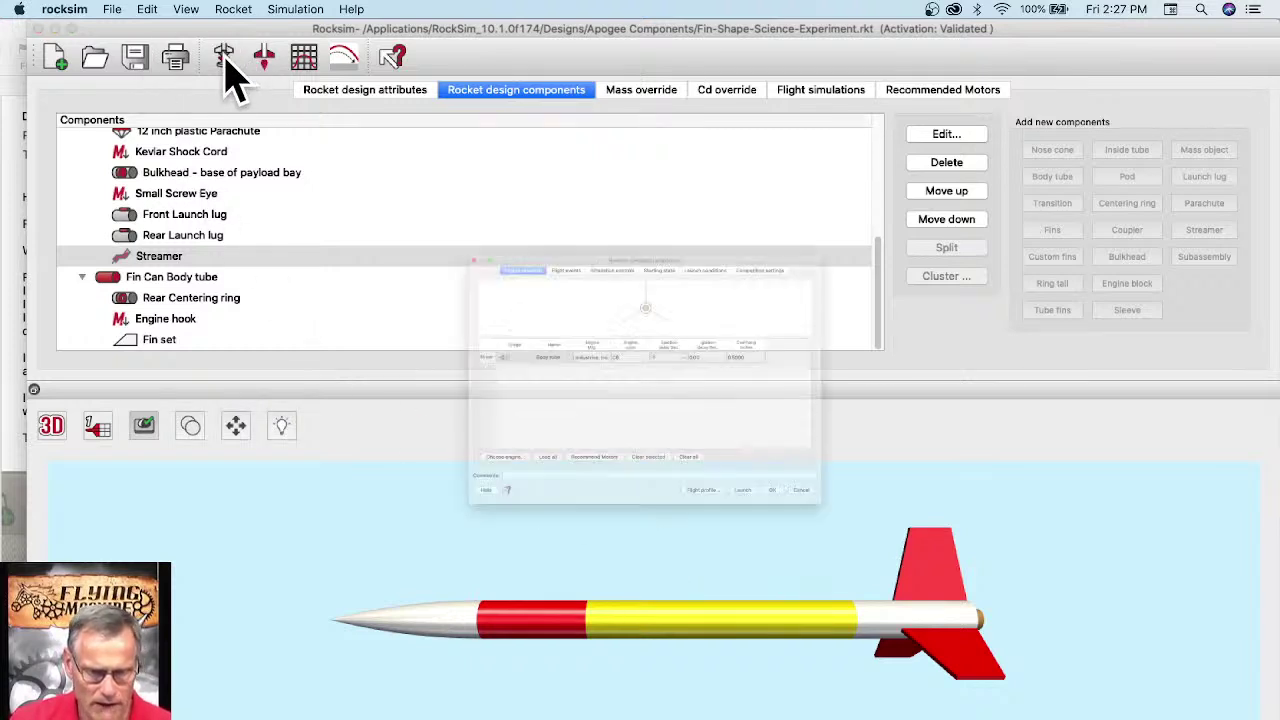
{"action": "left_click", "coordinate": [778, 620]}
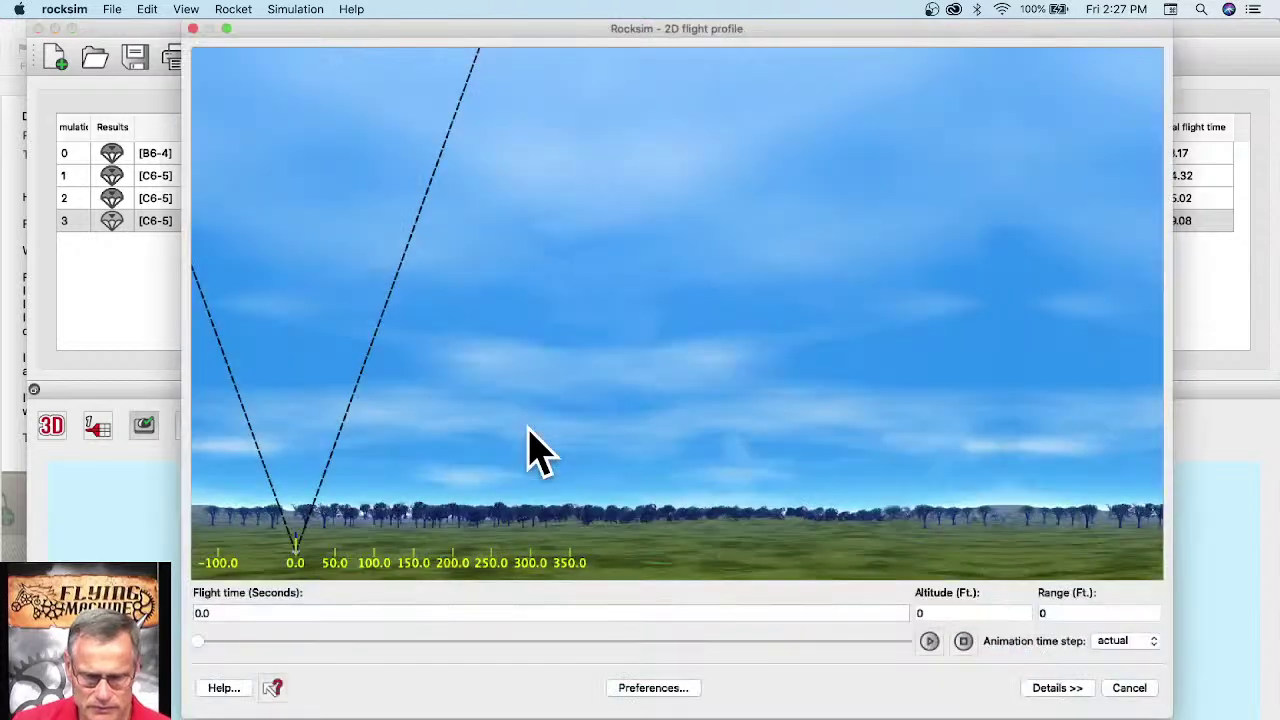
{"action": "left_click", "coordinate": [202, 642]}
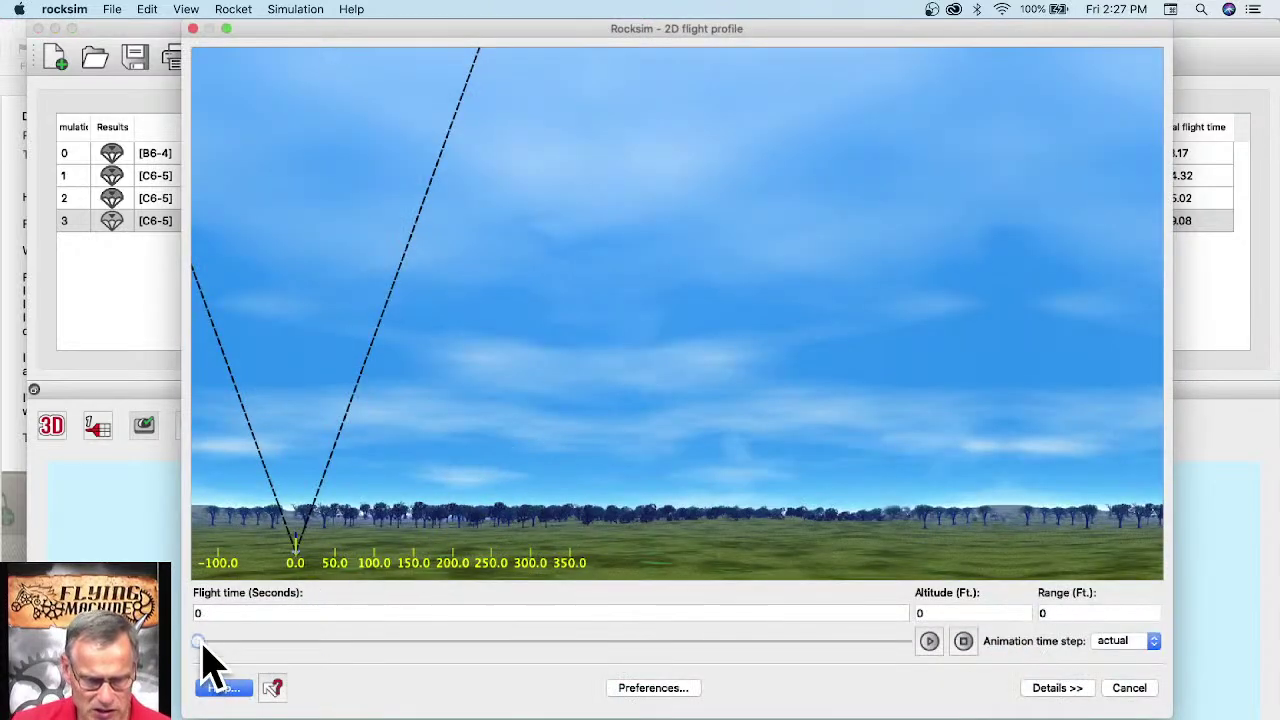
{"action": "left_click_drag", "start_coordinate": [201, 644], "coordinate": [481, 657]}
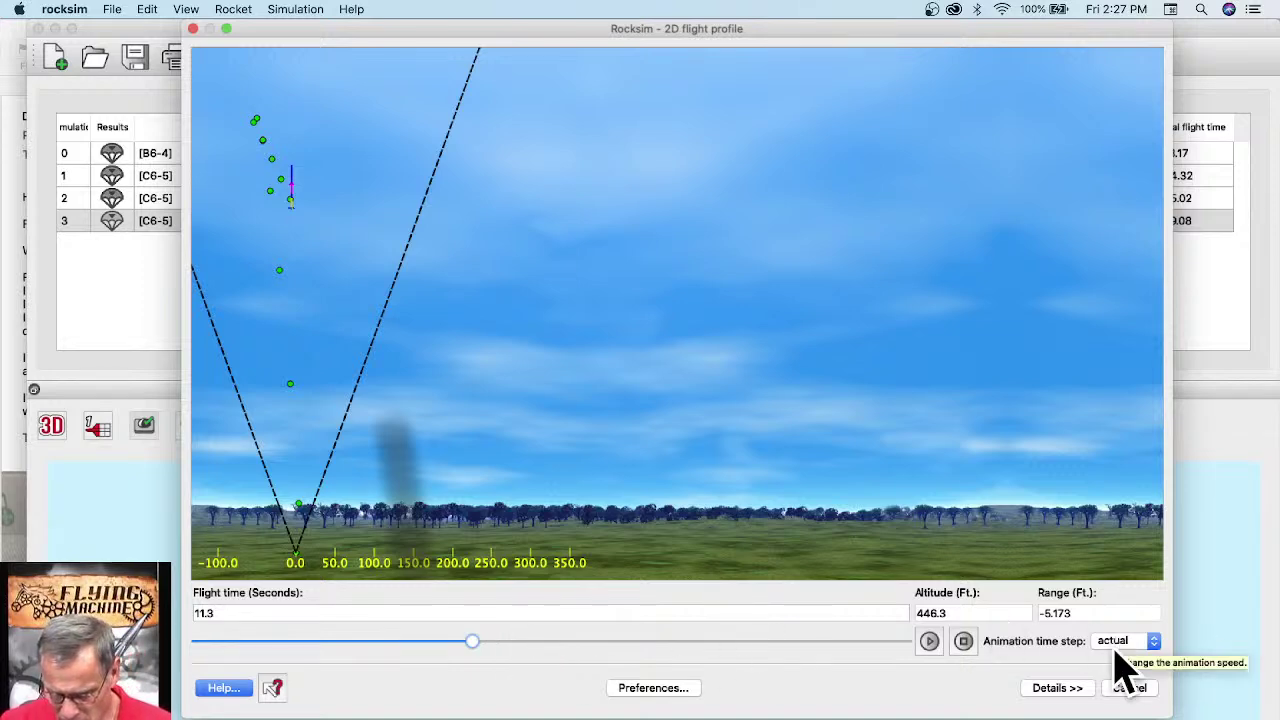
{"action": "left_click", "coordinate": [1050, 688]}
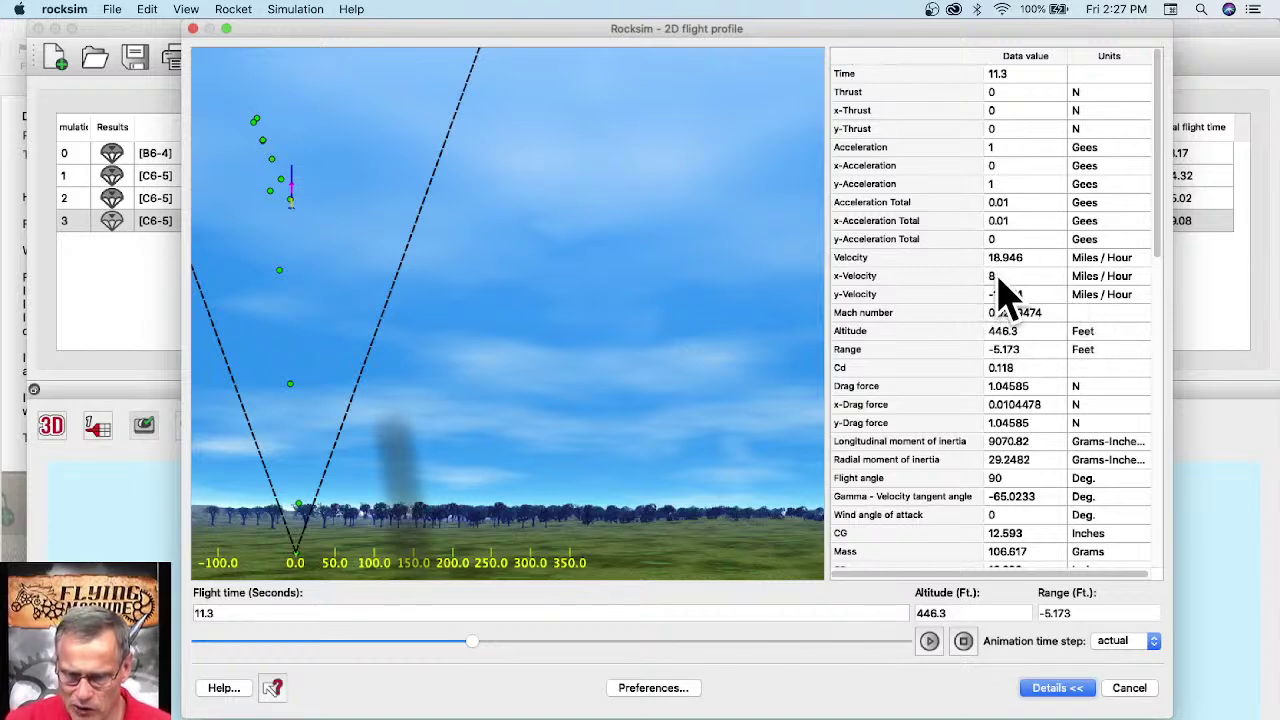
{"action": "left_click_drag", "start_coordinate": [480, 660], "coordinate": [930, 690]}
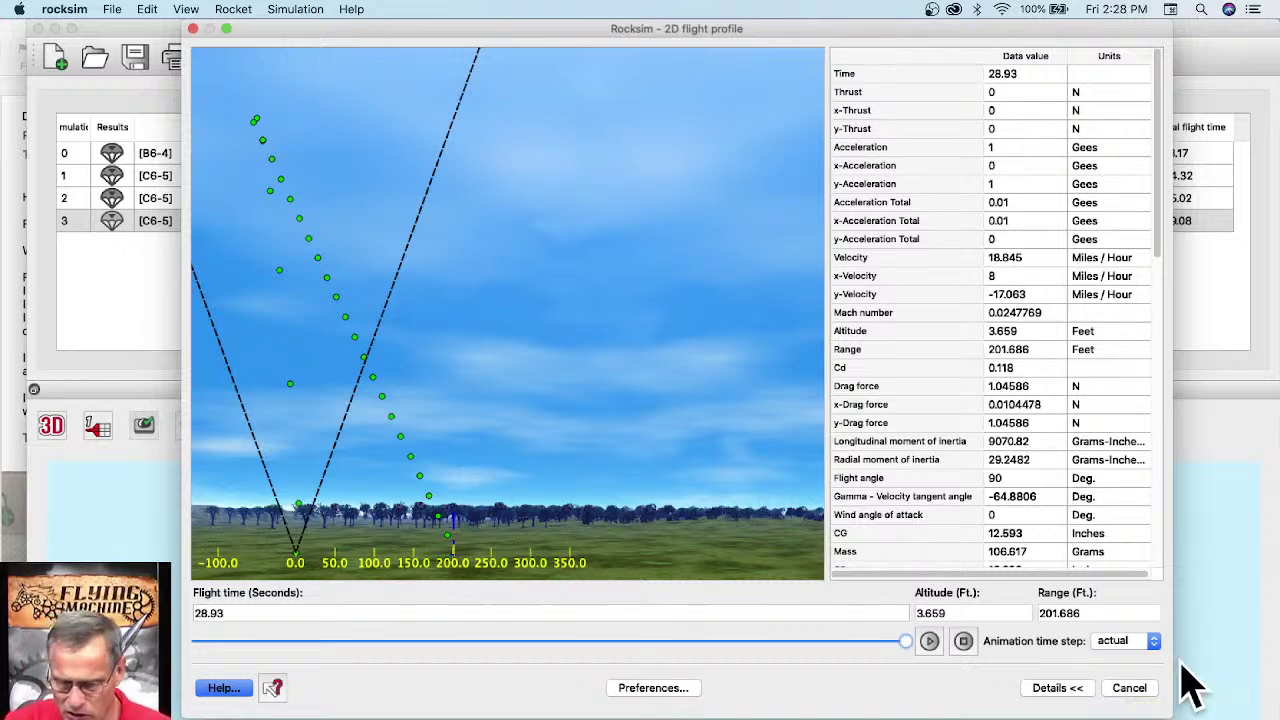
{"action": "left_click", "coordinate": [1130, 688]}
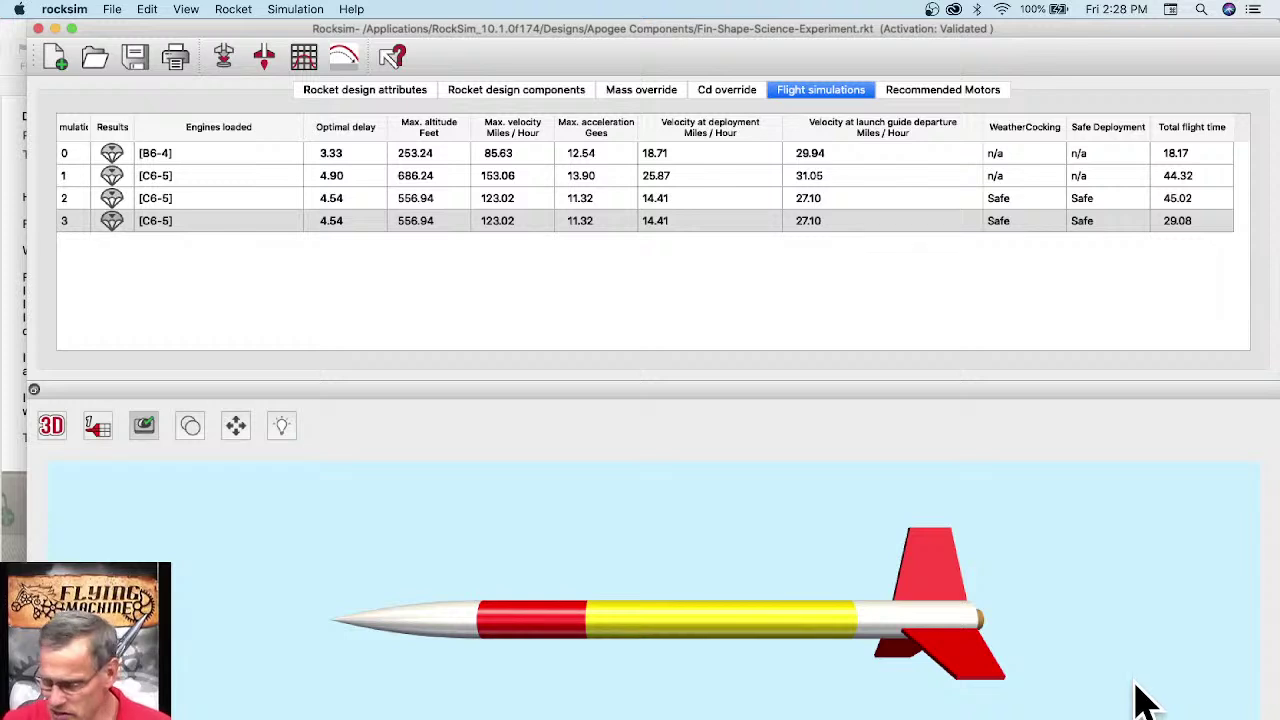
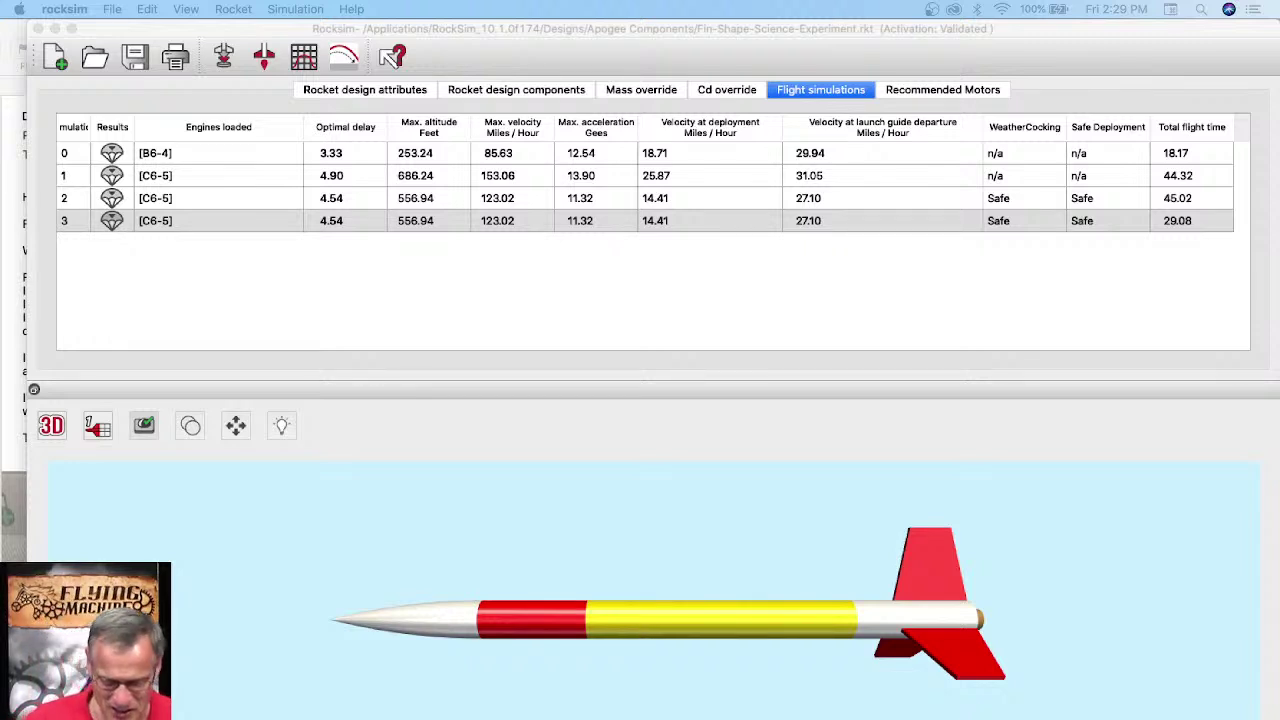
Step: Switch to Mail, highlight the question about why the optimal delay changes with the entered delay, and return to RockSim
{"action": "left_click", "coordinate": [14, 457]}
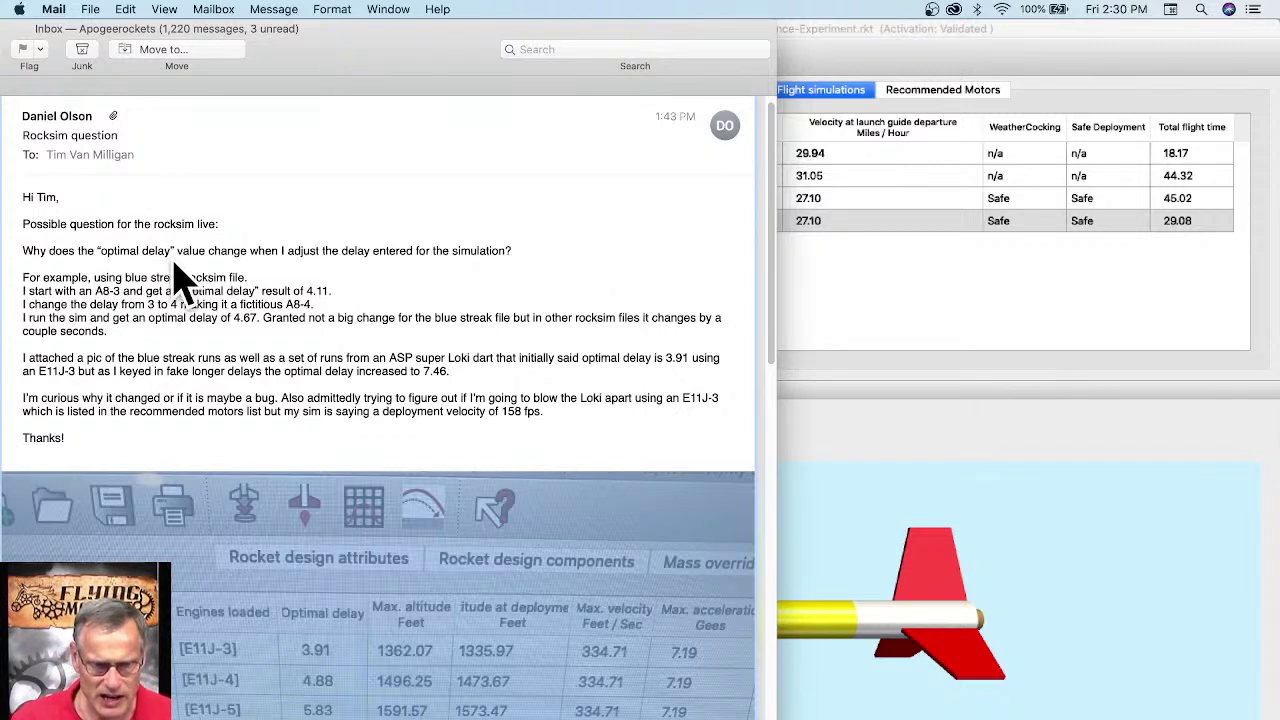
{"action": "left_click_drag", "start_coordinate": [209, 251], "coordinate": [526, 251]}
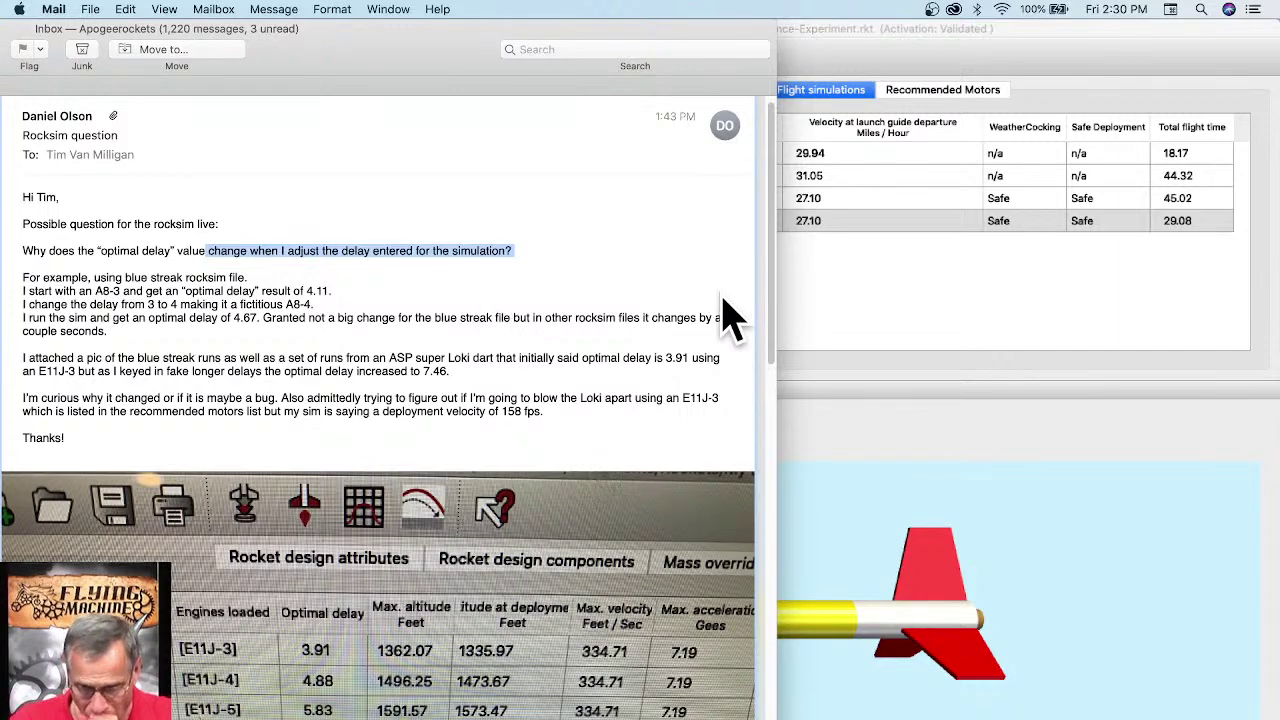
{"action": "left_click", "coordinate": [864, 289]}
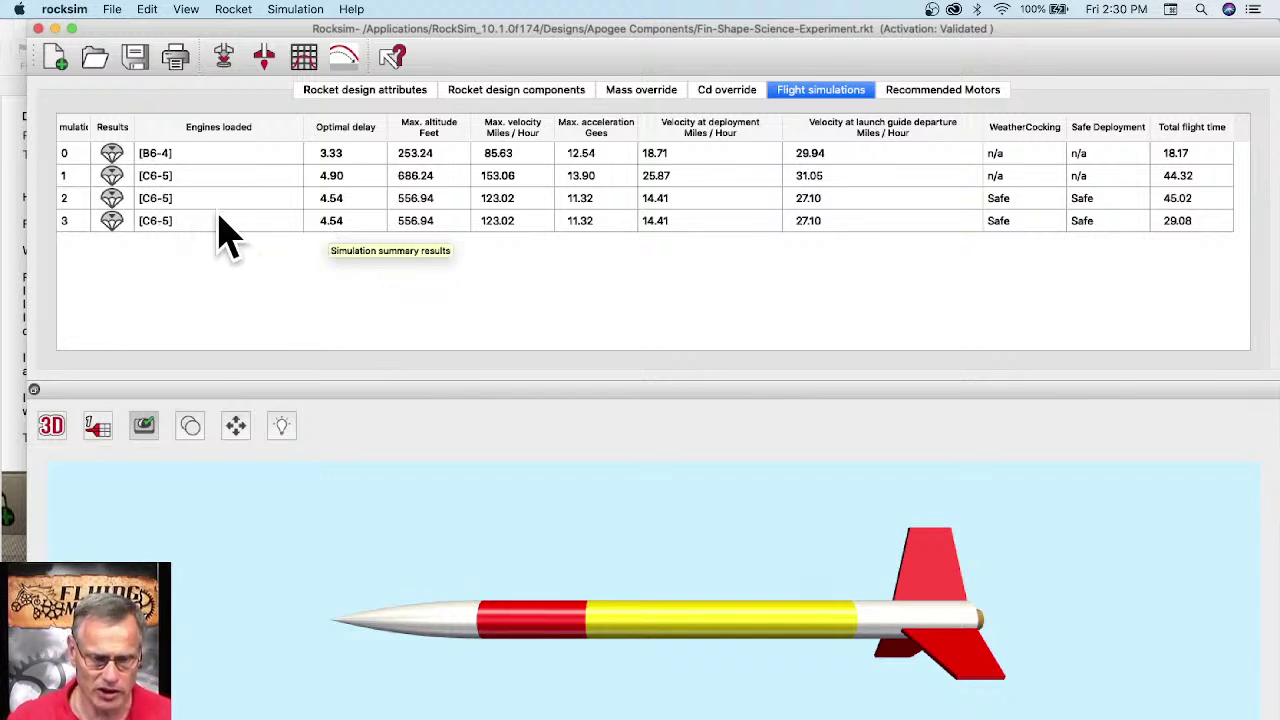
Step: Set the C6 engine's ejection delay to 3 seconds and run the simulation through to its 2D flight profile
{"action": "left_click", "coordinate": [226, 60]}
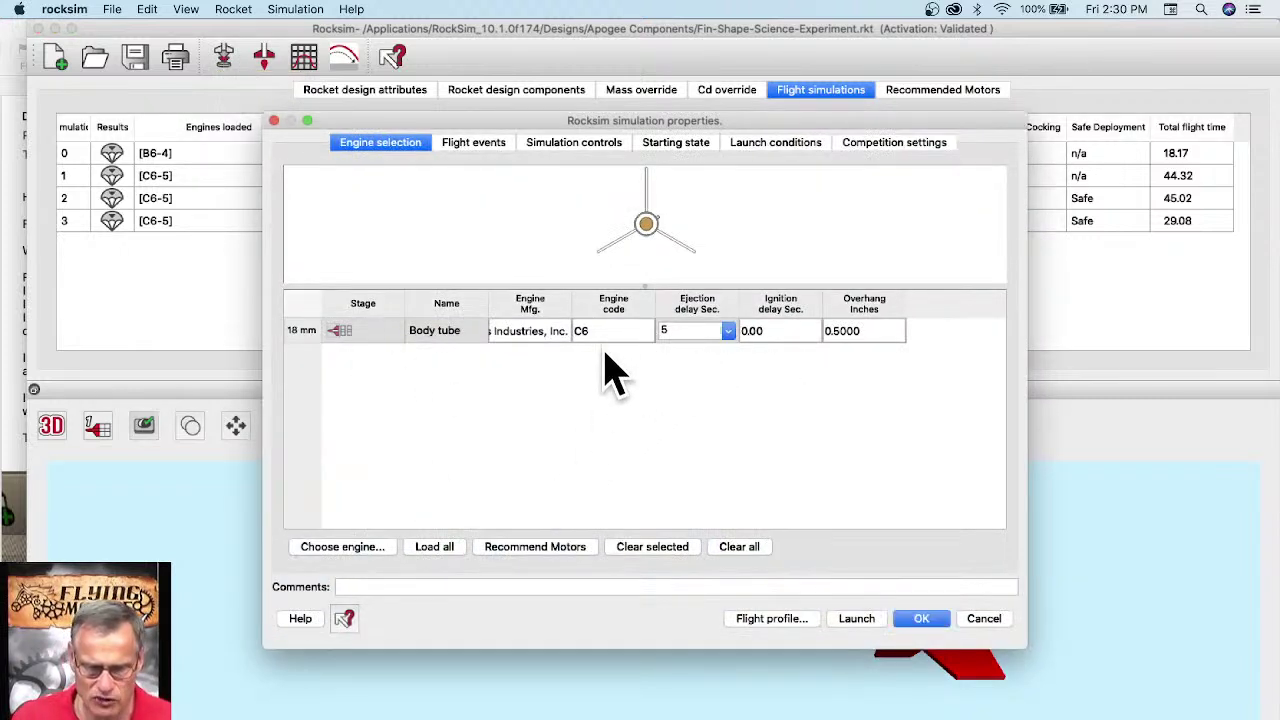
{"action": "left_click", "coordinate": [729, 333]}
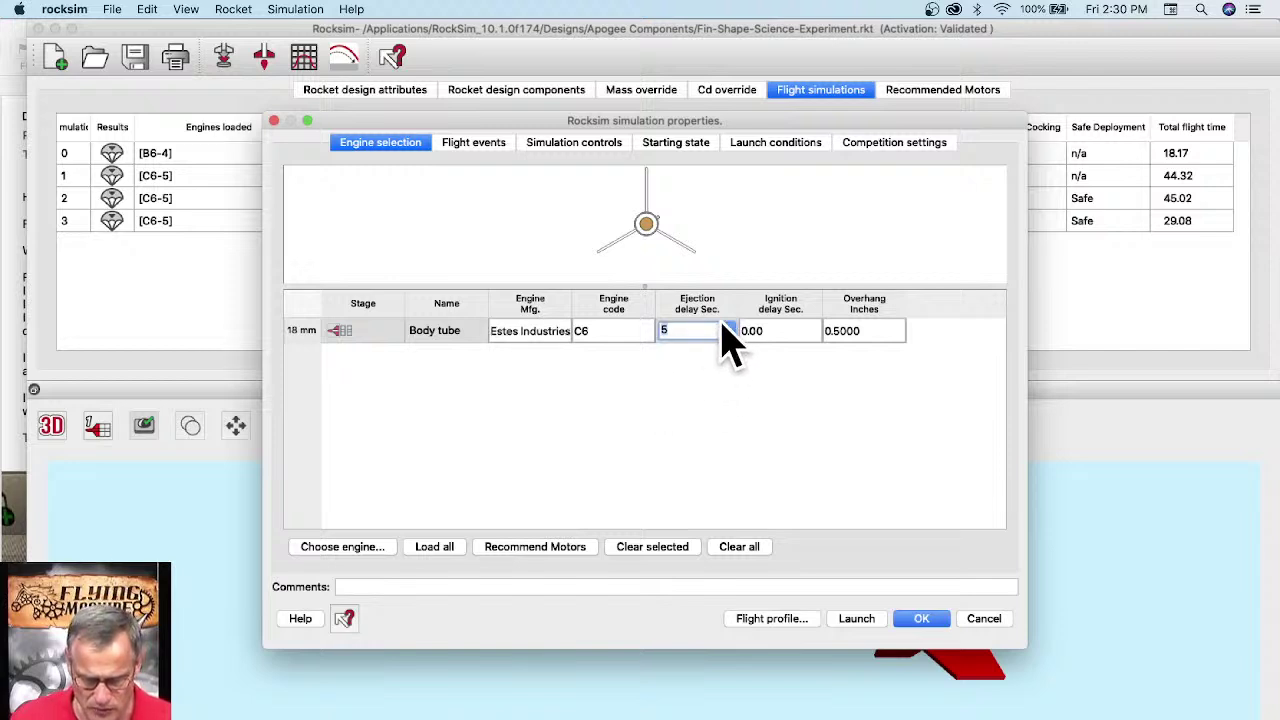
{"action": "left_click", "coordinate": [729, 330]}
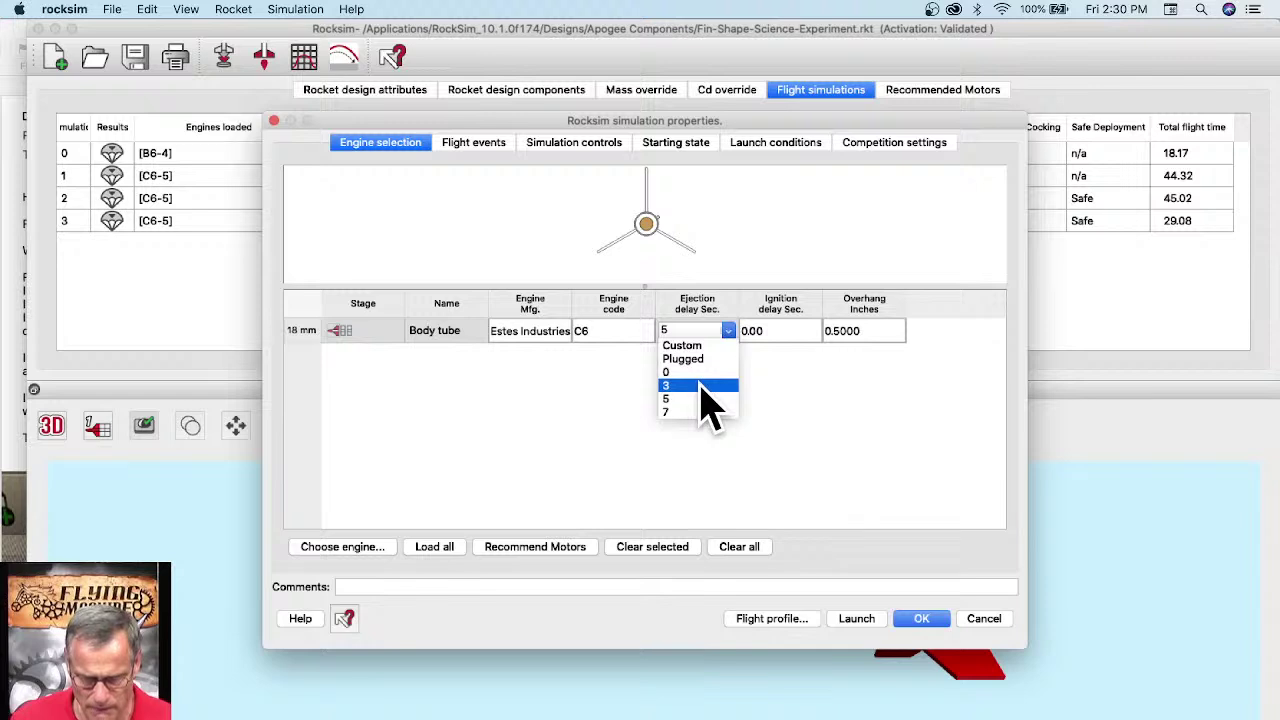
{"action": "left_click", "coordinate": [700, 386]}
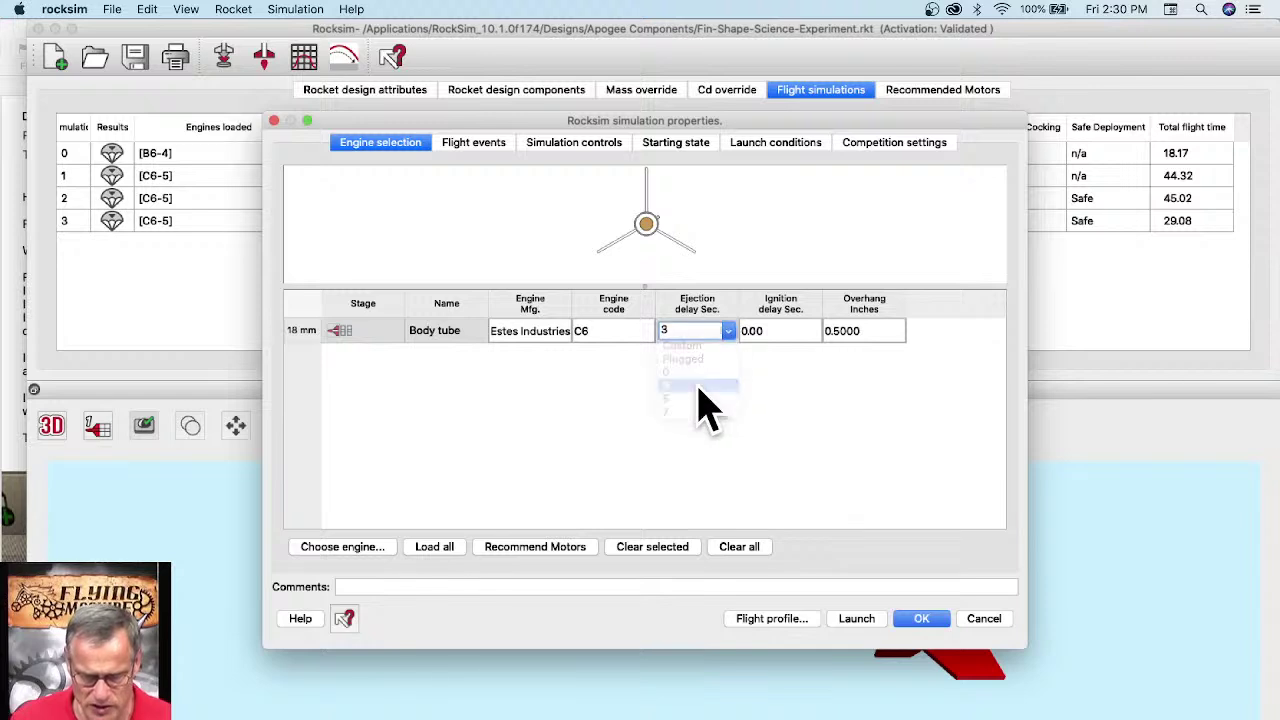
{"action": "left_click", "coordinate": [789, 618]}
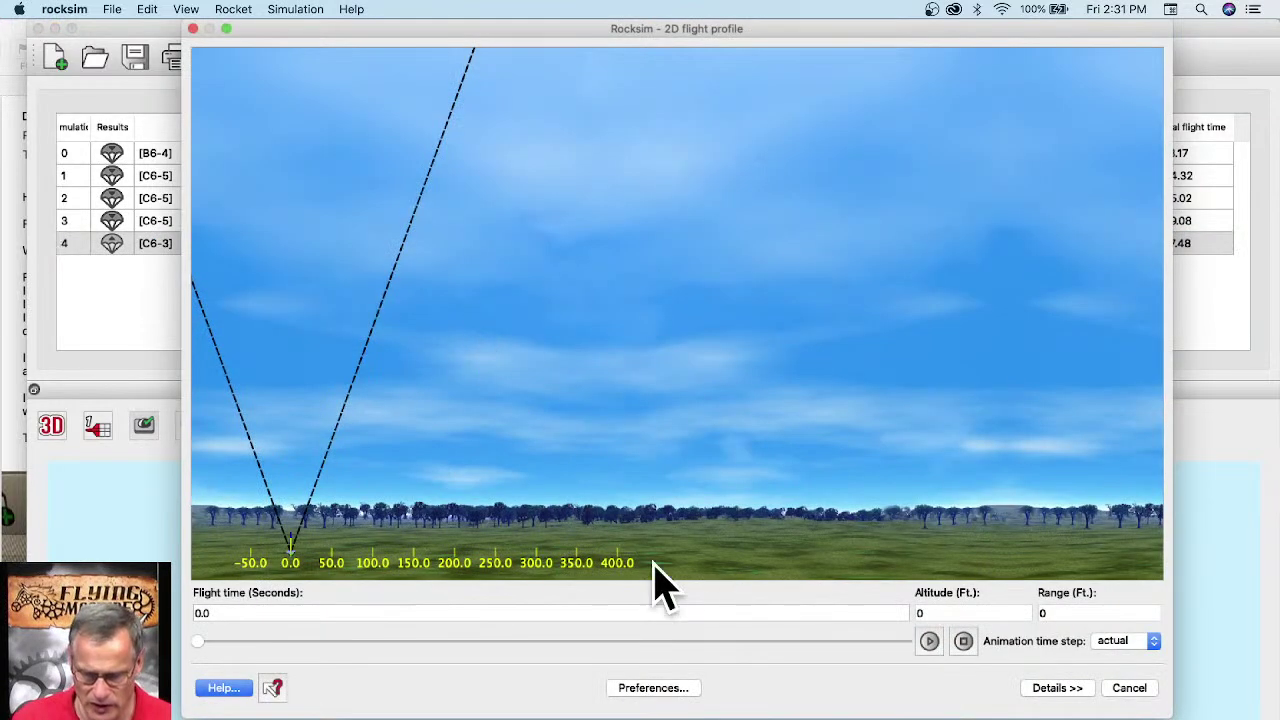
Step: Move the flight profile window aside to compare the optimal delays in the simulation results, and move it back
{"action": "left_click_drag", "start_coordinate": [314, 30], "coordinate": [286, 30]}
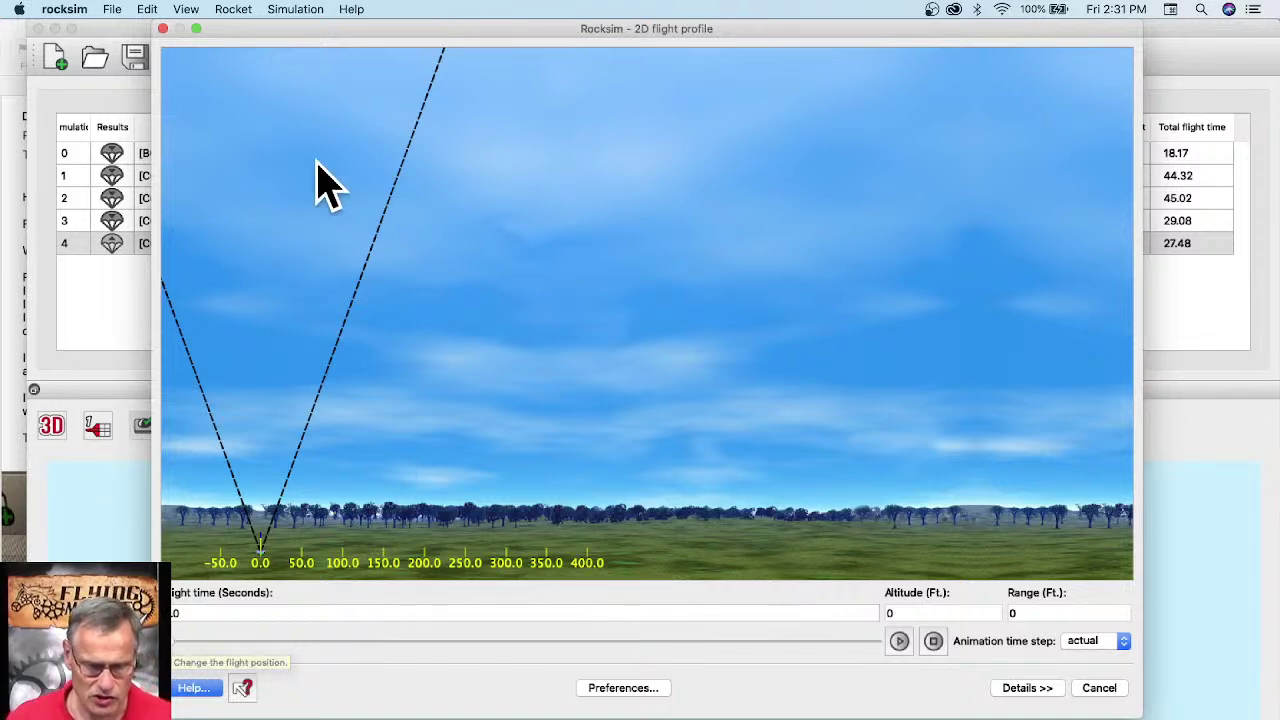
{"action": "left_click_drag", "start_coordinate": [309, 29], "coordinate": [603, 29]}
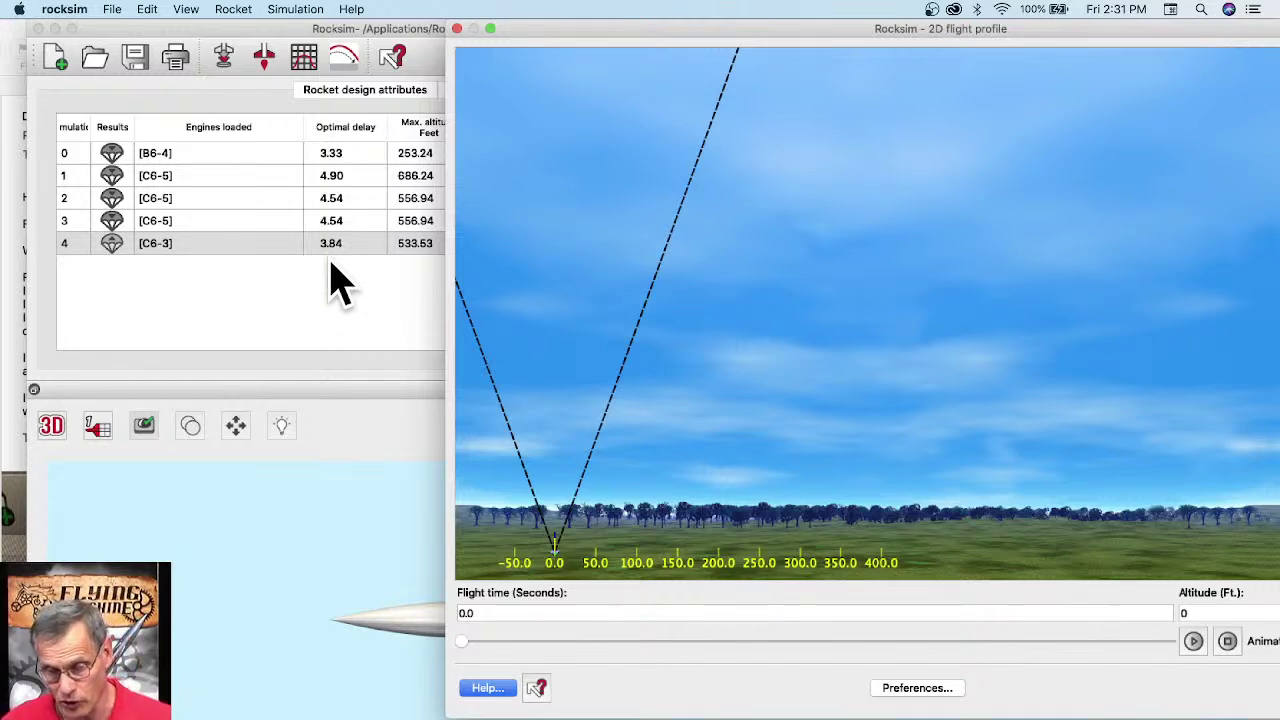
{"action": "left_click_drag", "start_coordinate": [558, 30], "coordinate": [271, 23]}
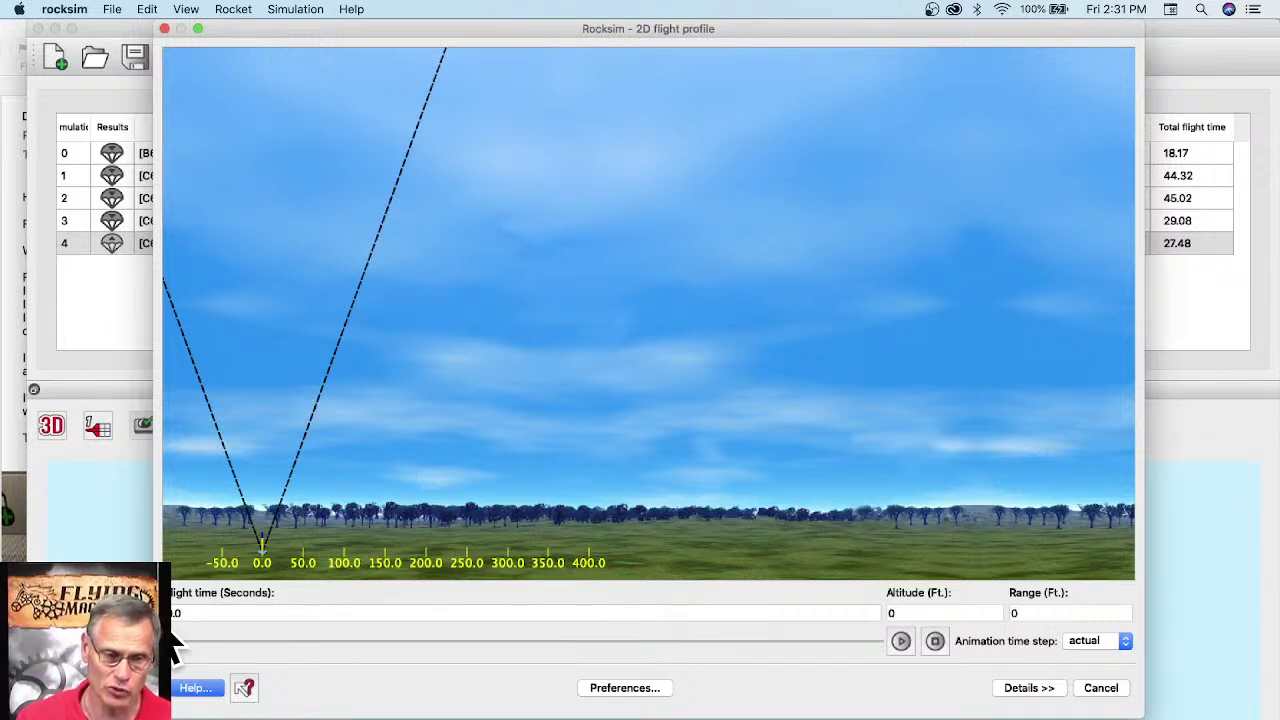
{"action": "left_click_drag", "start_coordinate": [242, 30], "coordinate": [483, 30]}
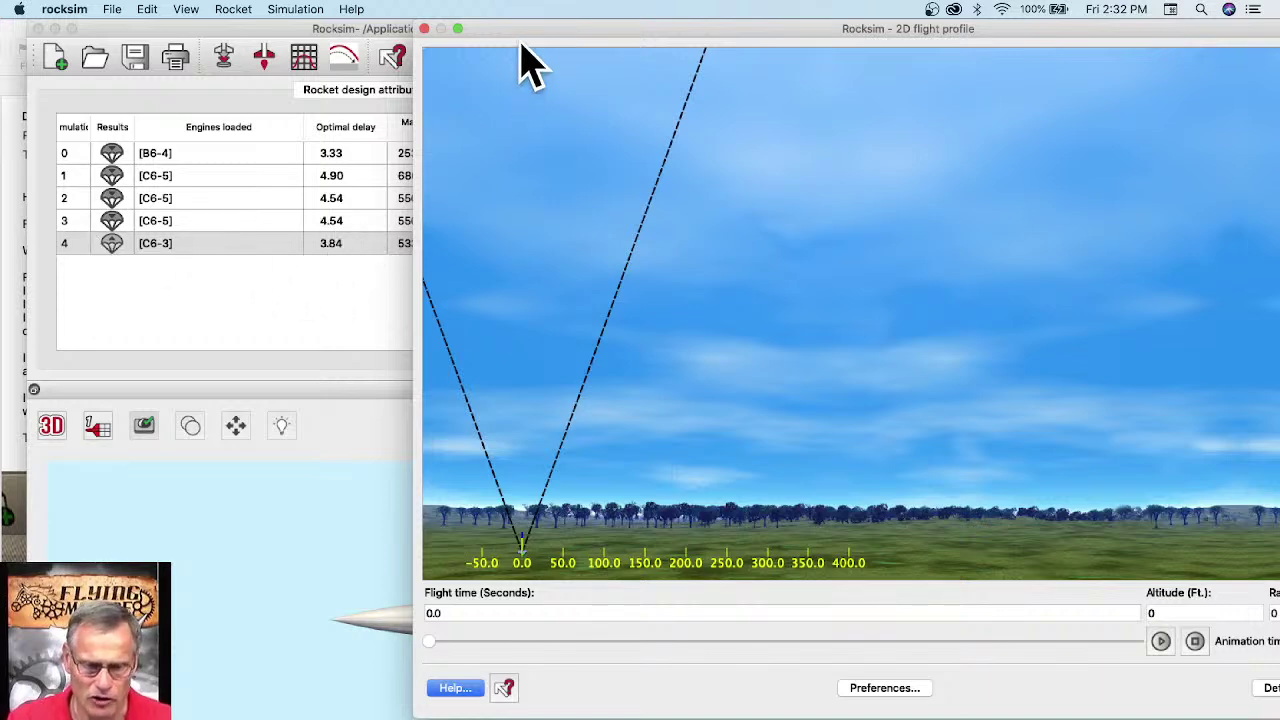
{"action": "left_click_drag", "start_coordinate": [528, 38], "coordinate": [223, 23]}
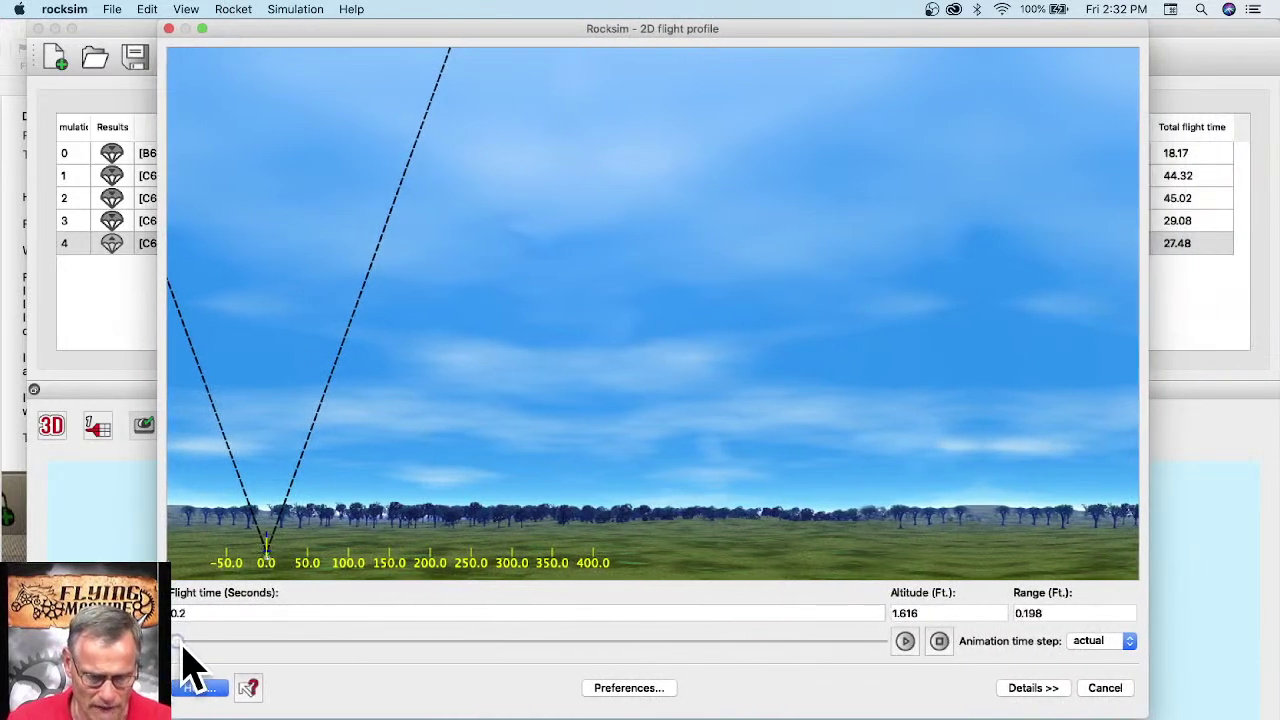
Step: Advance the flight position through the boost phase to 1.9 seconds and show the detailed flight data
{"action": "left_click_drag", "start_coordinate": [183, 648], "coordinate": [216, 643]}
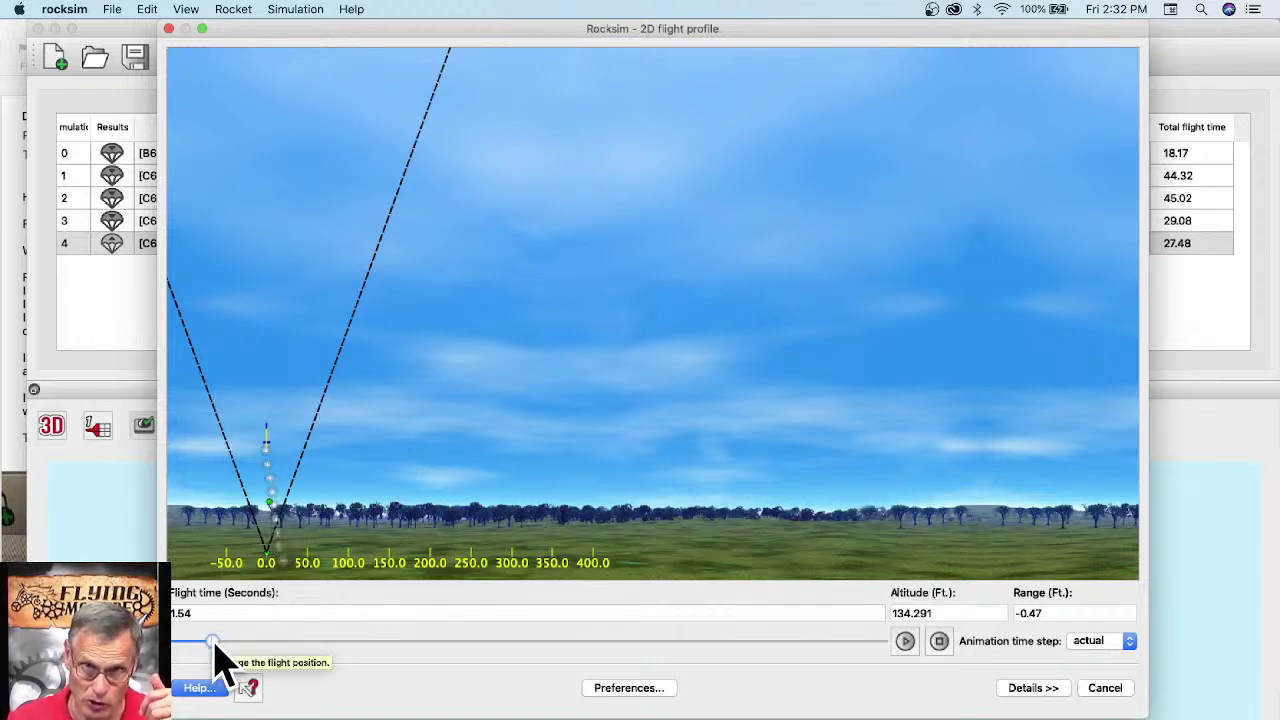
{"action": "left_click_drag", "start_coordinate": [214, 643], "coordinate": [227, 647]}
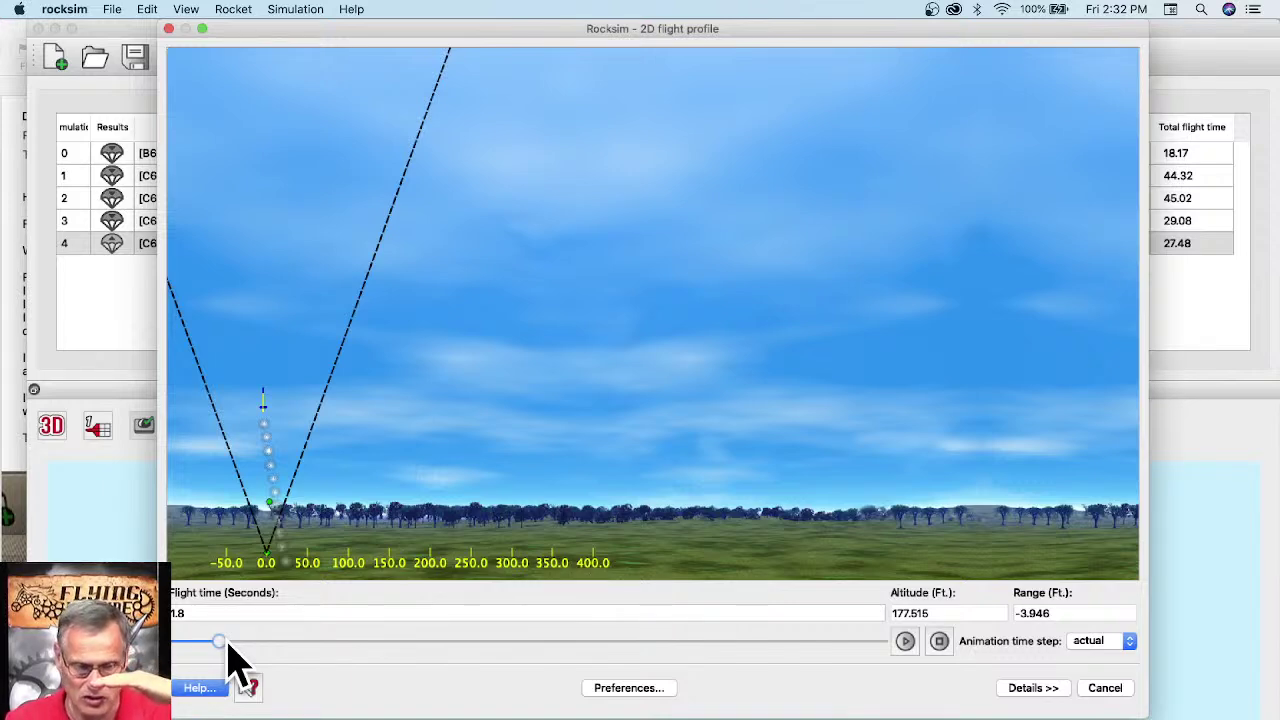
{"action": "left_click_drag", "start_coordinate": [229, 645], "coordinate": [229, 643]}
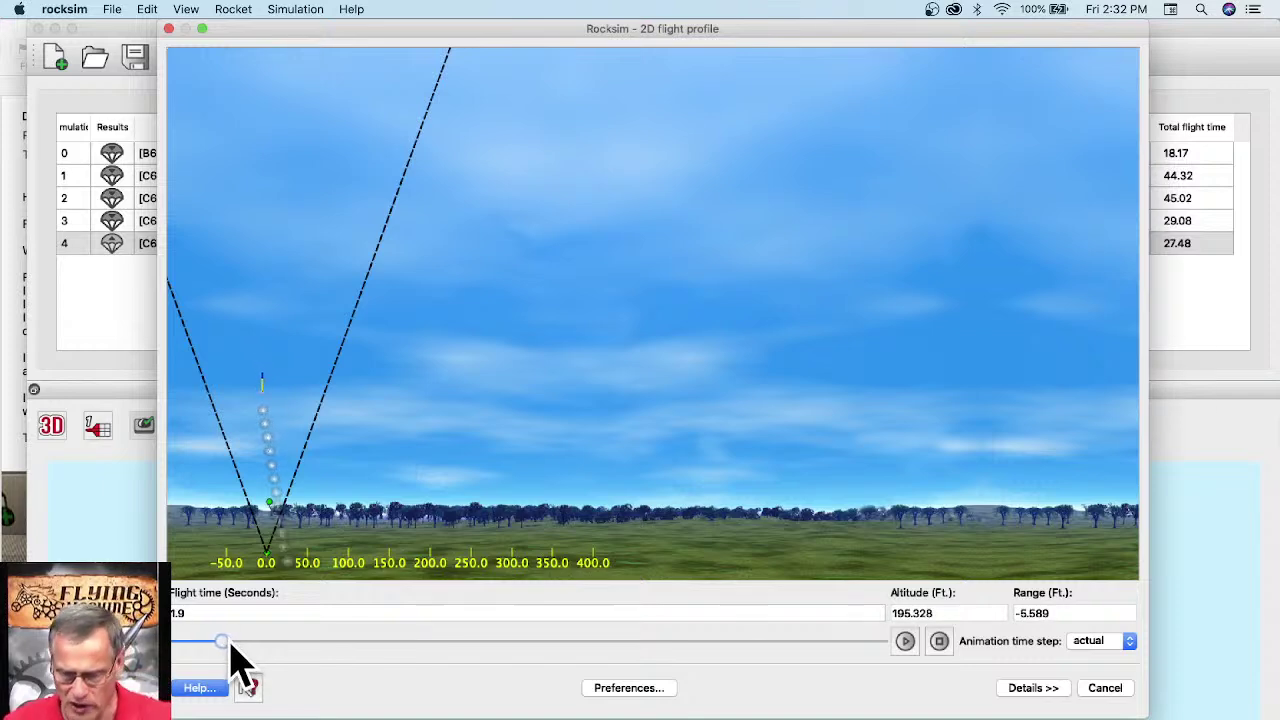
{"action": "left_click", "coordinate": [1050, 690]}
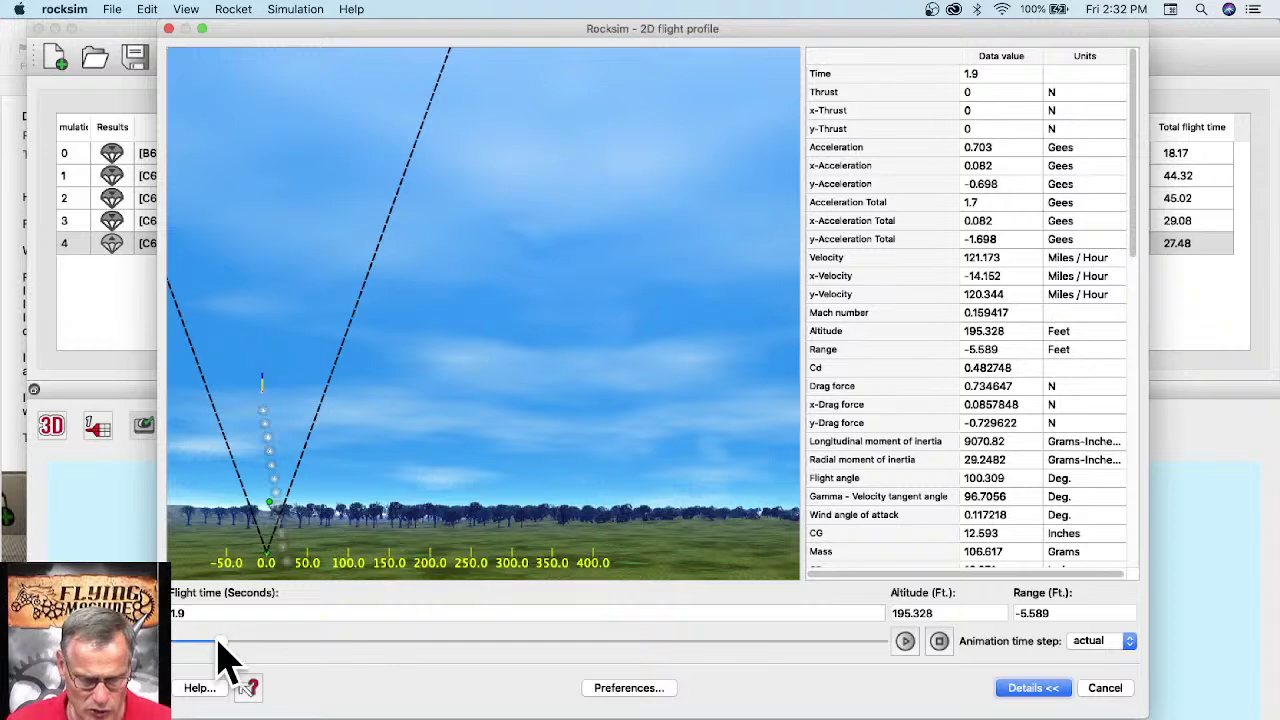
Step: Rewind the flight to 1.67 seconds and advance it in 0.01-second increments to 1.87 seconds, checking the thrust for engine burnout
{"action": "left_click_drag", "start_coordinate": [221, 642], "coordinate": [215, 642]}
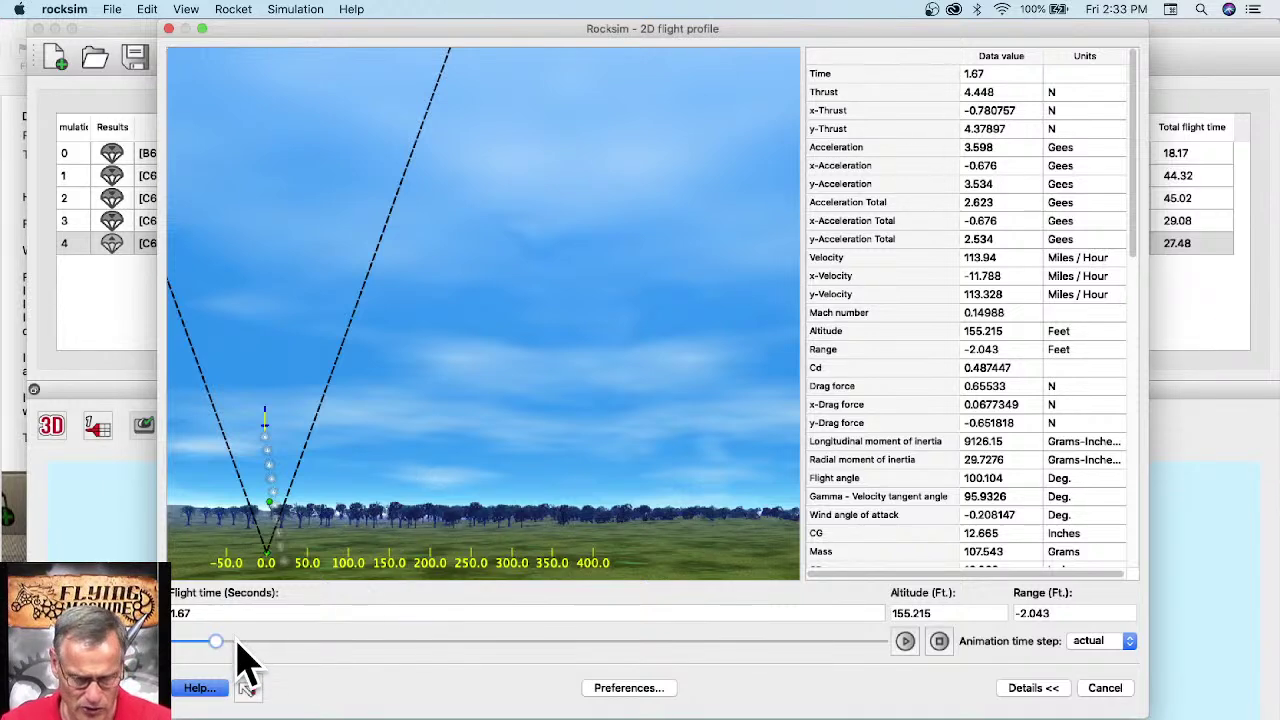
{"action": "key", "text": "Right"}
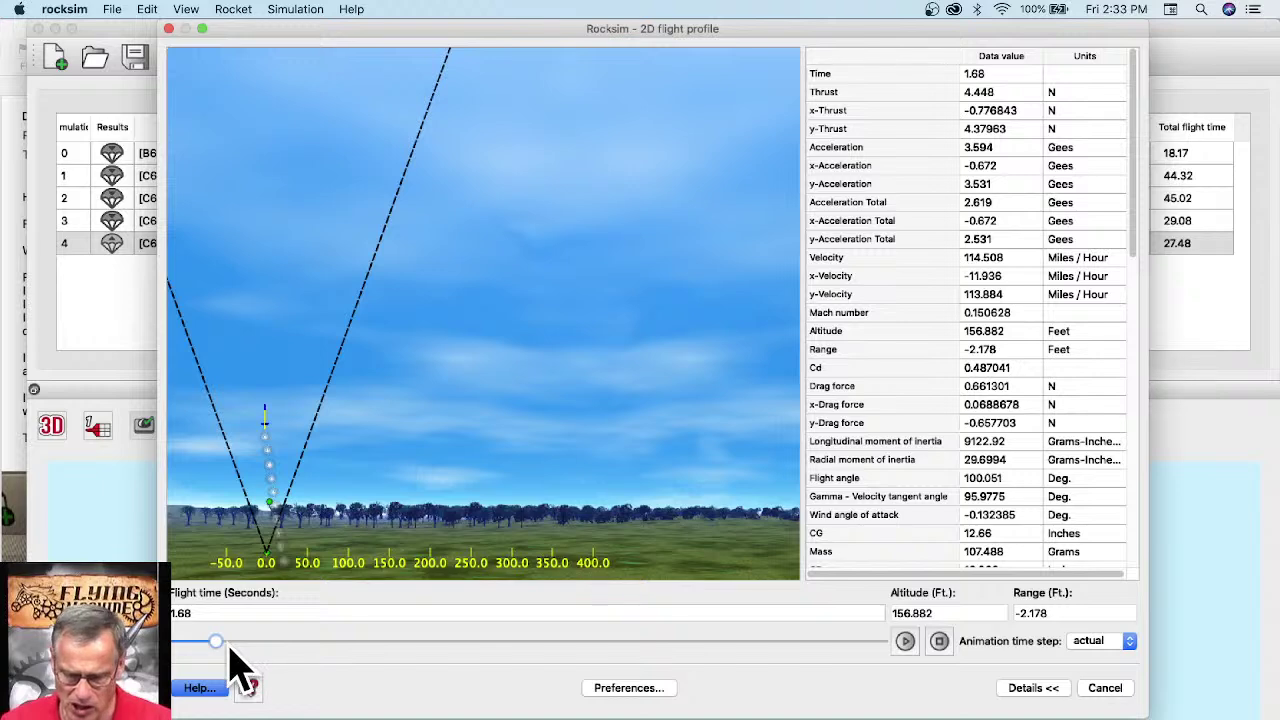
{"action": "key", "text": "Right"}
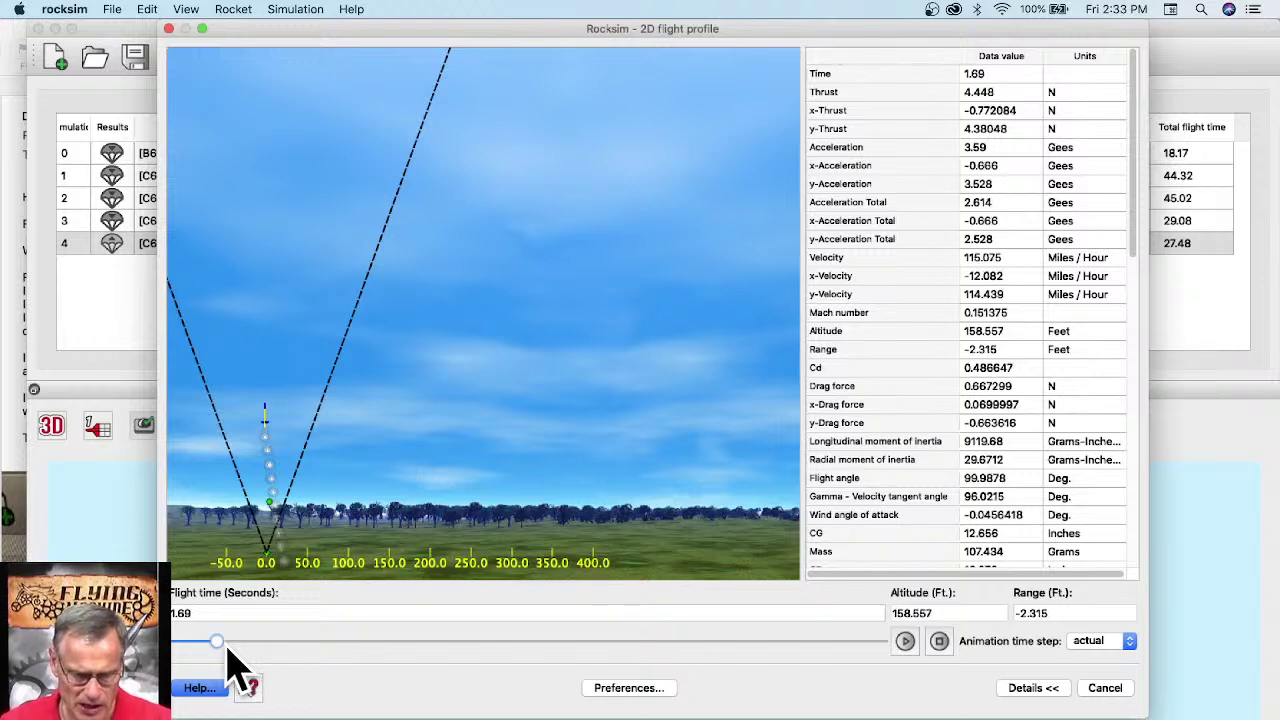
{"action": "key", "text": "Right"}
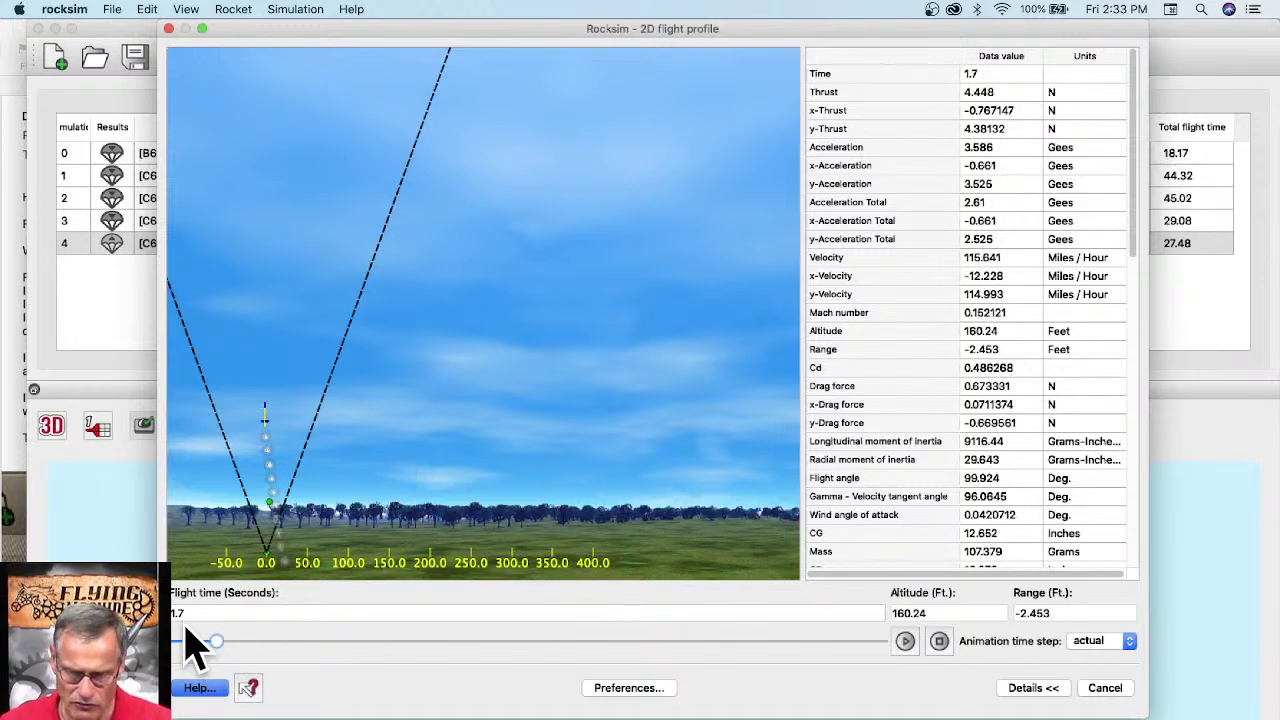
{"action": "key", "text": "Right"}
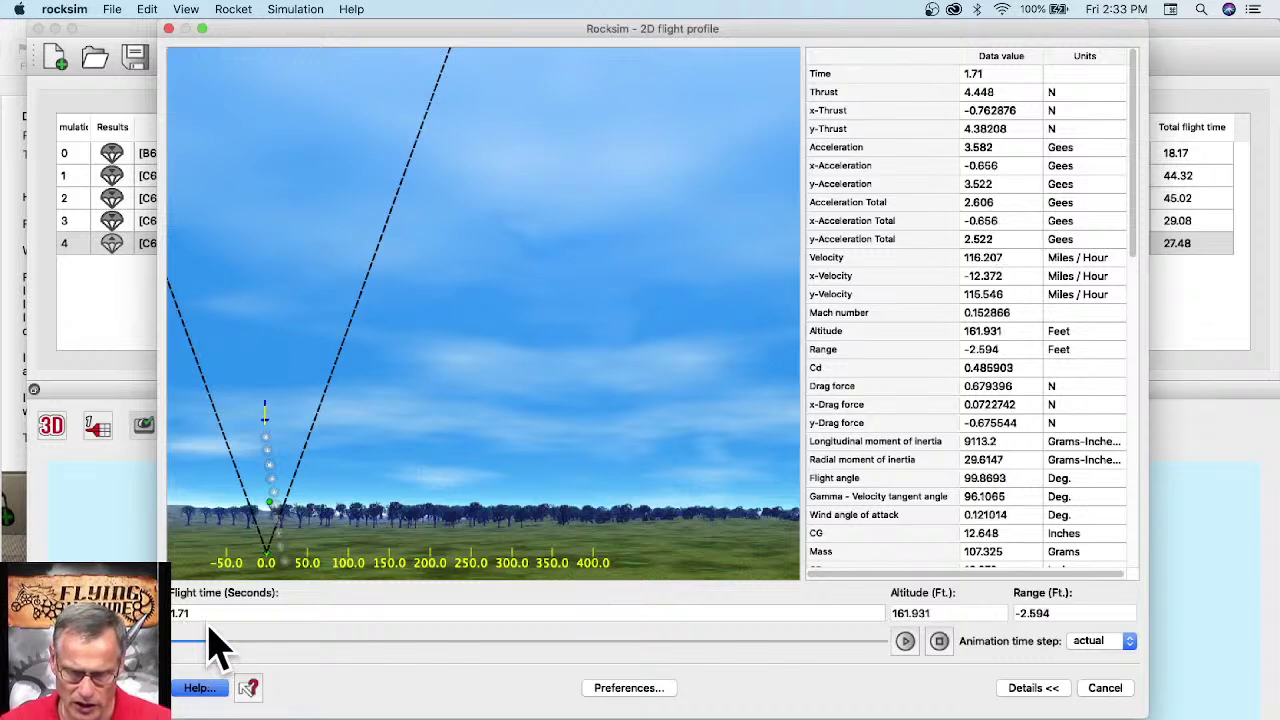
{"action": "key", "text": "Right"}
{"action": "key", "text": "Right"}
{"action": "key", "text": "Right"}
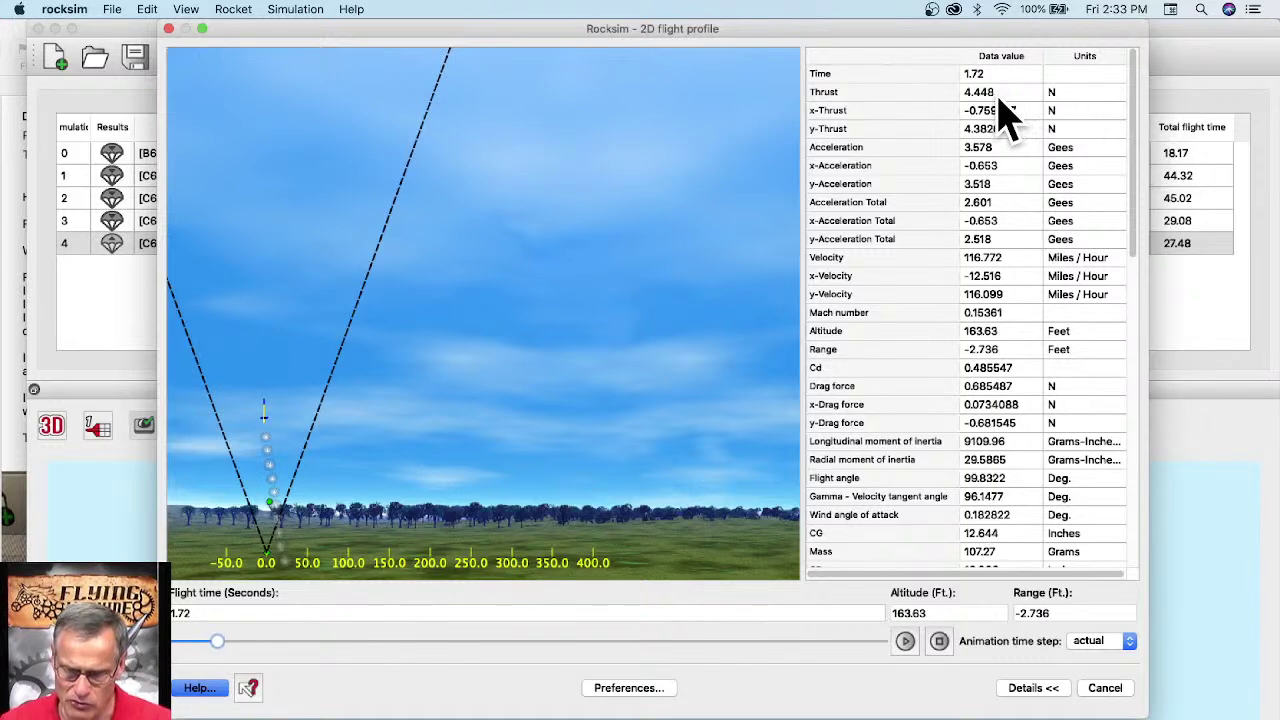
{"action": "key", "text": "Right"}
{"action": "key", "text": "Right"}
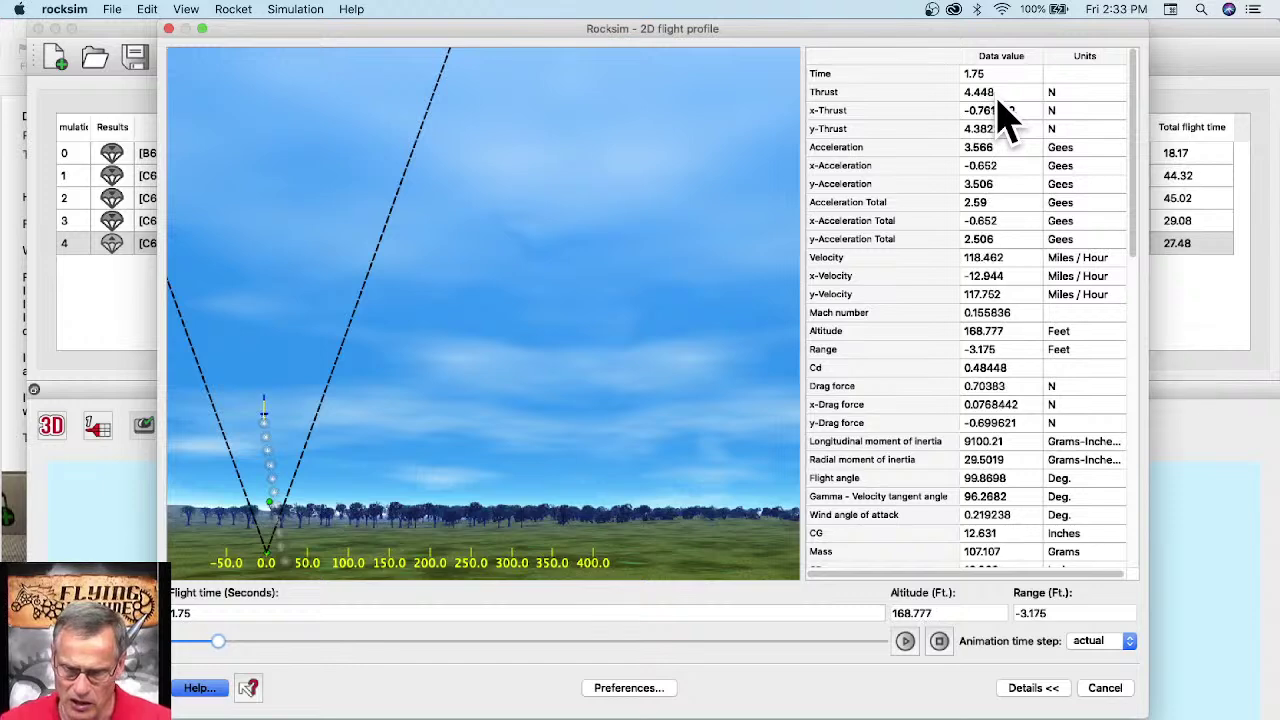
{"action": "key", "text": "Right"}
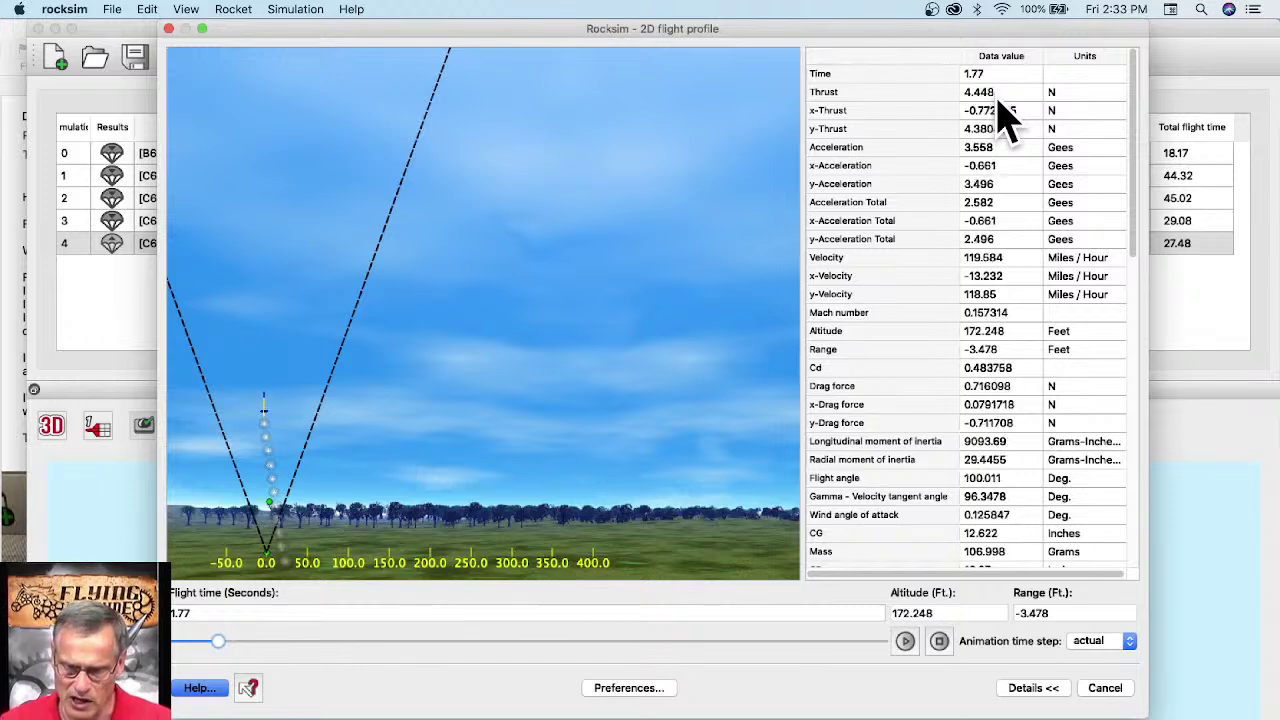
{"action": "key", "text": "Right"}
{"action": "key", "text": "Right"}
{"action": "key", "text": "Right"}
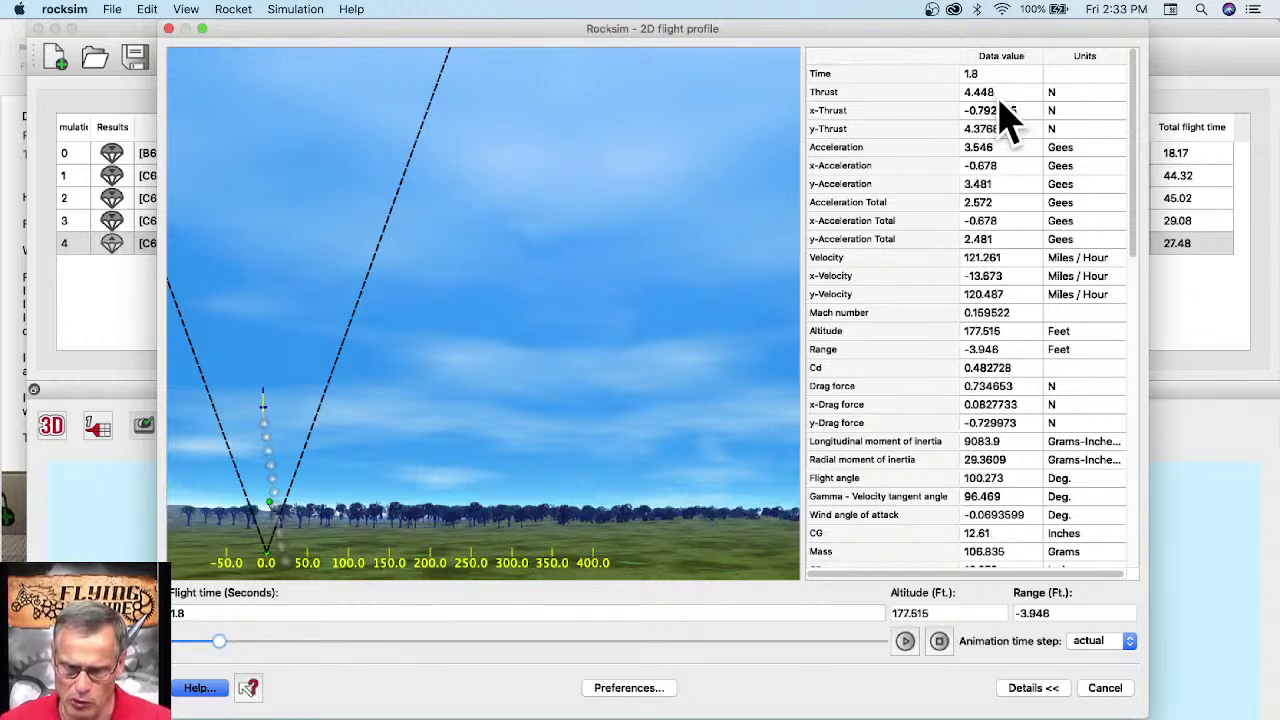
{"action": "key", "text": "Right"}
{"action": "key", "text": "Right"}
{"action": "key", "text": "Right"}
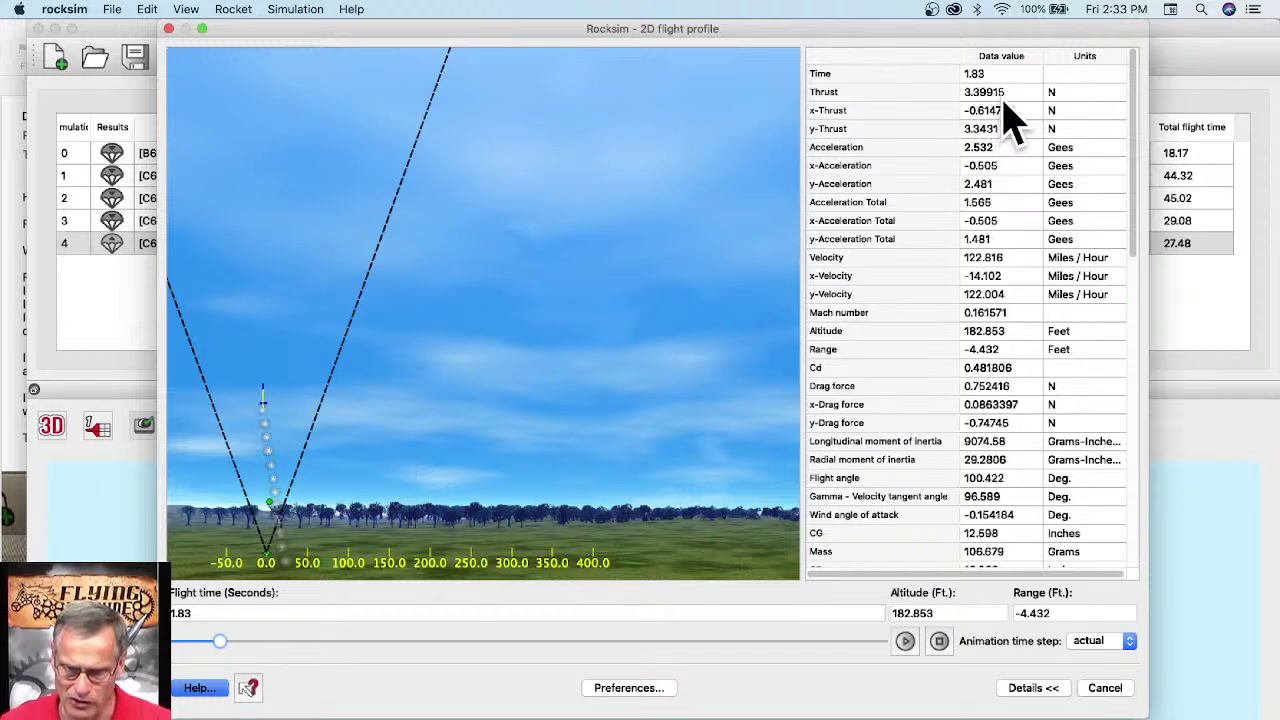
{"action": "key", "text": "Right"}
{"action": "key", "text": "Right"}
{"action": "key", "text": "Right"}
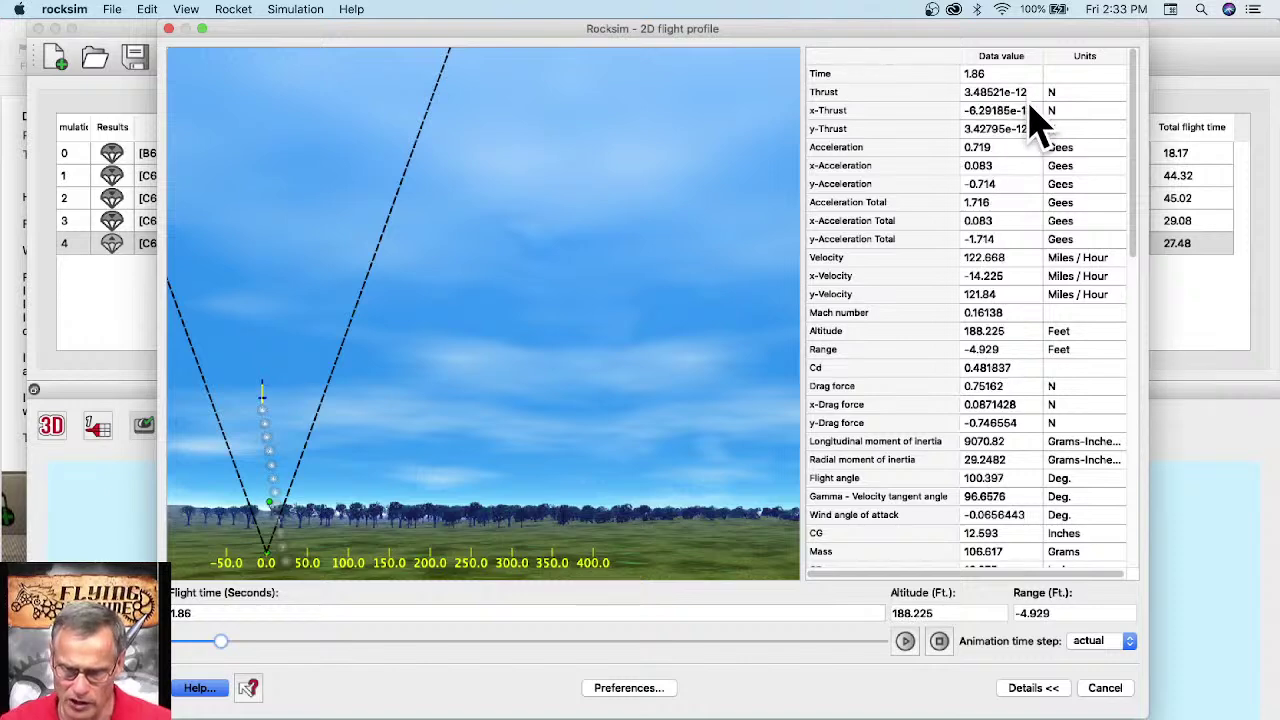
{"action": "key", "text": "Right"}
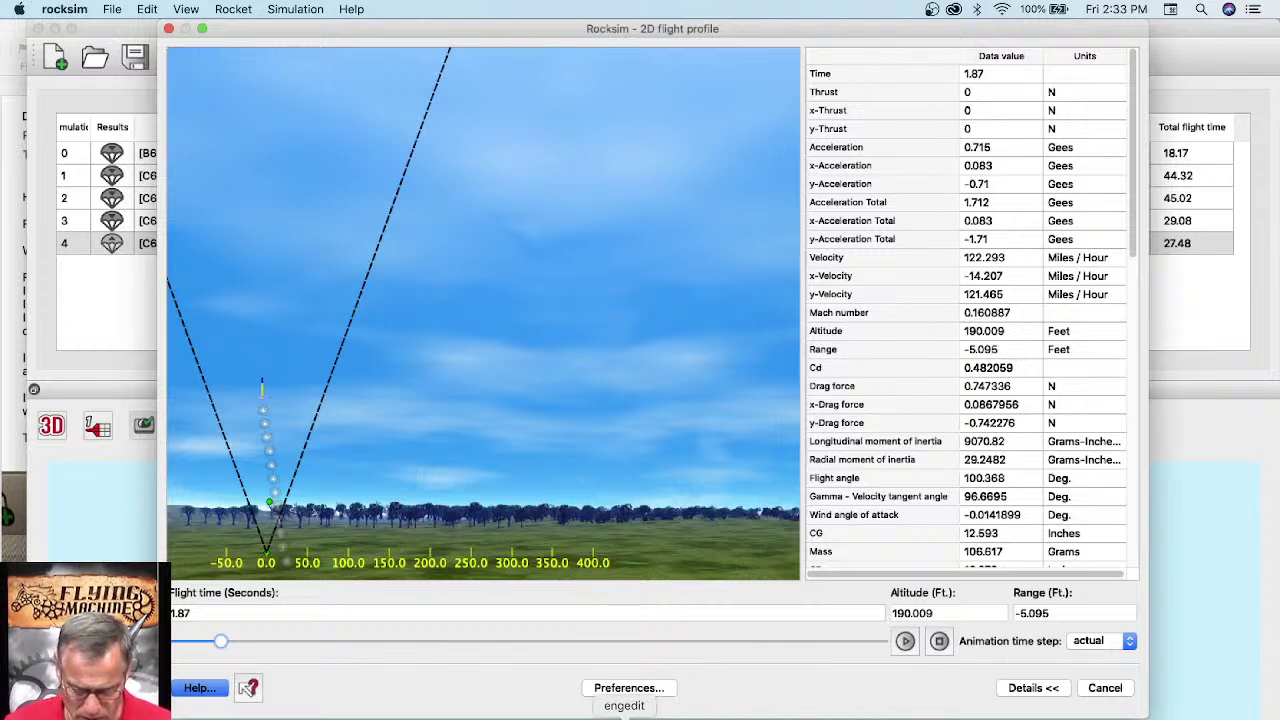
Step: Switch to Calculator, add the 3-second delay to the 1.87-second burnout time, and move the calculator clear of the flight data
{"action": "left_click", "coordinate": [660, 716]}
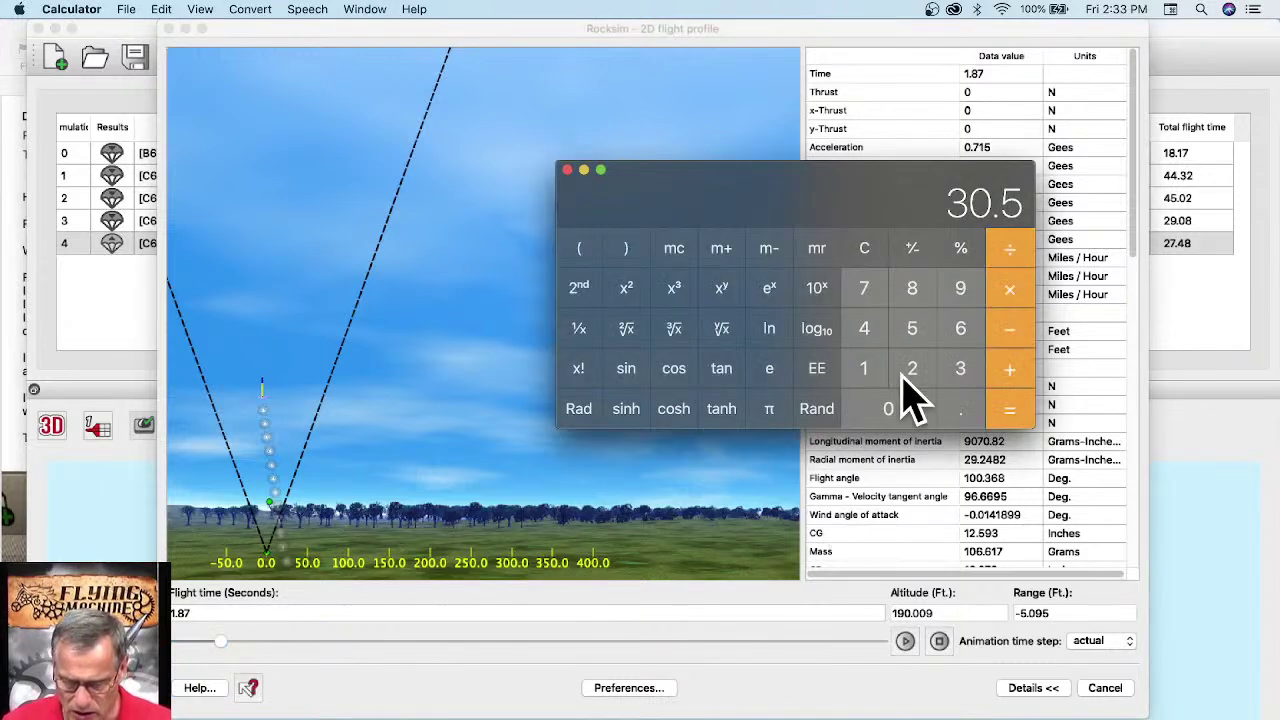
{"action": "left_click", "coordinate": [862, 370]}
{"action": "left_click", "coordinate": [955, 410]}
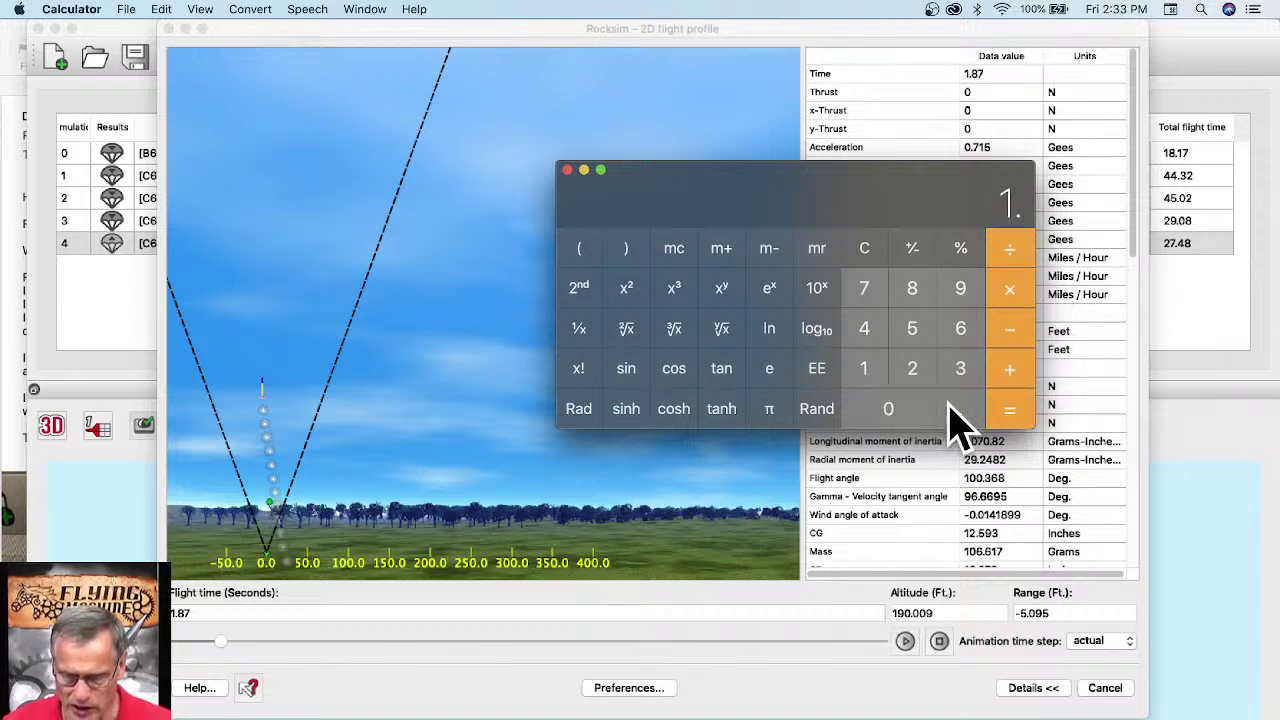
{"action": "left_click", "coordinate": [915, 292]}
{"action": "left_click", "coordinate": [866, 292]}
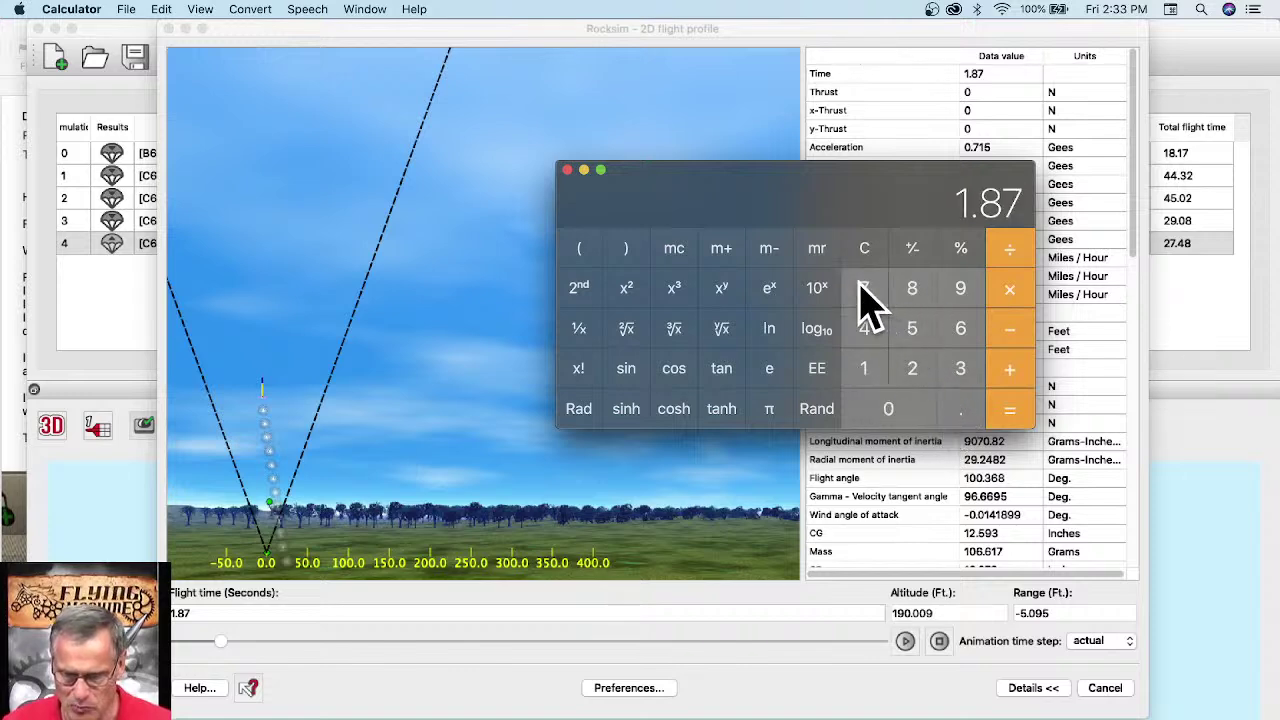
{"action": "left_click", "coordinate": [1012, 378]}
{"action": "left_click", "coordinate": [958, 378]}
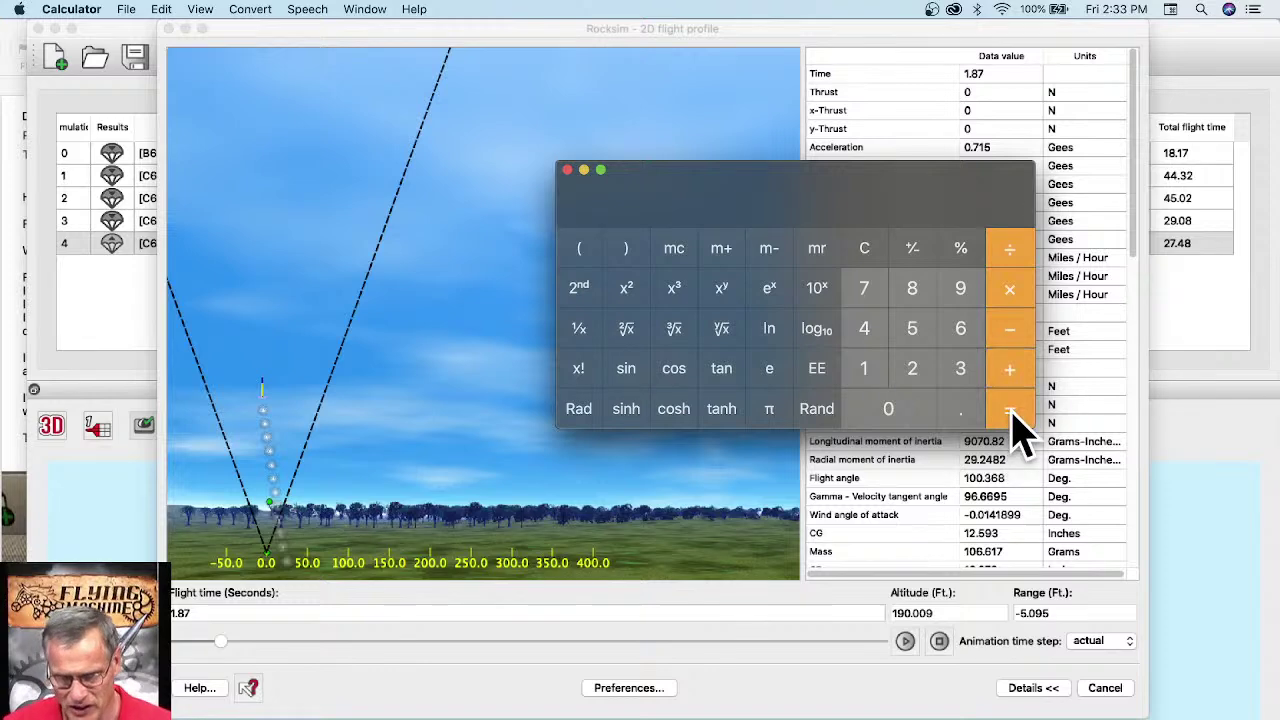
{"action": "left_click", "coordinate": [1012, 415]}
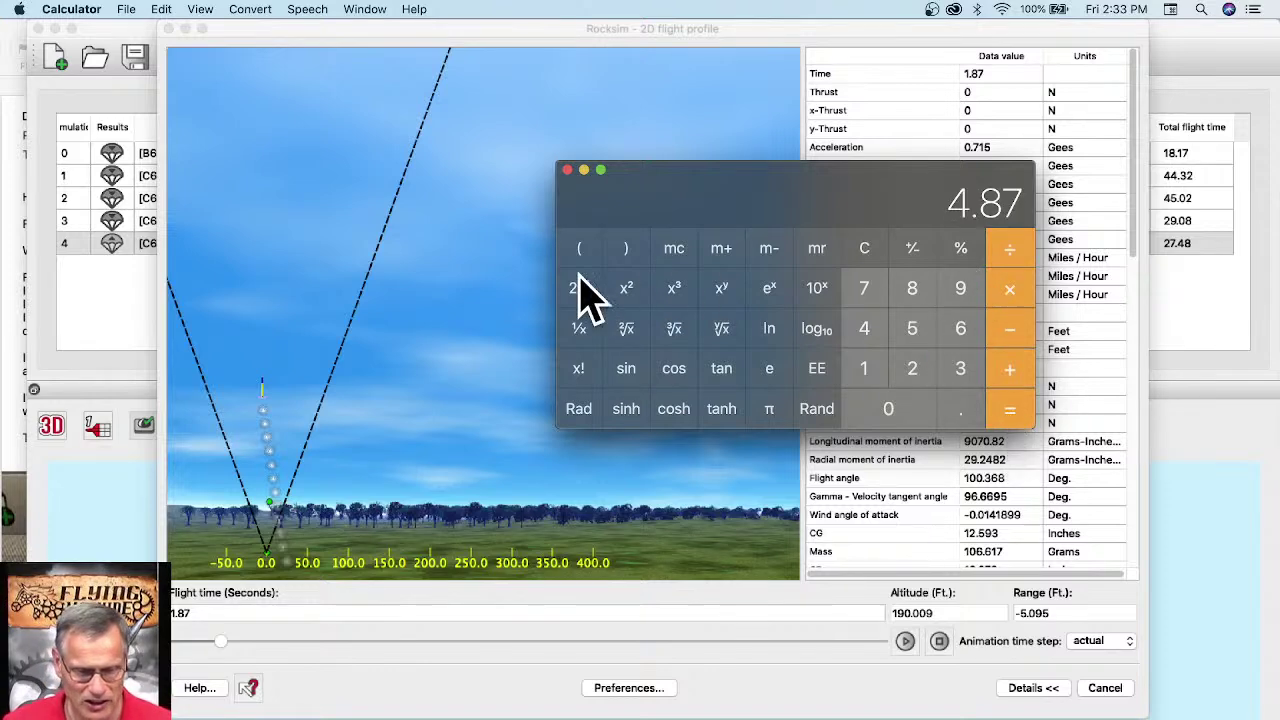
{"action": "left_click_drag", "start_coordinate": [652, 202], "coordinate": [881, 554]}
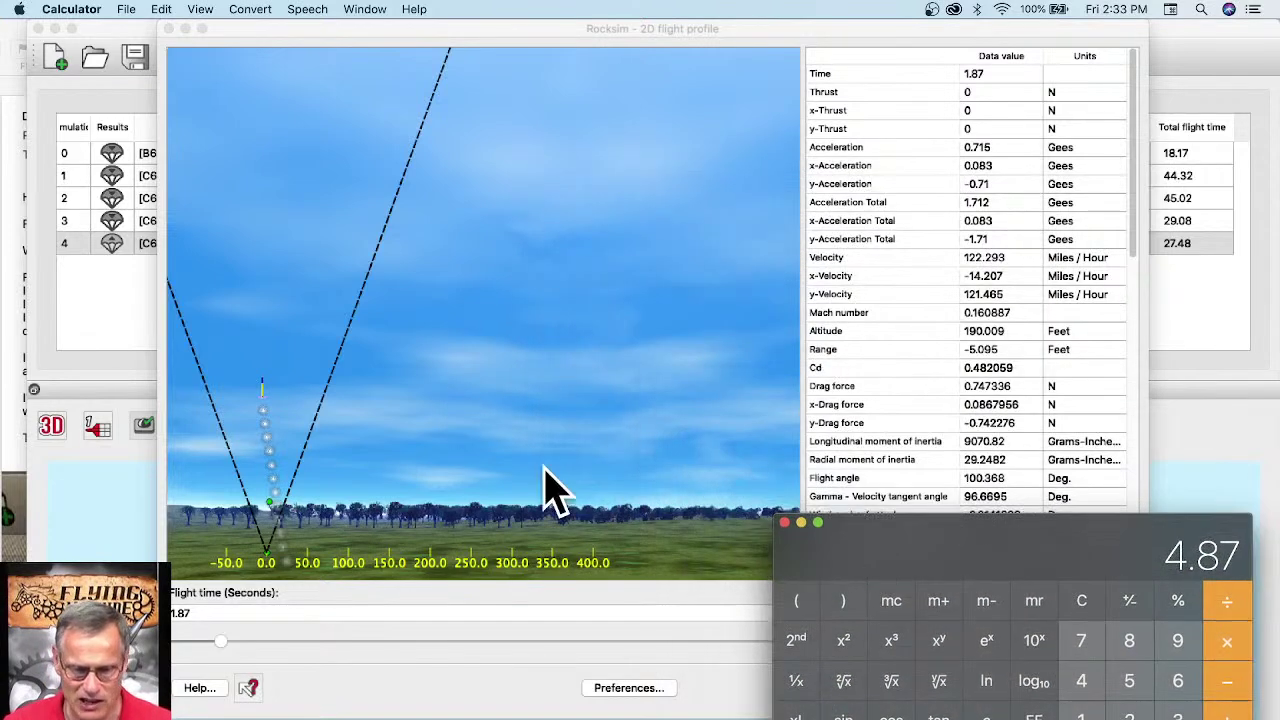
{"action": "left_click_drag", "start_coordinate": [957, 563], "coordinate": [1157, 651]}
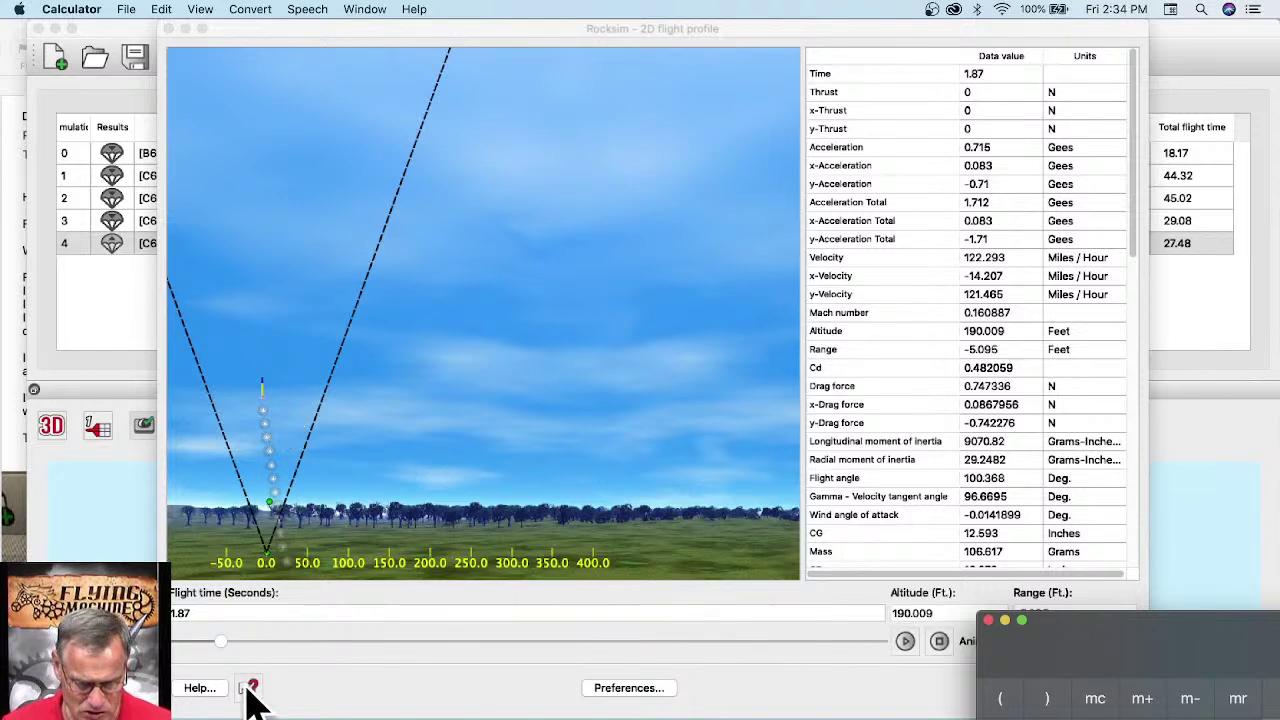
Step: Return to RockSim's flight profile and advance the flight time to 4.87 seconds to examine the ejection moment
{"action": "left_click_drag", "start_coordinate": [224, 648], "coordinate": [307, 655]}
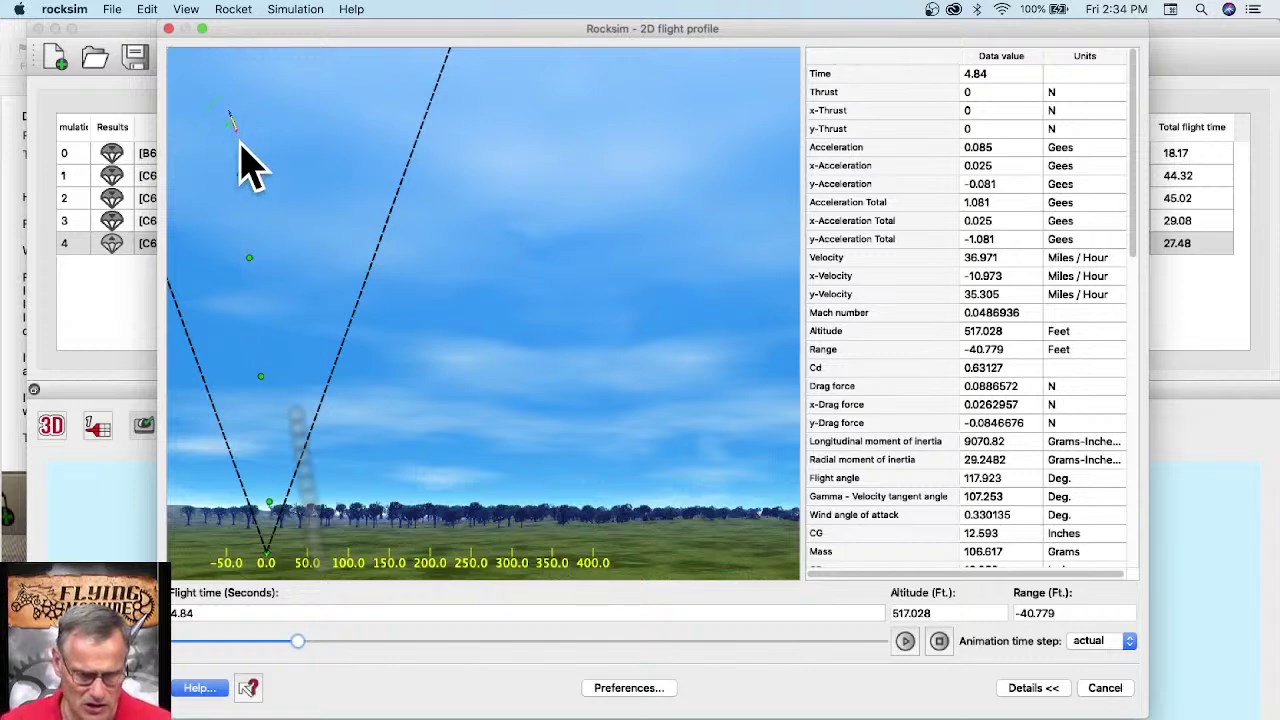
{"action": "key", "text": "Right"}
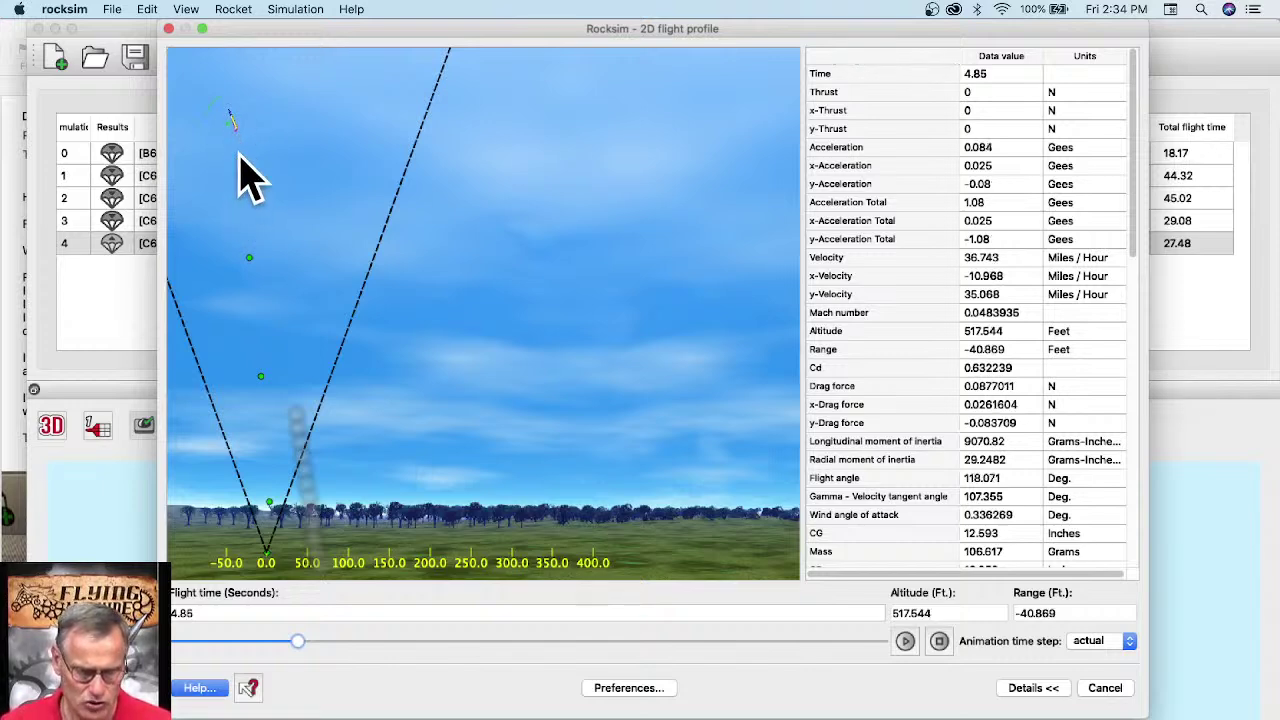
{"action": "key", "text": "Right"}
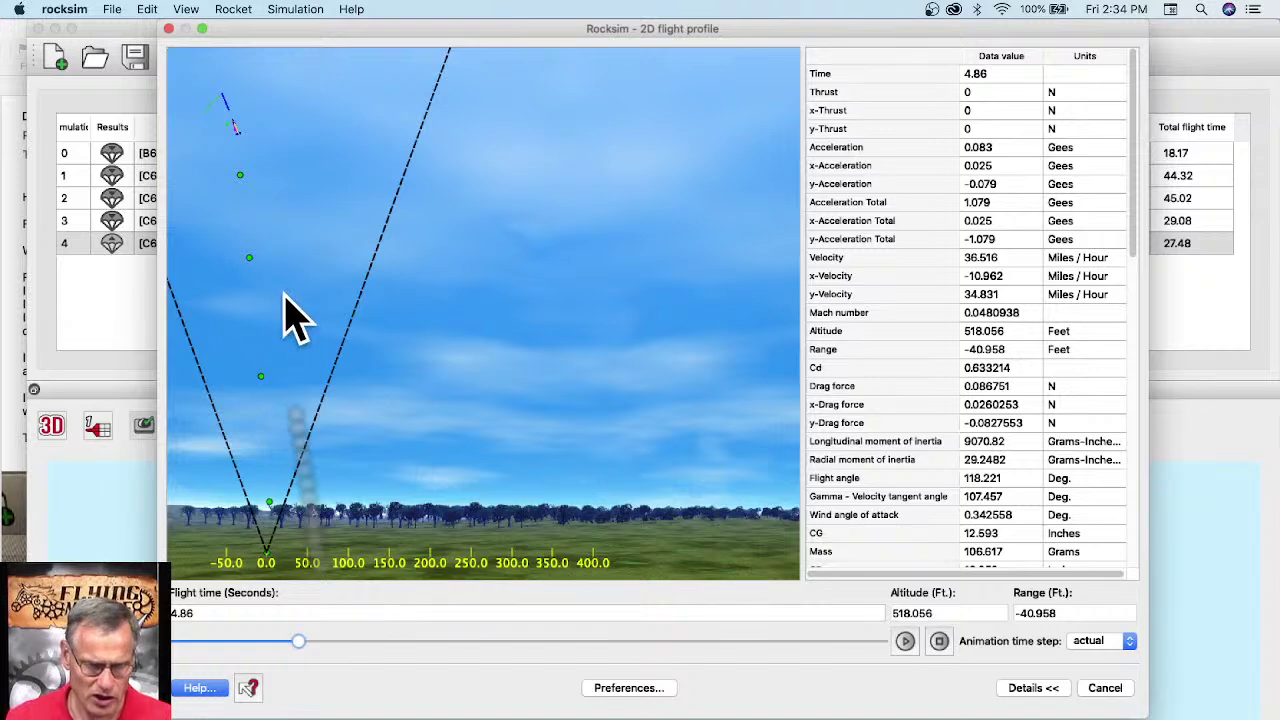
{"action": "key", "text": "Right"}
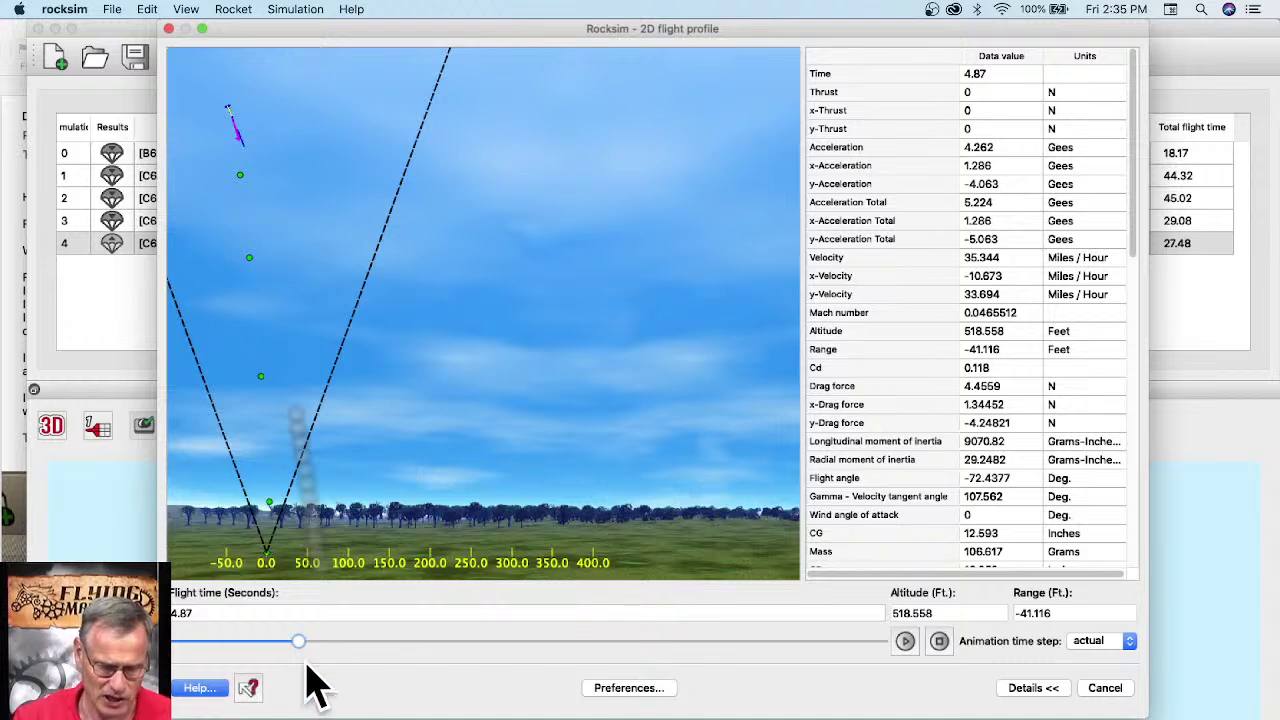
Step: Advance the C6-3 flight in 0.01-second increments from 4.87 seconds past 5.7 seconds, checking the vertical velocity and altitude for apogee
{"action": "key", "text": "Right"}
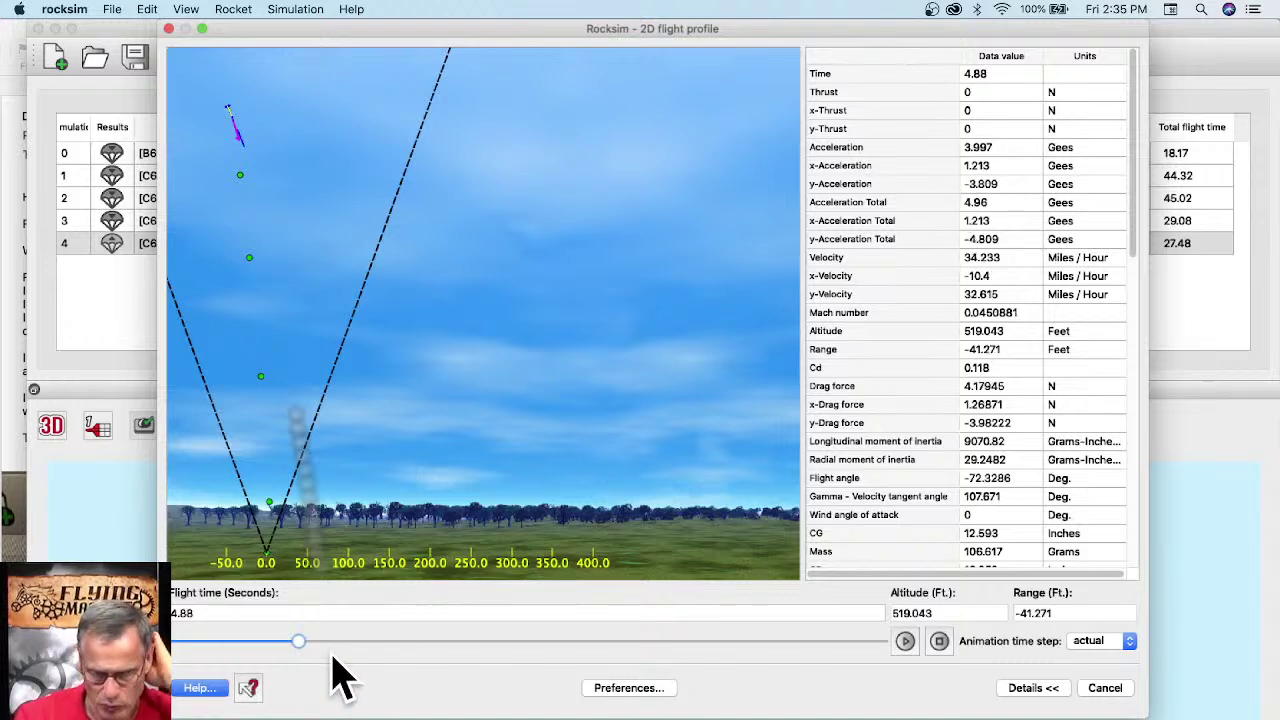
{"action": "key", "text": "Right"}
{"action": "key", "text": "Right"}
{"action": "key", "text": "Right"}
{"action": "key", "text": "Right"}
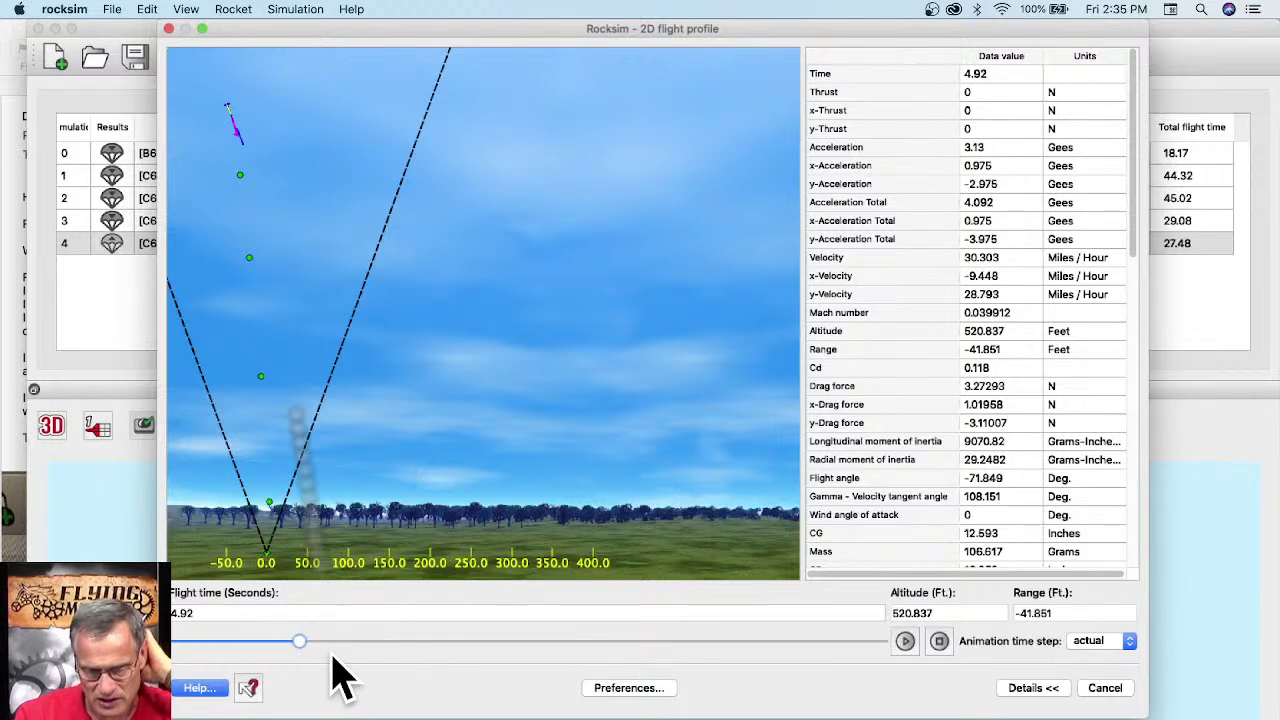
{"action": "key", "text": "Right"}
{"action": "key", "text": "Right"}
{"action": "key", "text": "Right"}
{"action": "key", "text": "Right"}
{"action": "key", "text": "Right"}
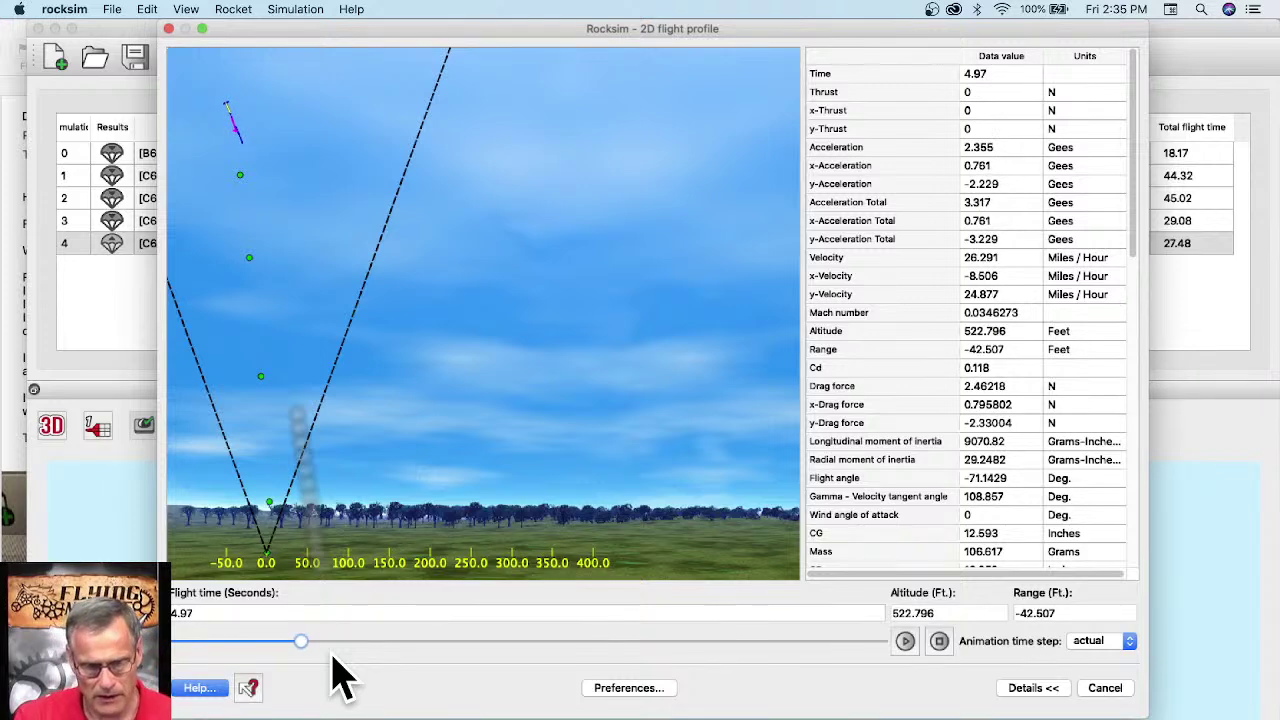
{"action": "key", "text": "Right"}
{"action": "key", "text": "Right"}
{"action": "key", "text": "Right"}
{"action": "key", "text": "Right"}
{"action": "key", "text": "Right"}
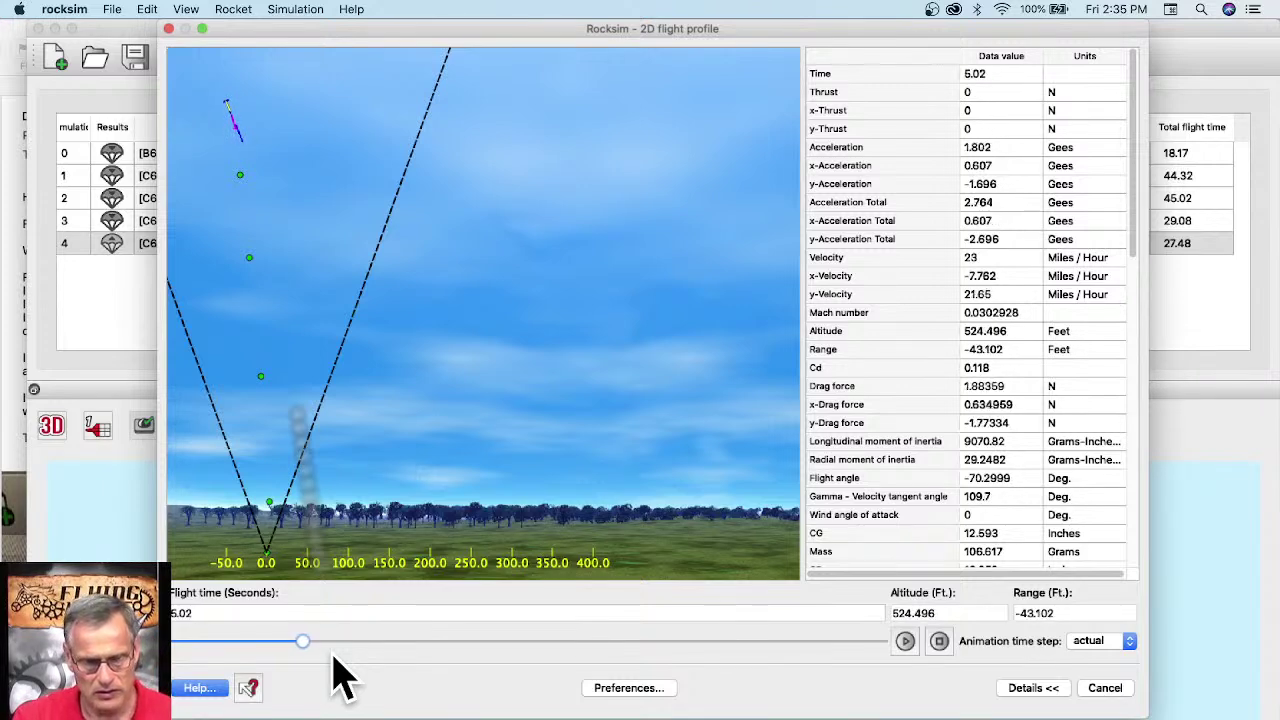
{"action": "key", "text": "Right"}
{"action": "key", "text": "Right"}
{"action": "key", "text": "Right"}
{"action": "key", "text": "Right"}
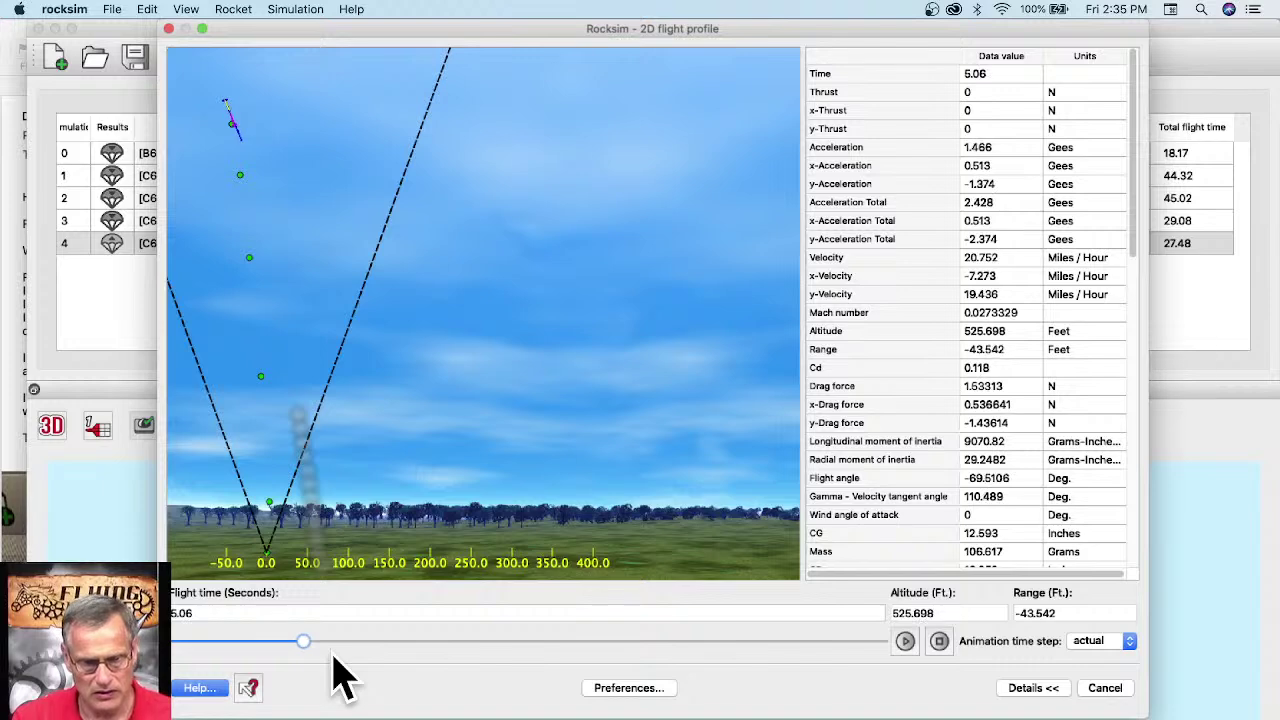
{"action": "key", "text": "Right"}
{"action": "key", "text": "Right"}
{"action": "key", "text": "Right"}
{"action": "key", "text": "Right"}
{"action": "key", "text": "Right"}
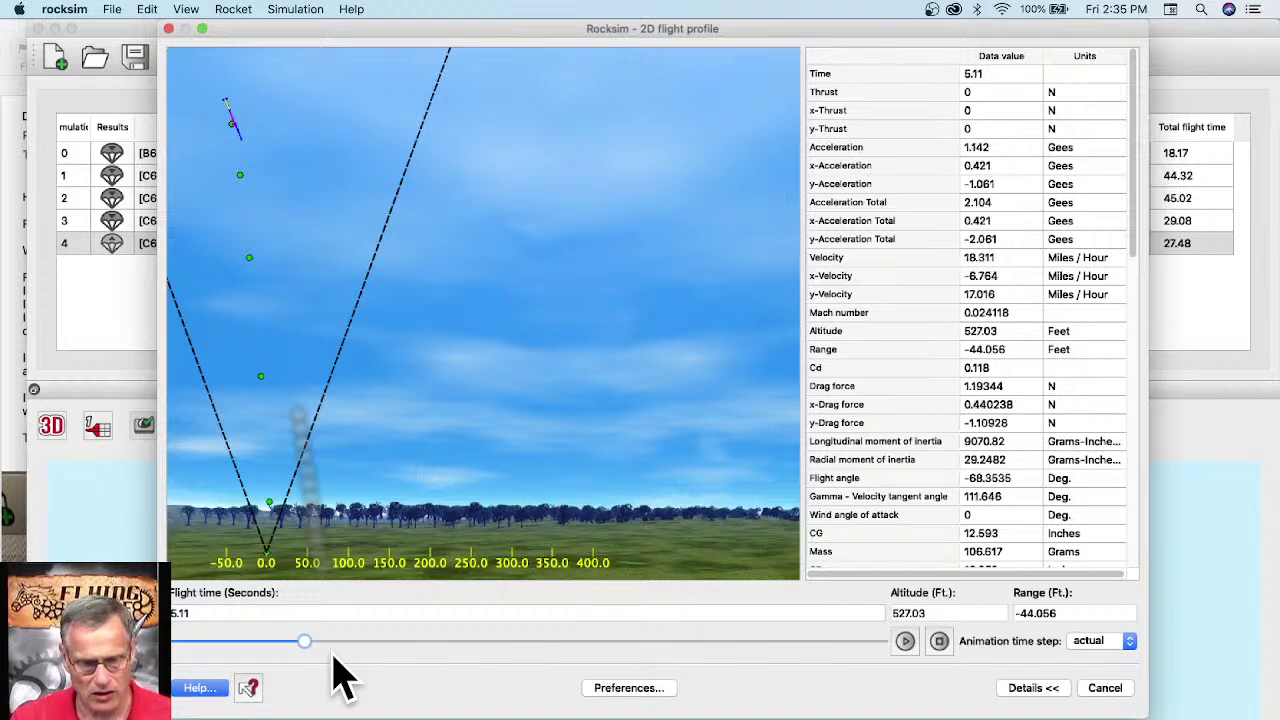
{"action": "key", "text": "Right"}
{"action": "key", "text": "Right"}
{"action": "key", "text": "Right"}
{"action": "key", "text": "Right"}
{"action": "key", "text": "Right"}
{"action": "key", "text": "Right"}
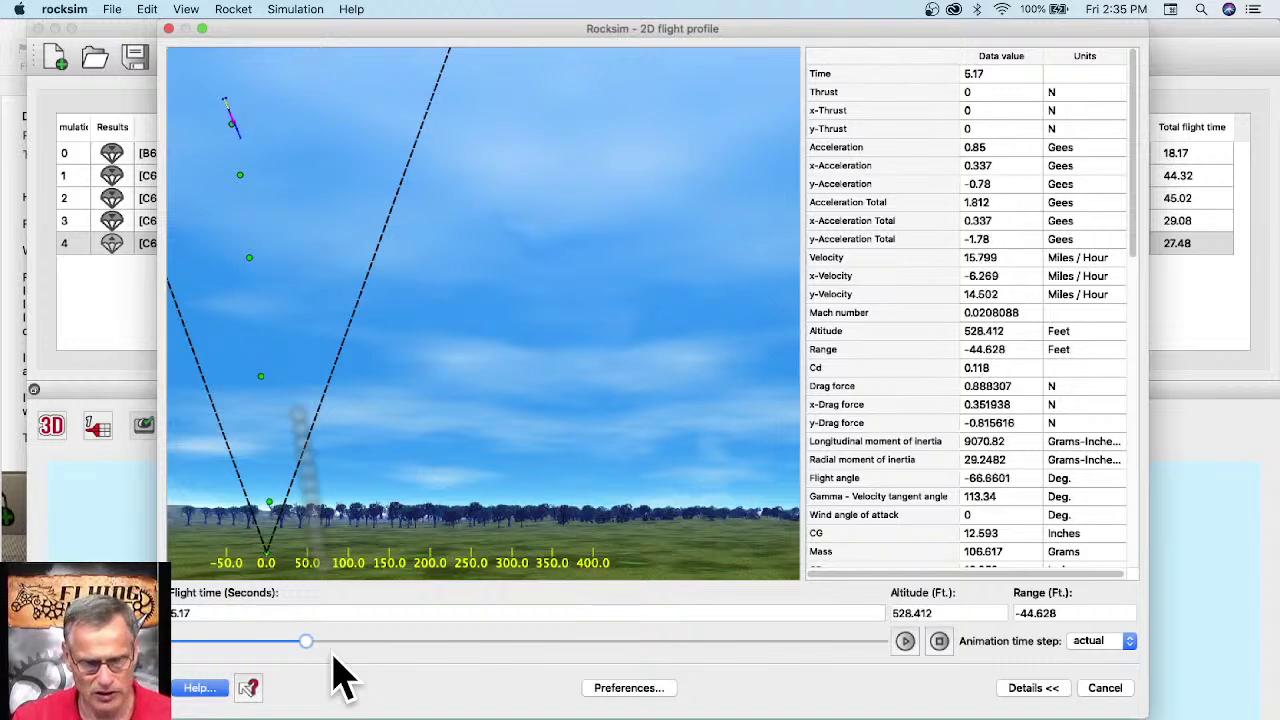
{"action": "key", "text": "Right"}
{"action": "key", "text": "Right"}
{"action": "key", "text": "Right"}
{"action": "key", "text": "Right"}
{"action": "key", "text": "Right"}
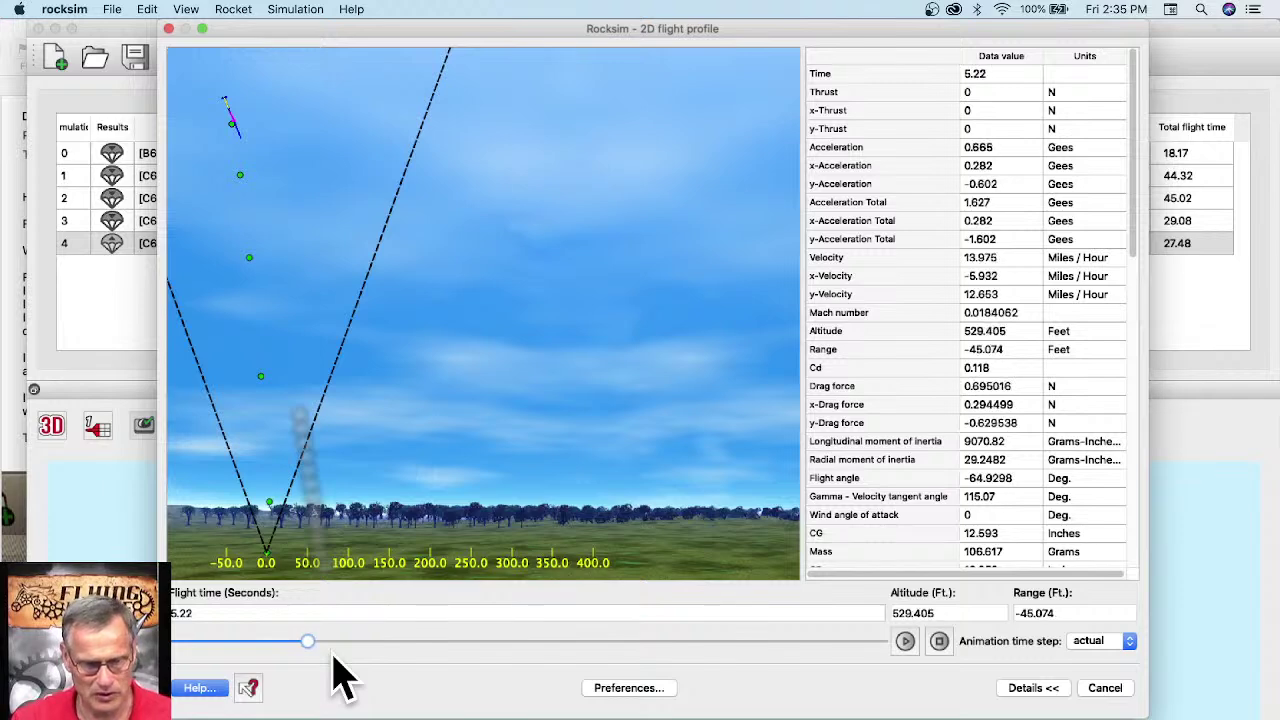
{"action": "key", "text": "Right"}
{"action": "key", "text": "Right"}
{"action": "key", "text": "Right"}
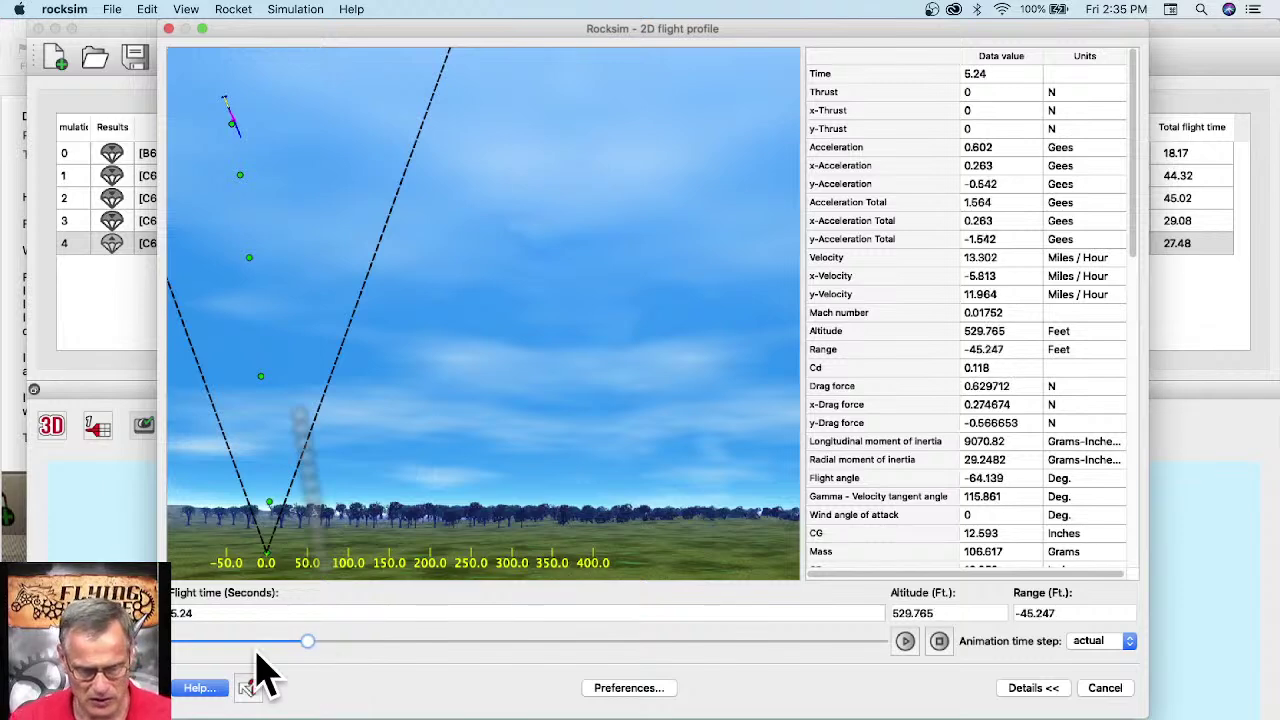
{"action": "key", "text": "Right"}
{"action": "key", "text": "Right"}
{"action": "key", "text": "Right"}
{"action": "key", "text": "Right"}
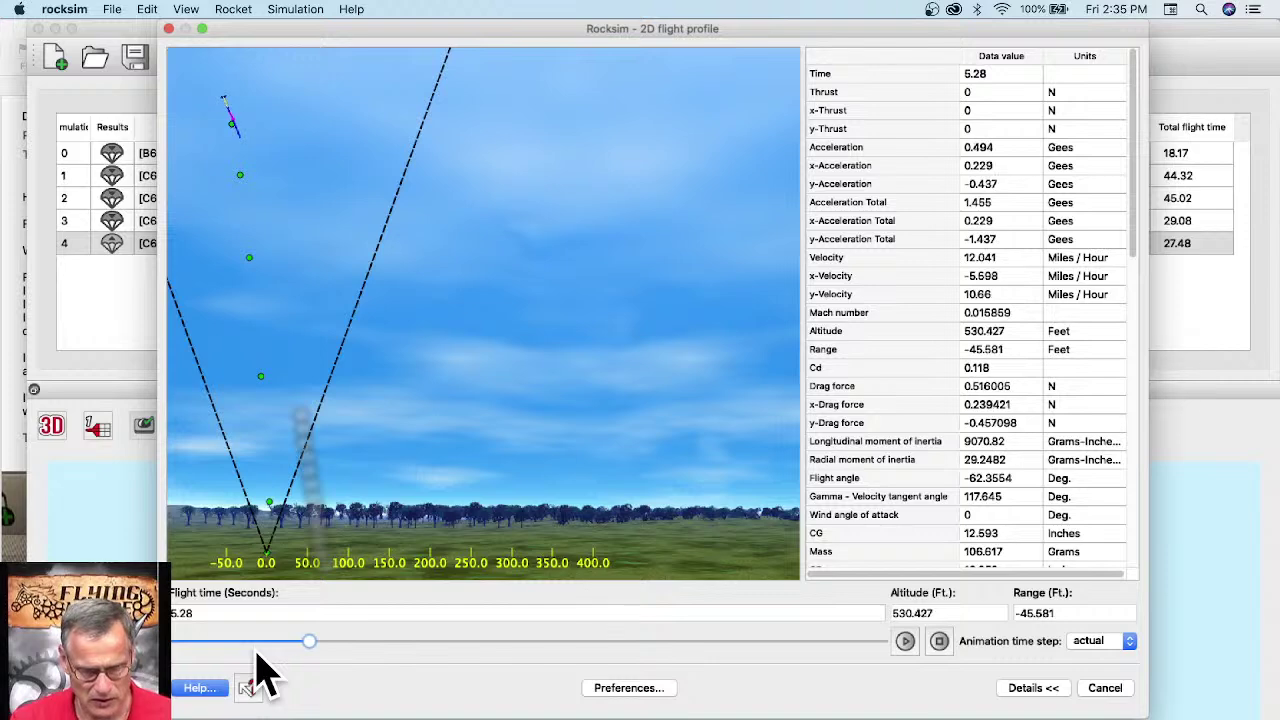
{"action": "key", "text": "Right"}
{"action": "key", "text": "Right"}
{"action": "key", "text": "Right"}
{"action": "key", "text": "Right"}
{"action": "key", "text": "Right"}
{"action": "key", "text": "Right"}
{"action": "key", "text": "Right"}
{"action": "key", "text": "Right"}
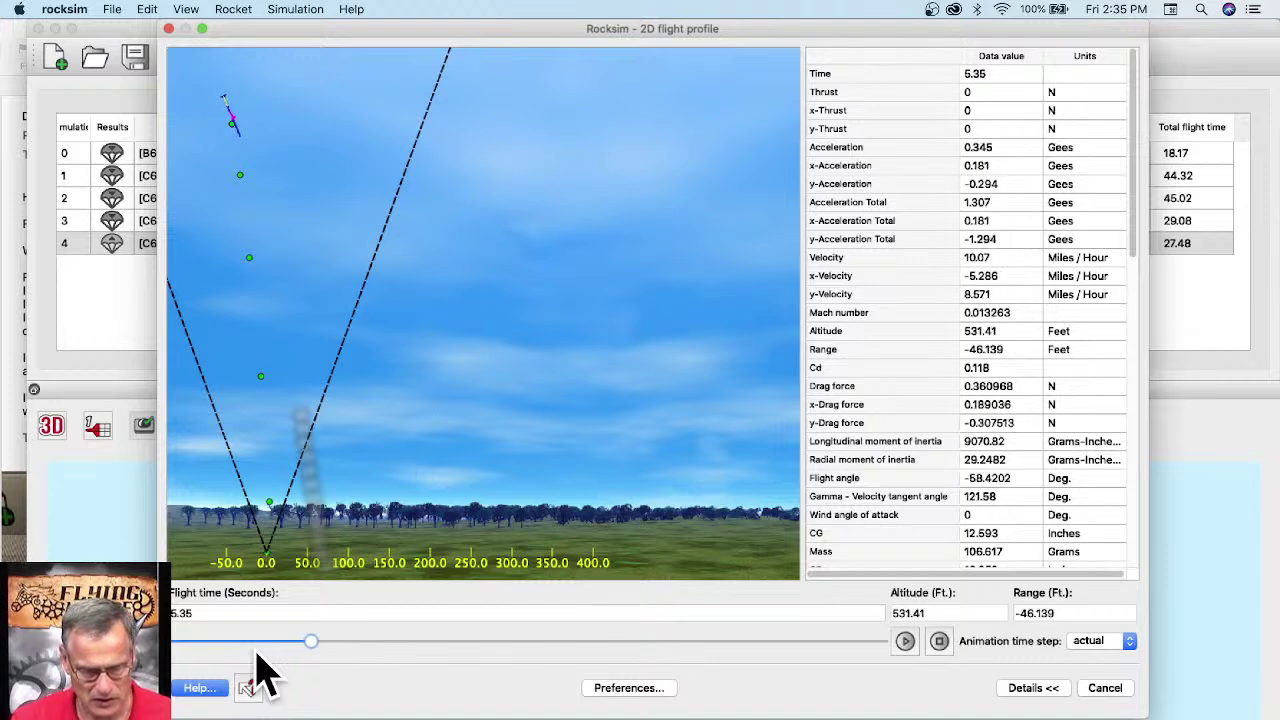
{"action": "key", "text": "Right"}
{"action": "key", "text": "Right"}
{"action": "key", "text": "Right"}
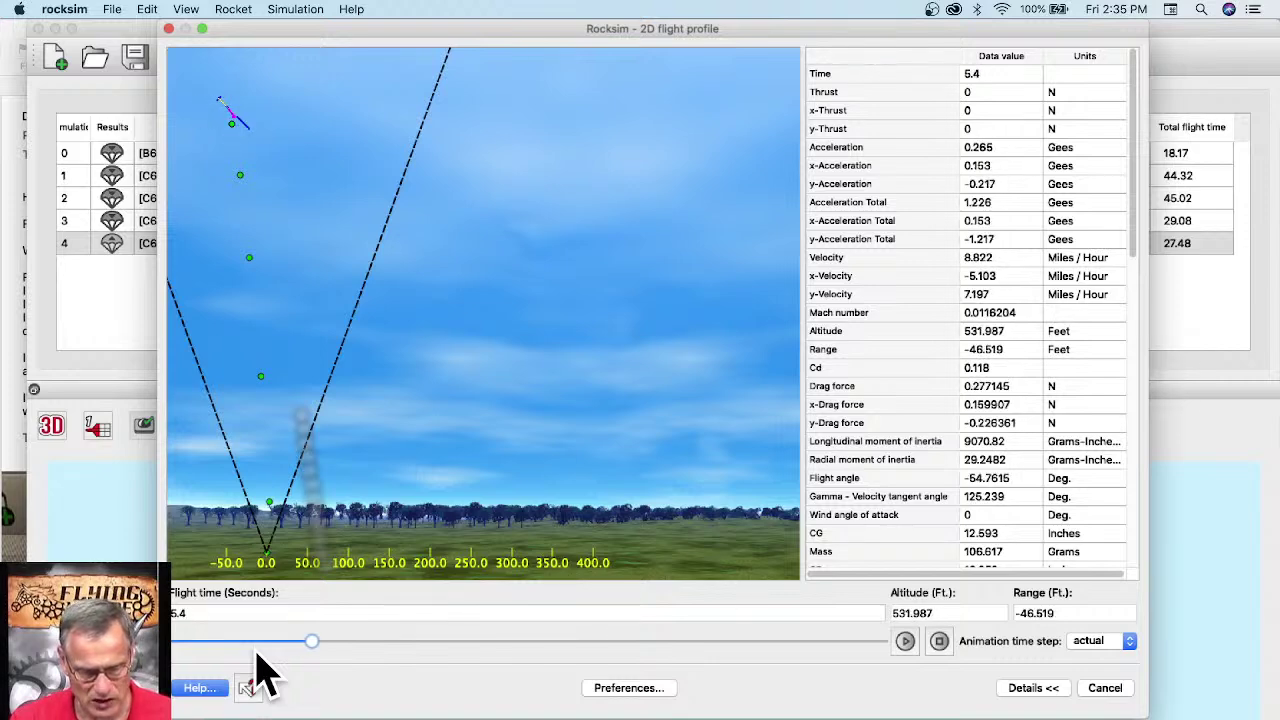
{"action": "key", "text": "Right"}
{"action": "key", "text": "Right"}
{"action": "key", "text": "Right"}
{"action": "key", "text": "Right"}
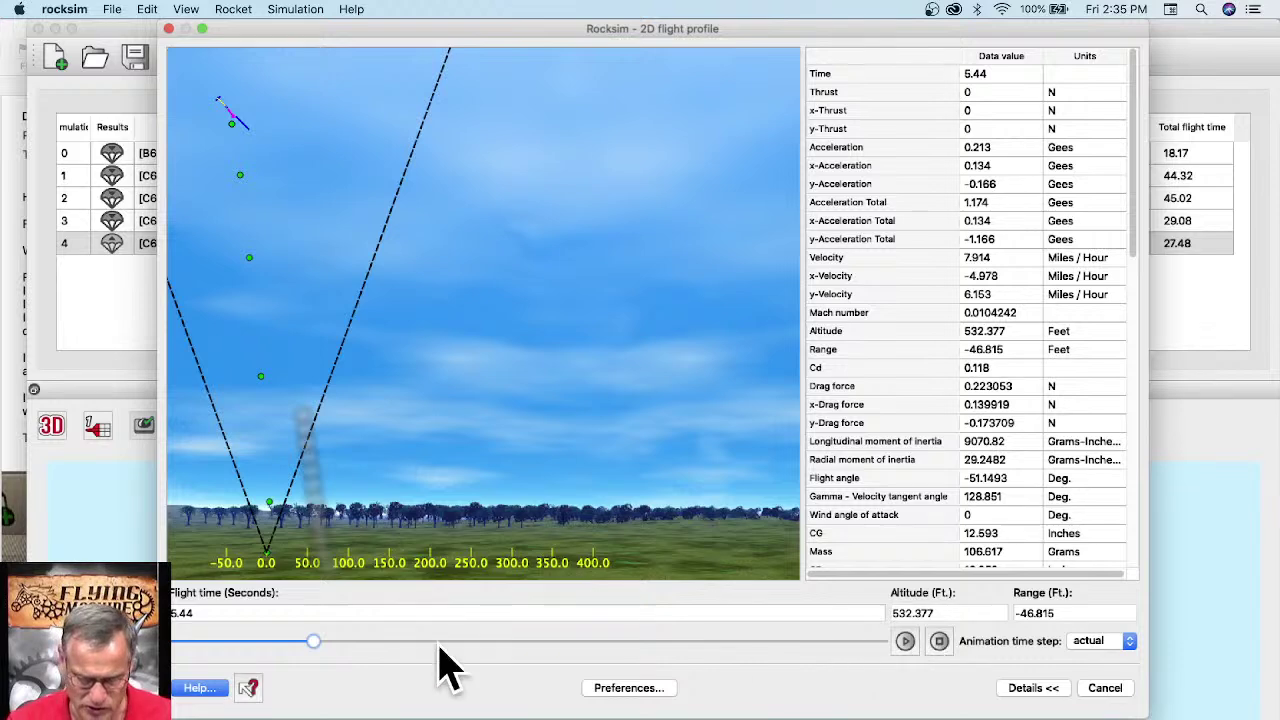
{"action": "key", "text": "Right"}
{"action": "key", "text": "Right"}
{"action": "key", "text": "Right"}
{"action": "key", "text": "Right"}
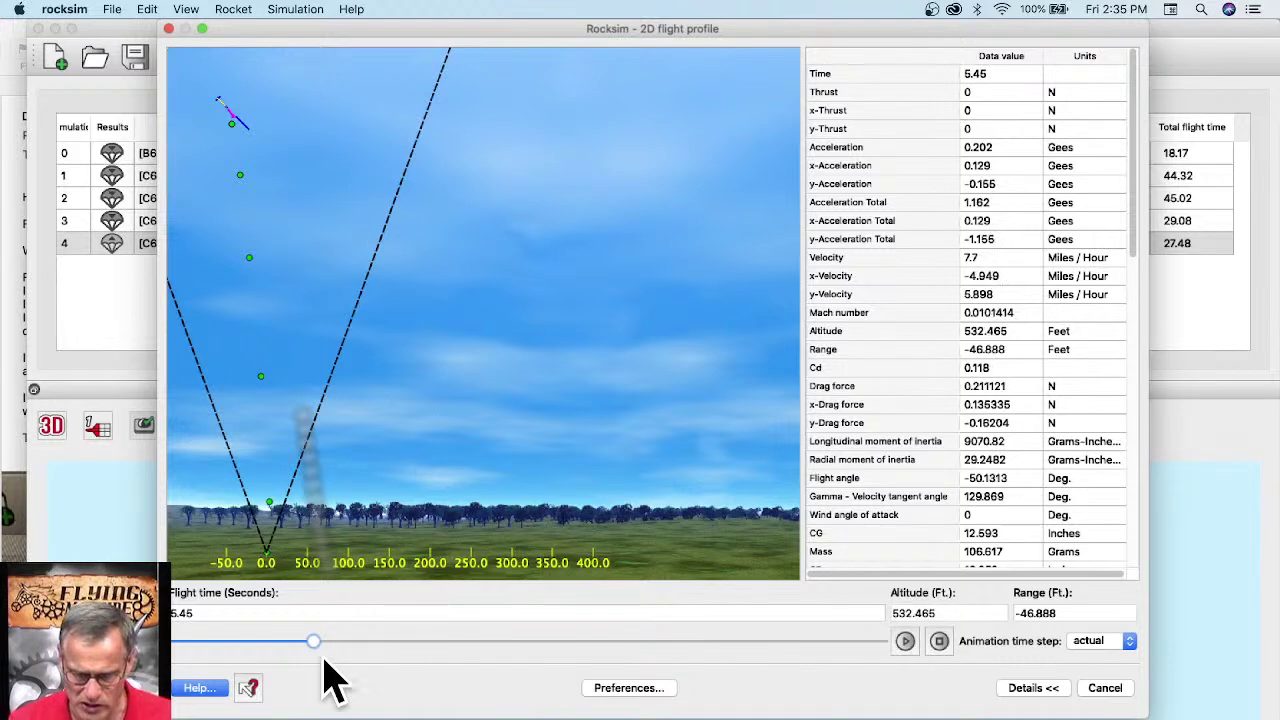
{"action": "key", "text": "Right"}
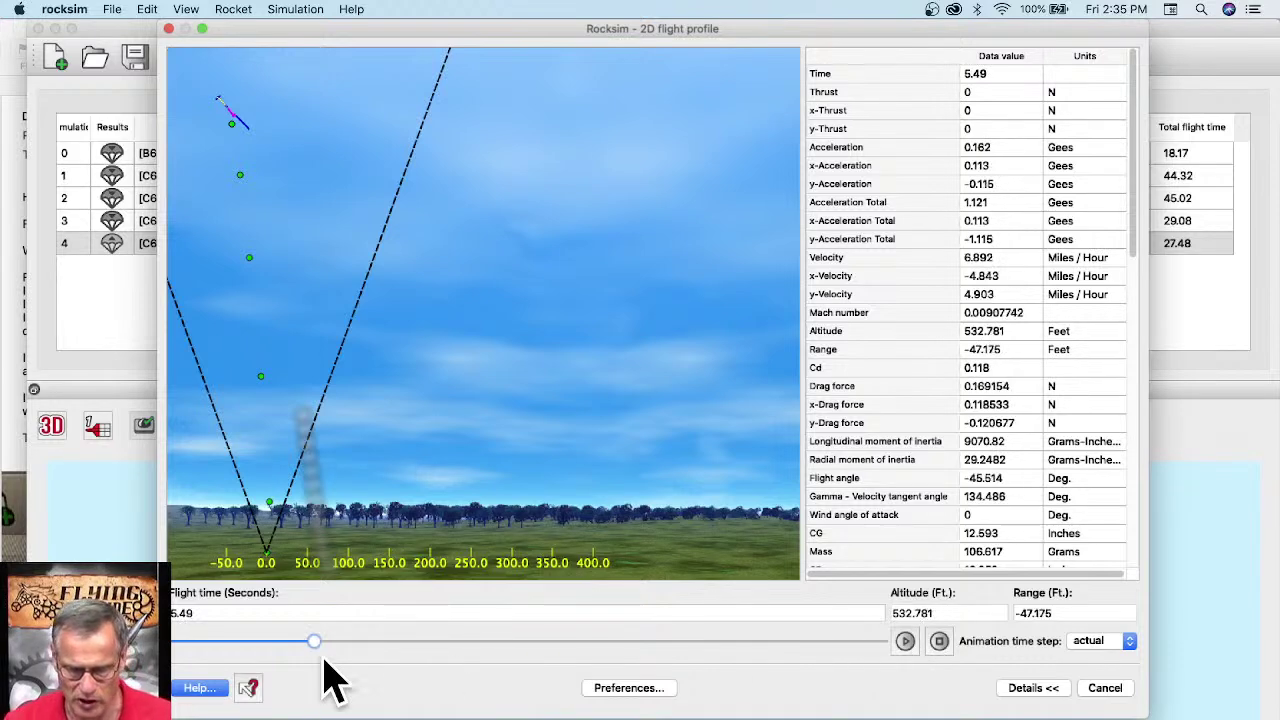
{"action": "key", "text": "Right"}
{"action": "key", "text": "Right"}
{"action": "key", "text": "Right"}
{"action": "key", "text": "Right"}
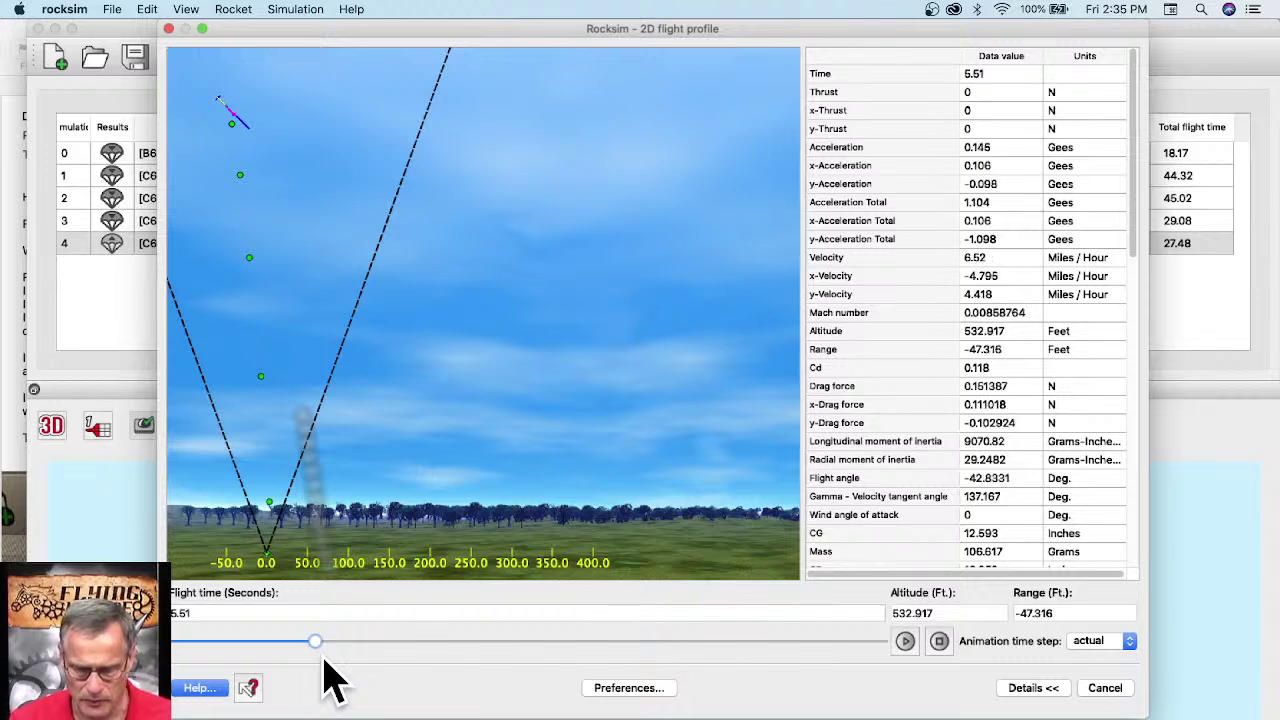
{"action": "key", "text": "Right"}
{"action": "key", "text": "Right"}
{"action": "key", "text": "Right"}
{"action": "key", "text": "Right"}
{"action": "key", "text": "Right"}
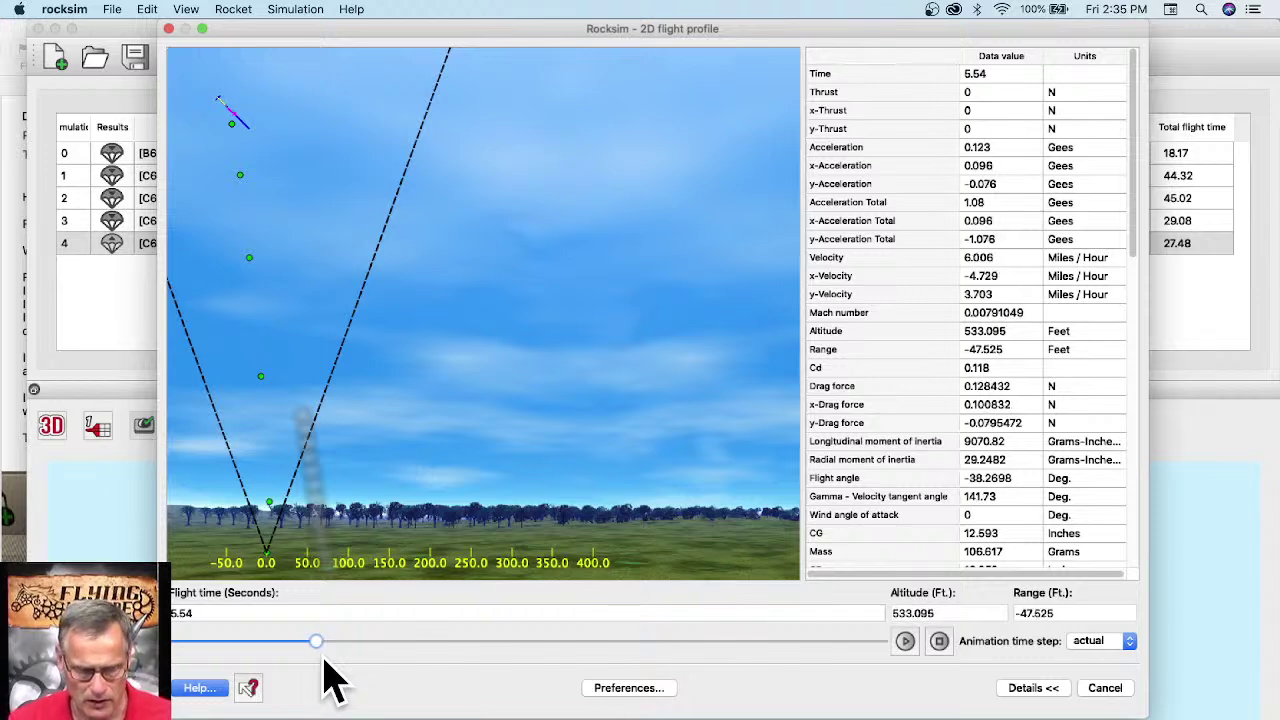
{"action": "key", "text": "Right"}
{"action": "key", "text": "Right"}
{"action": "key", "text": "Right"}
{"action": "key", "text": "Right"}
{"action": "key", "text": "Right"}
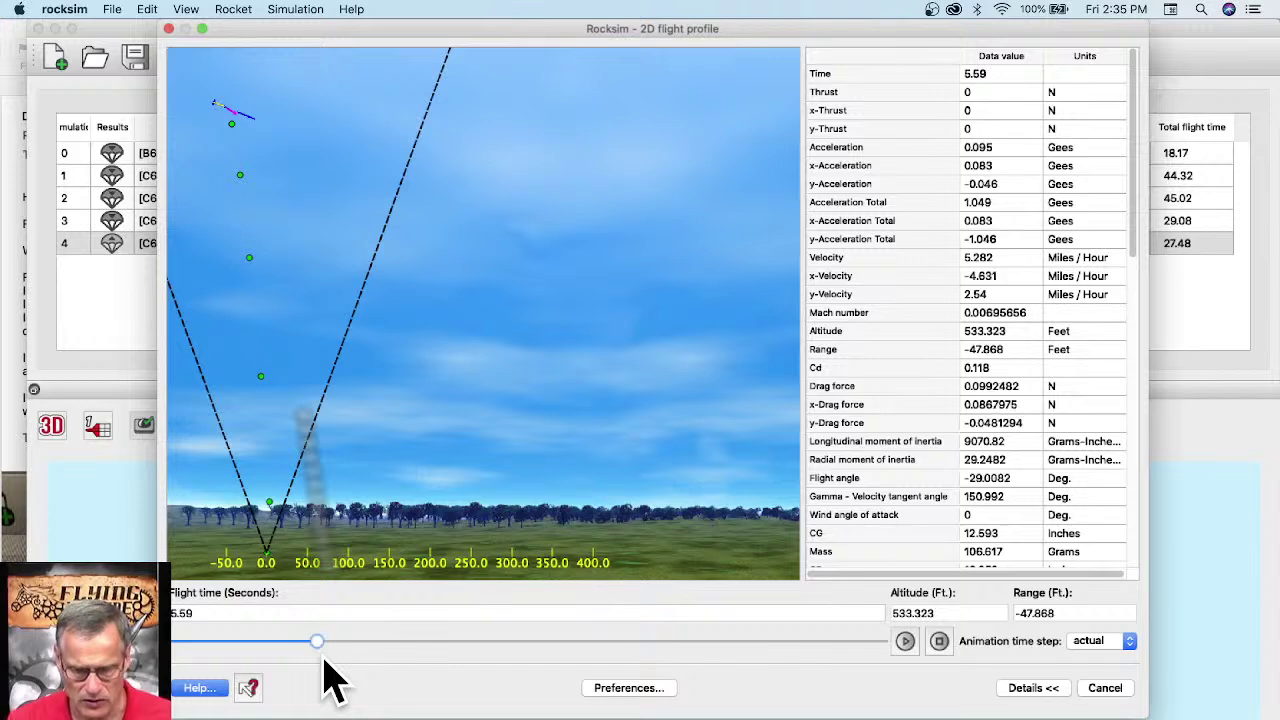
{"action": "key", "text": "Right"}
{"action": "key", "text": "Right"}
{"action": "key", "text": "Right"}
{"action": "key", "text": "Right"}
{"action": "key", "text": "Right"}
{"action": "key", "text": "Right"}
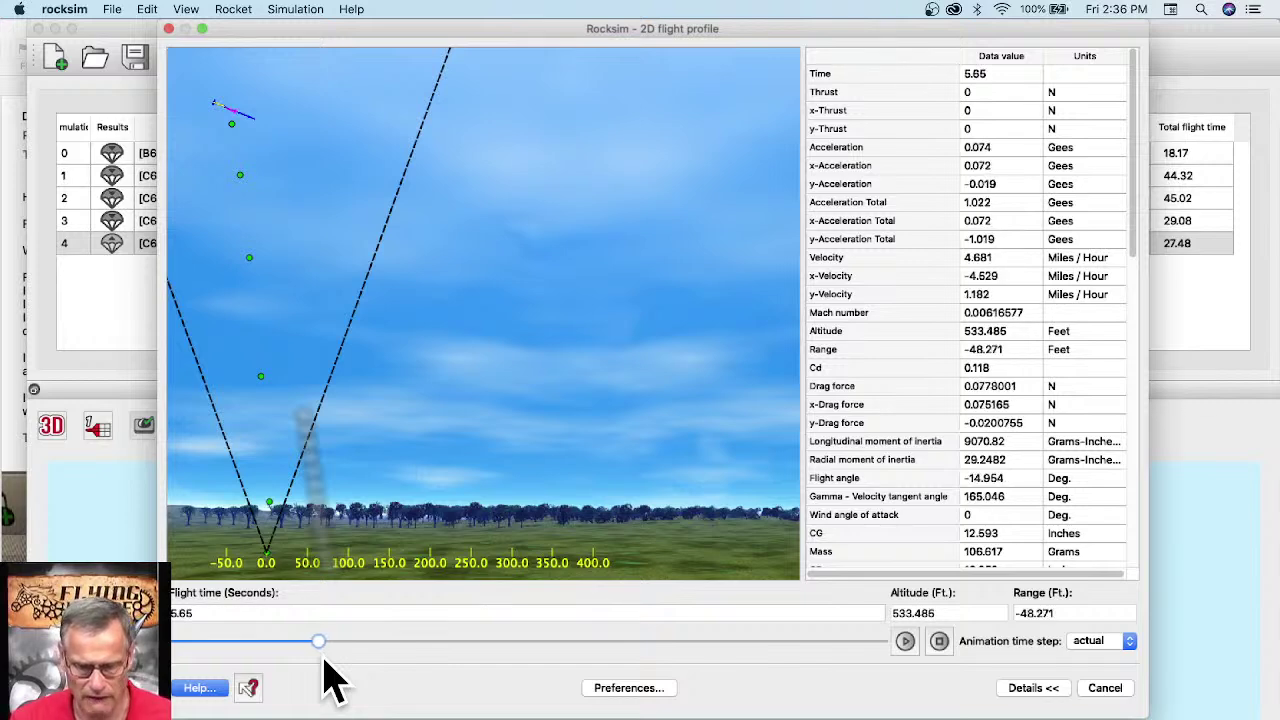
{"action": "key", "text": "Right"}
{"action": "key", "text": "Right"}
{"action": "key", "text": "Right"}
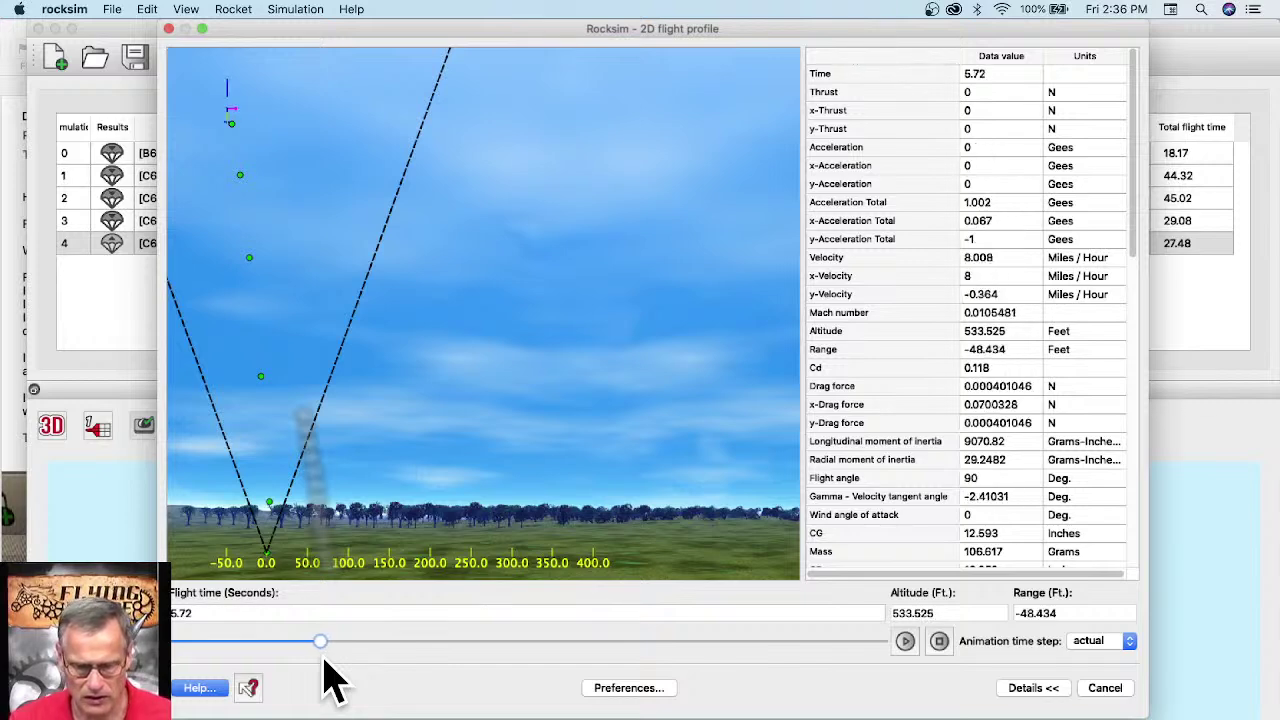
Step: Step the flight time back and forth around apogee and settle on 5.7 seconds
{"action": "key", "text": "Left"}
{"action": "key", "text": "Left"}
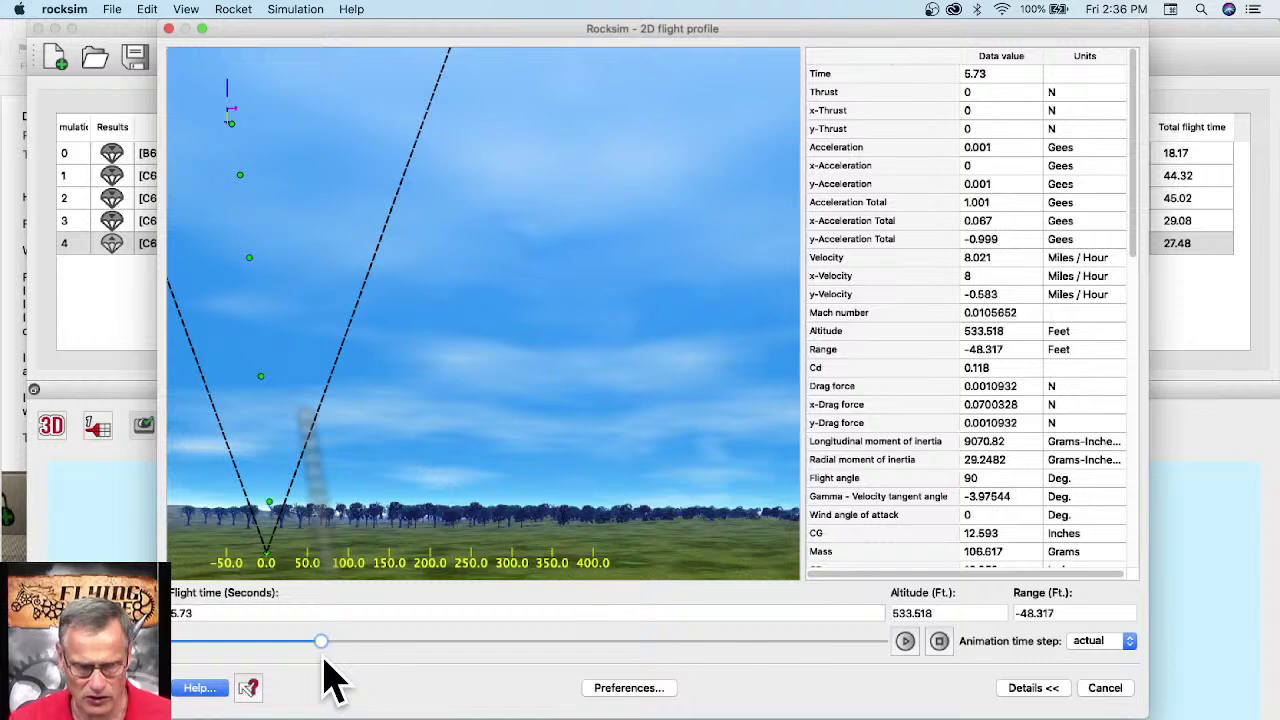
{"action": "key", "text": "Left"}
{"action": "key", "text": "Left"}
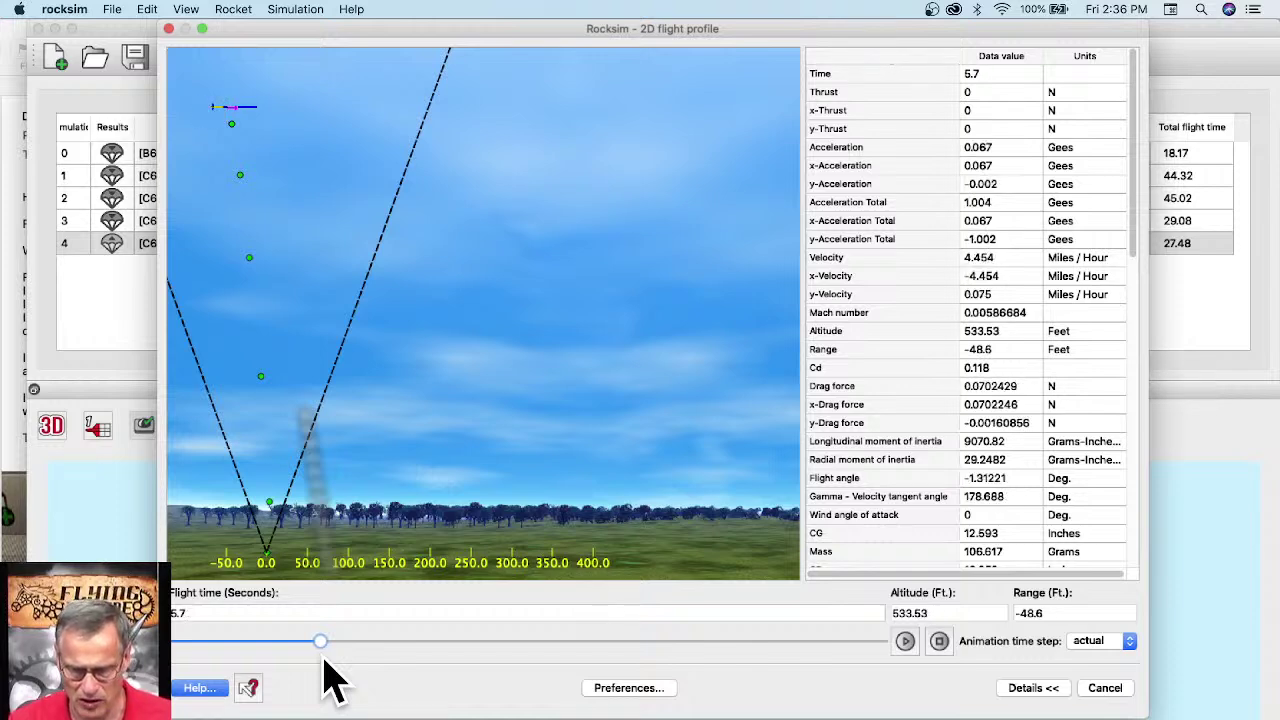
{"action": "key", "text": "Right"}
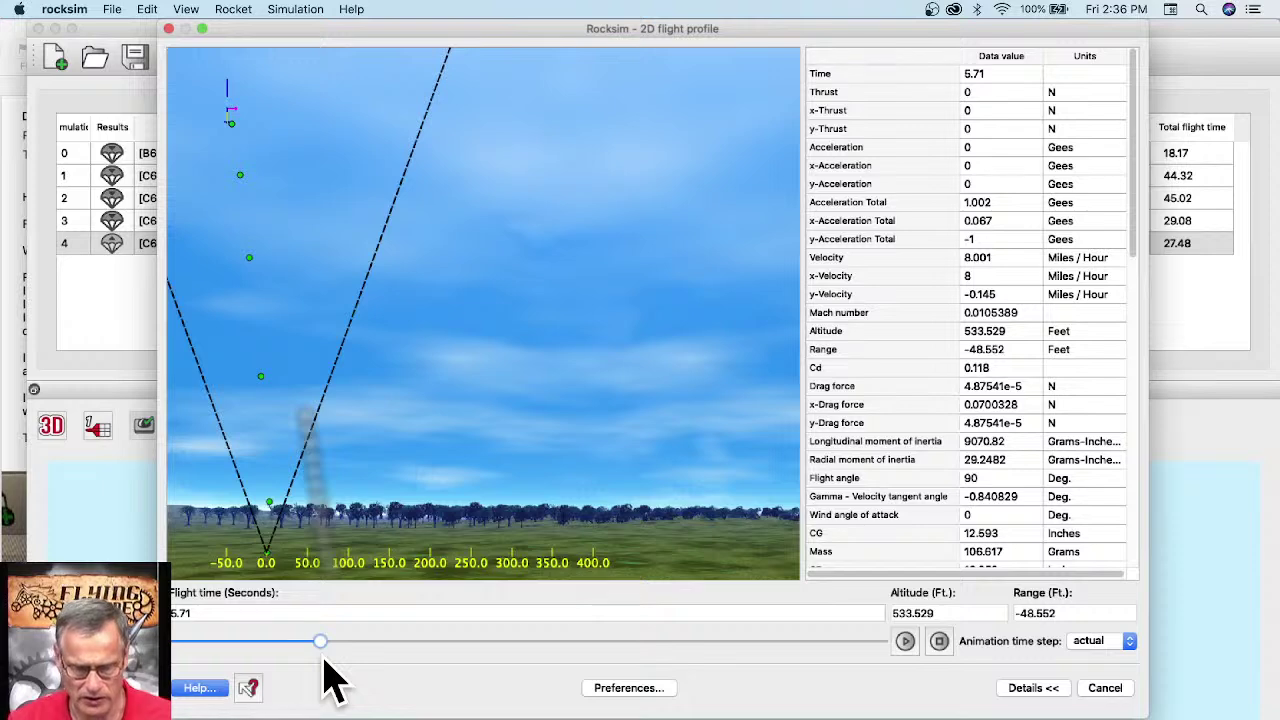
{"action": "key", "text": "Left"}
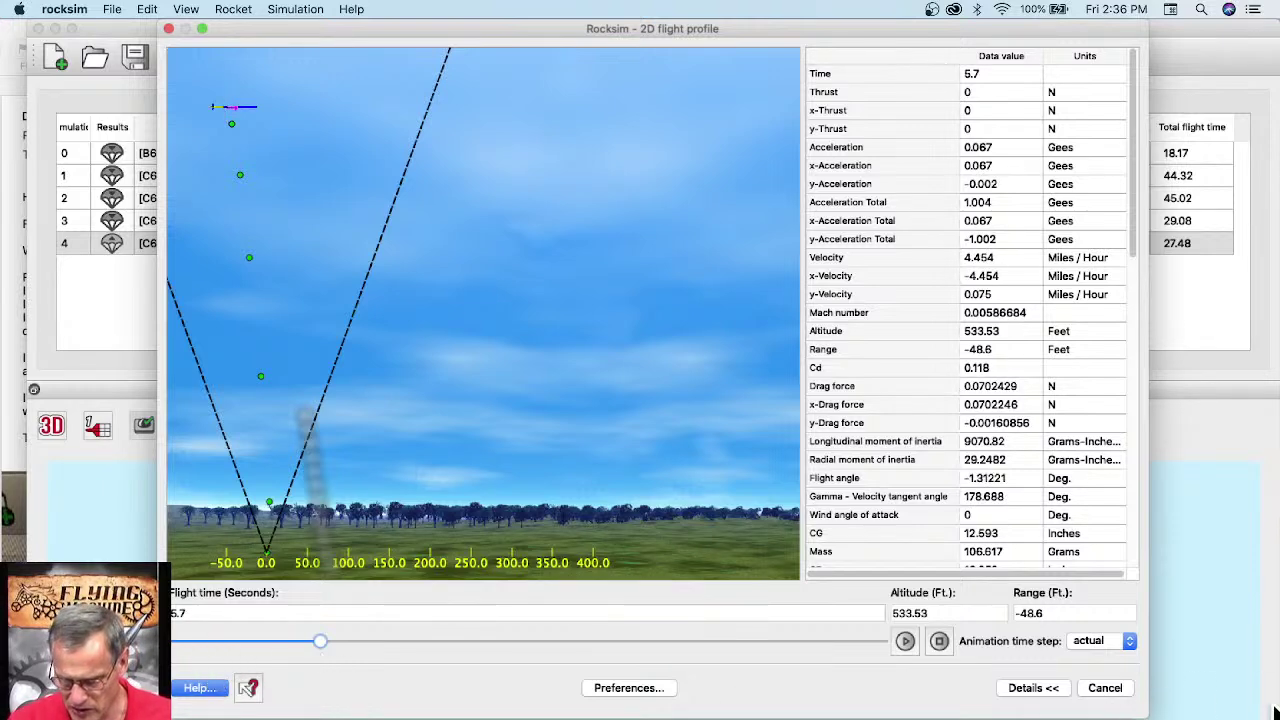
Step: Switch to Calculator and move it over the flight profile, keeping the flight time in the data table visible
{"action": "left_click_drag", "start_coordinate": [1132, 633], "coordinate": [639, 389]}
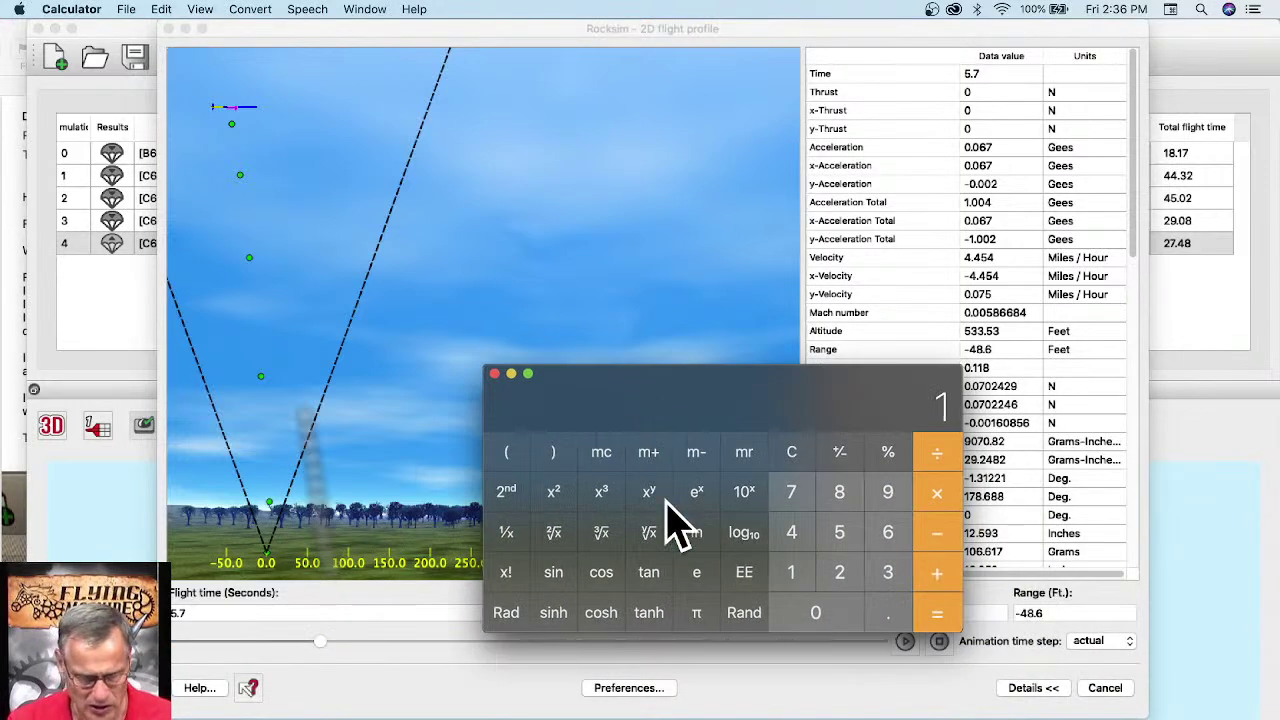
{"action": "left_click", "coordinate": [840, 535]}
{"action": "left_click", "coordinate": [887, 608]}
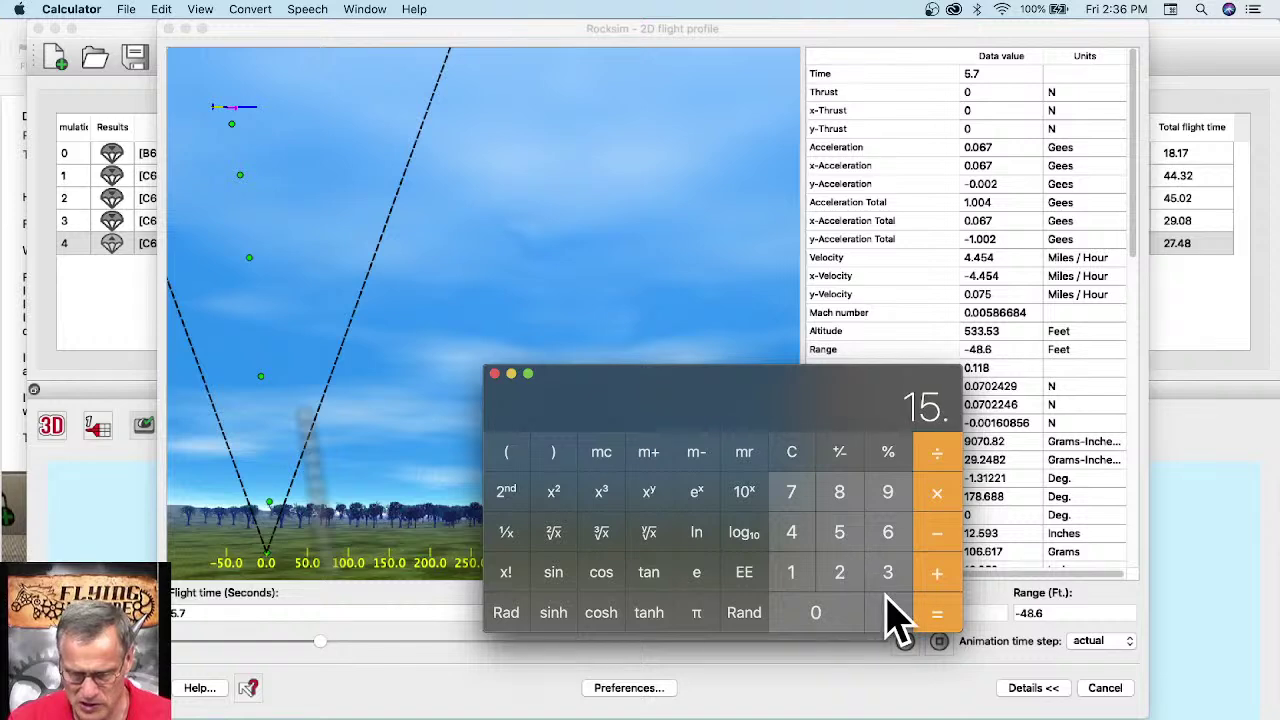
{"action": "left_click", "coordinate": [791, 491]}
{"action": "left_click", "coordinate": [945, 535]}
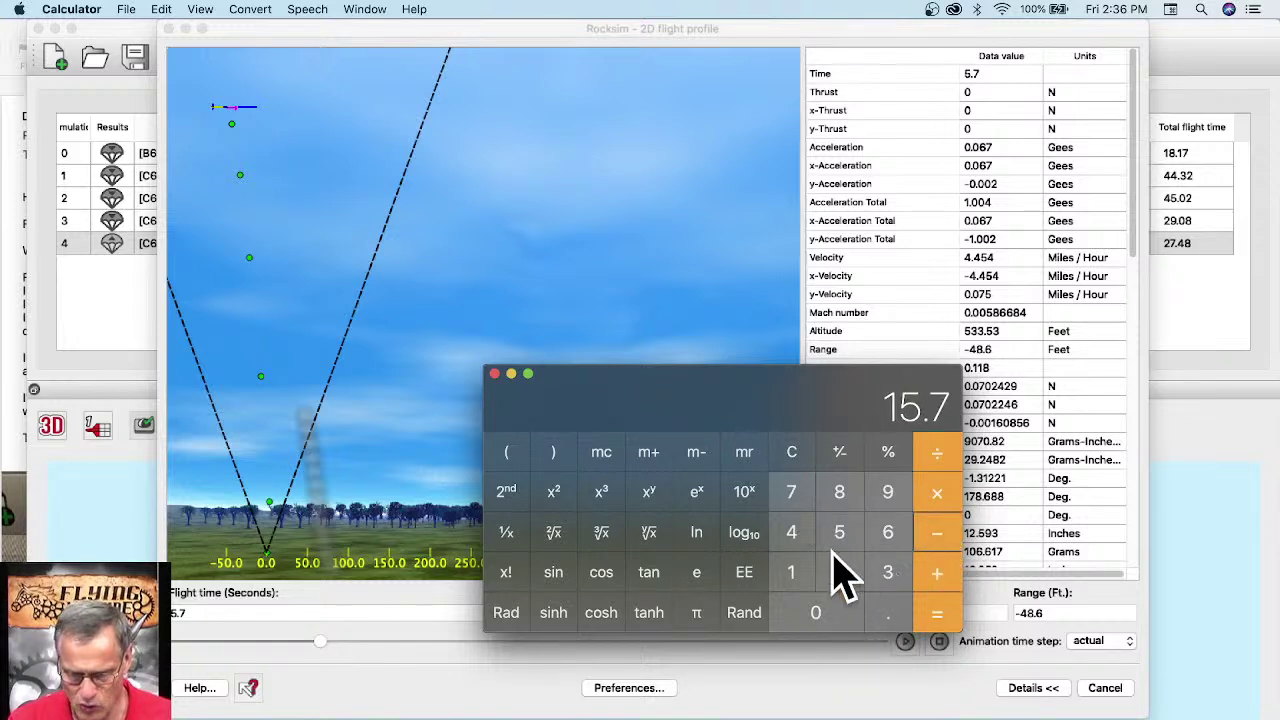
{"action": "left_click", "coordinate": [806, 572]}
{"action": "left_click", "coordinate": [887, 610]}
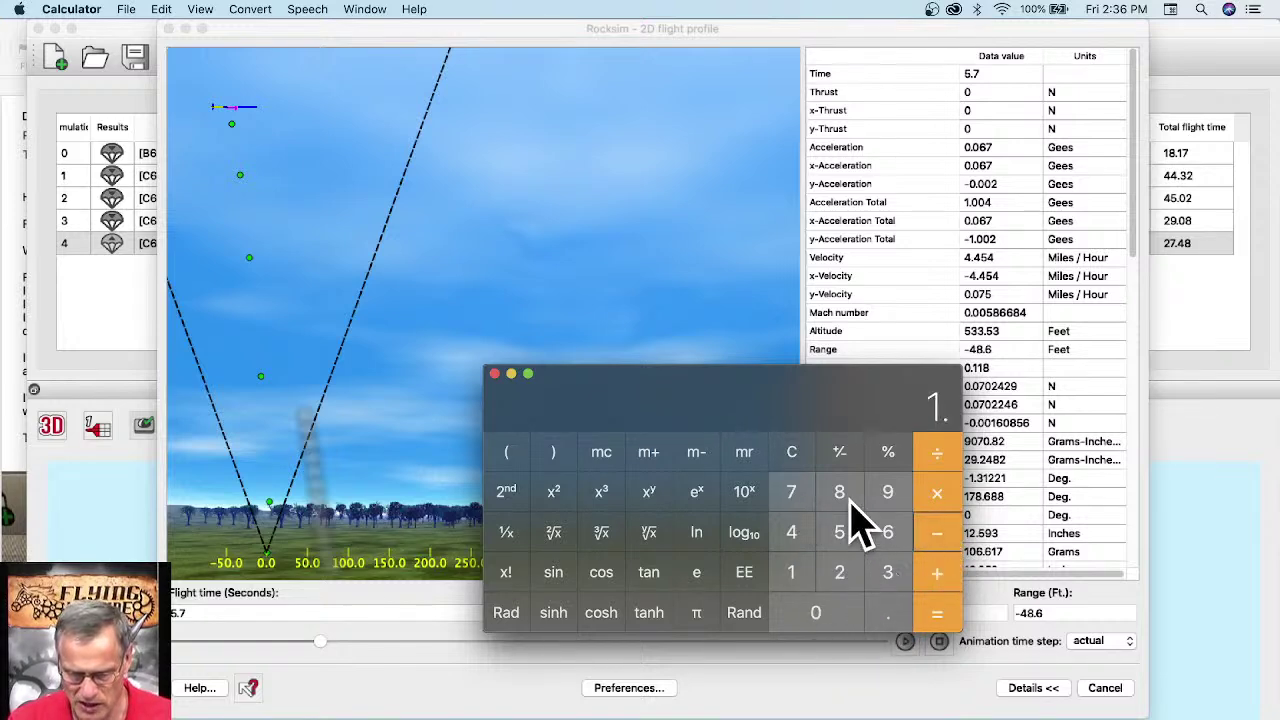
{"action": "left_click", "coordinate": [840, 493]}
{"action": "left_click", "coordinate": [887, 532]}
{"action": "left_click", "coordinate": [937, 612]}
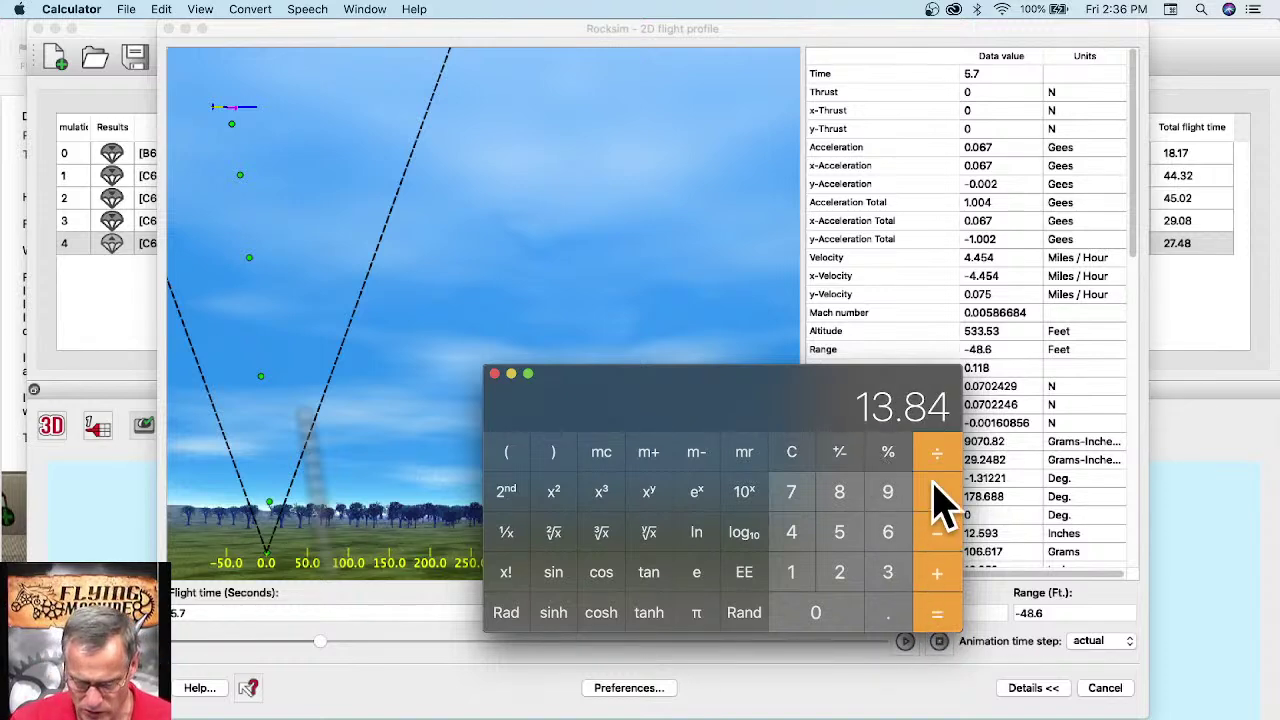
{"action": "left_click", "coordinate": [793, 456]}
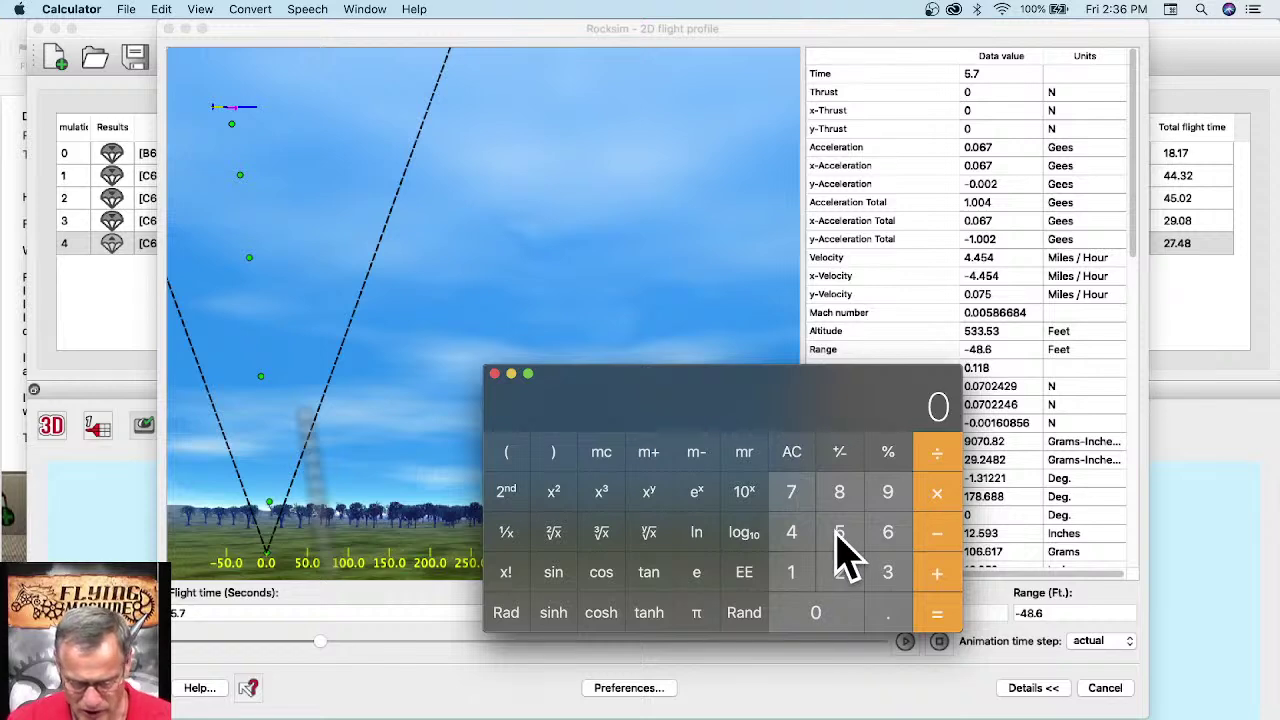
Step: Calculate the optimal delay by subtracting the 1.86-second burnout time from the 5.7-second apogee time
{"action": "left_click", "coordinate": [840, 533]}
{"action": "left_click", "coordinate": [888, 612]}
{"action": "left_click", "coordinate": [791, 492]}
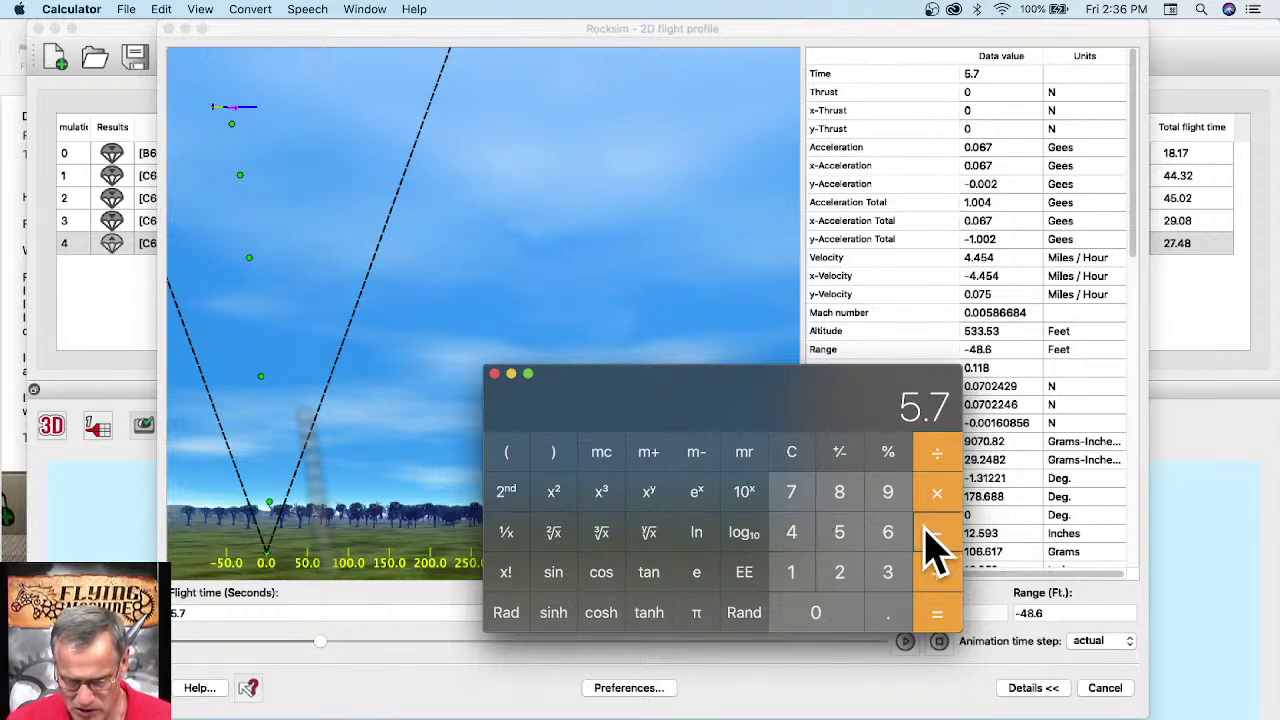
{"action": "left_click", "coordinate": [810, 570]}
{"action": "left_click", "coordinate": [888, 606]}
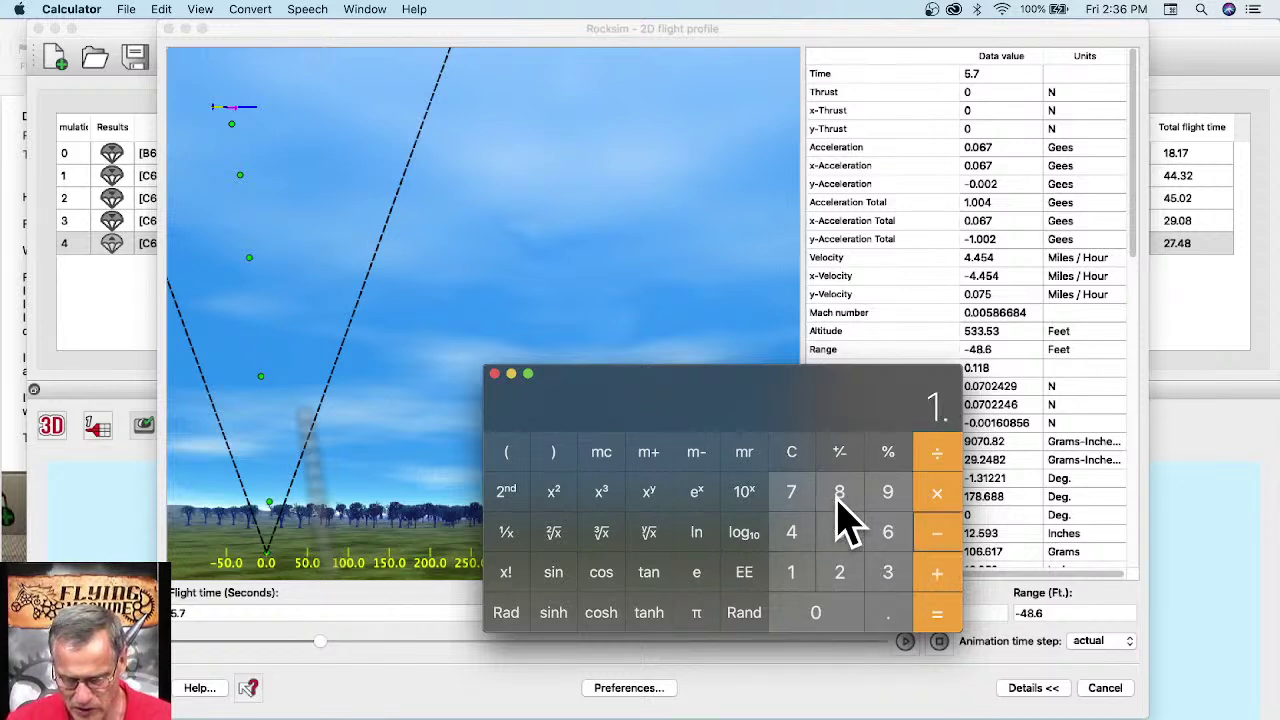
{"action": "left_click", "coordinate": [839, 498]}
{"action": "left_click", "coordinate": [887, 532]}
{"action": "left_click", "coordinate": [937, 612]}
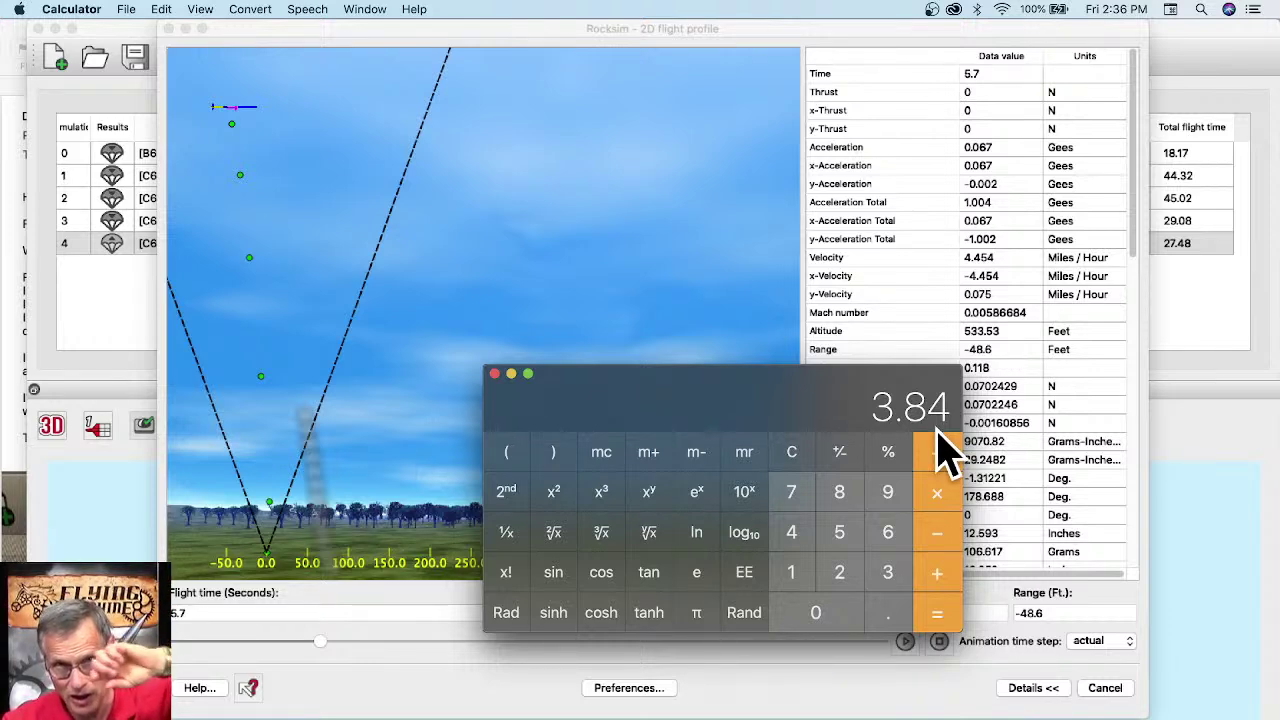
Step: Close Calculator and the 2D flight profile, and select simulation 3 with the C6-5 engine in the simulation list
{"action": "left_click", "coordinate": [494, 374]}
{"action": "left_click", "coordinate": [1100, 688]}
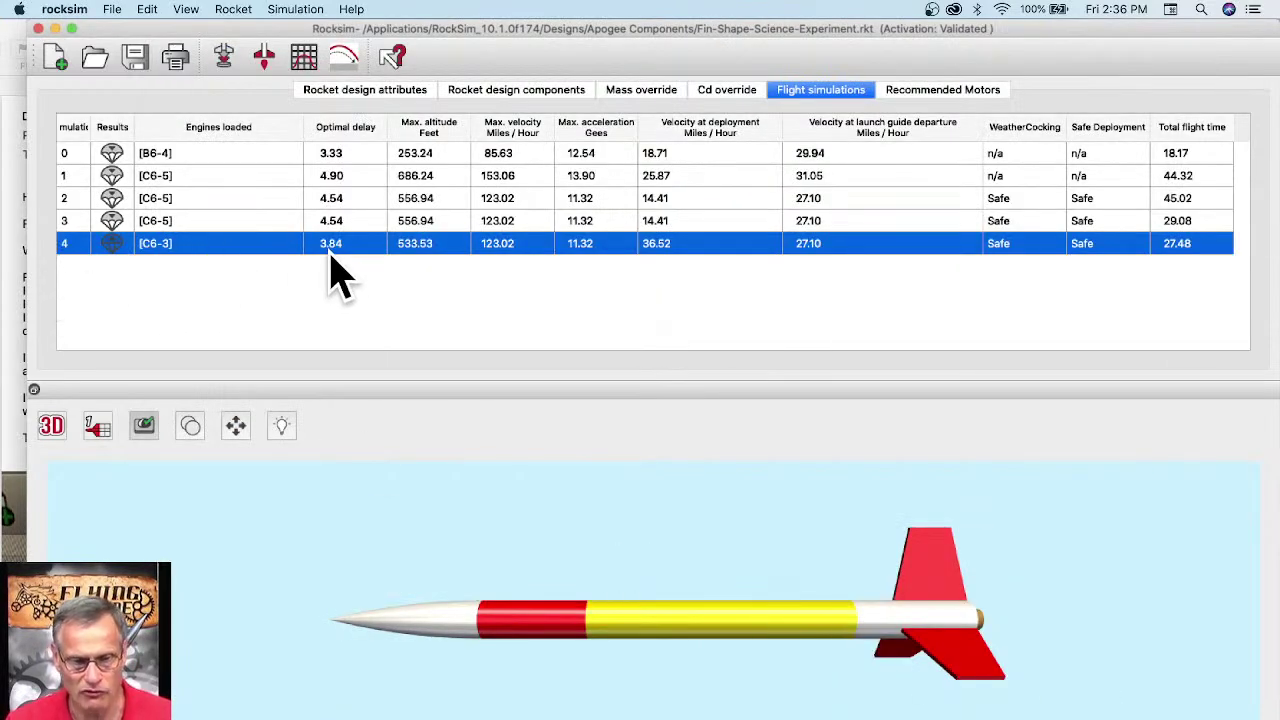
{"action": "left_click", "coordinate": [205, 224]}
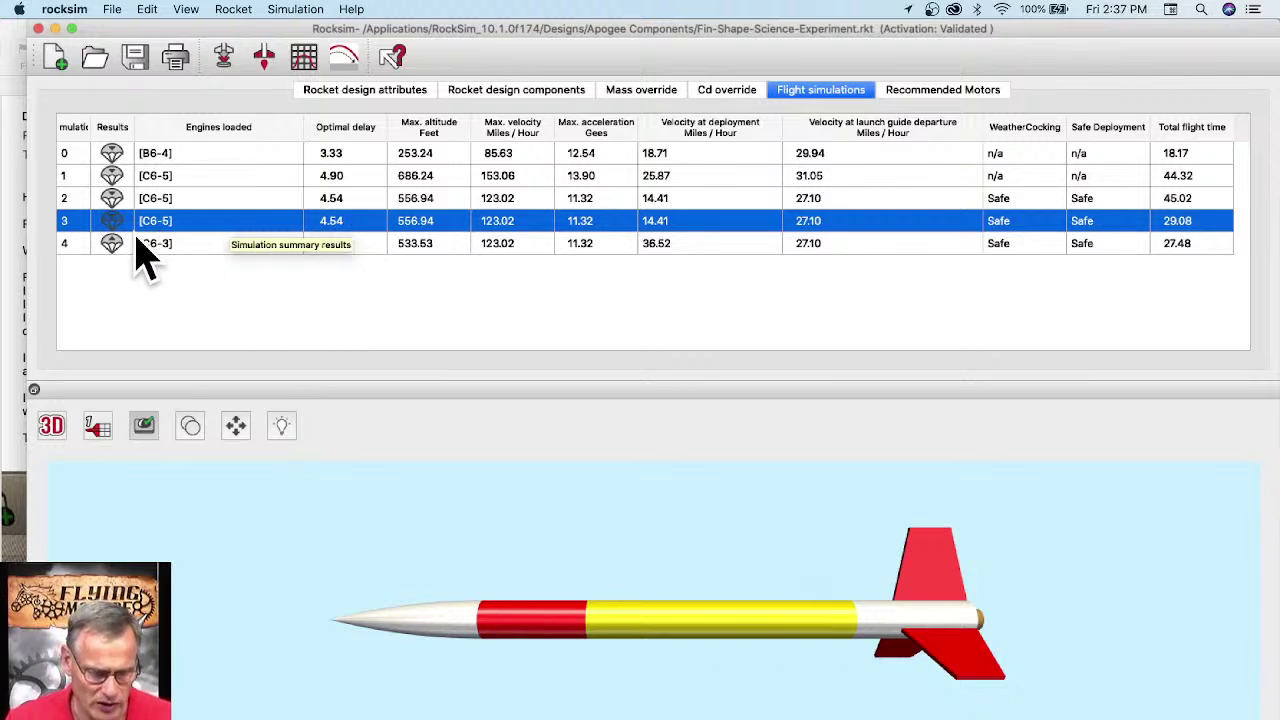
Step: Run a new simulation with the C6 engine's ejection delay set to 7 seconds
{"action": "left_click", "coordinate": [163, 294]}
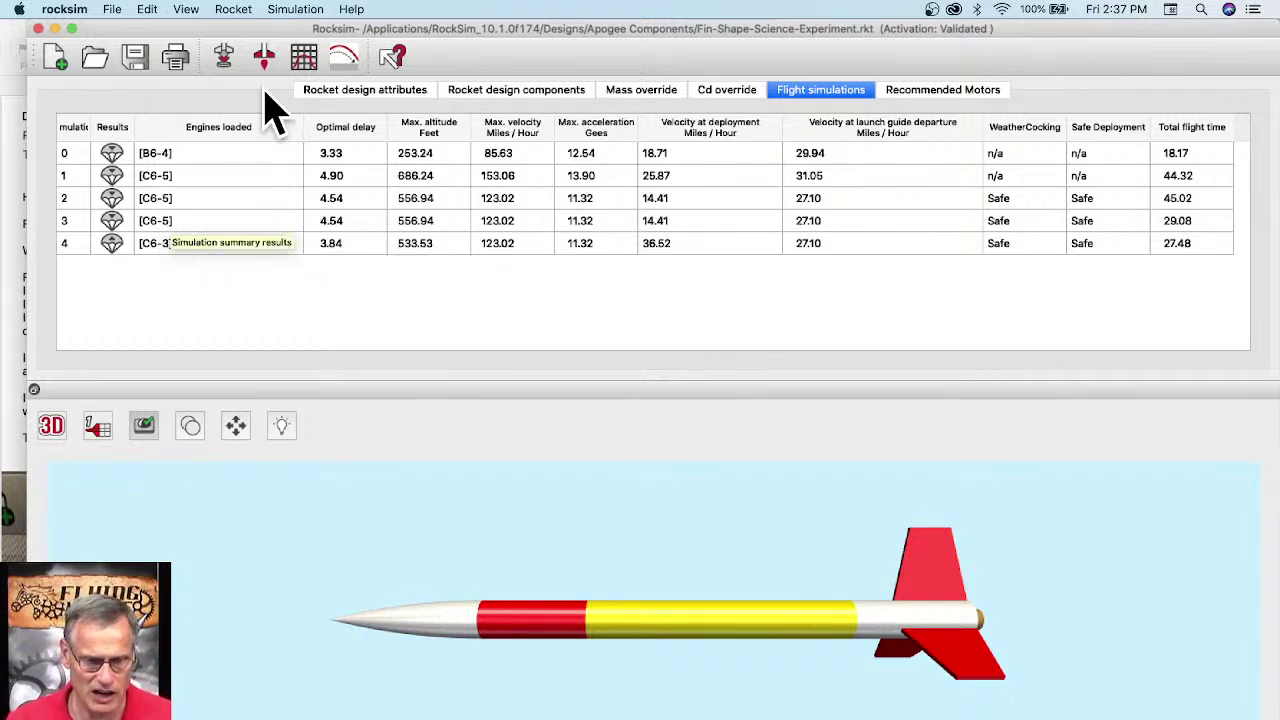
{"action": "left_click", "coordinate": [332, 225]}
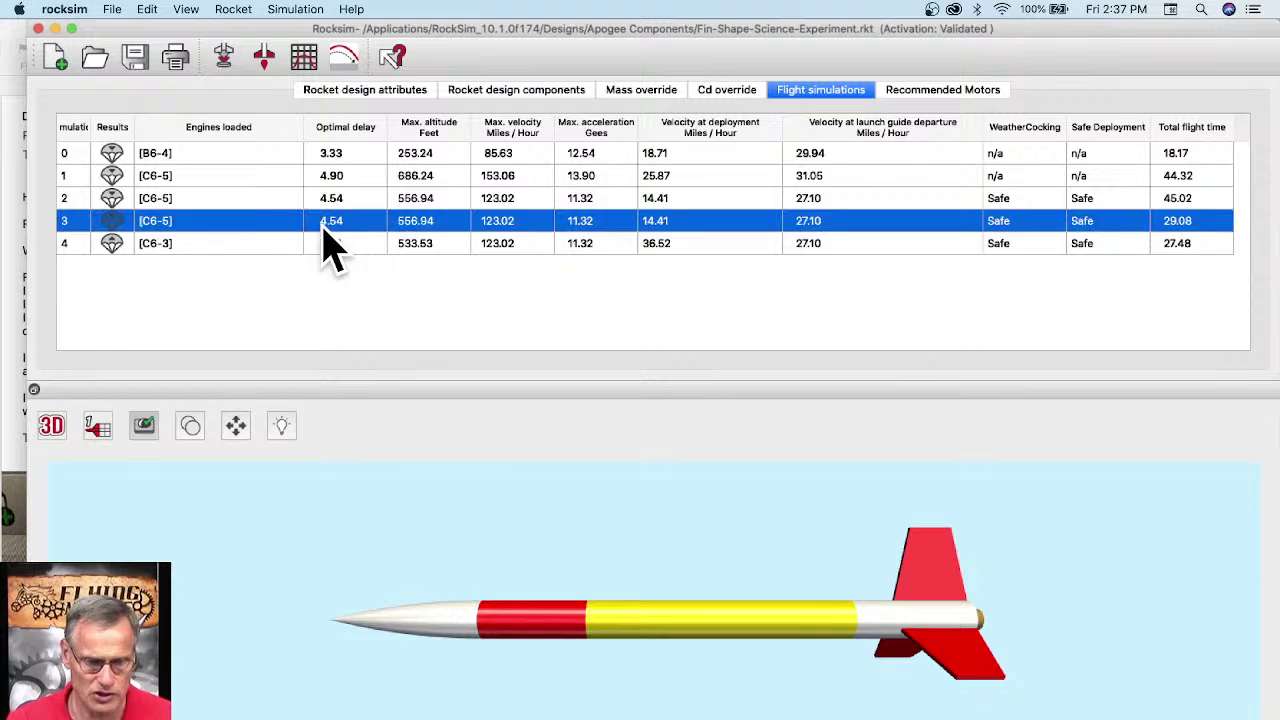
{"action": "left_click", "coordinate": [223, 57]}
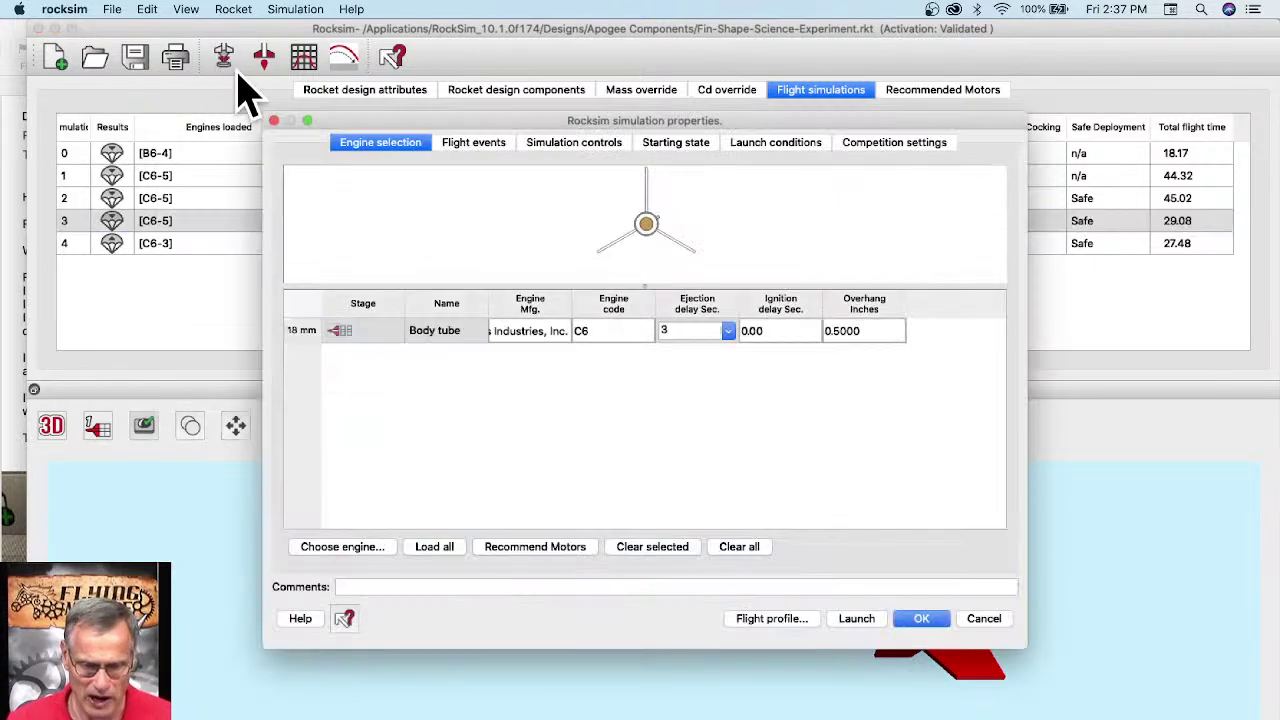
{"action": "left_click", "coordinate": [731, 333]}
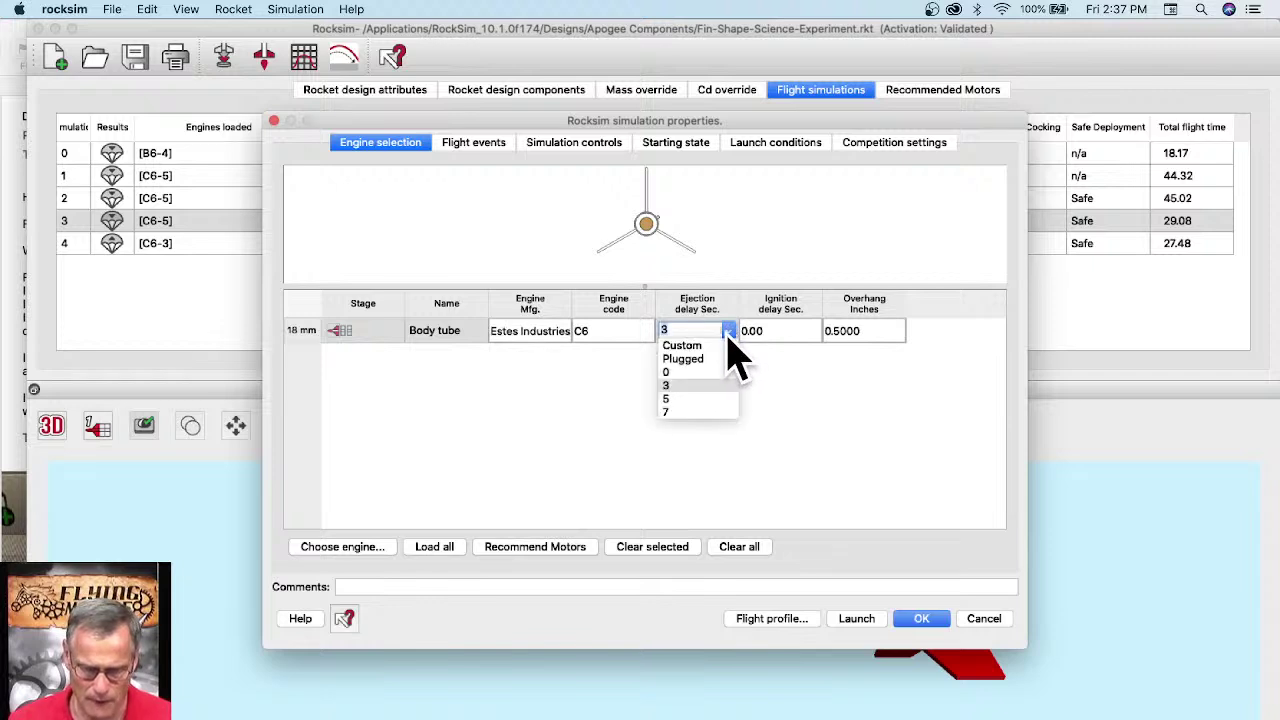
{"action": "left_click", "coordinate": [692, 412]}
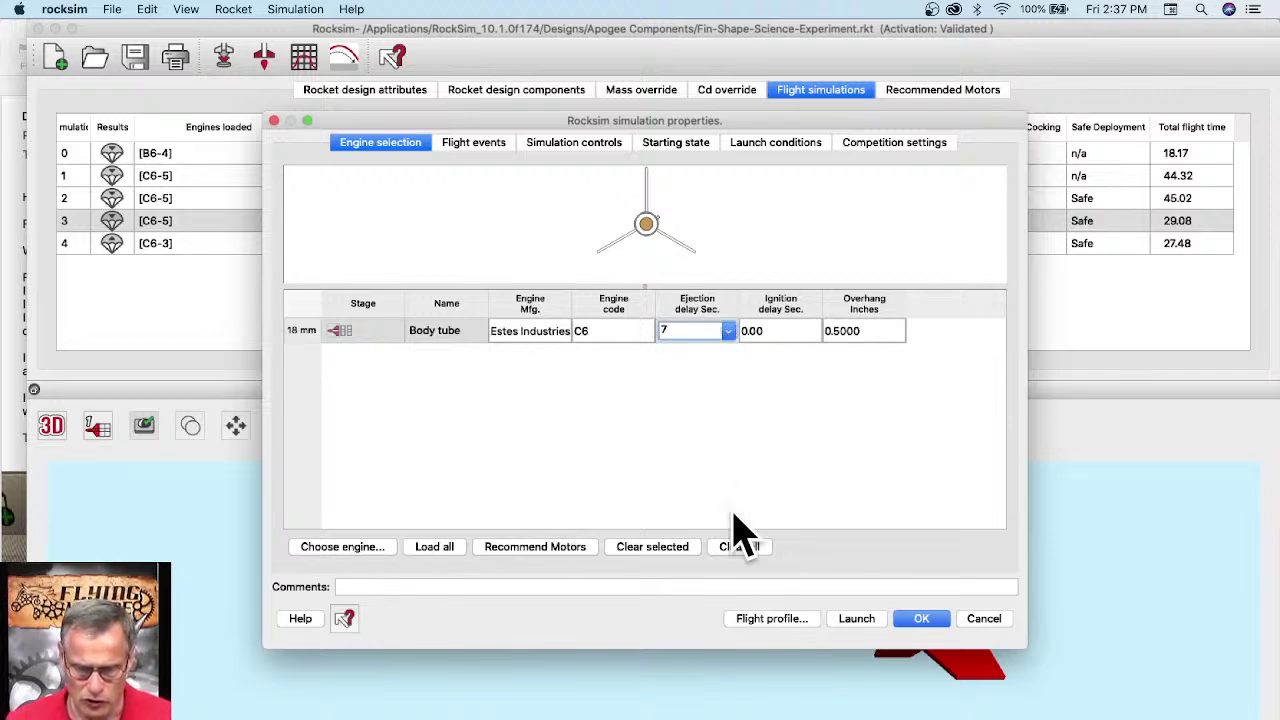
{"action": "left_click", "coordinate": [848, 619]}
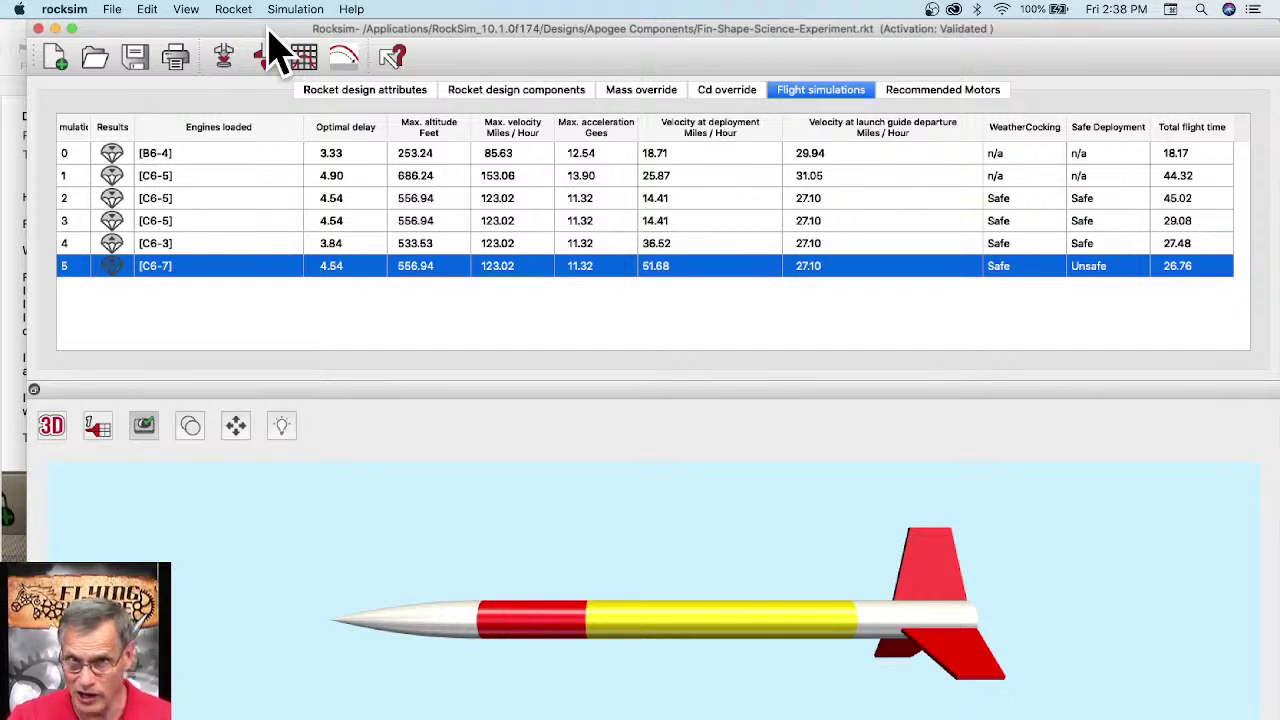
Step: Set both the low and high wind speeds to 15 MPH in the launch conditions for a new C6-7 simulation
{"action": "left_click", "coordinate": [223, 60]}
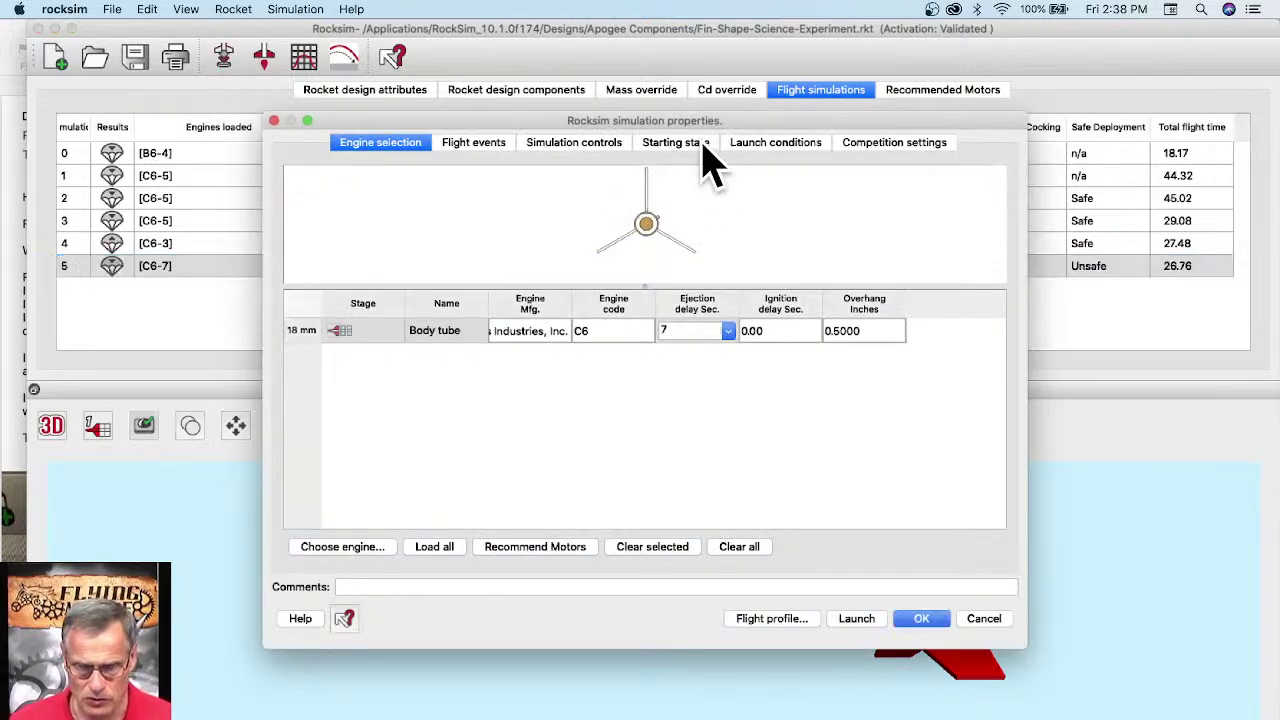
{"action": "left_click", "coordinate": [760, 145]}
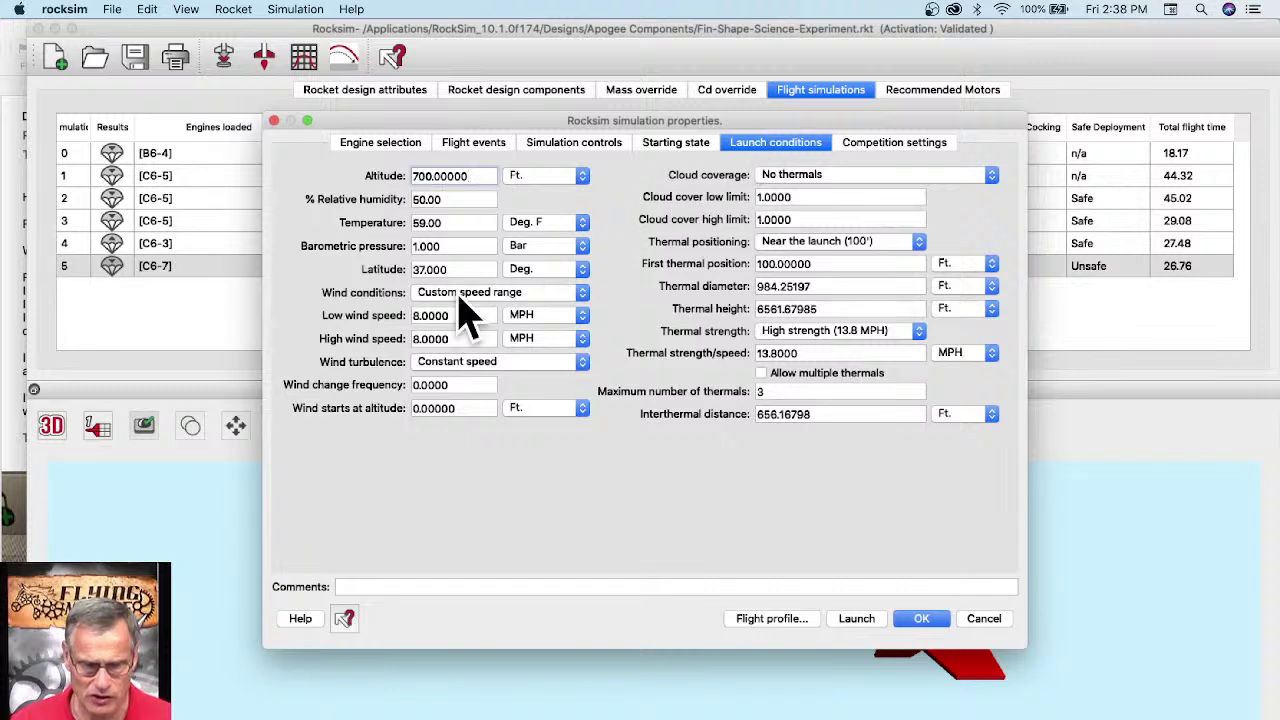
{"action": "left_click", "coordinate": [440, 316]}
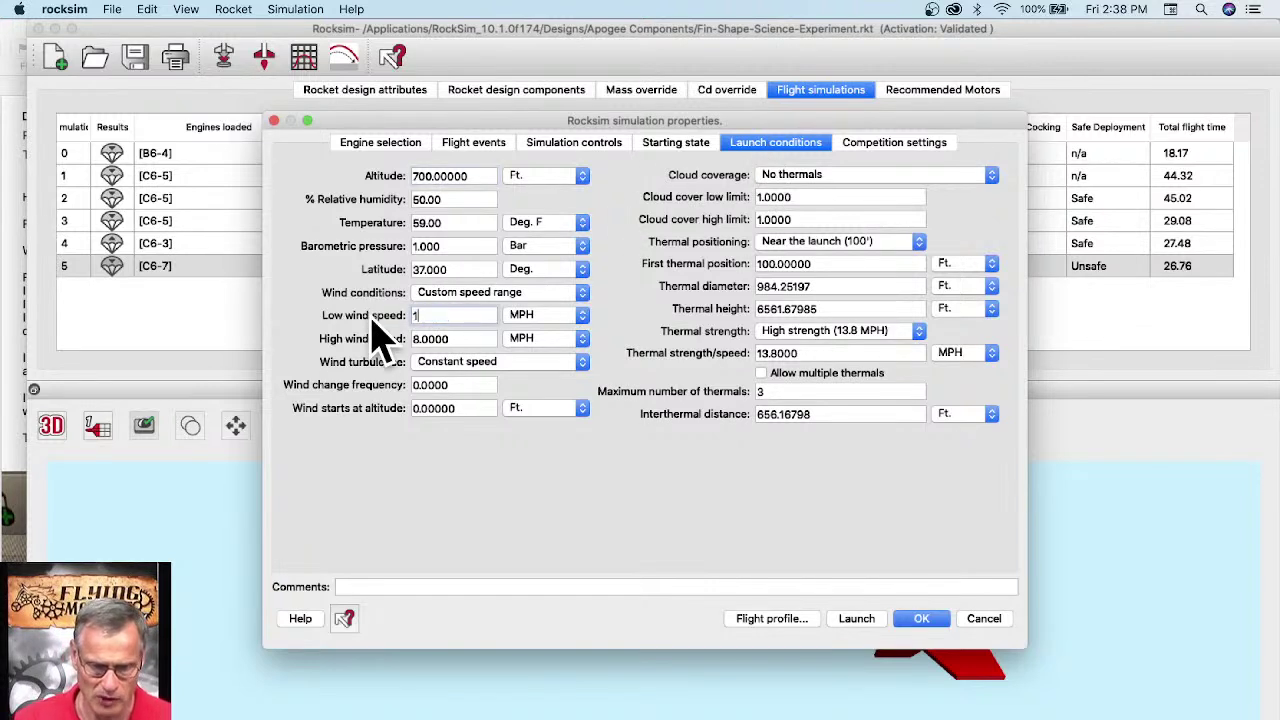
{"action": "type", "text": "15"}
{"action": "left_click", "coordinate": [468, 338]}
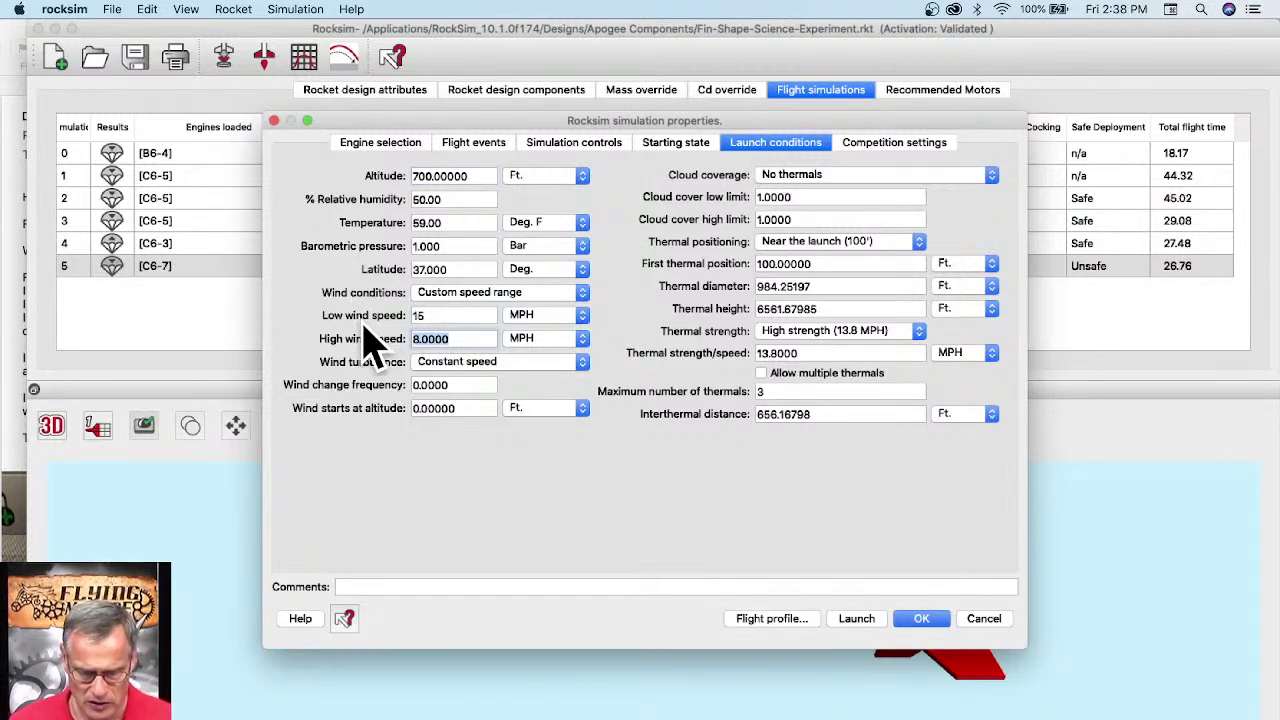
{"action": "type", "text": "15"}
{"action": "key", "text": "Tab"}
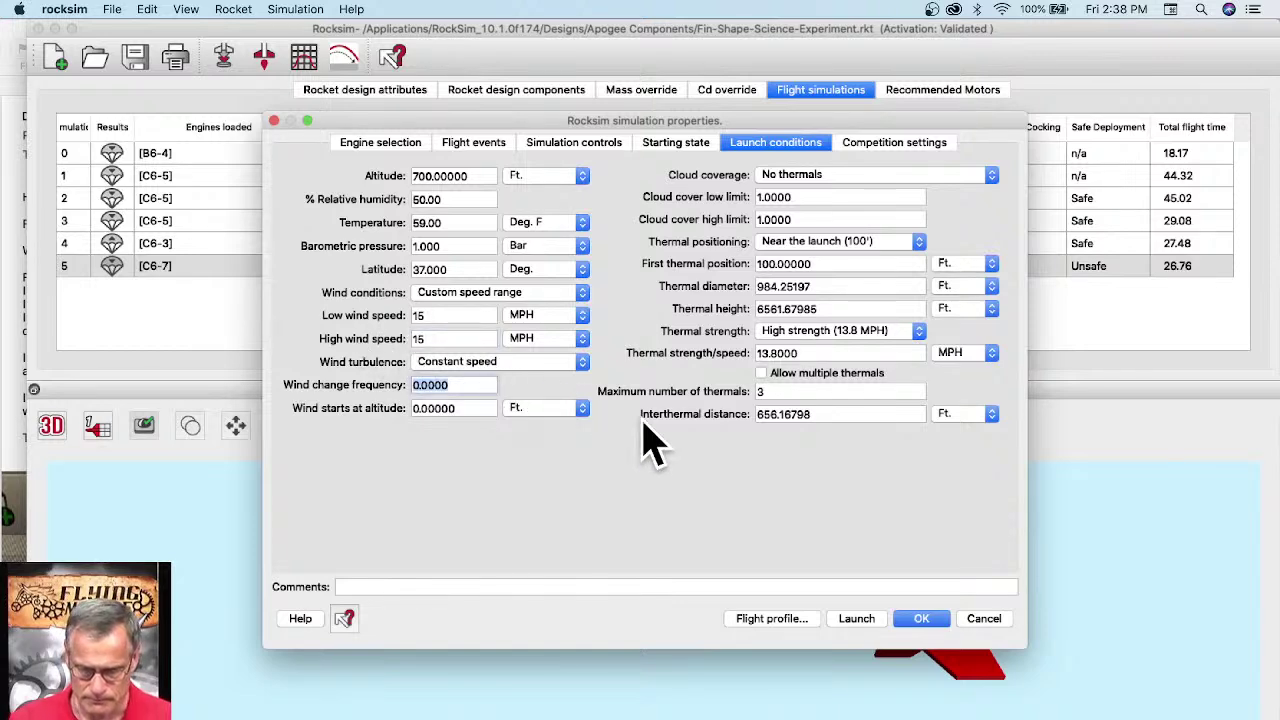
Step: Run the simulation into the 2D flight profile, play the flight animation, and close the profile
{"action": "left_click", "coordinate": [789, 620]}
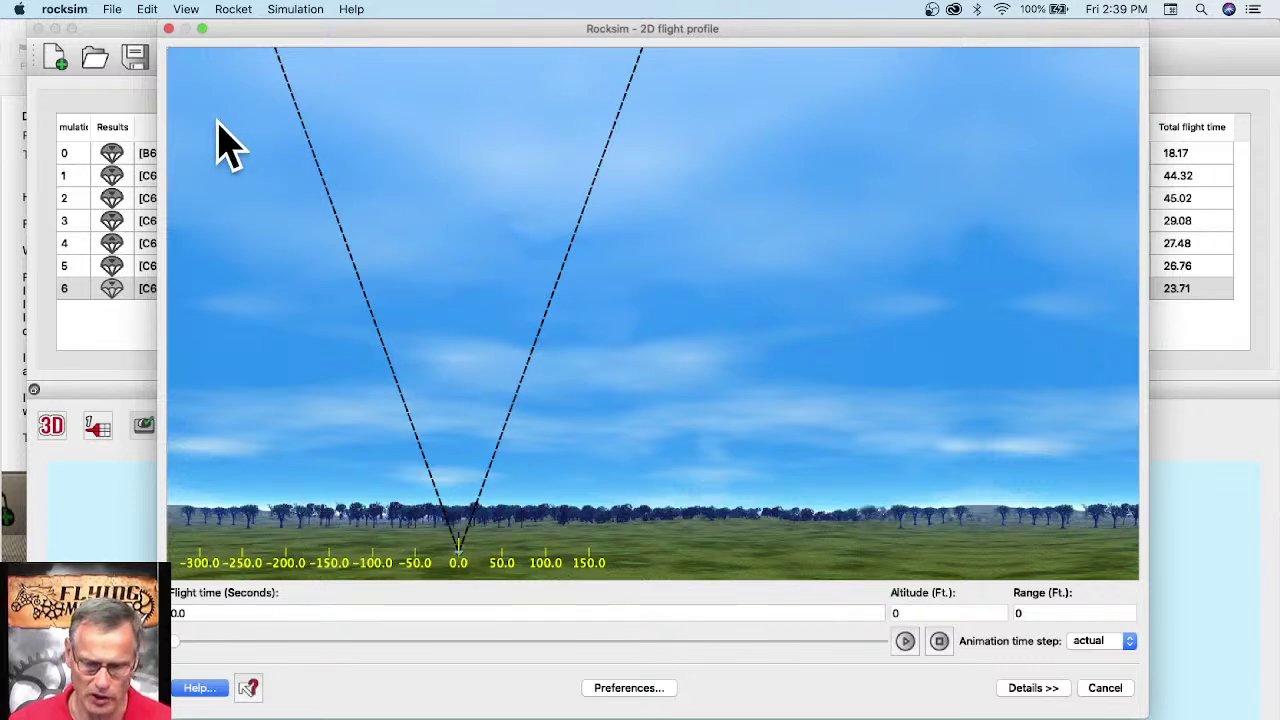
{"action": "left_click", "coordinate": [903, 641]}
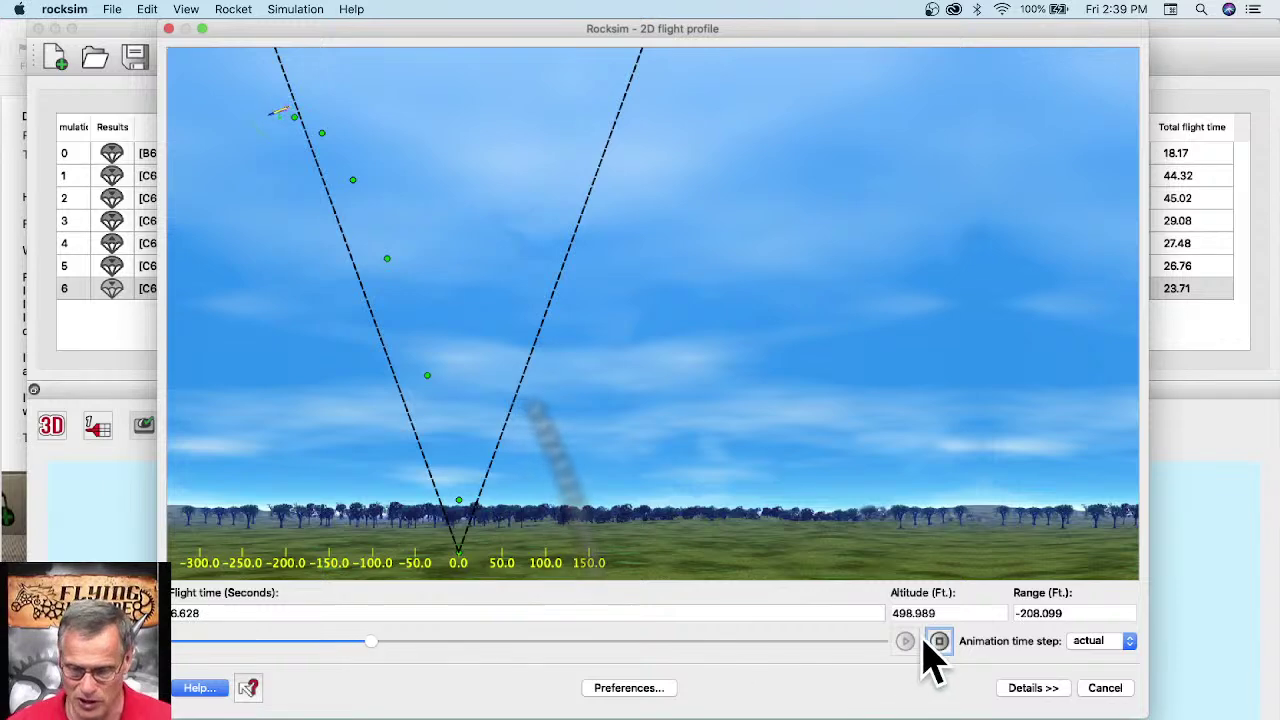
{"action": "left_click", "coordinate": [1100, 690]}
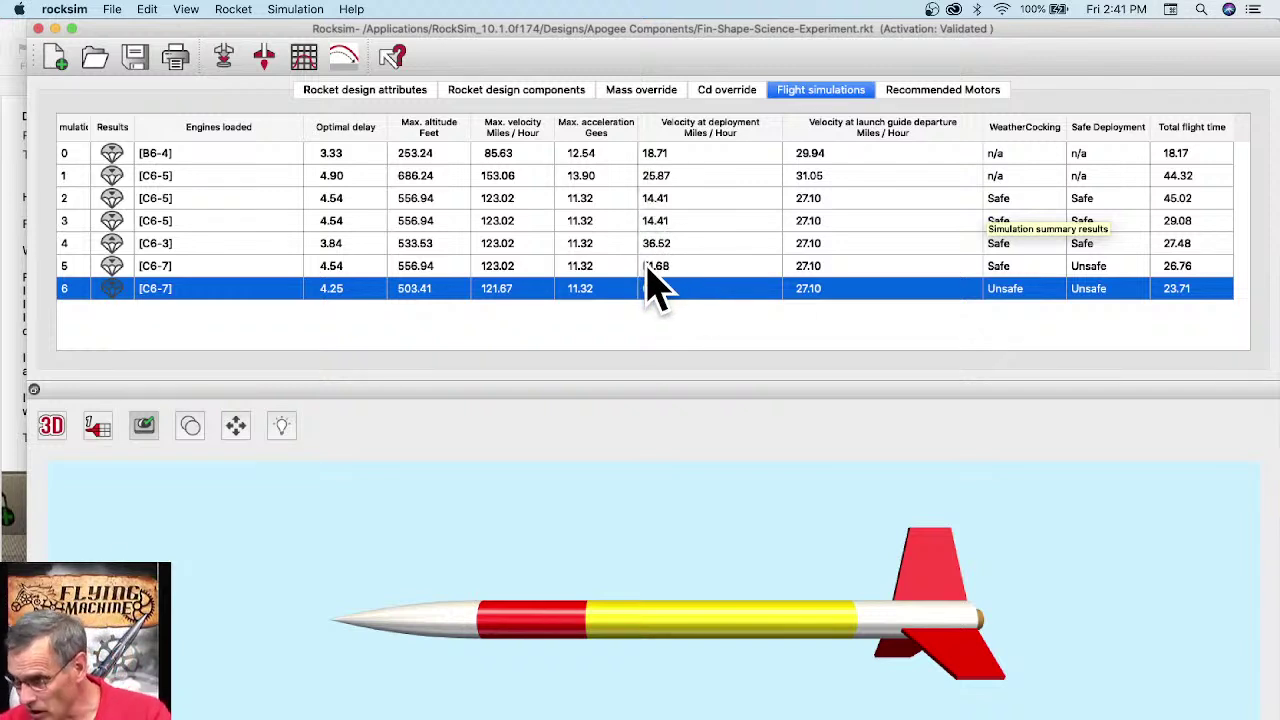
Step: Switch to Mail and close the inbox window showing the Rocksim question
{"action": "left_click", "coordinate": [27, 383]}
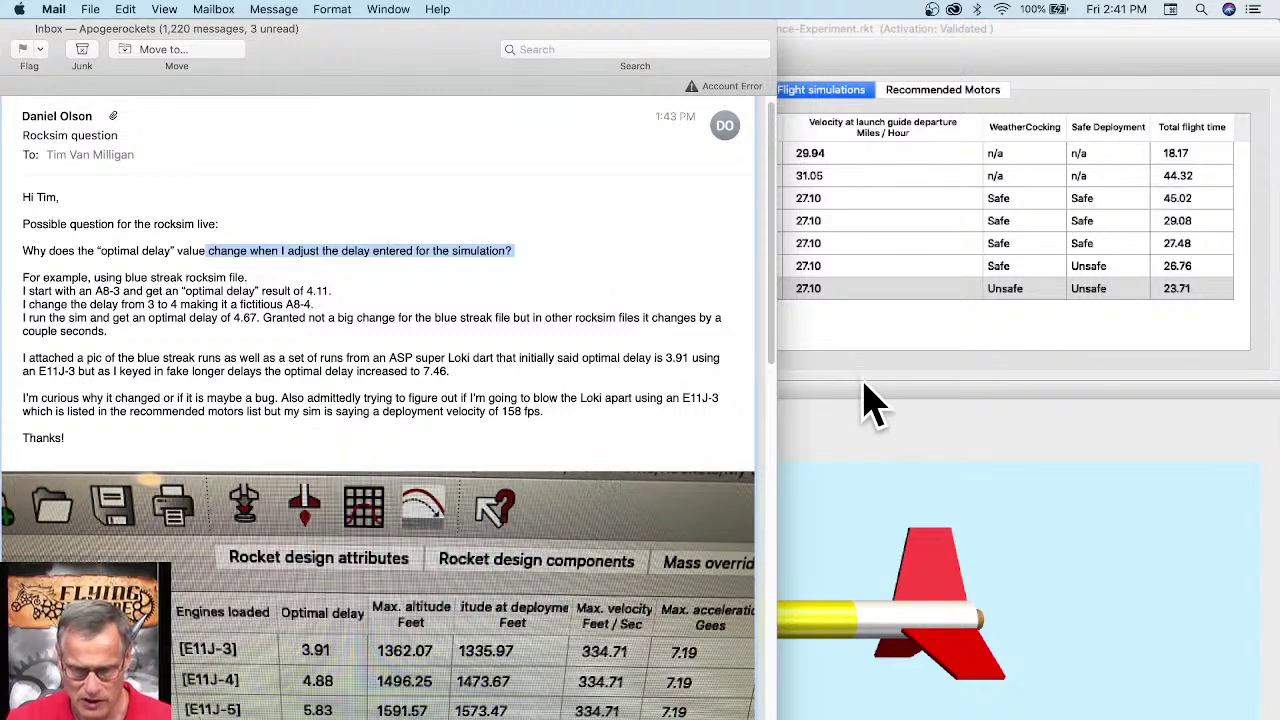
{"action": "key", "text": "super+w"}
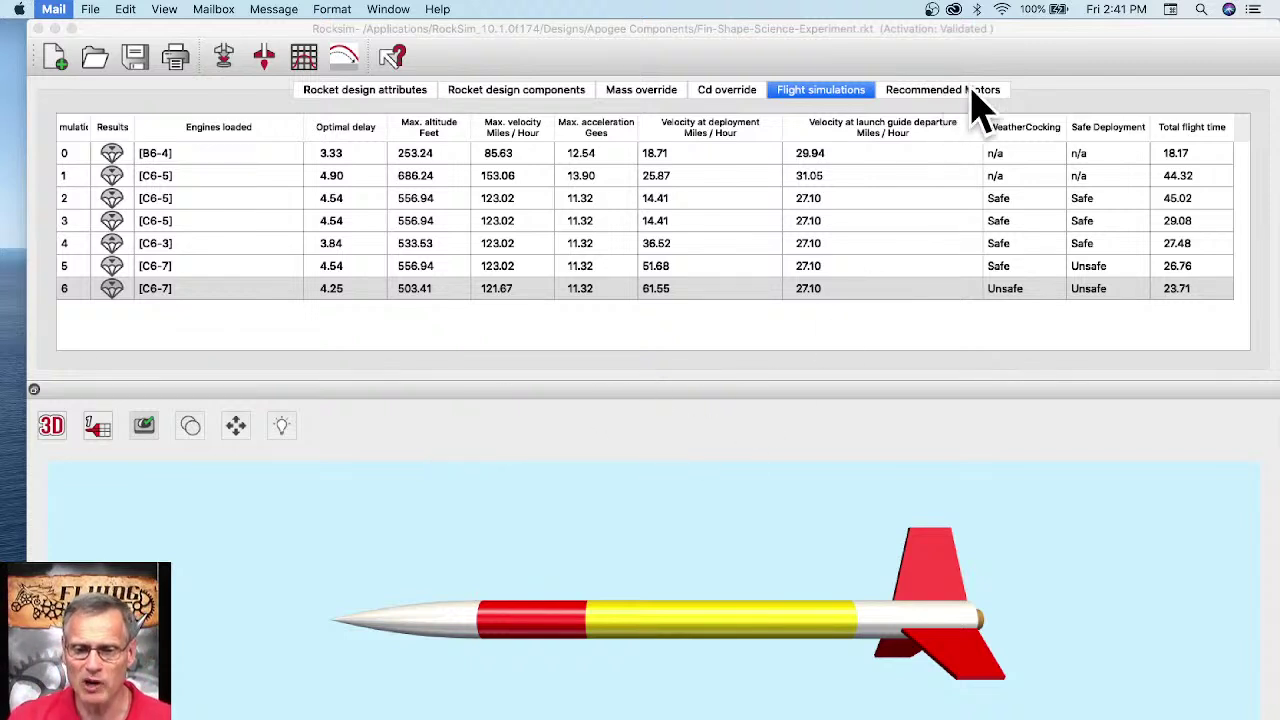
Step: Generate the recommended motors list for the rocket using the simulation's own launch conditions instead of the recommended ones
{"action": "left_click", "coordinate": [935, 90]}
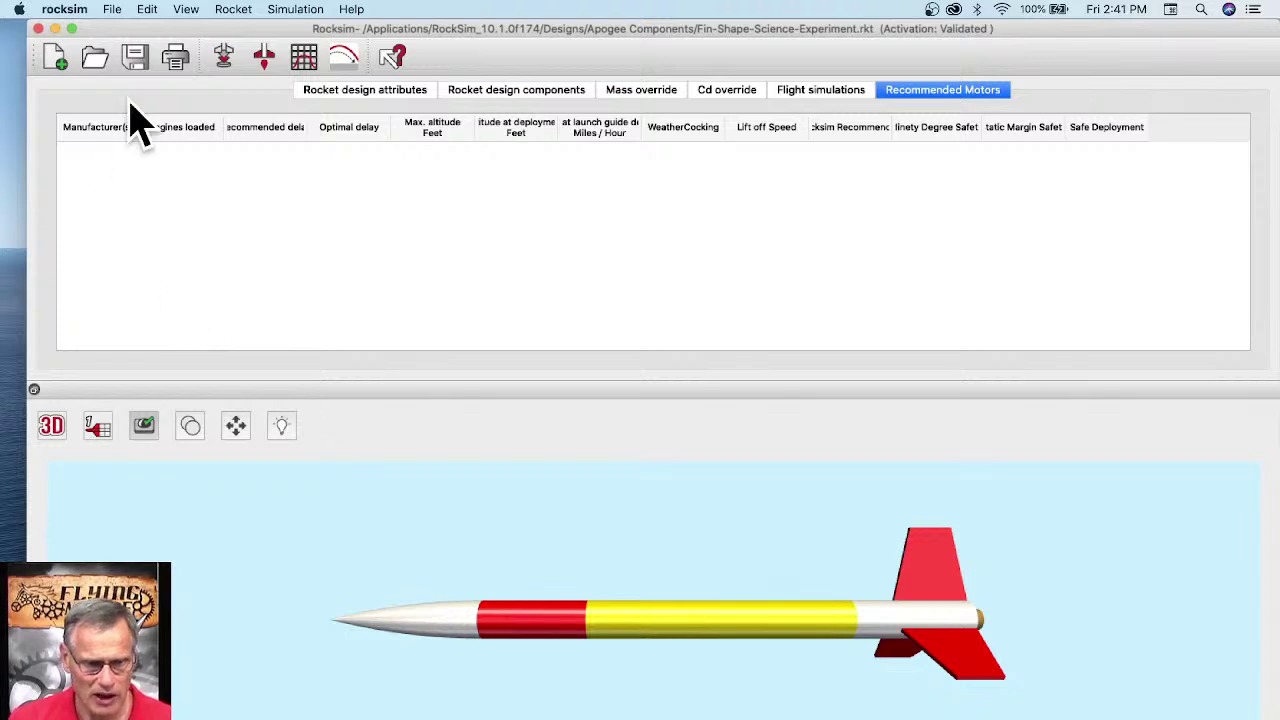
{"action": "left_click", "coordinate": [224, 60]}
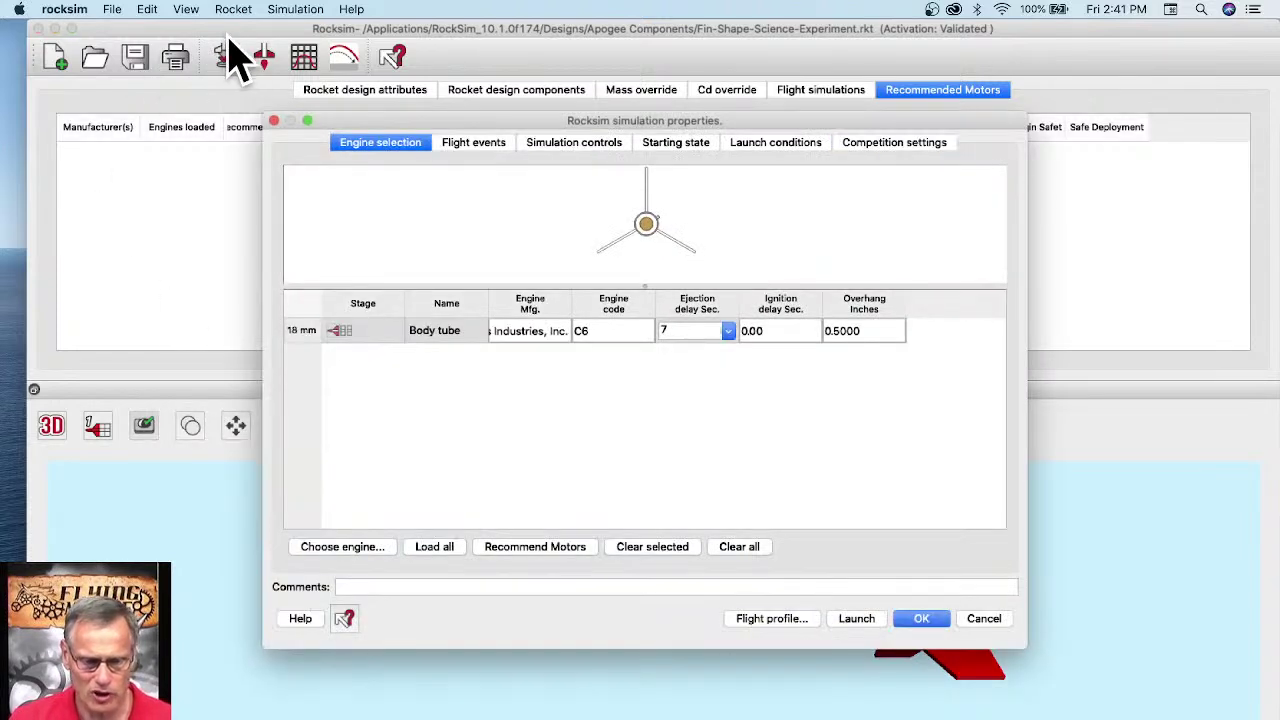
{"action": "left_click", "coordinate": [532, 551]}
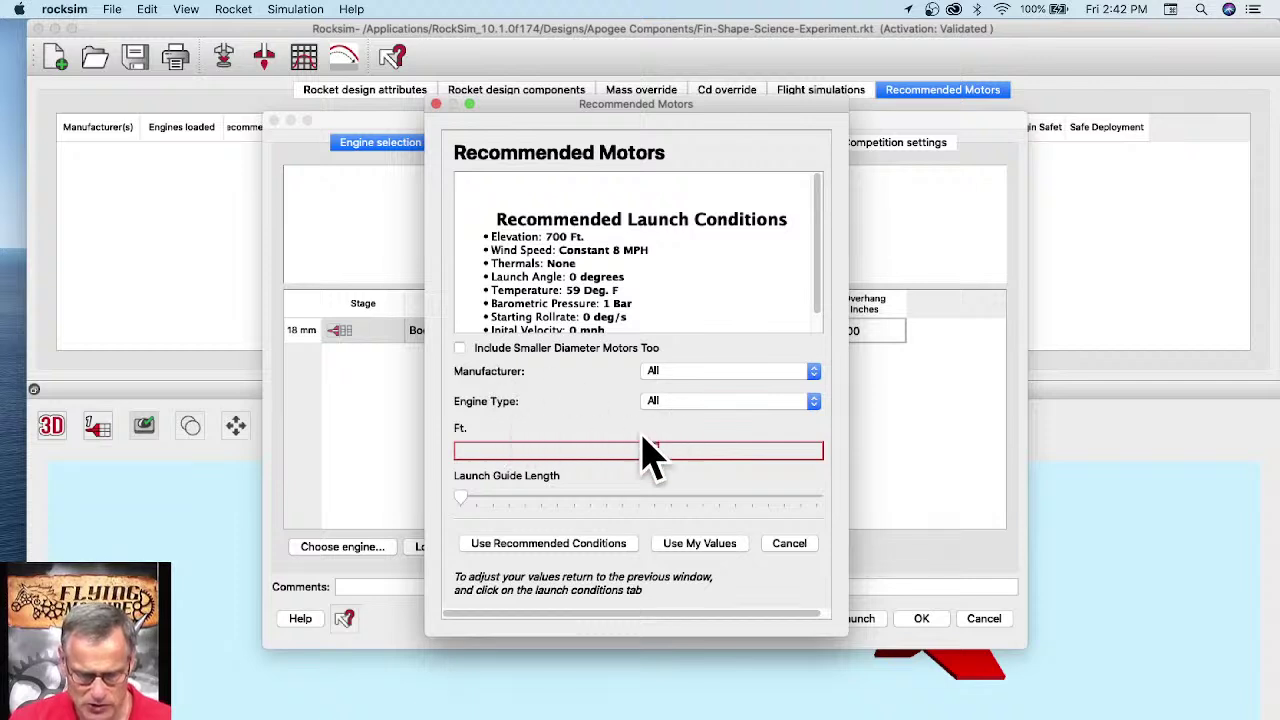
{"action": "left_click", "coordinate": [699, 543]}
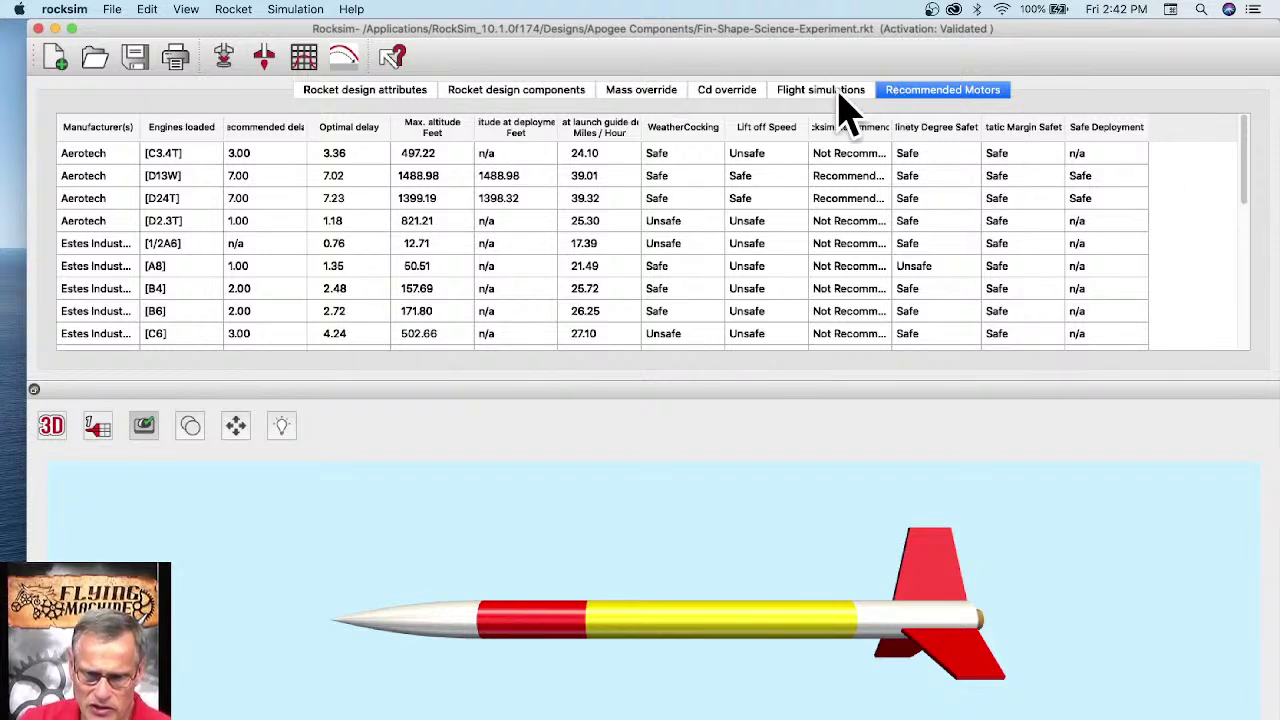
Step: Widen the Rocksim Recommended column and sort the motor list by it so the recommended motors come first
{"action": "left_click", "coordinate": [800, 92]}
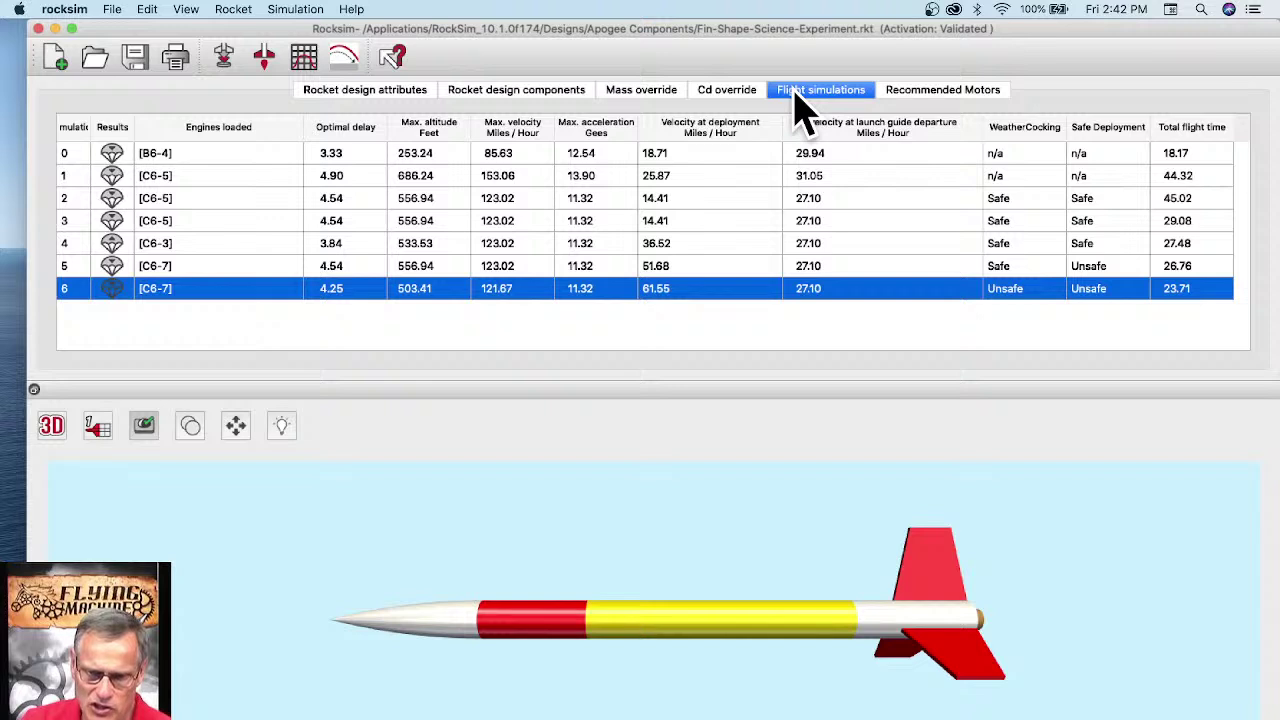
{"action": "left_click", "coordinate": [958, 92]}
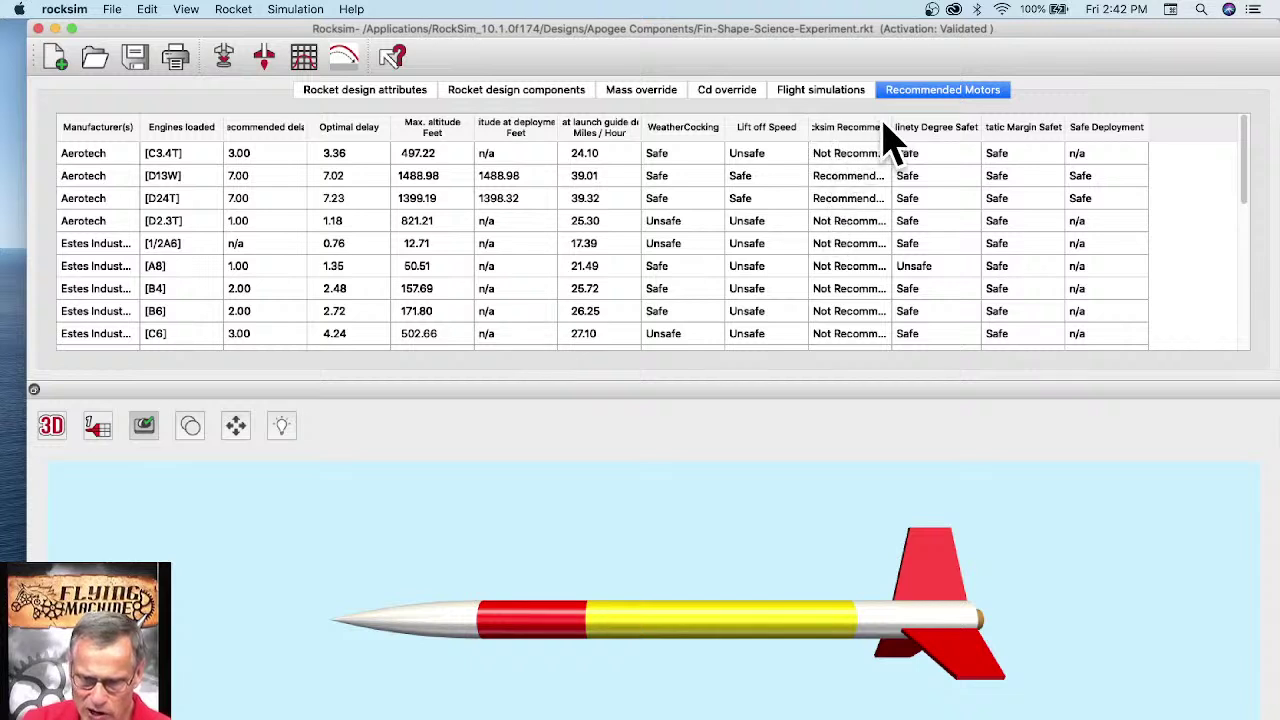
{"action": "left_click_drag", "start_coordinate": [891, 126], "coordinate": [978, 126]}
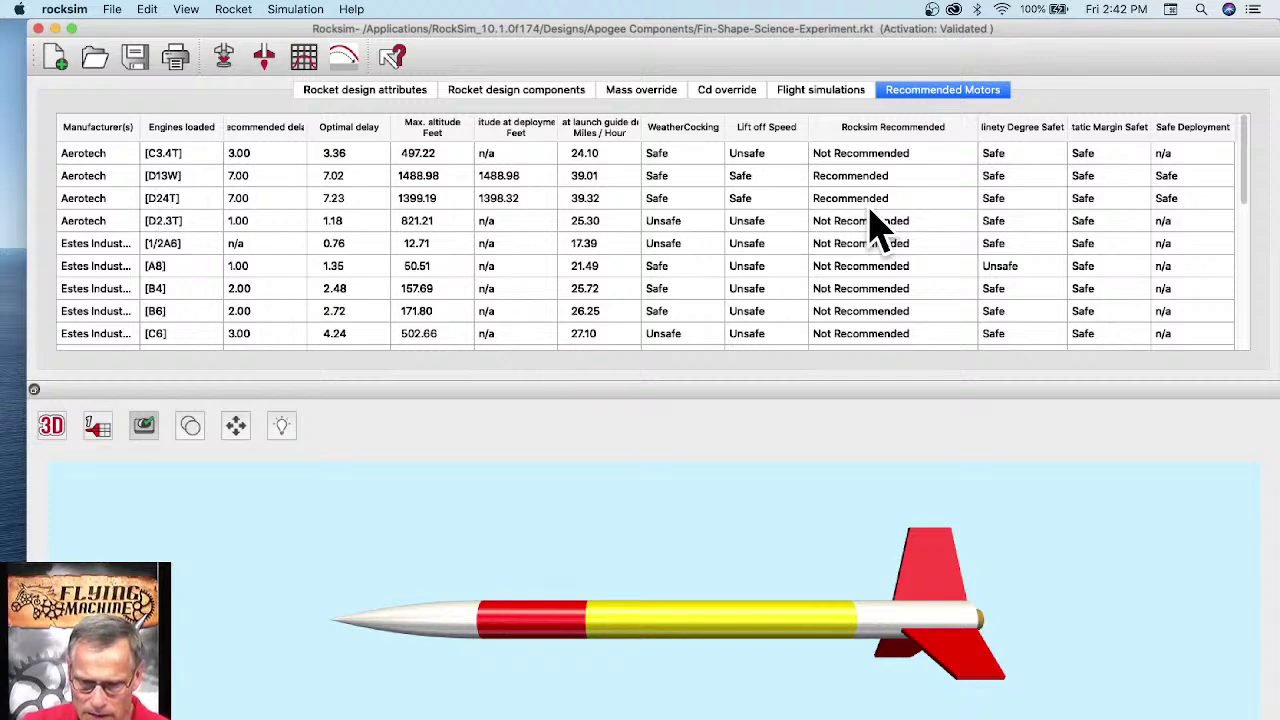
{"action": "scroll", "coordinate": [893, 228], "scroll_direction": "down", "scroll_amount": 3}
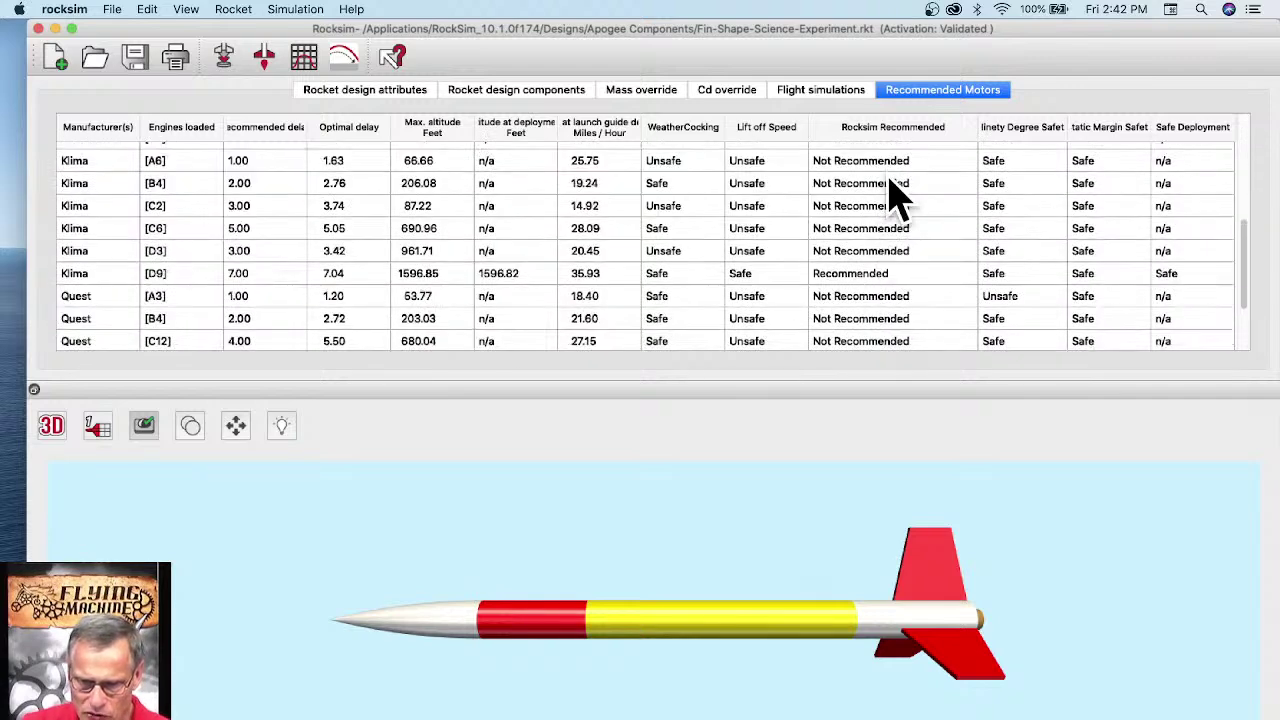
{"action": "scroll", "coordinate": [893, 228], "scroll_direction": "up", "scroll_amount": 3}
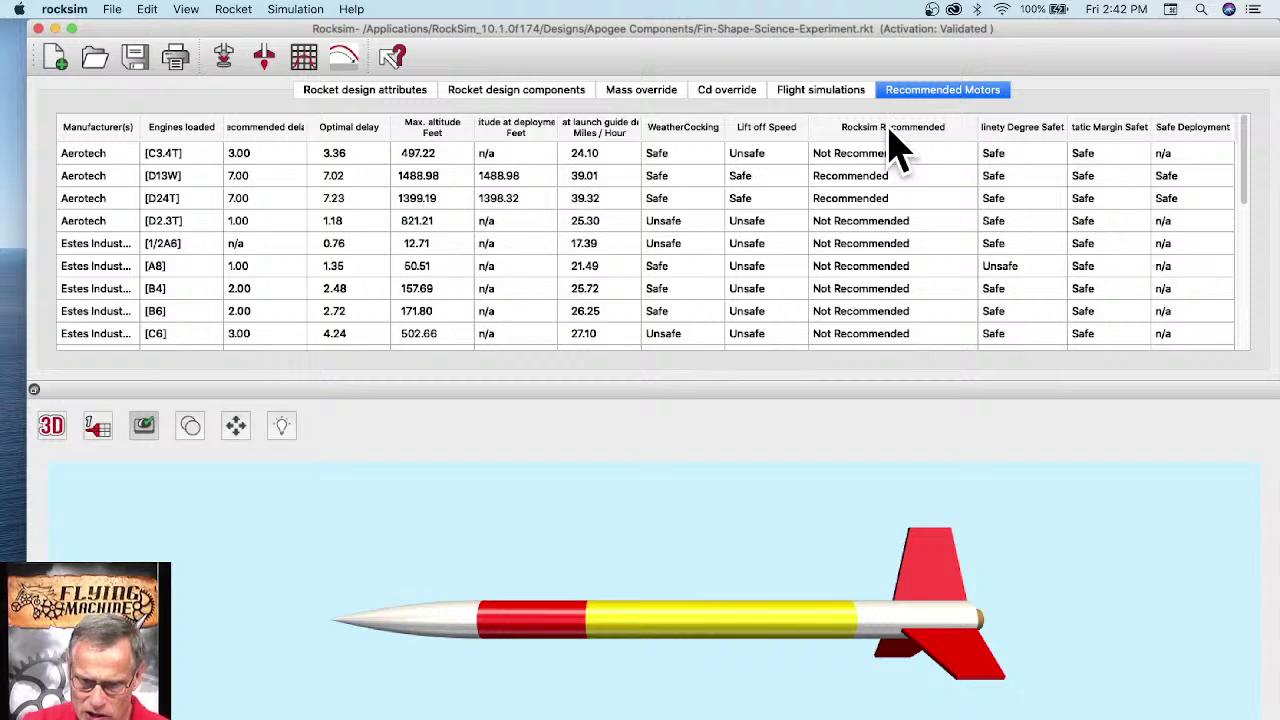
{"action": "left_click", "coordinate": [890, 130]}
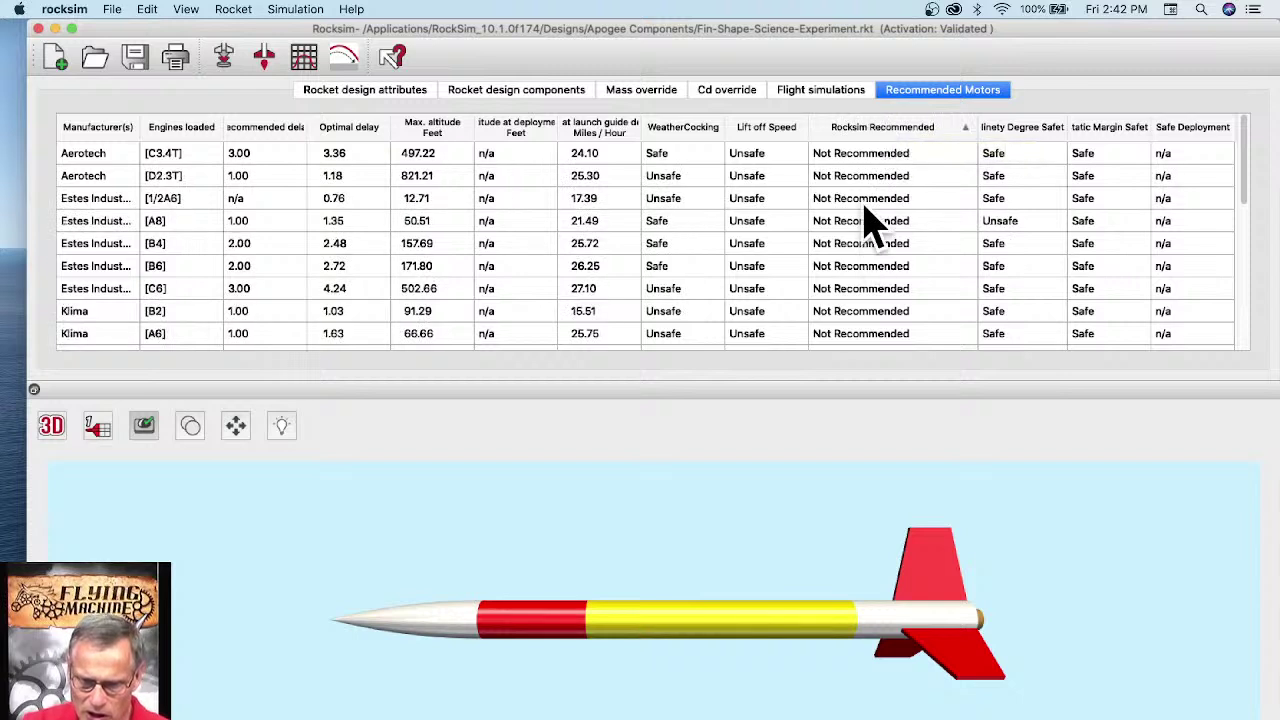
{"action": "left_click", "coordinate": [890, 134]}
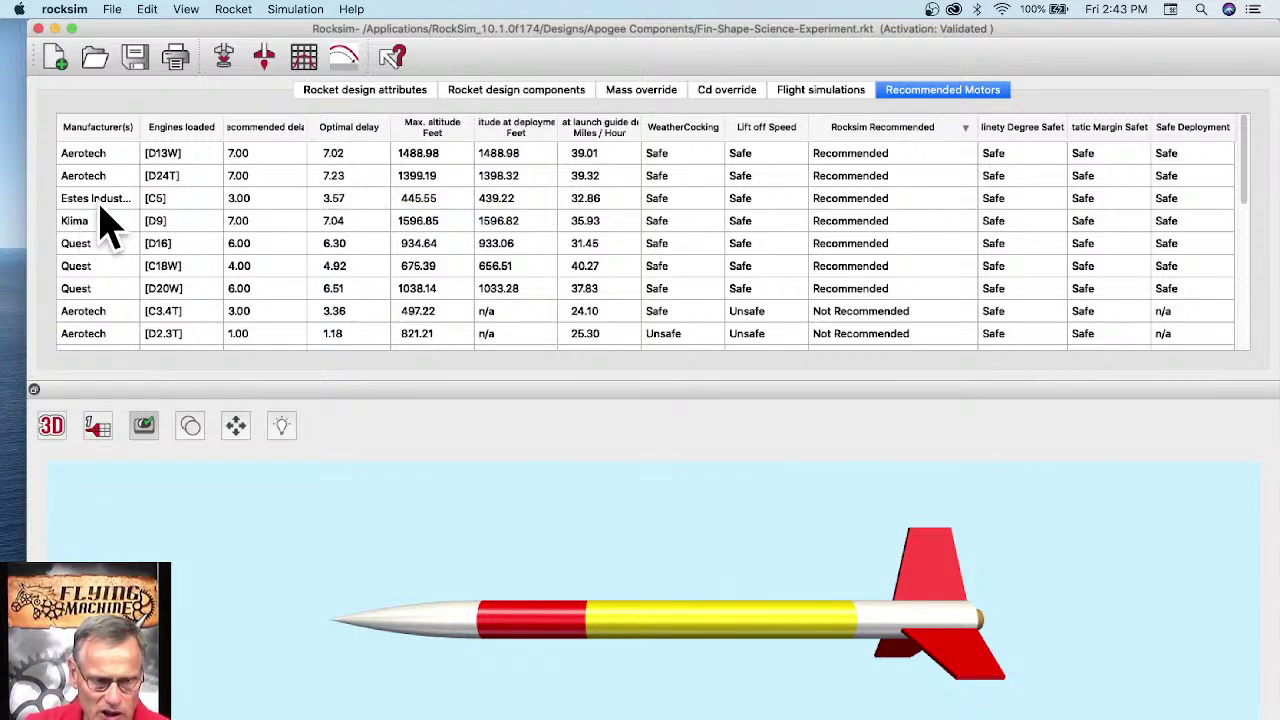
Step: Start a new simulation for the rocket and select the recommended Estes Industries C5 engine for the 18 mm mount
{"action": "left_click", "coordinate": [346, 204]}
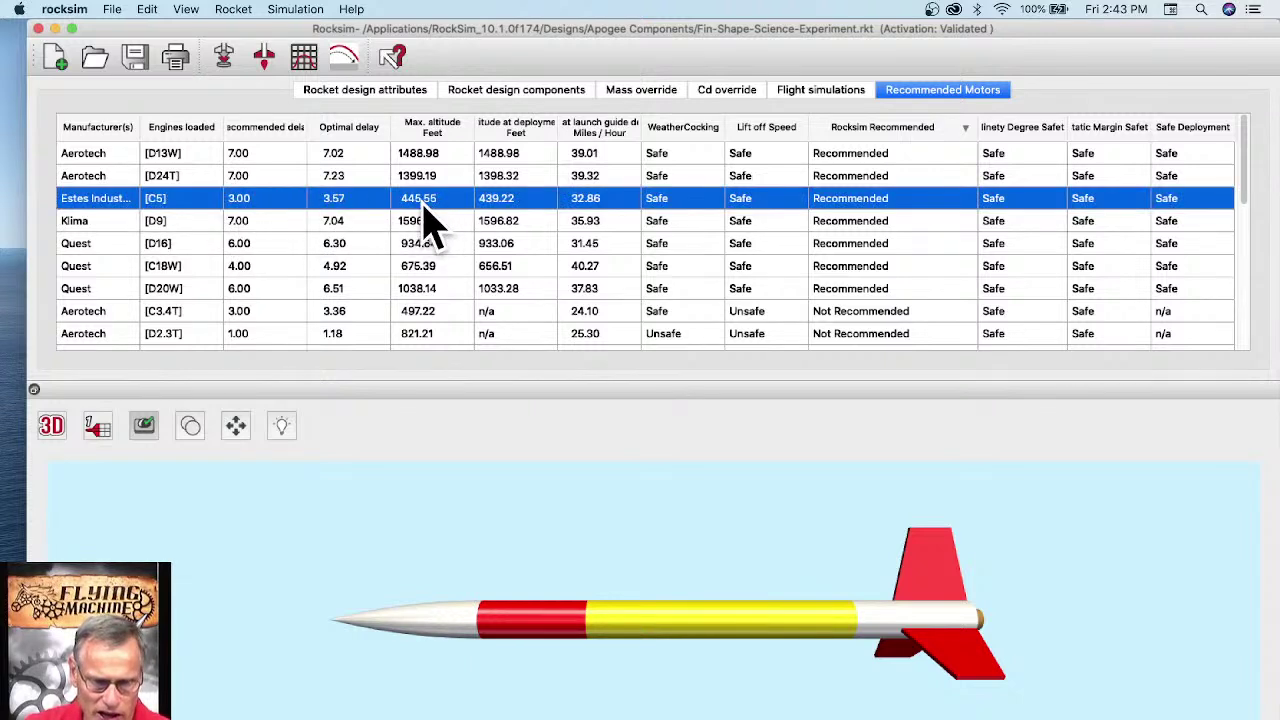
{"action": "left_click", "coordinate": [229, 58]}
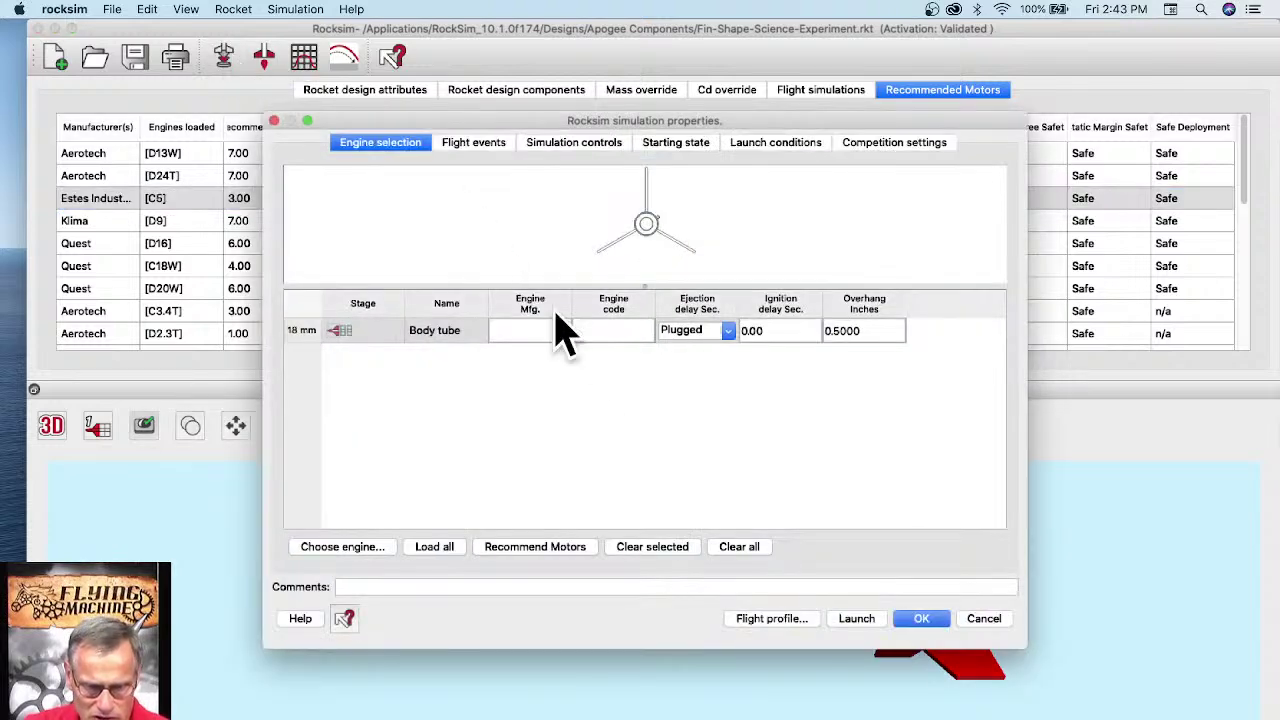
{"action": "left_click", "coordinate": [358, 549]}
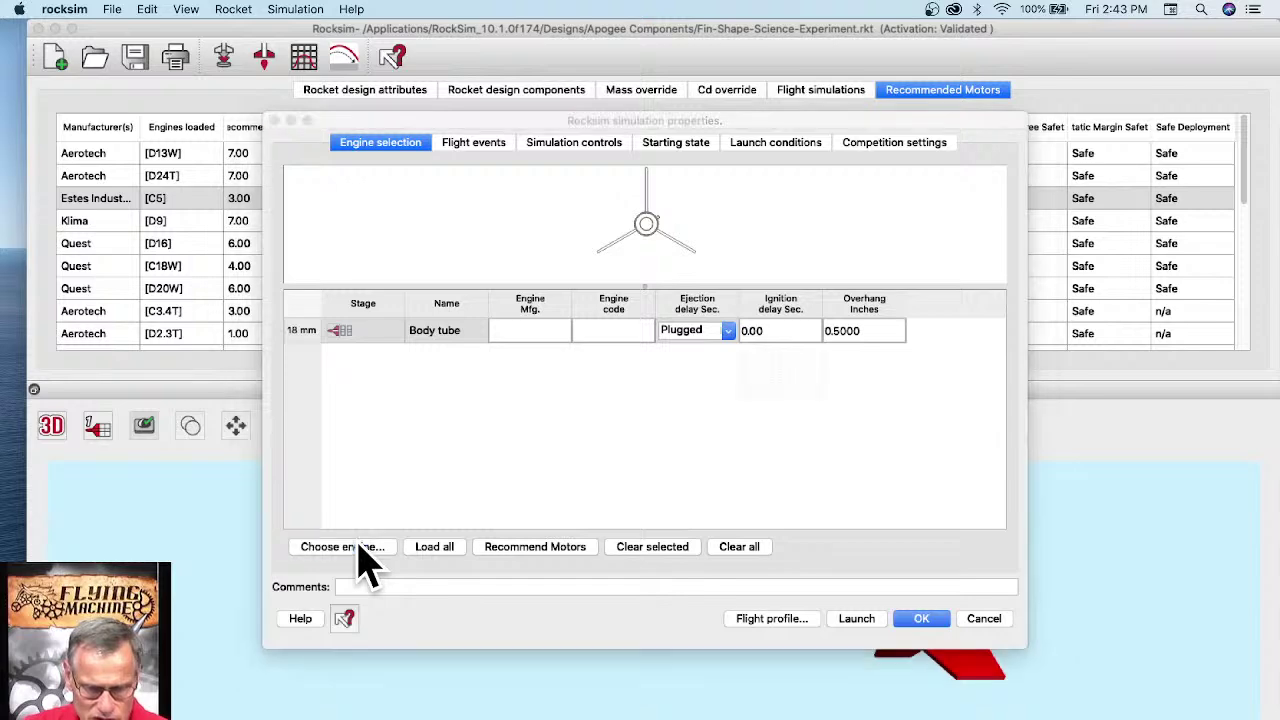
{"action": "scroll", "coordinate": [590, 420], "scroll_direction": "down", "scroll_amount": 5}
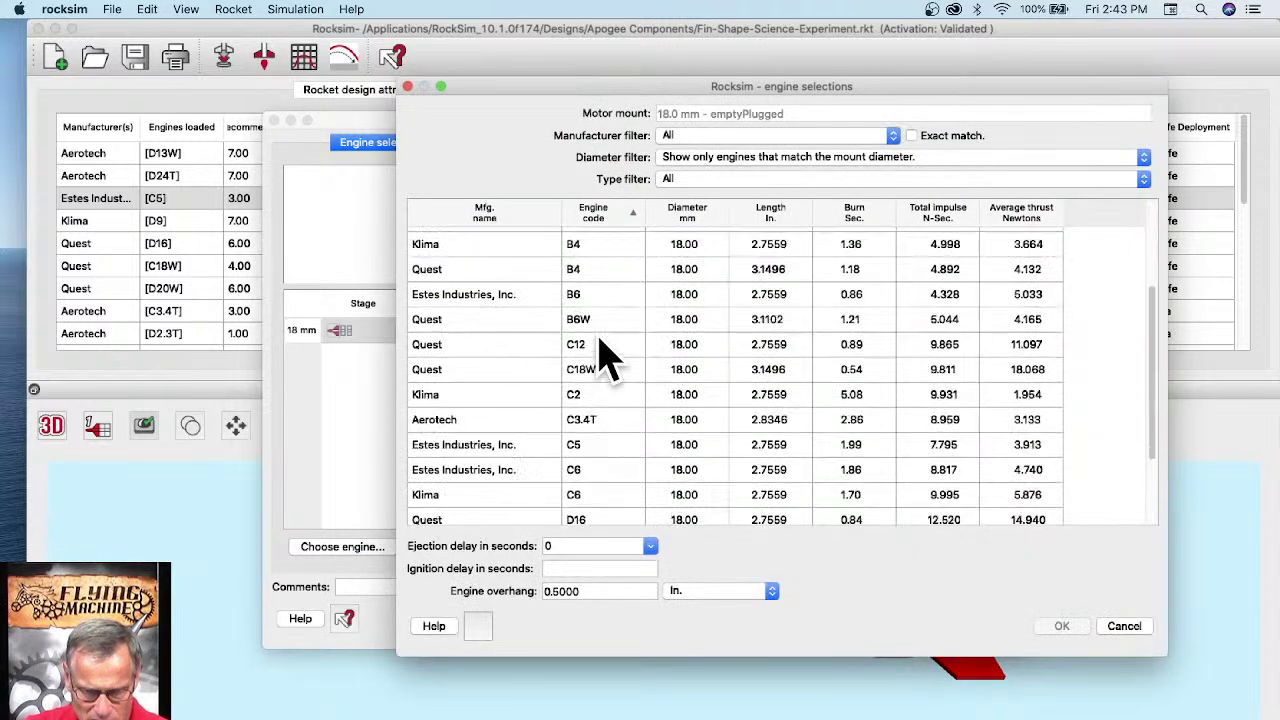
{"action": "left_click", "coordinate": [587, 378]}
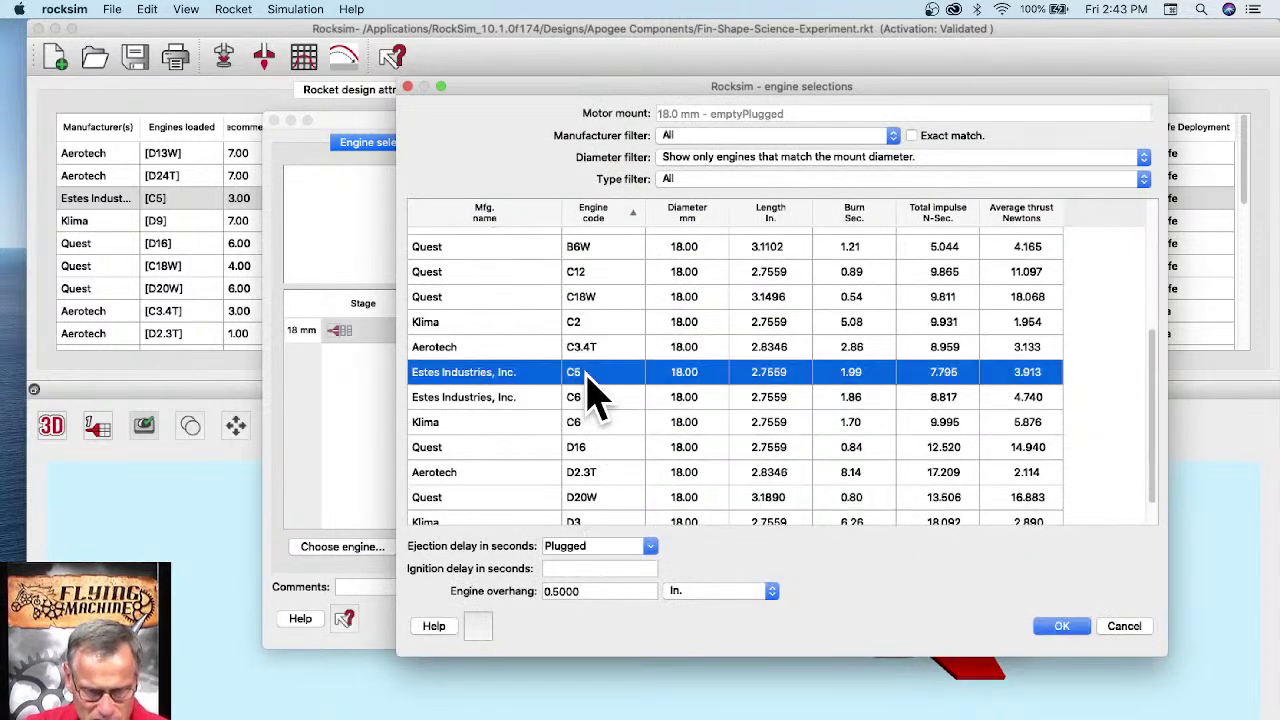
Step: Give the C5 engine a custom ejection delay of 3.57 seconds and load it into the body tube
{"action": "left_click", "coordinate": [650, 546]}
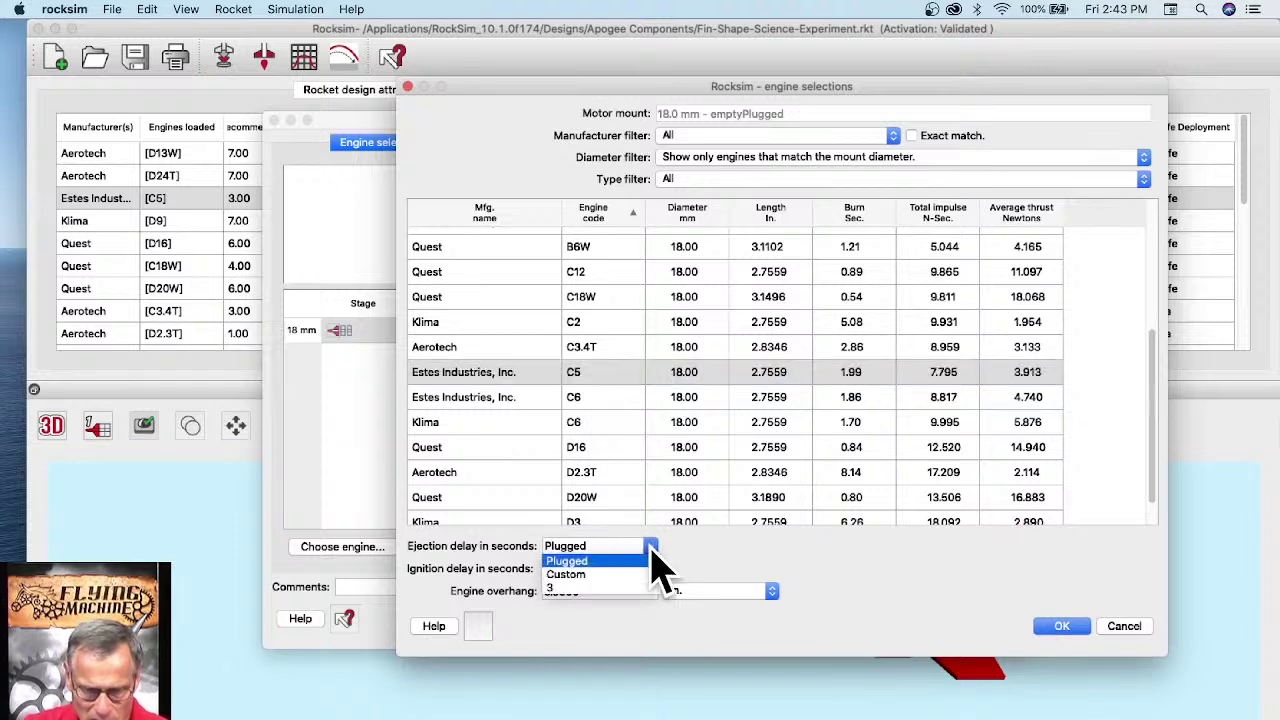
{"action": "left_click", "coordinate": [604, 577]}
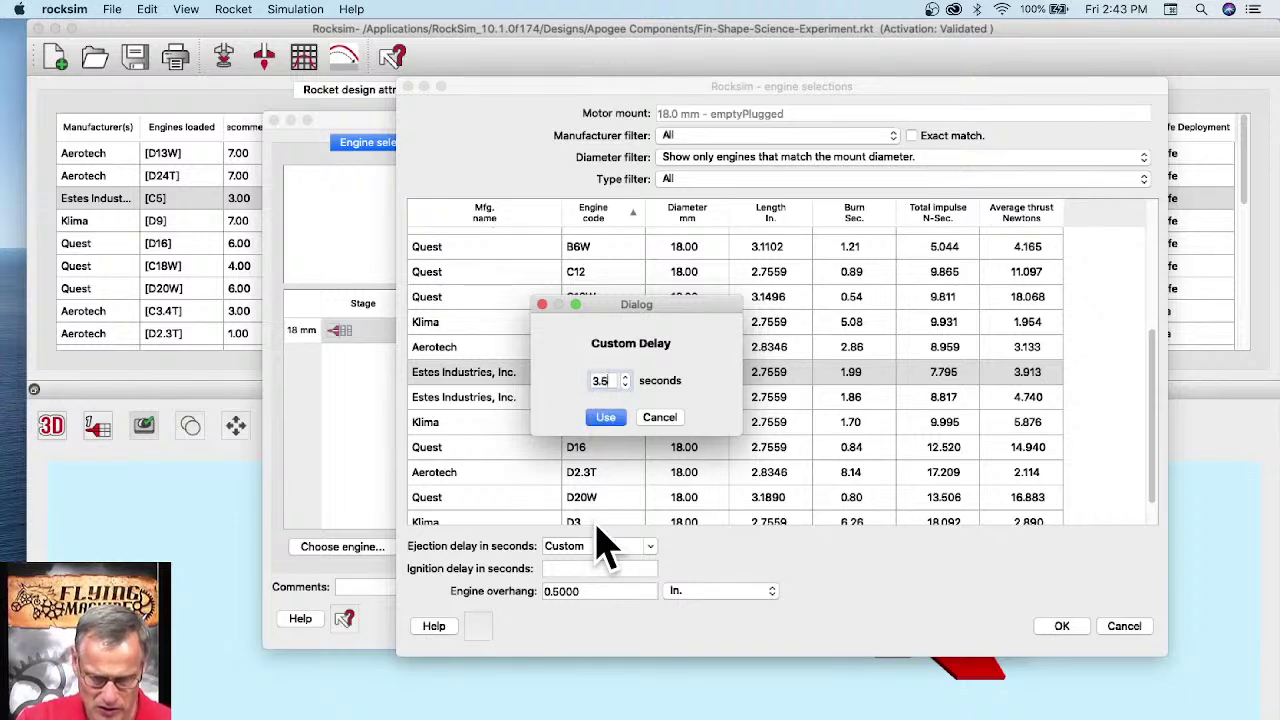
{"action": "left_click", "coordinate": [606, 418]}
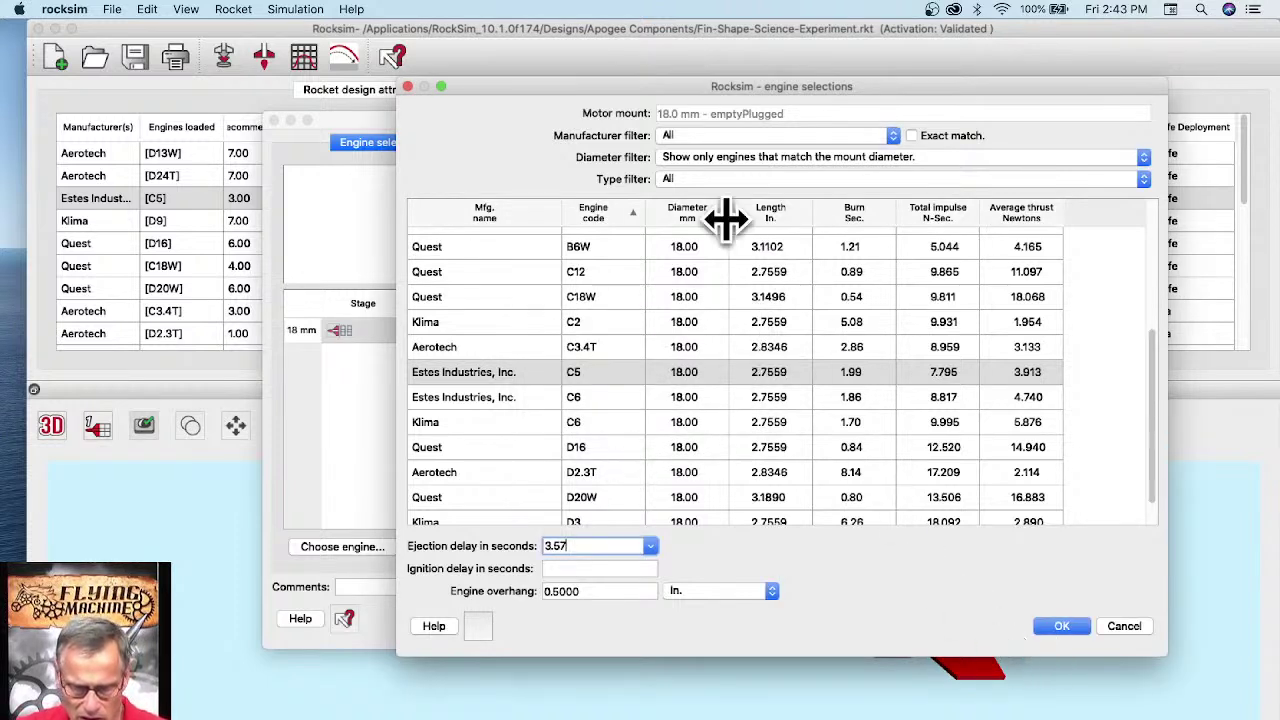
{"action": "left_click", "coordinate": [1083, 630]}
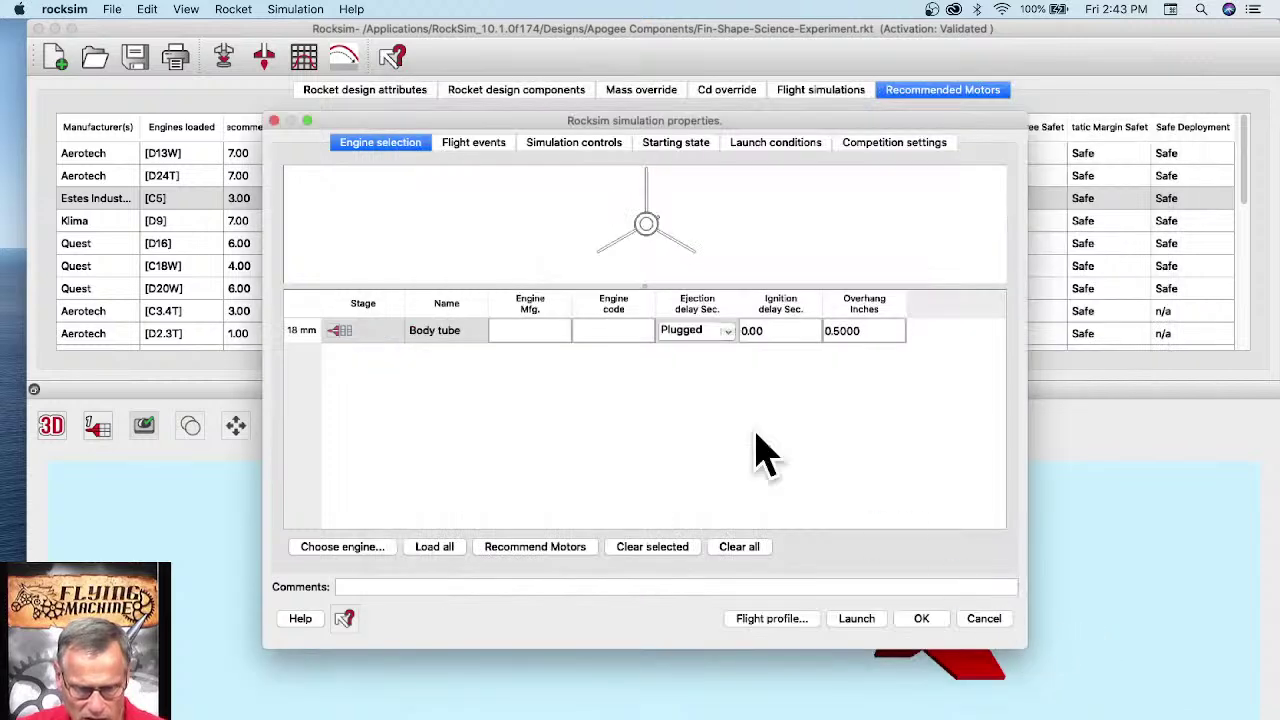
Step: Run the C5-3.57 simulation into the 2D flight profile, play the flight animation, and close the profile
{"action": "left_click_drag", "start_coordinate": [400, 135], "coordinate": [508, 96]}
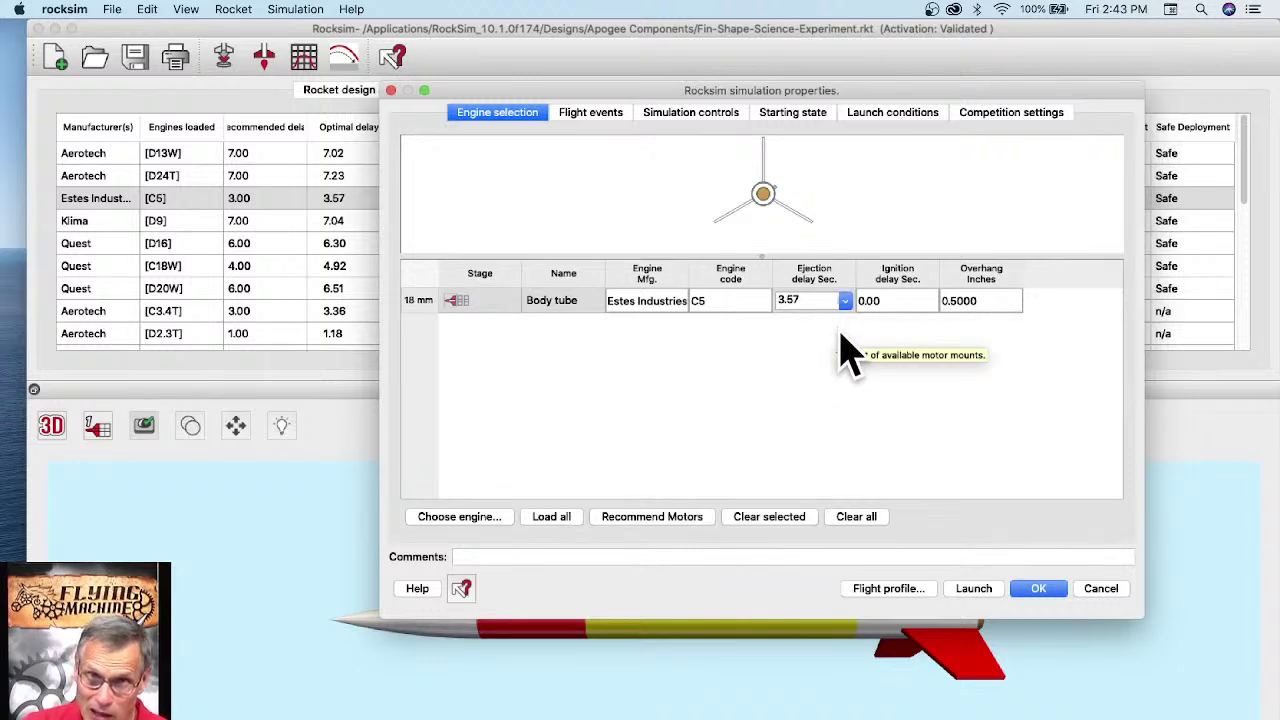
{"action": "left_click", "coordinate": [897, 590]}
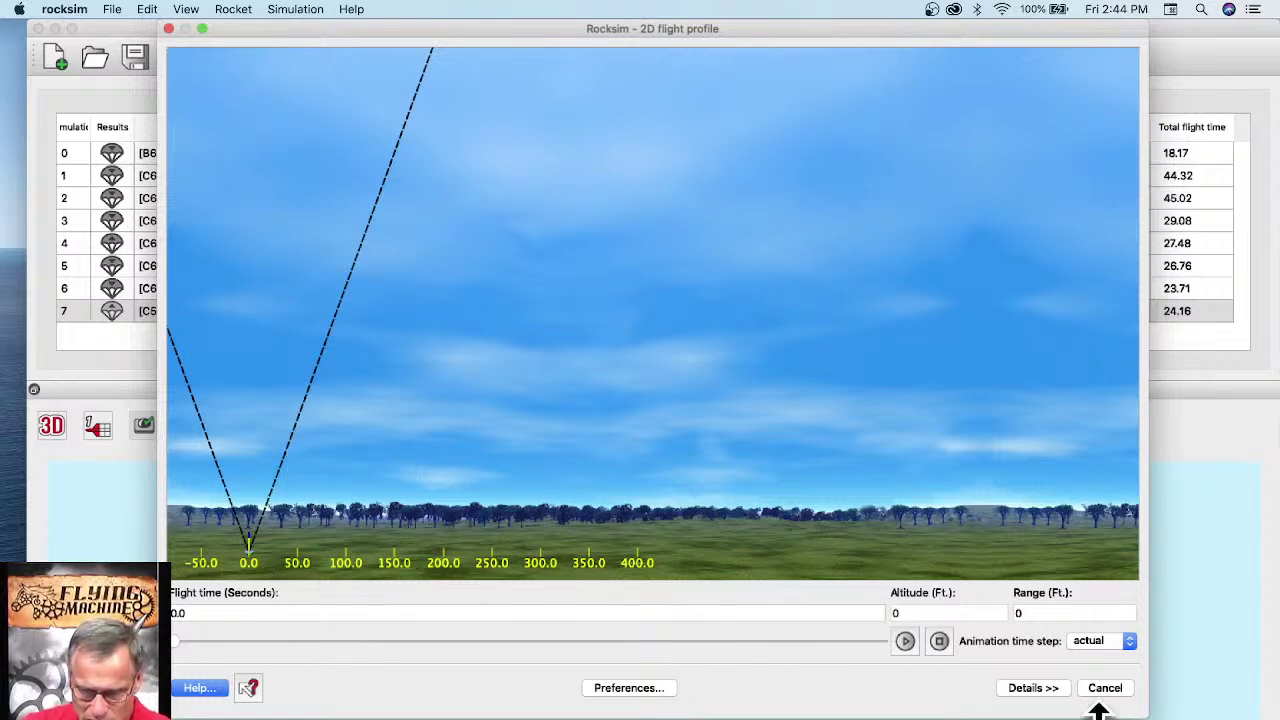
{"action": "left_click", "coordinate": [905, 641]}
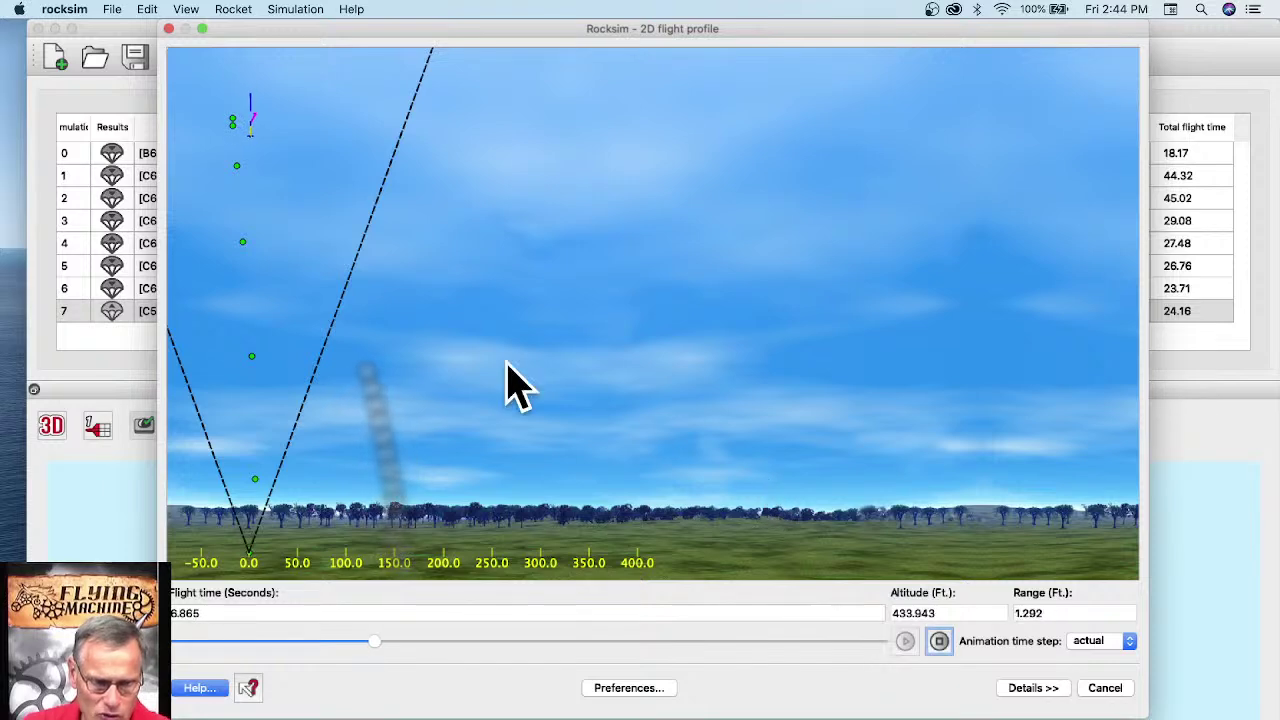
{"action": "left_click", "coordinate": [1110, 688]}
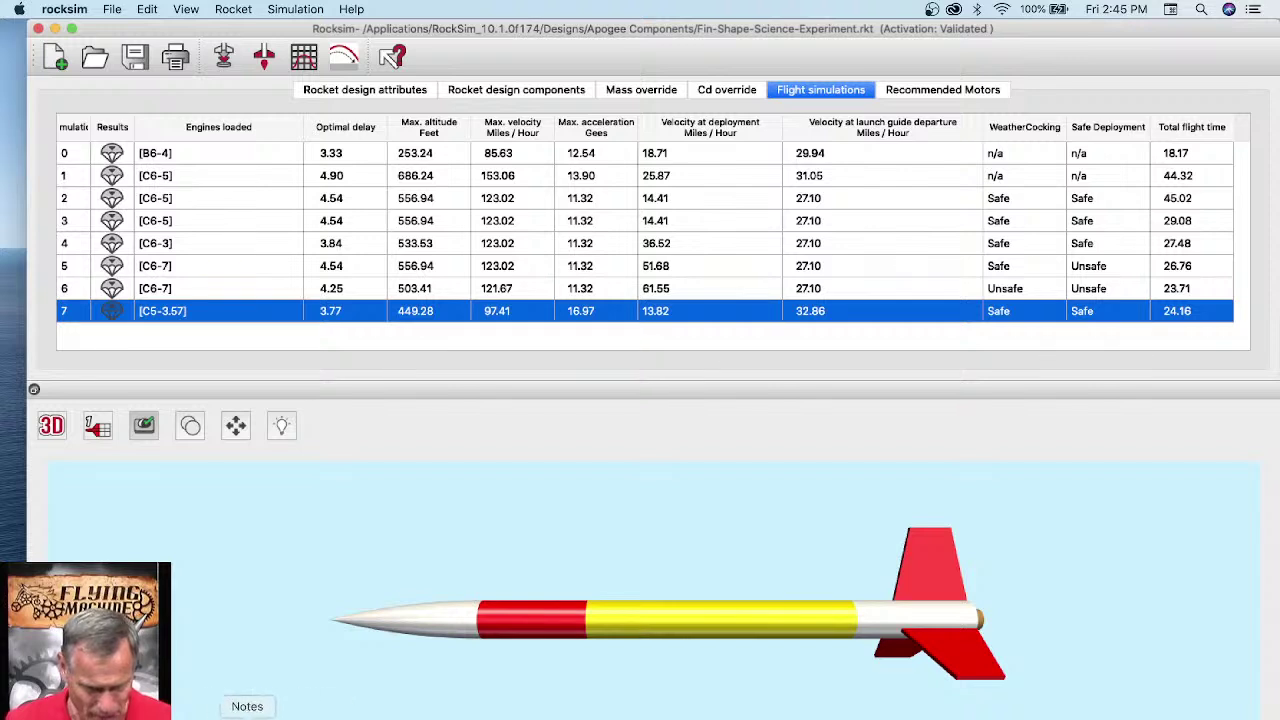
Step: Switch to Safari, try to load the Apogee website with a check of Google News, and close the browser window
{"action": "left_click", "coordinate": [197, 712]}
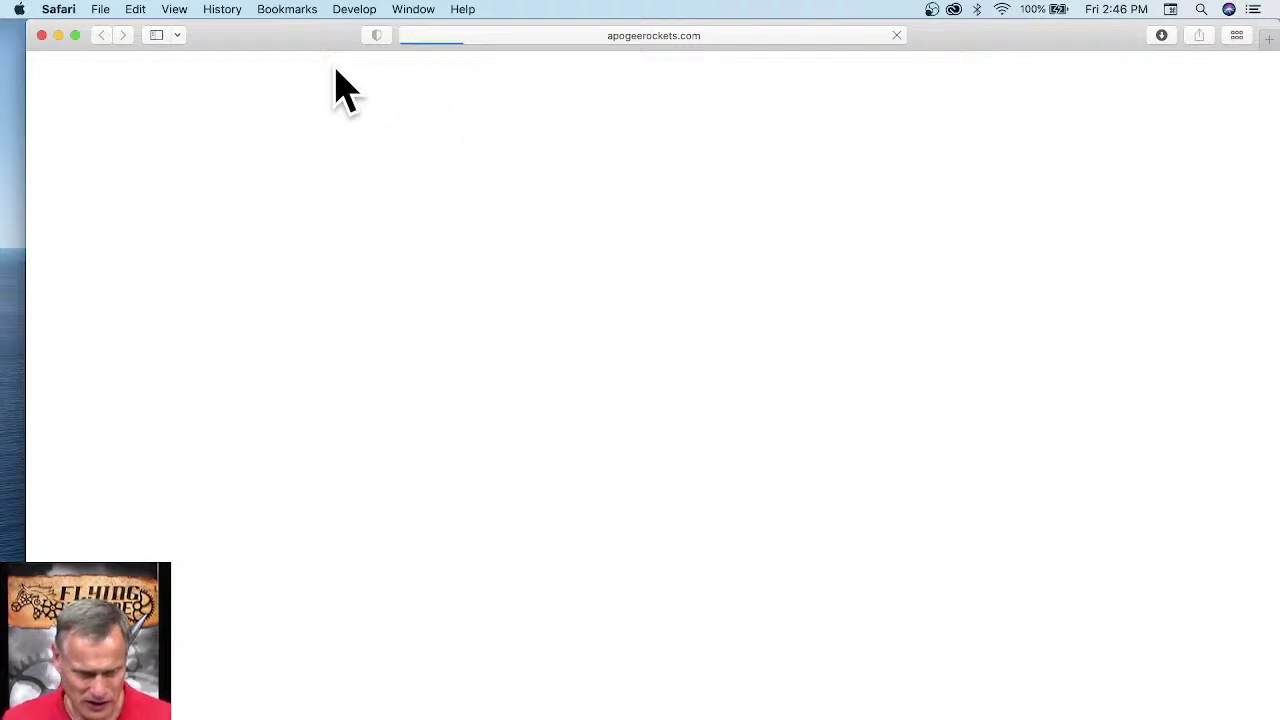
{"action": "left_click", "coordinate": [500, 40]}
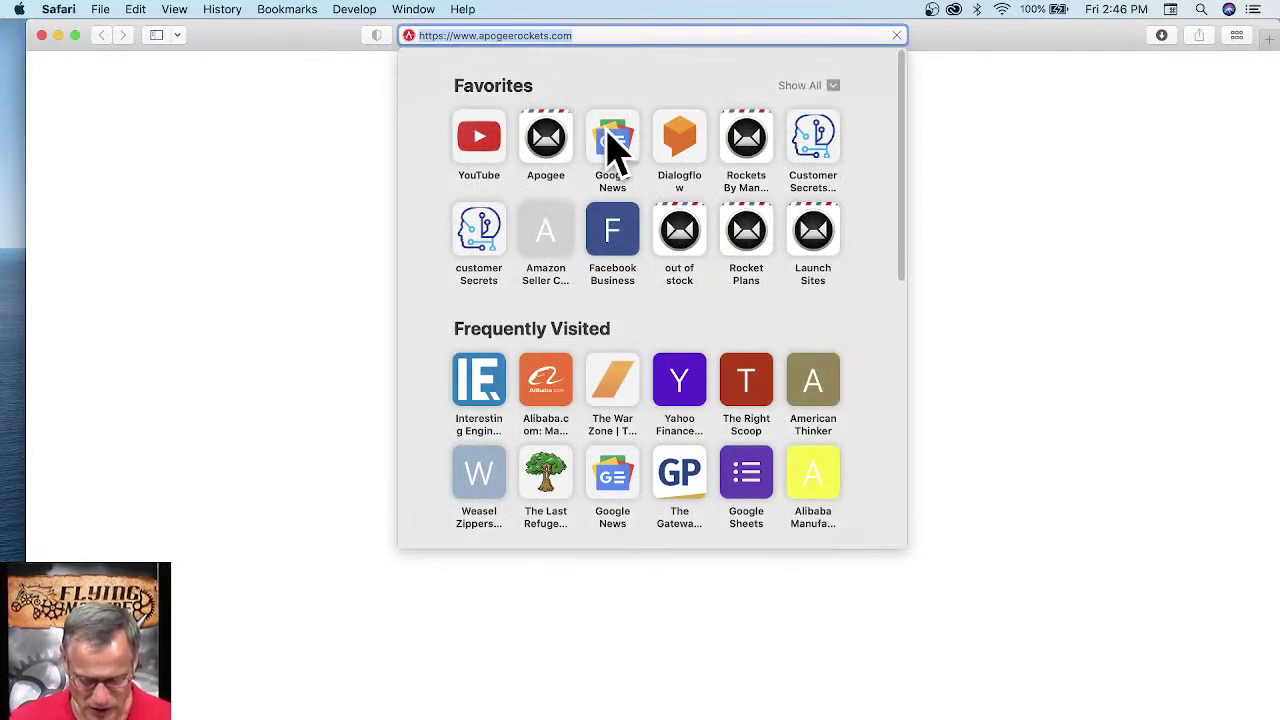
{"action": "left_click", "coordinate": [610, 140]}
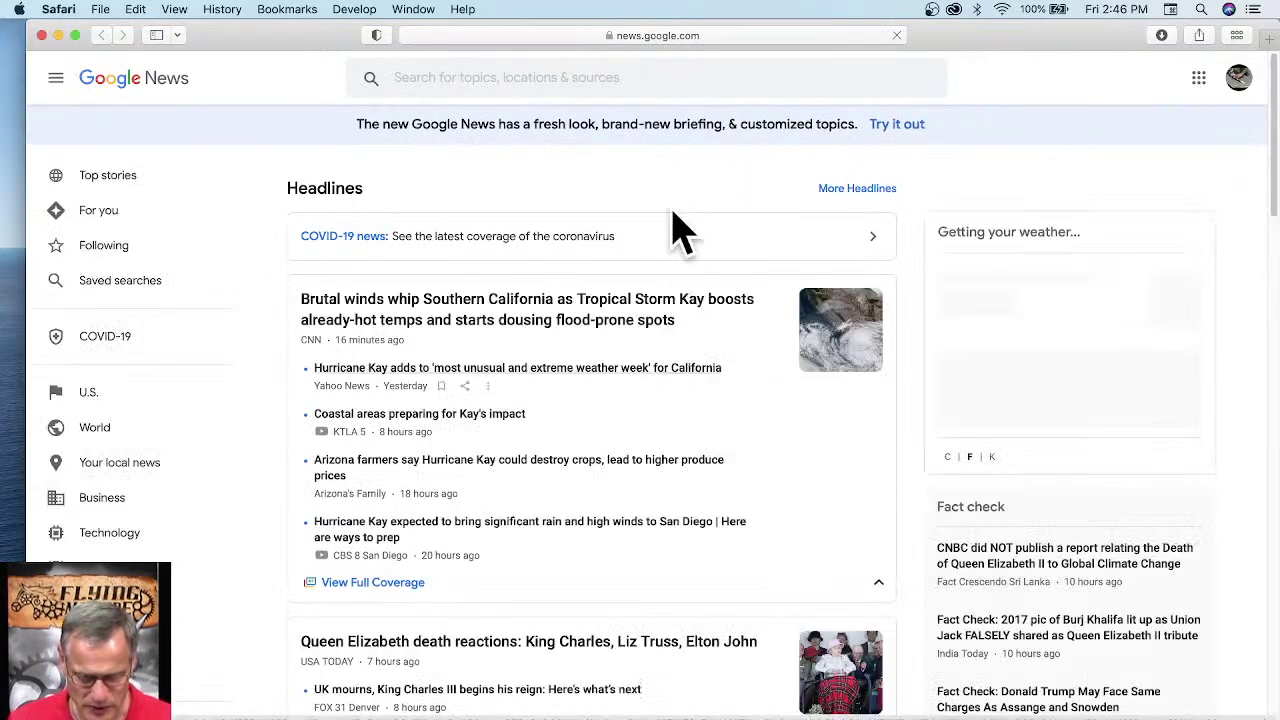
{"action": "left_click", "coordinate": [510, 35]}
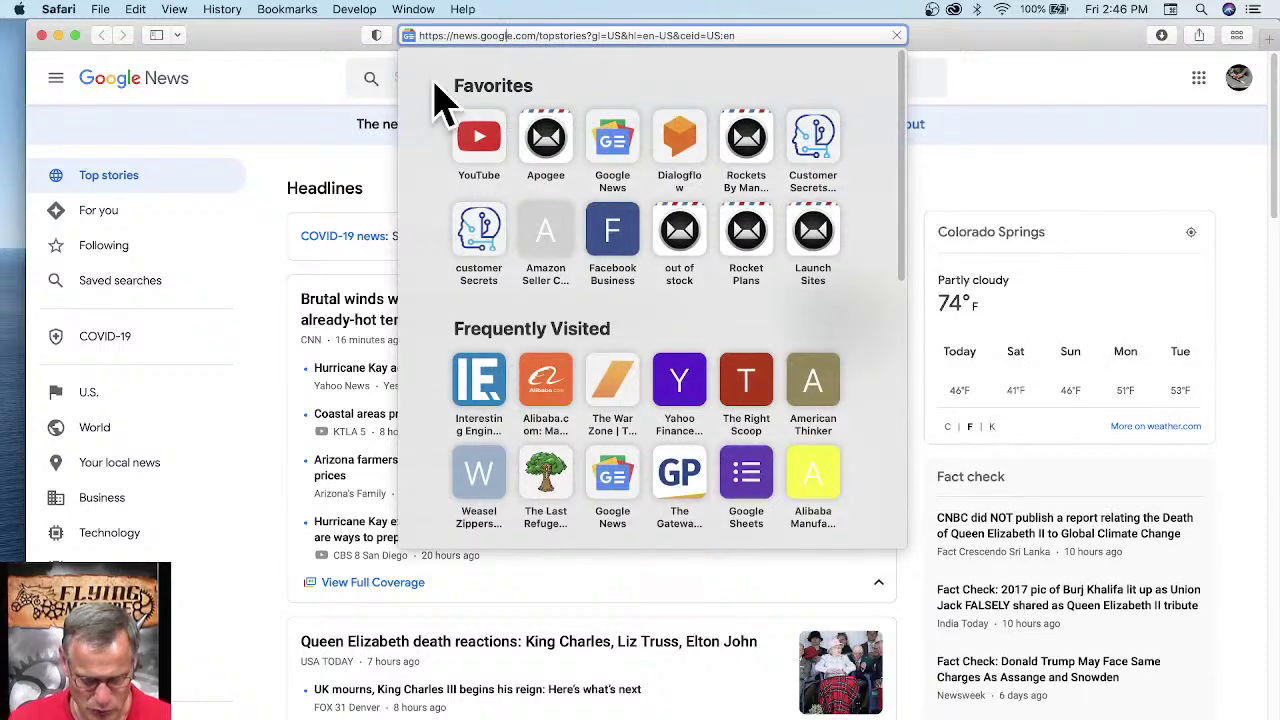
{"action": "left_click", "coordinate": [274, 288]}
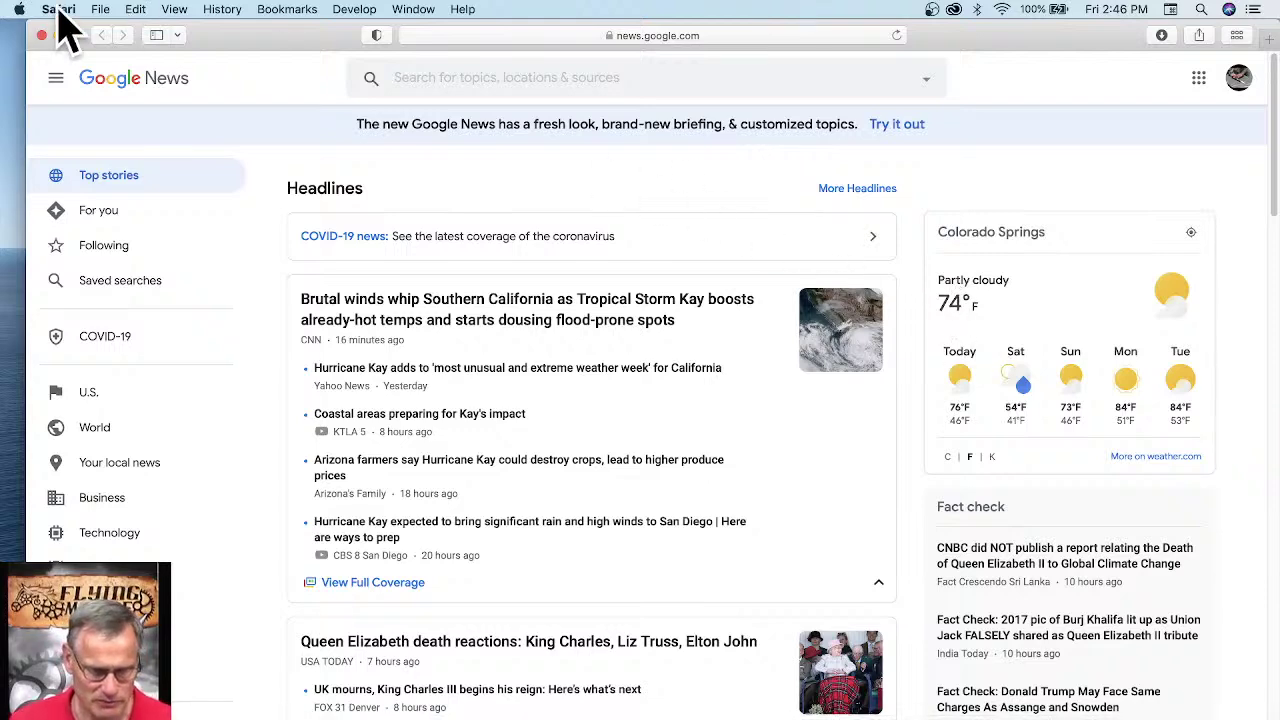
{"action": "left_click", "coordinate": [500, 34]}
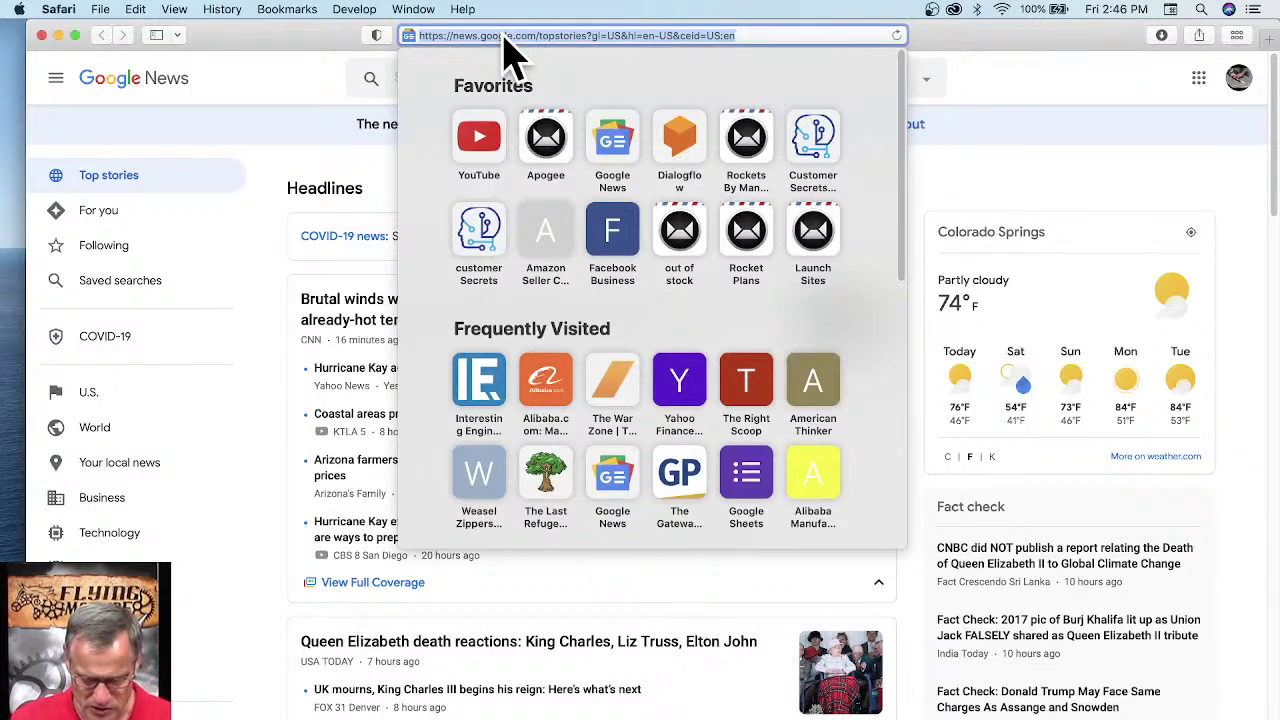
{"action": "left_click", "coordinate": [546, 136]}
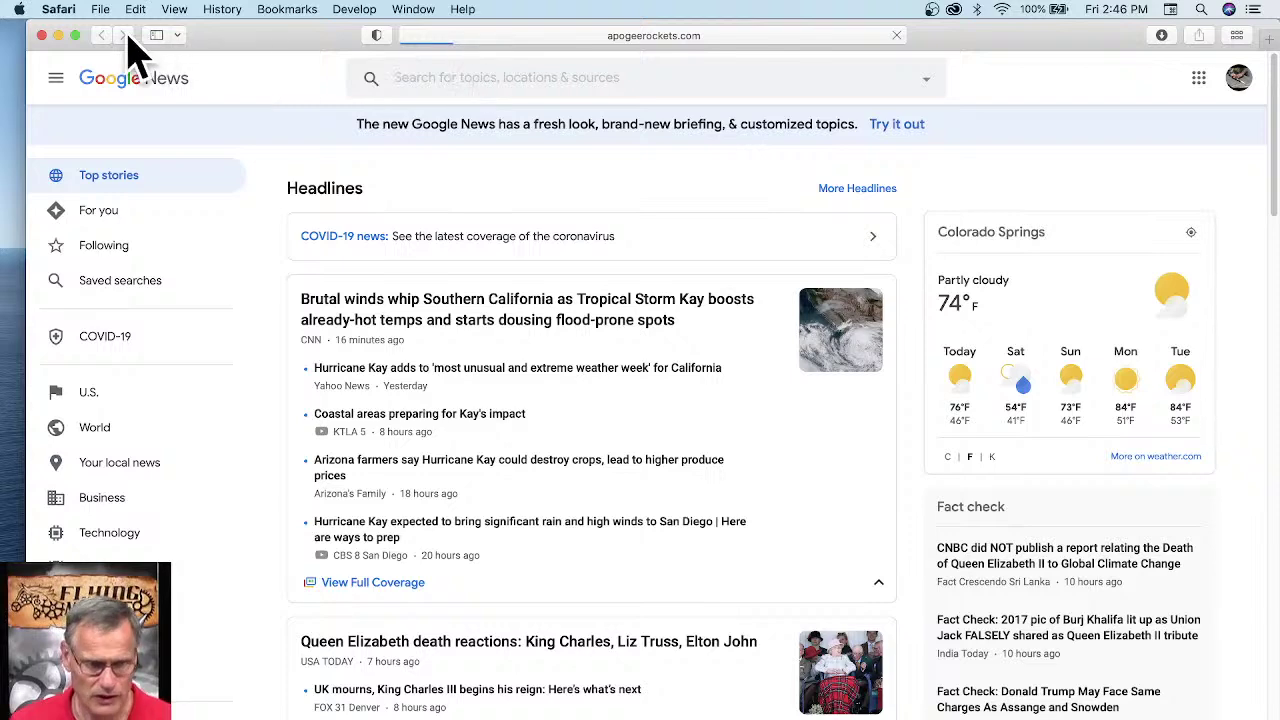
{"action": "left_click", "coordinate": [41, 35]}
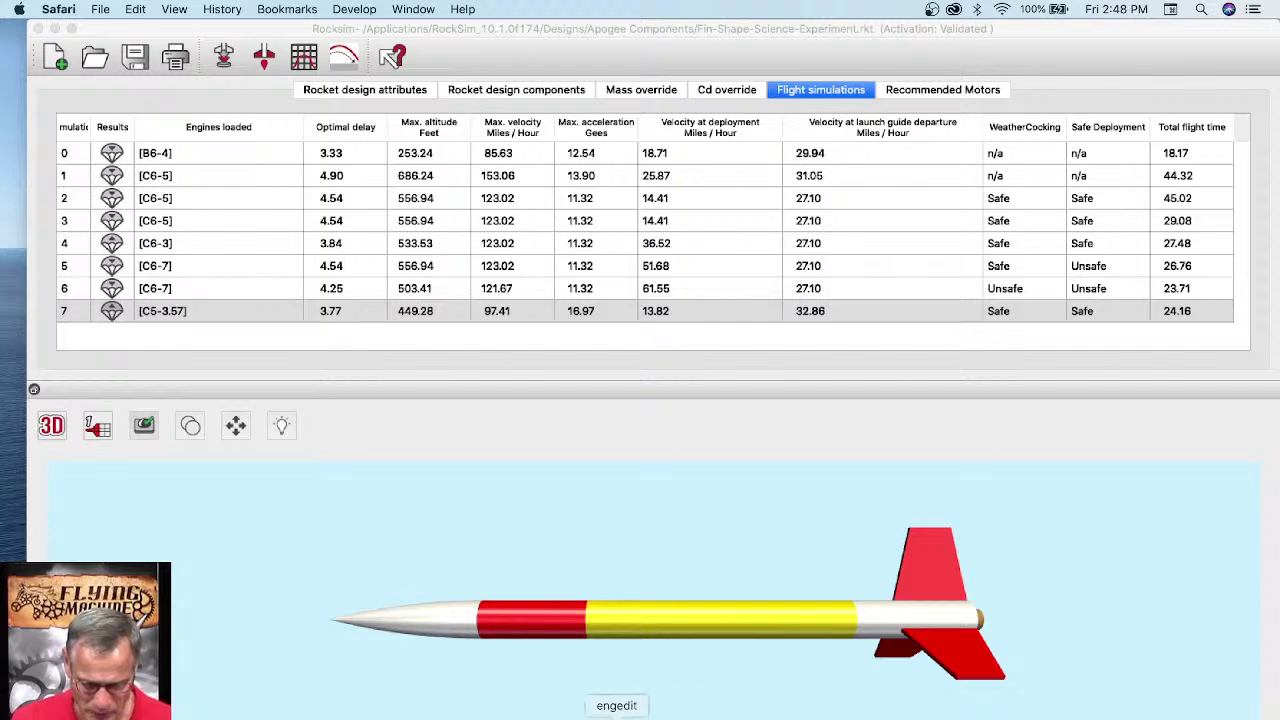
Step: Switch to EngEdit and reposition its window so the engine information and graph controls can be examined
{"action": "left_click", "coordinate": [616, 715]}
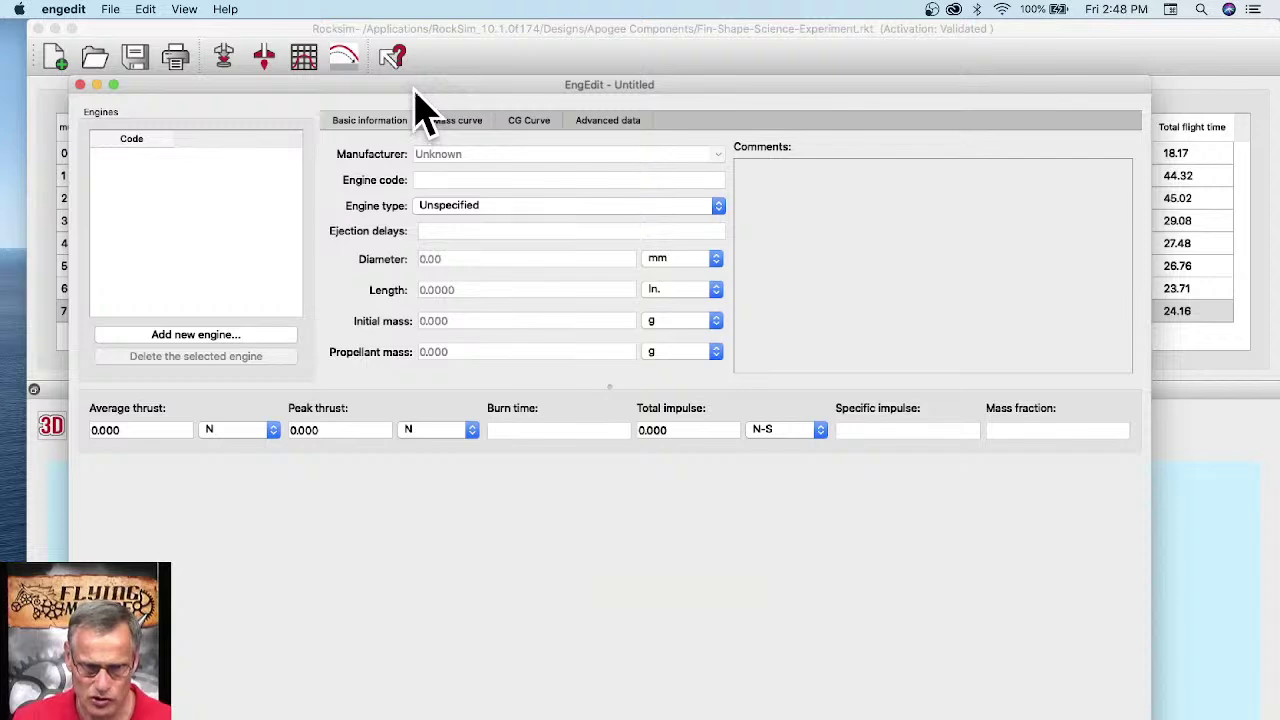
{"action": "left_click_drag", "start_coordinate": [415, 86], "coordinate": [449, 48]}
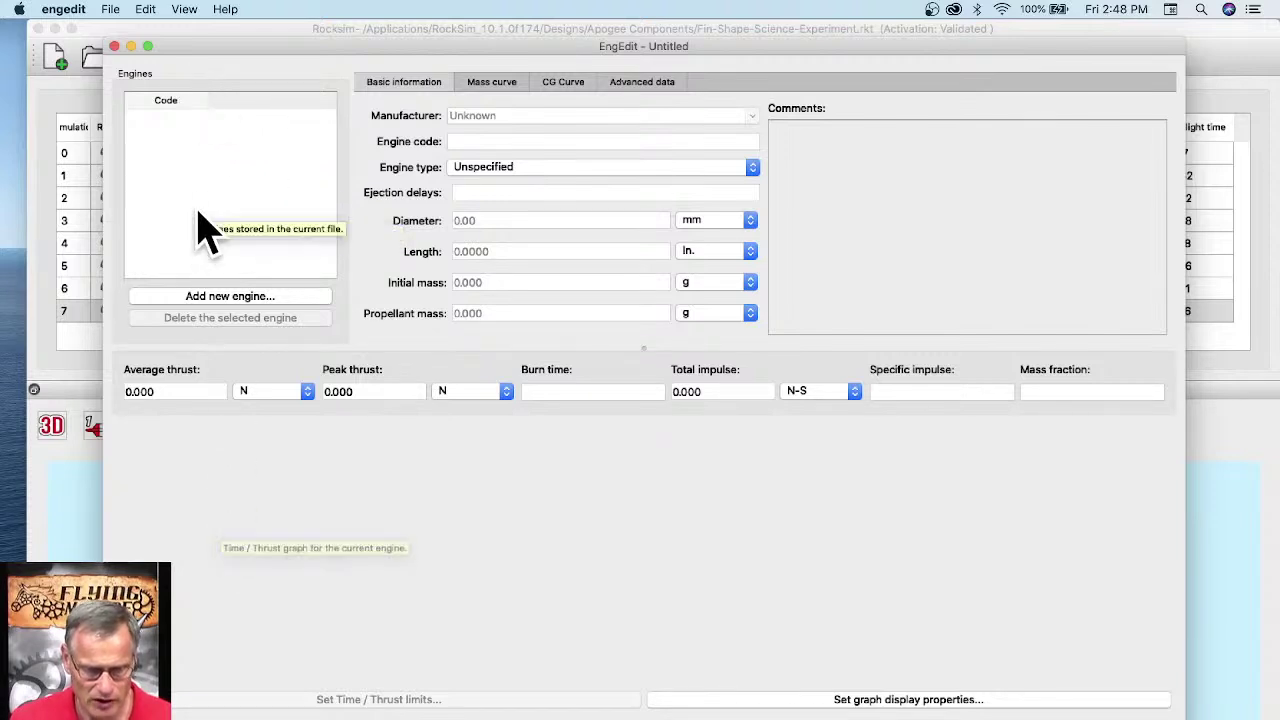
{"action": "left_click_drag", "start_coordinate": [357, 46], "coordinate": [366, 46]}
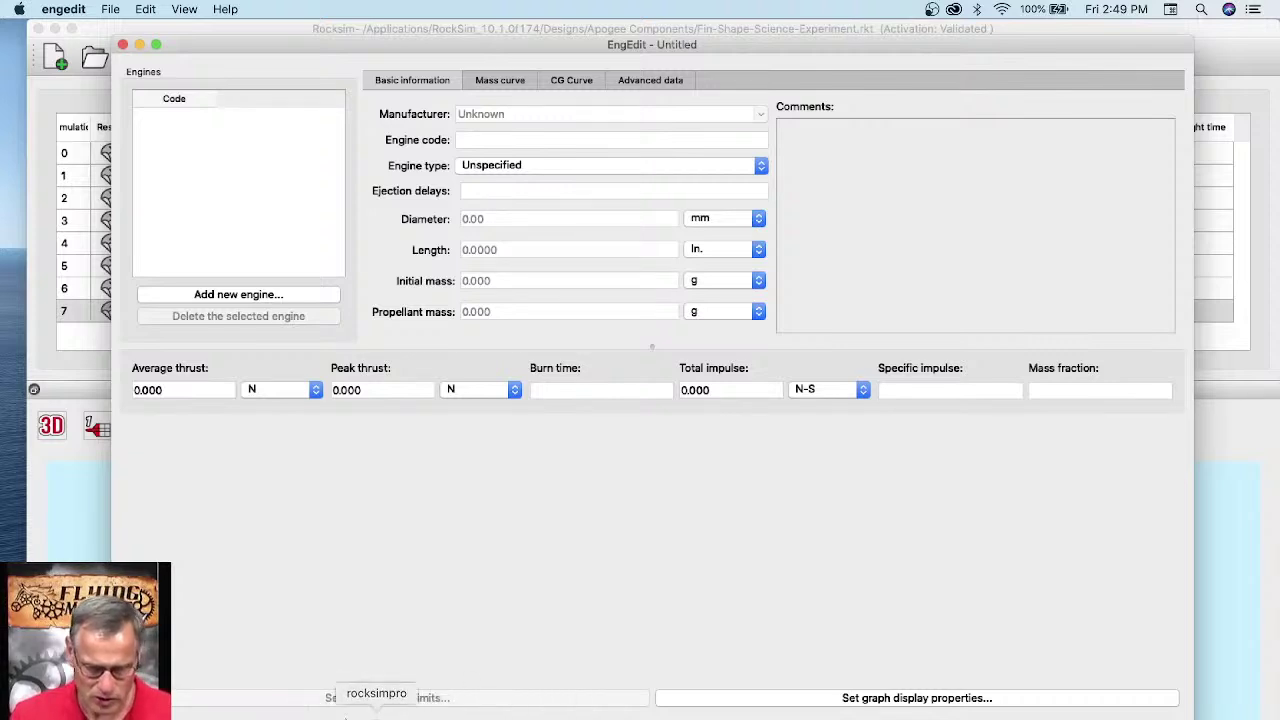
Step: Switch to Rocksim Pro, decline replacing any database entries in the merge, and open Estes-Alpha-III.rkt from the Estes folder
{"action": "left_click", "coordinate": [414, 712]}
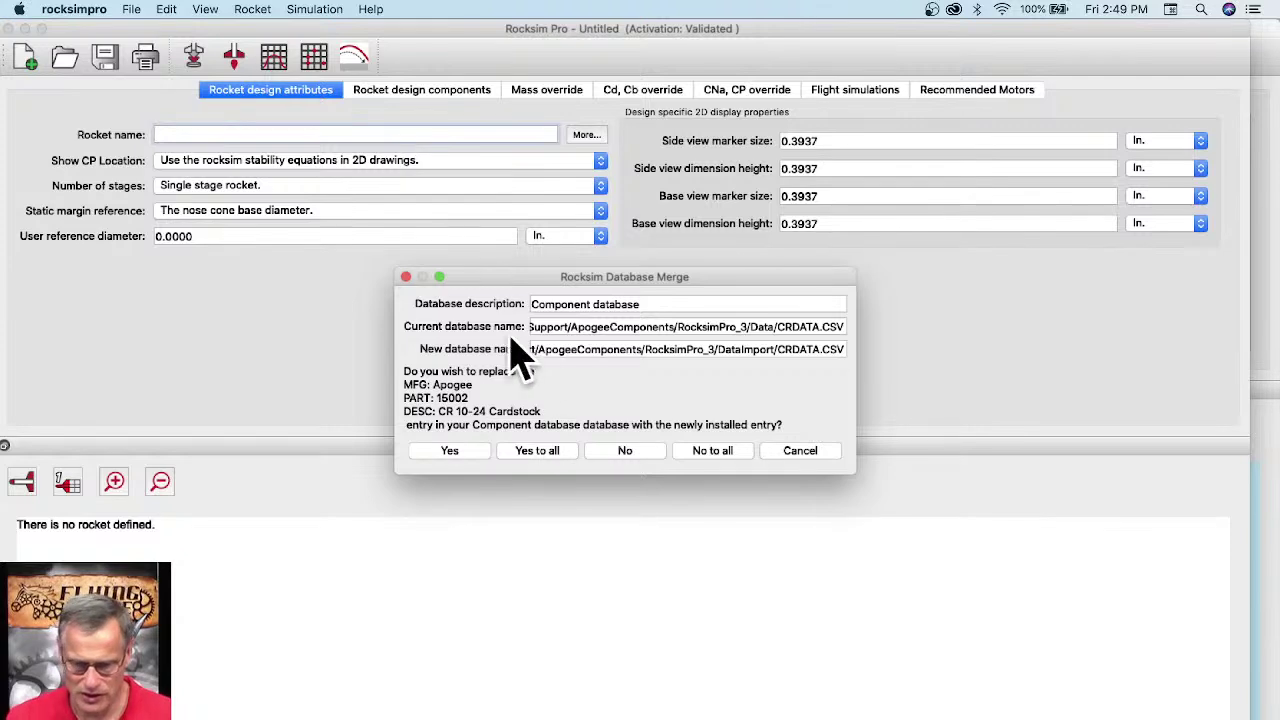
{"action": "left_click", "coordinate": [720, 455]}
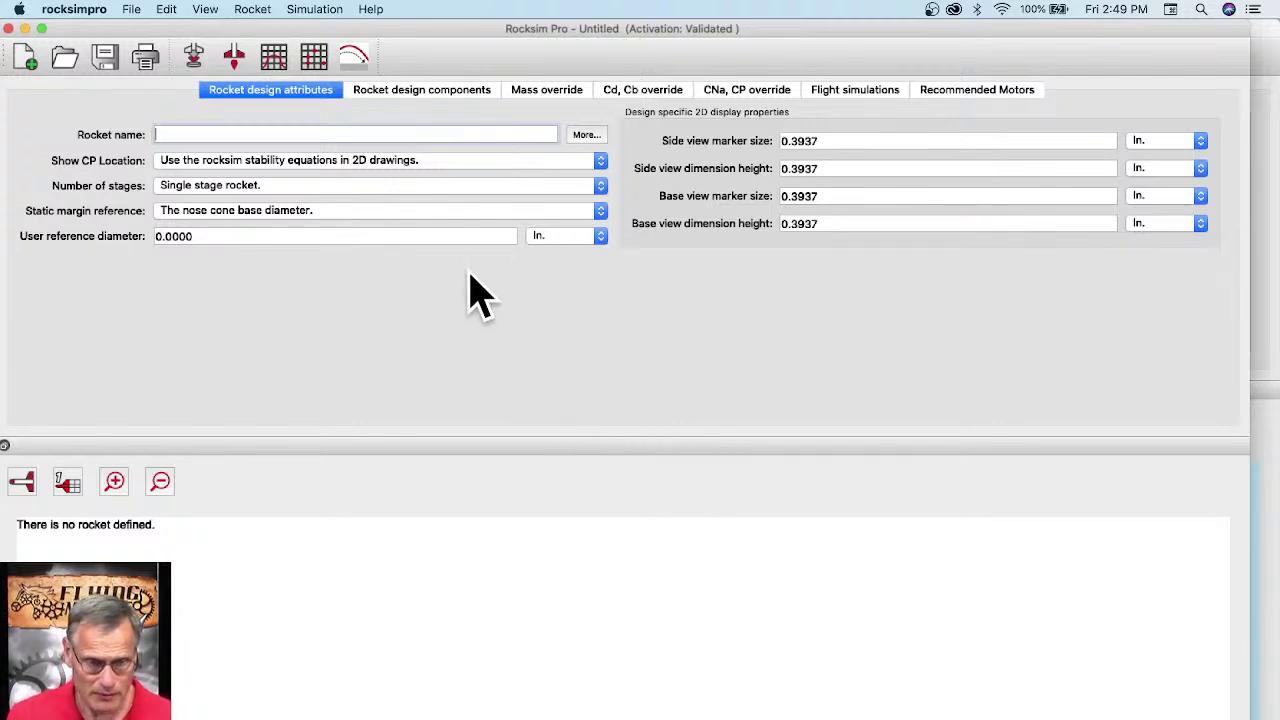
{"action": "left_click", "coordinate": [64, 58]}
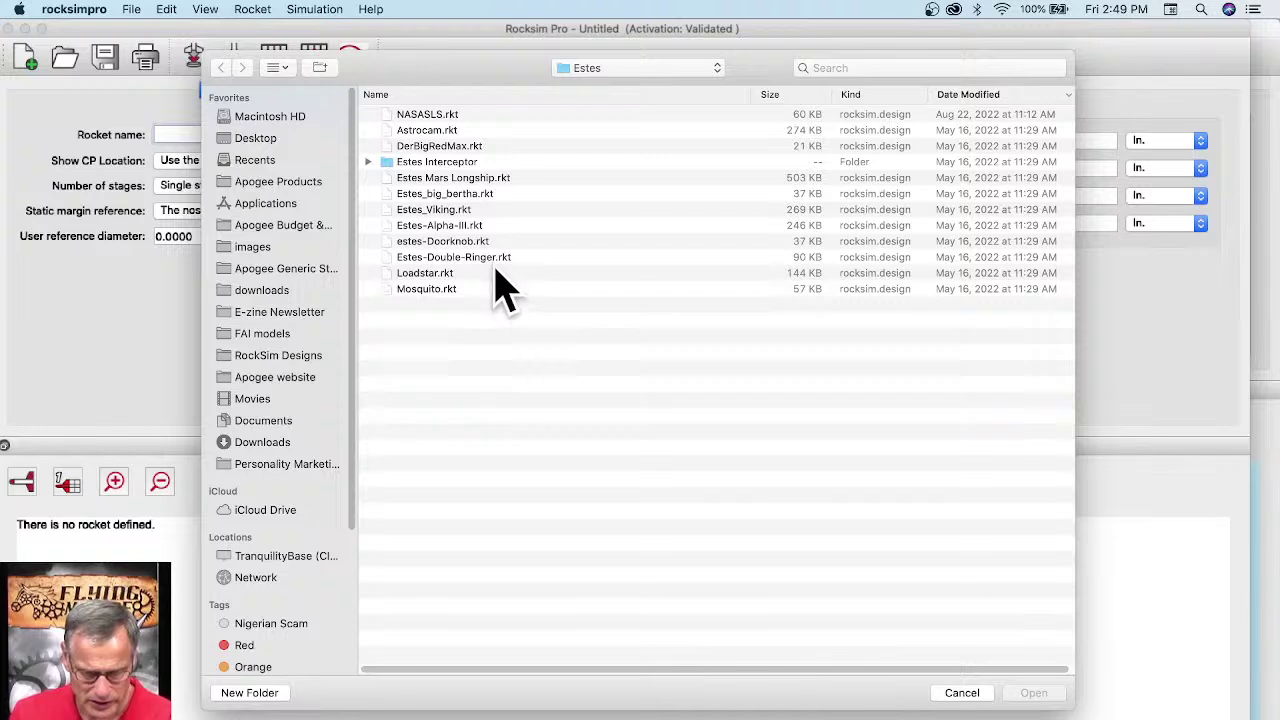
{"action": "left_click", "coordinate": [443, 229]}
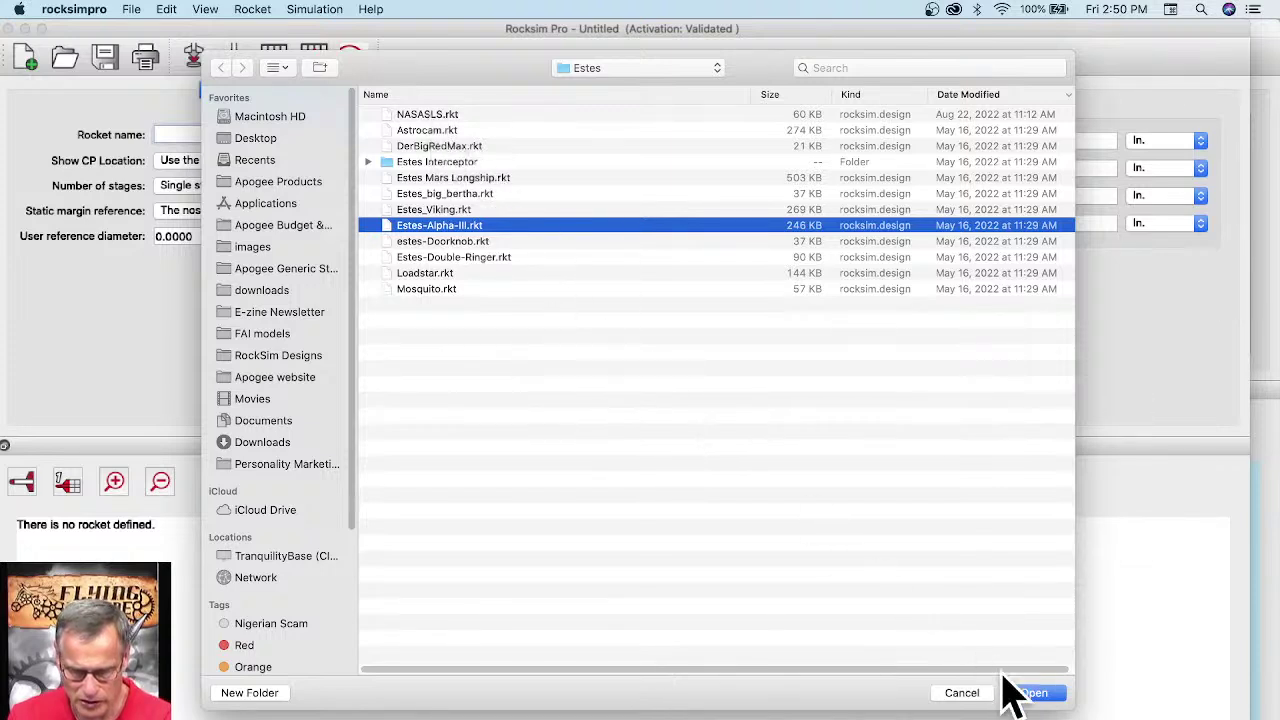
{"action": "left_click", "coordinate": [1034, 693]}
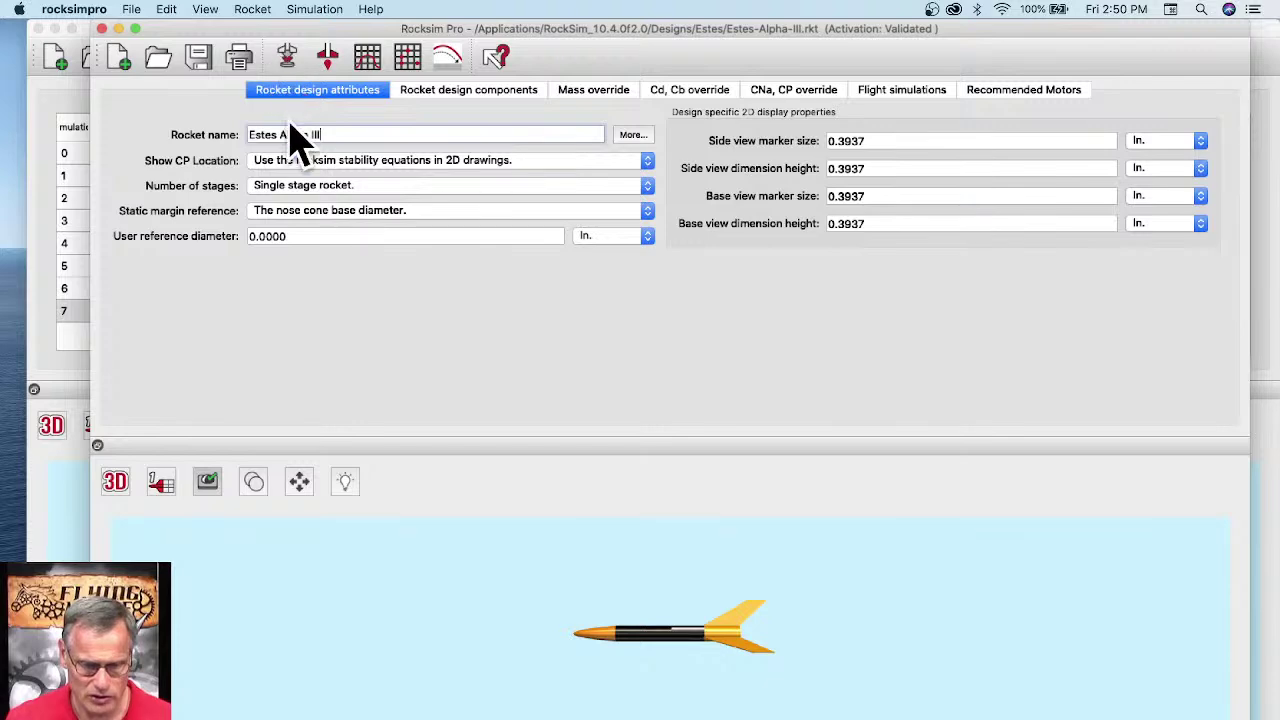
Step: Start a simulation for the Estes Alpha III and load a Quest C12 engine with an 8-second ejection delay
{"action": "left_click", "coordinate": [287, 60]}
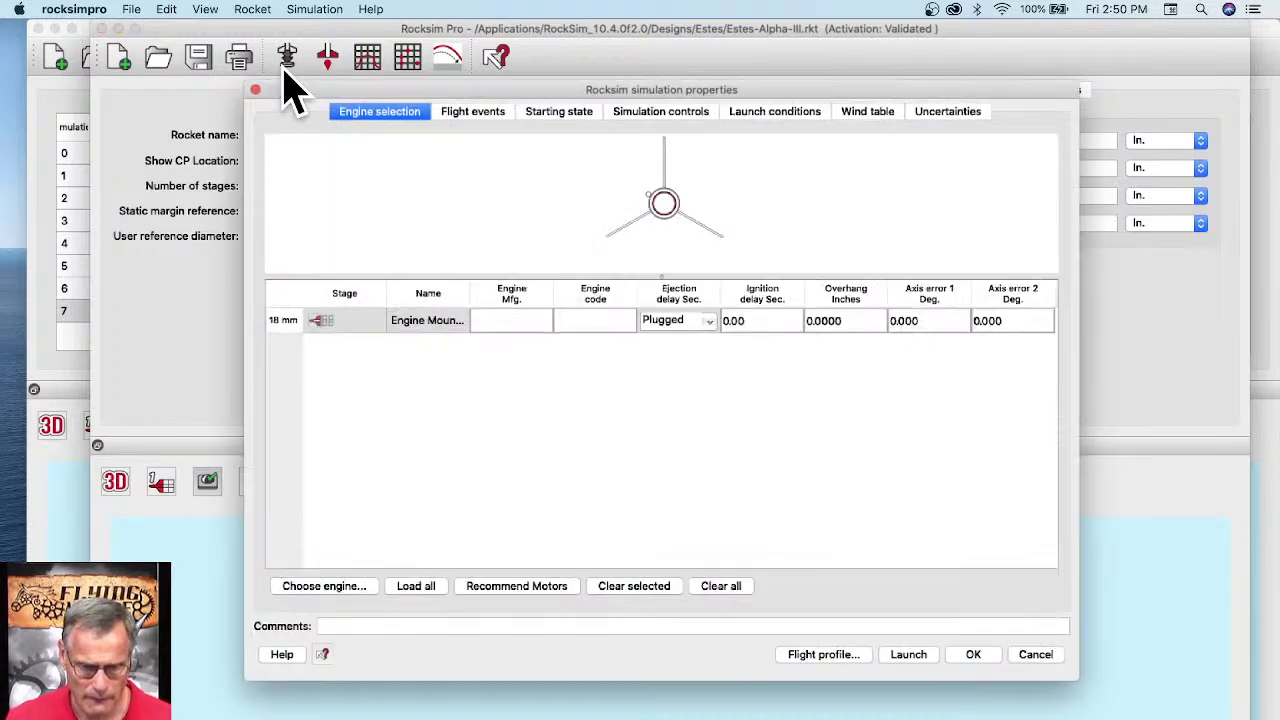
{"action": "left_click", "coordinate": [332, 588]}
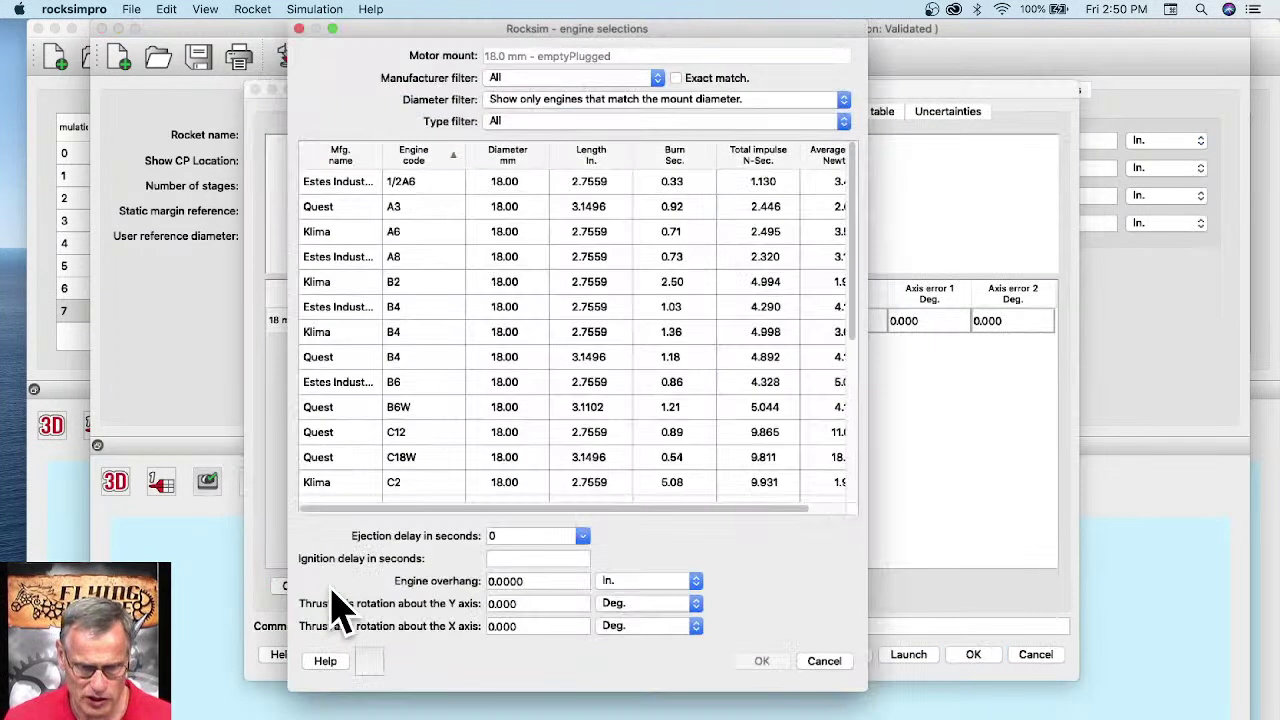
{"action": "left_click", "coordinate": [409, 434]}
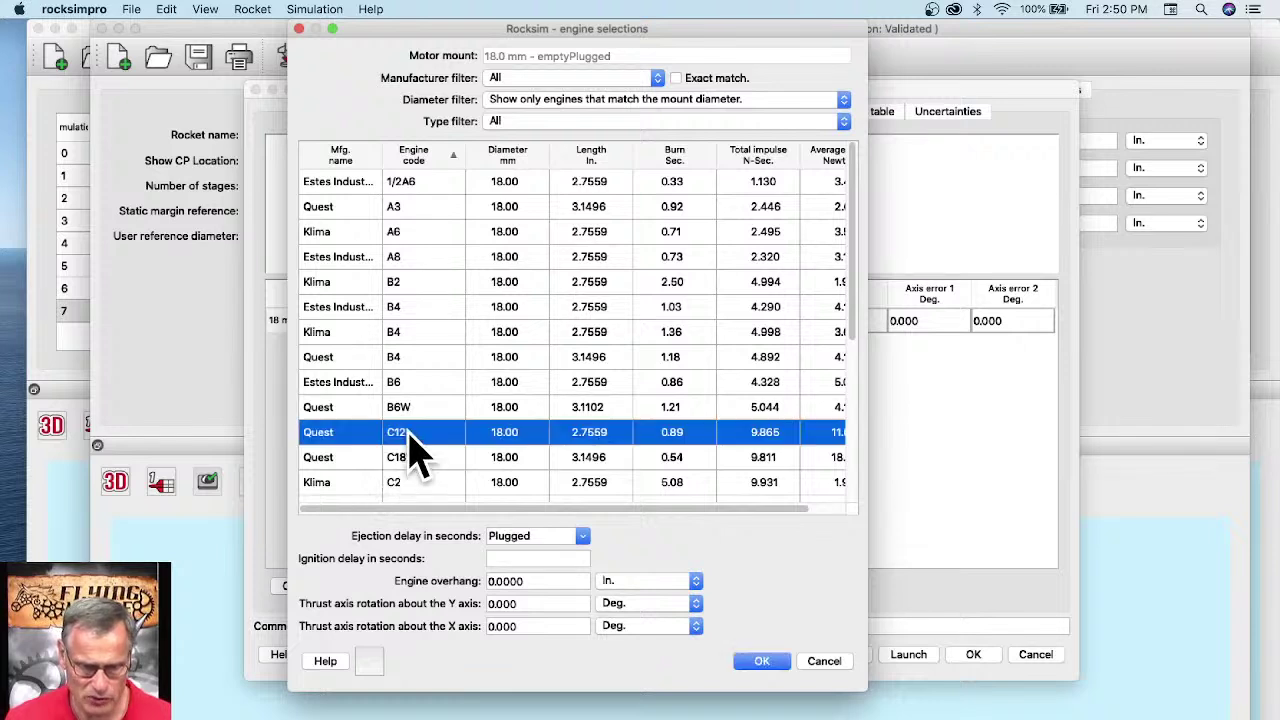
{"action": "left_click", "coordinate": [578, 536]}
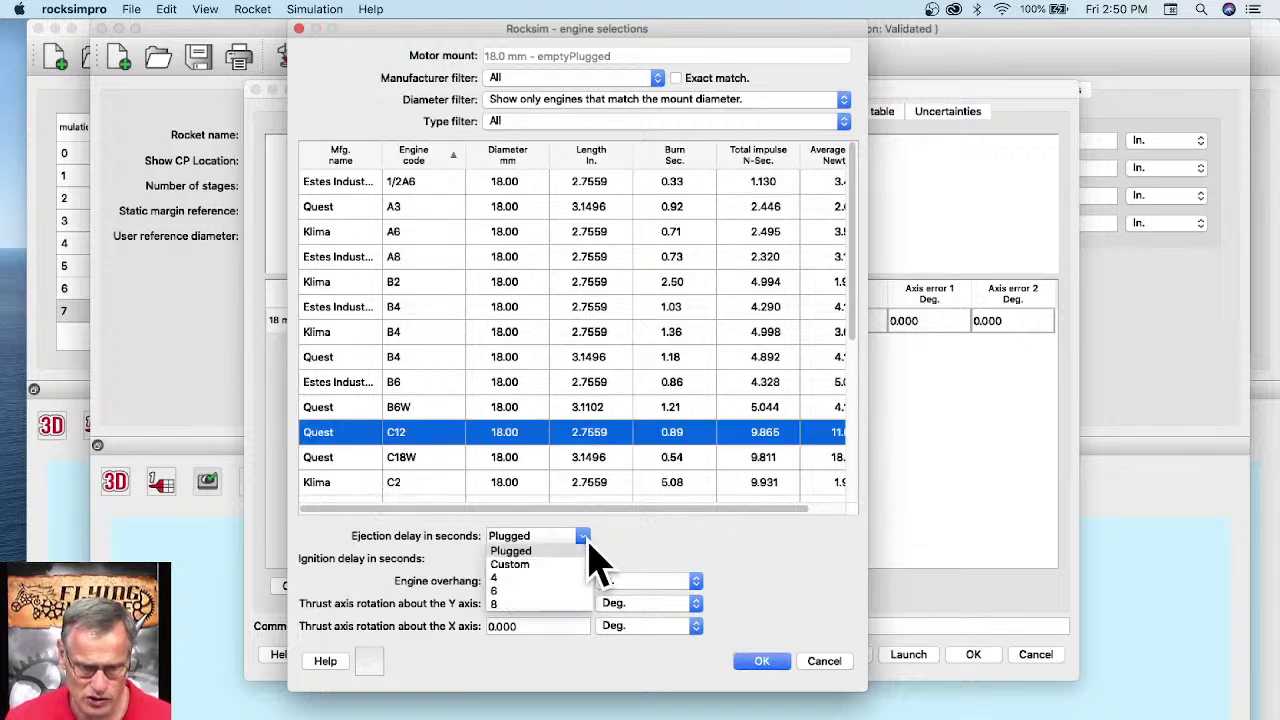
{"action": "left_click", "coordinate": [540, 604]}
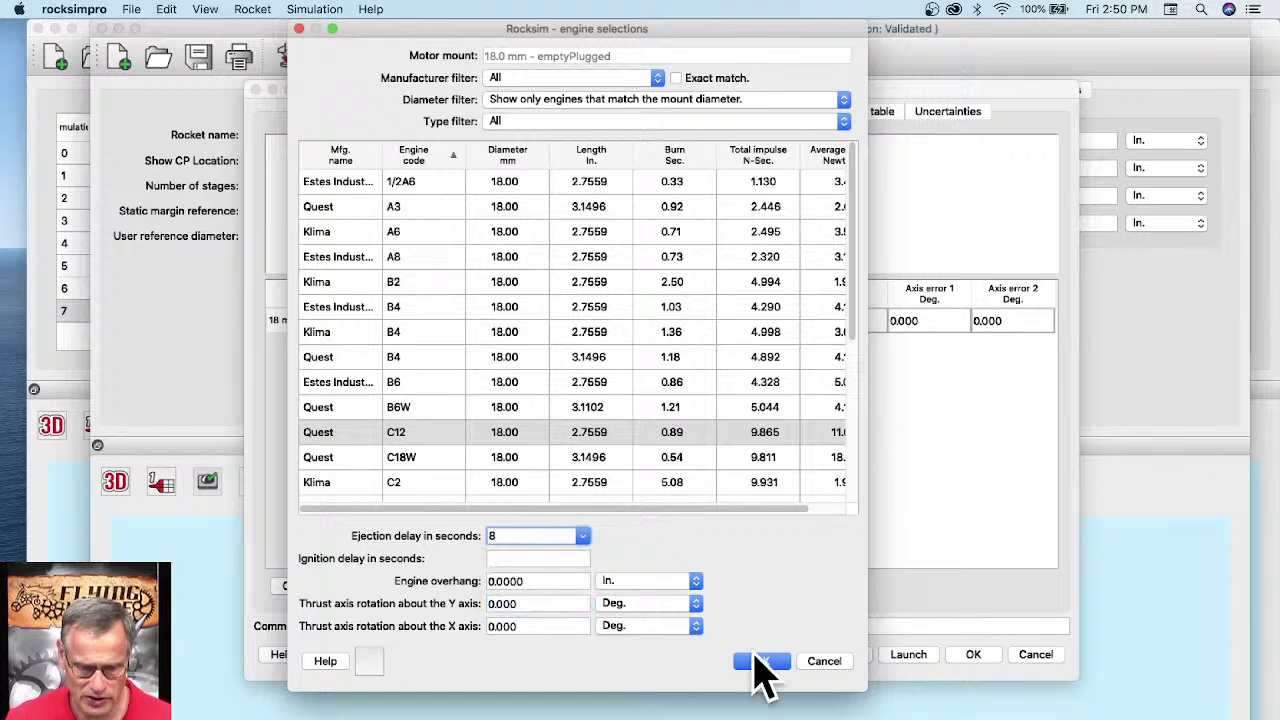
{"action": "left_click", "coordinate": [762, 661]}
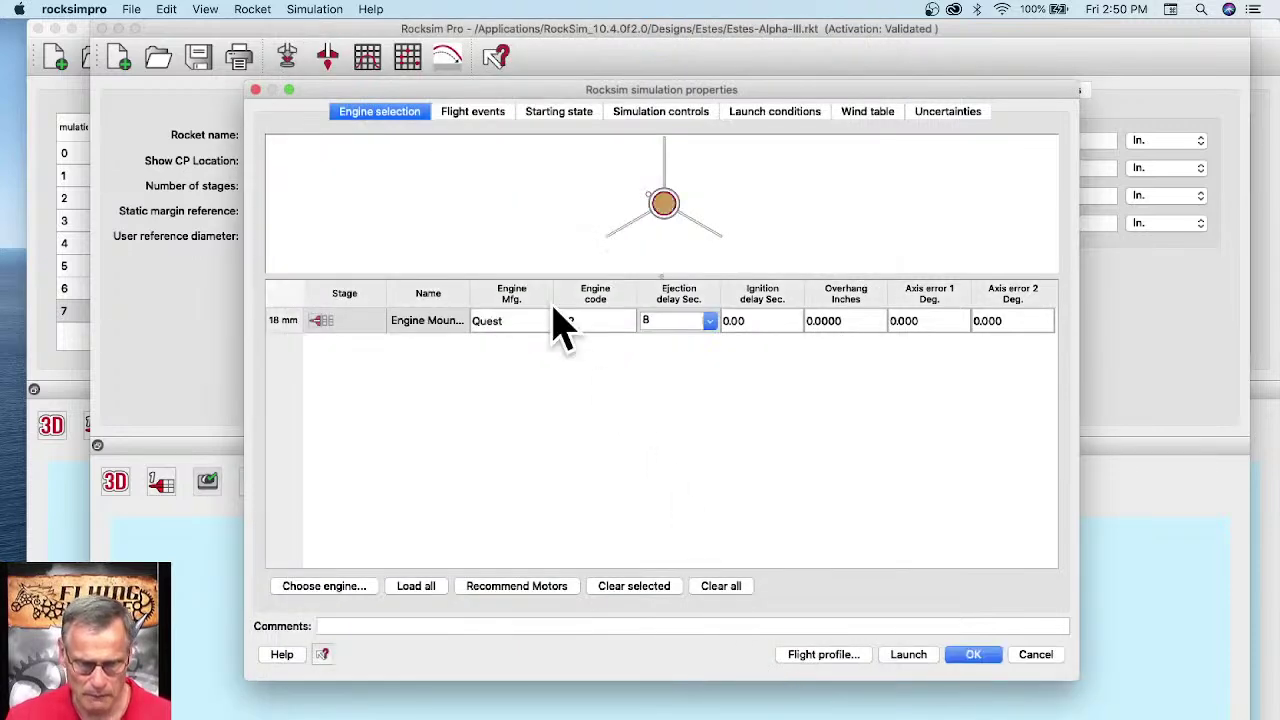
Step: Show the Alpha III simulation's flight events in Rocksim Pro, switch to RockSim, and open a new simulation's flight events beside them
{"action": "left_click", "coordinate": [465, 118]}
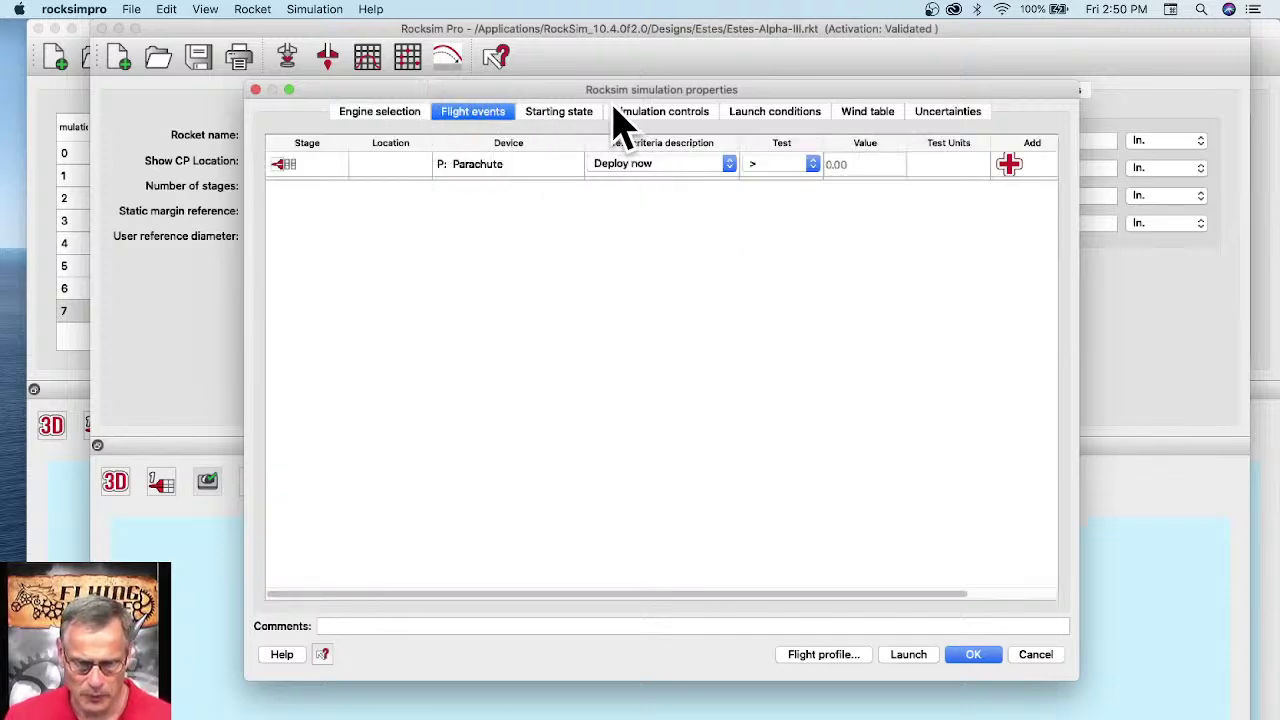
{"action": "left_click_drag", "start_coordinate": [612, 93], "coordinate": [883, 97]}
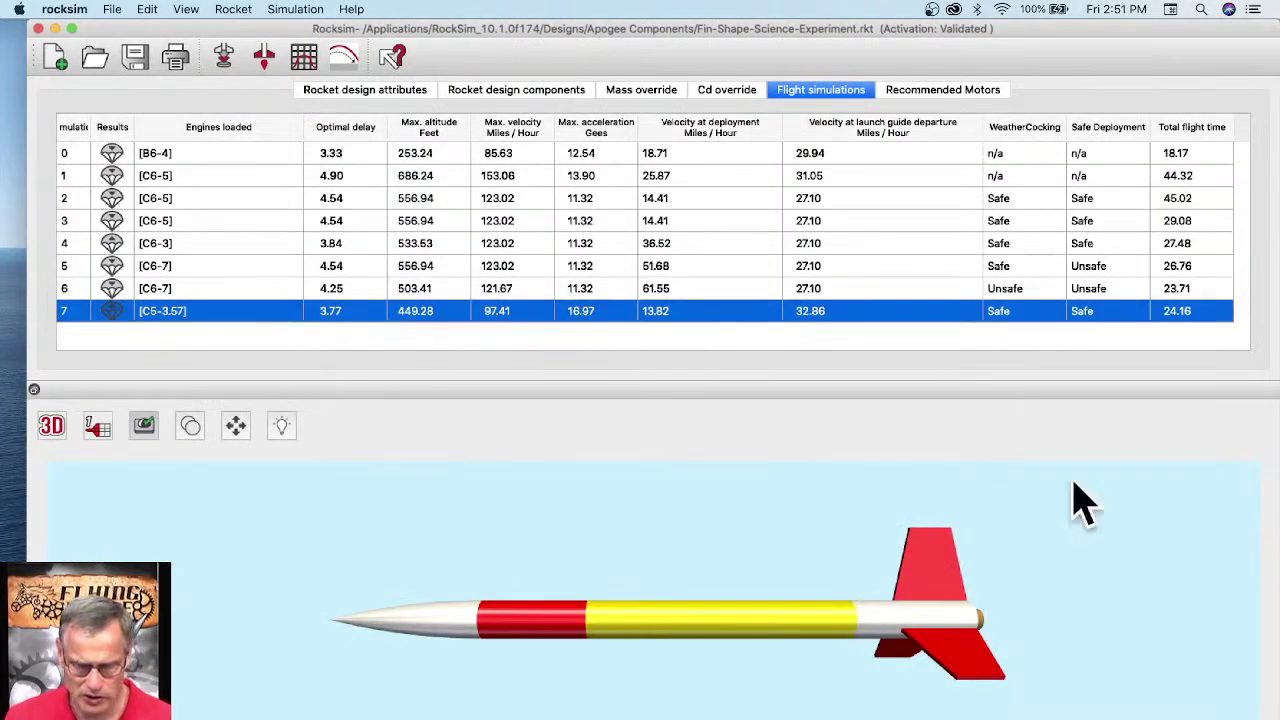
{"action": "left_click_drag", "start_coordinate": [1279, 718], "coordinate": [945, 718]}
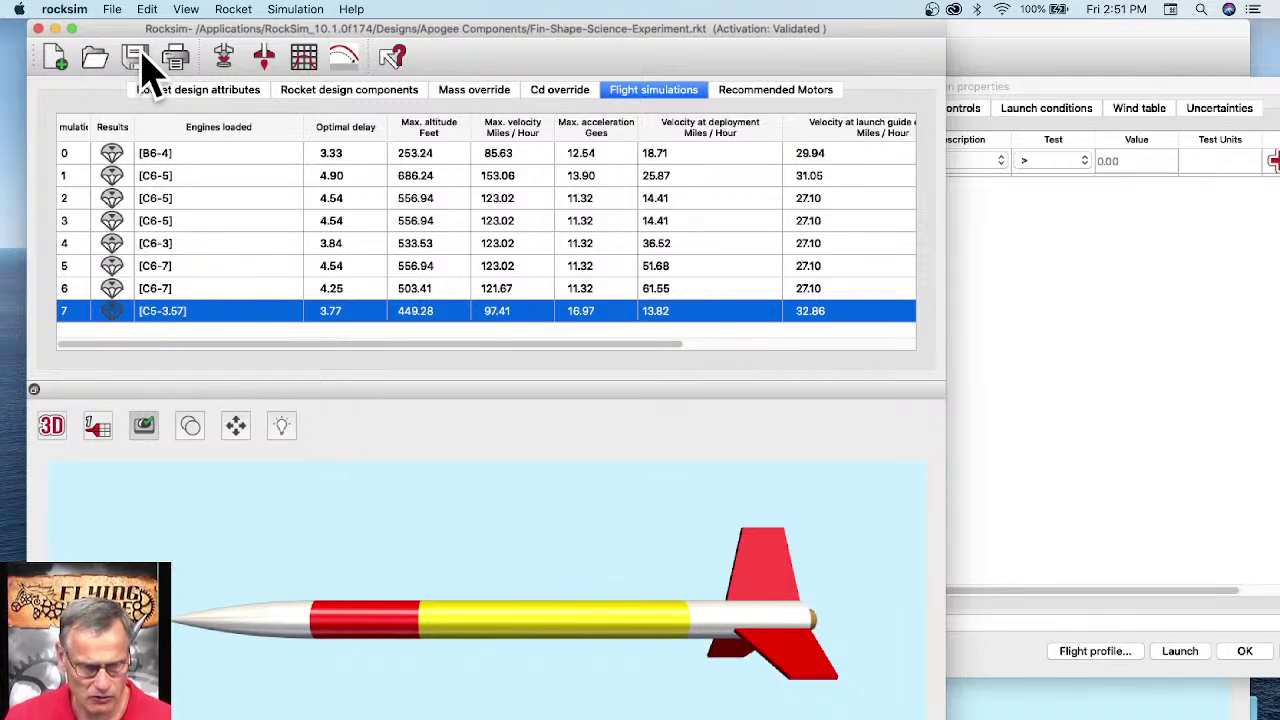
{"action": "left_click", "coordinate": [222, 60]}
{"action": "left_click", "coordinate": [308, 143]}
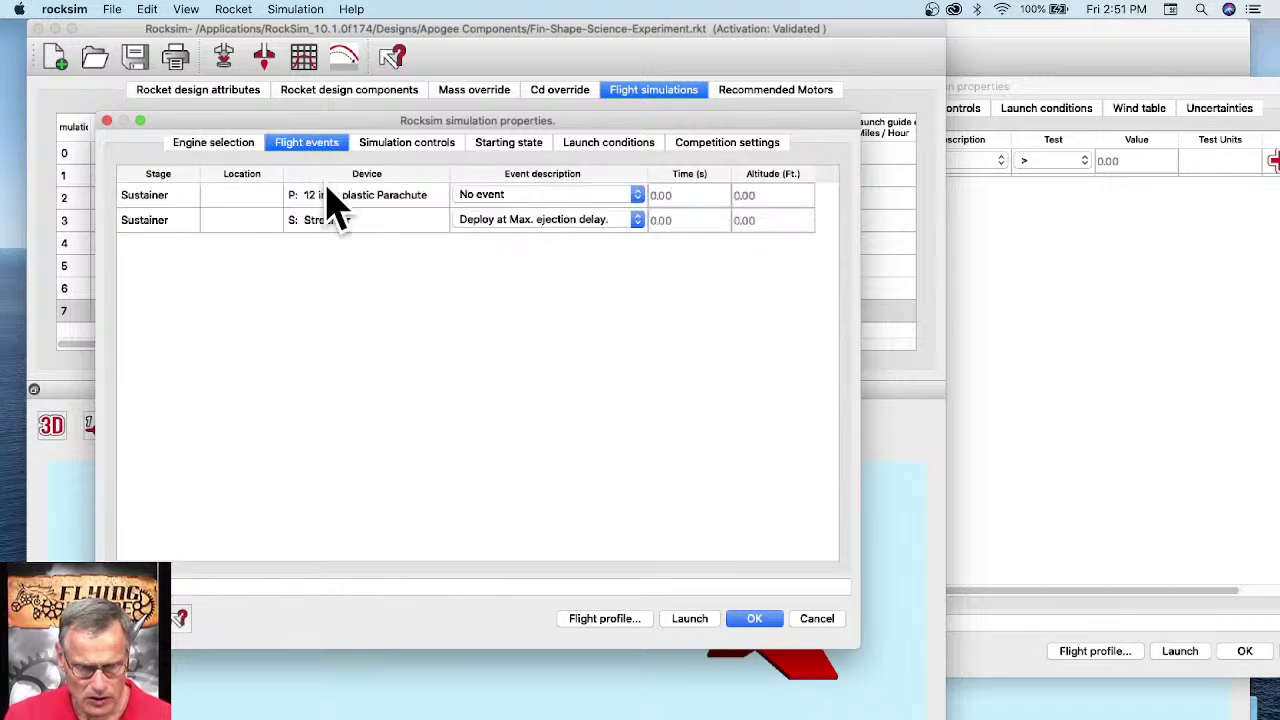
{"action": "left_click_drag", "start_coordinate": [512, 130], "coordinate": [453, 89]}
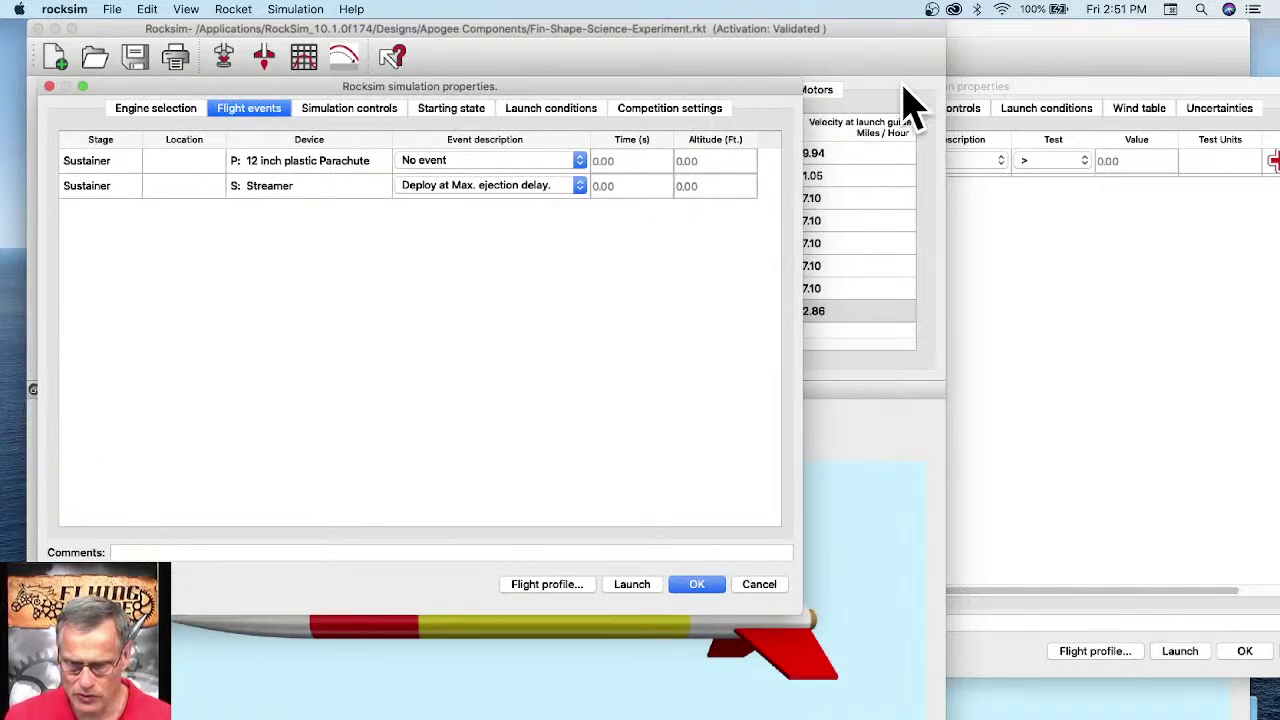
Step: Arrange the RockSim and Rocksim Pro windows so the recovery deployment options in both flight-event tables can be compared
{"action": "left_click_drag", "start_coordinate": [1004, 86], "coordinate": [971, 85]}
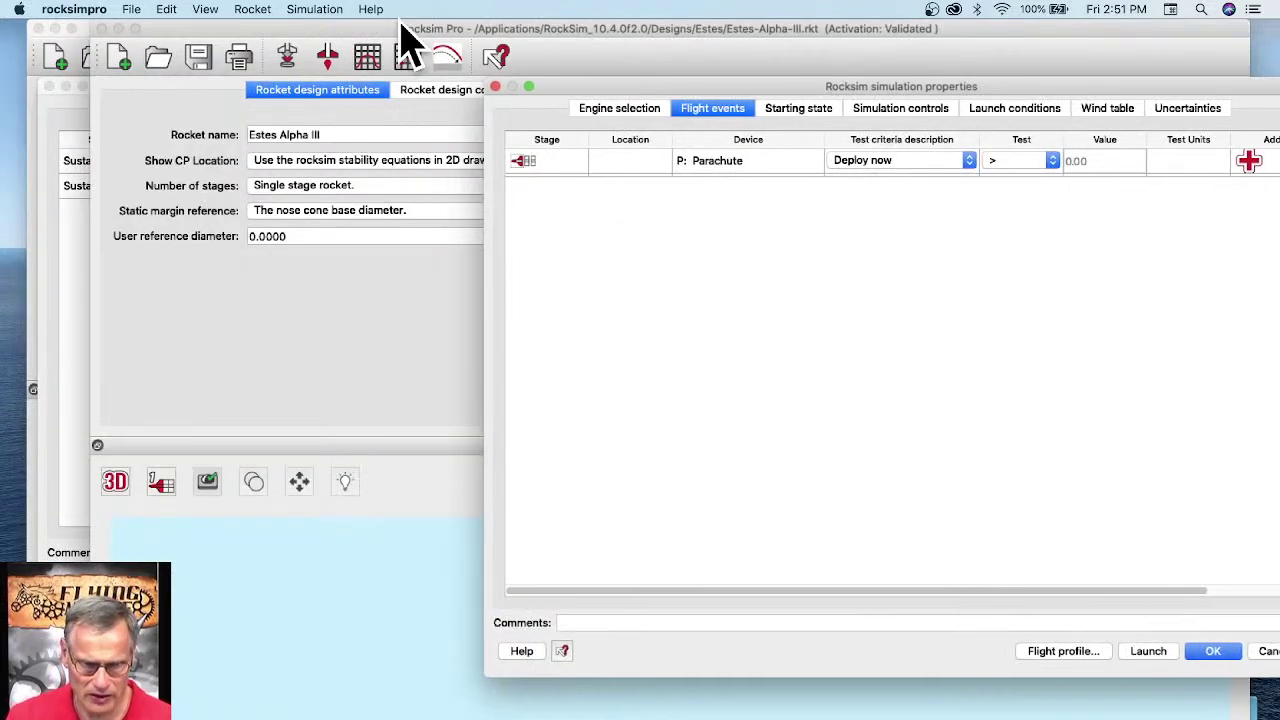
{"action": "left_click_drag", "start_coordinate": [404, 30], "coordinate": [428, 590]}
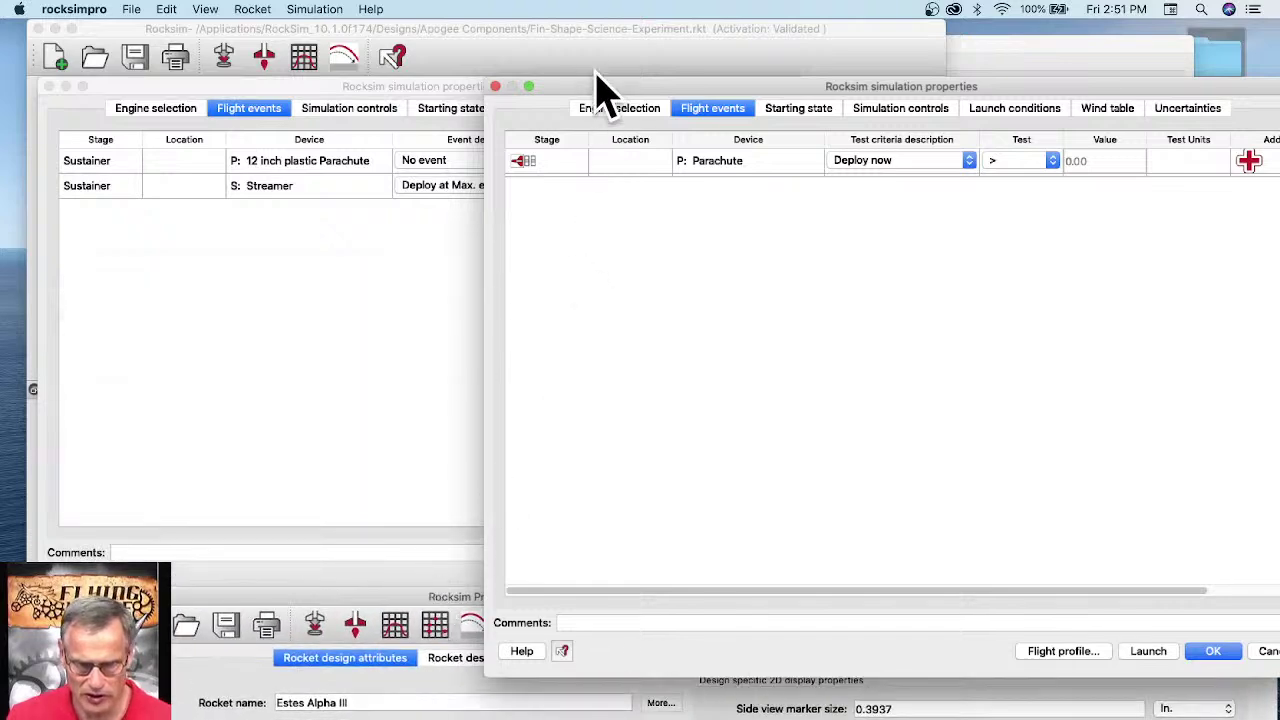
{"action": "left_click_drag", "start_coordinate": [590, 91], "coordinate": [684, 58]}
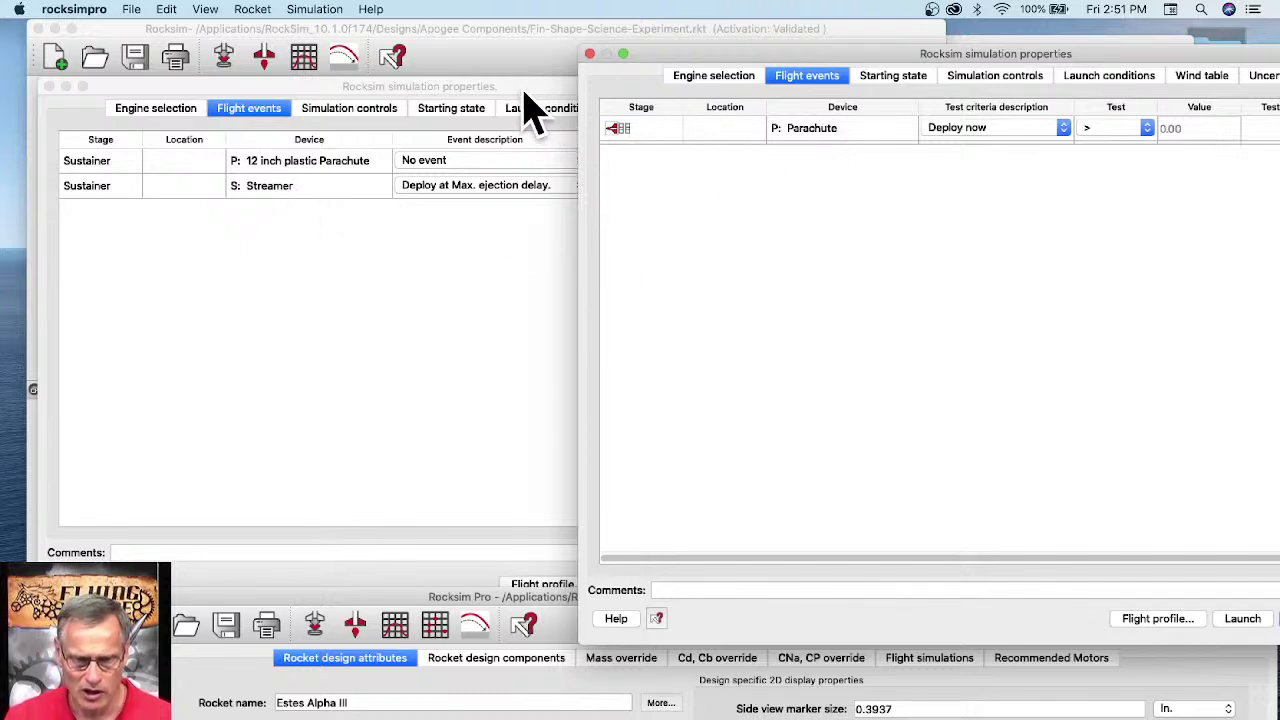
{"action": "left_click_drag", "start_coordinate": [530, 105], "coordinate": [430, 112]}
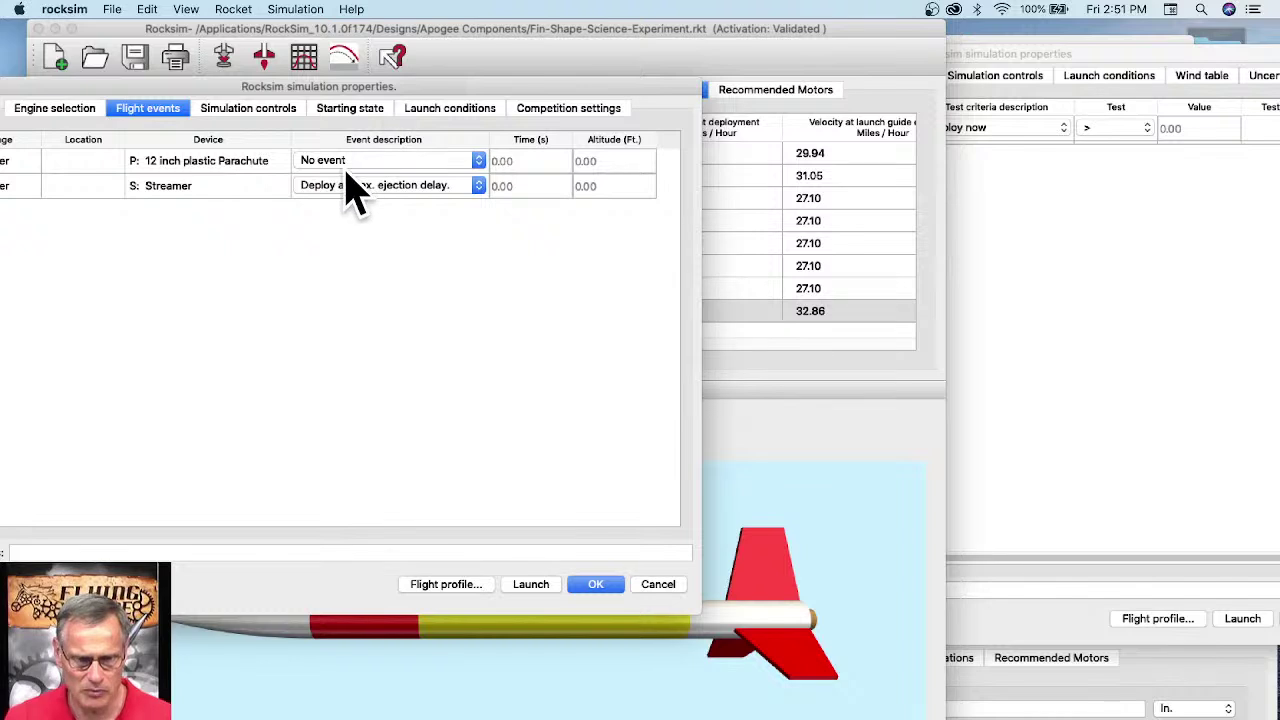
{"action": "left_click", "coordinate": [1070, 52]}
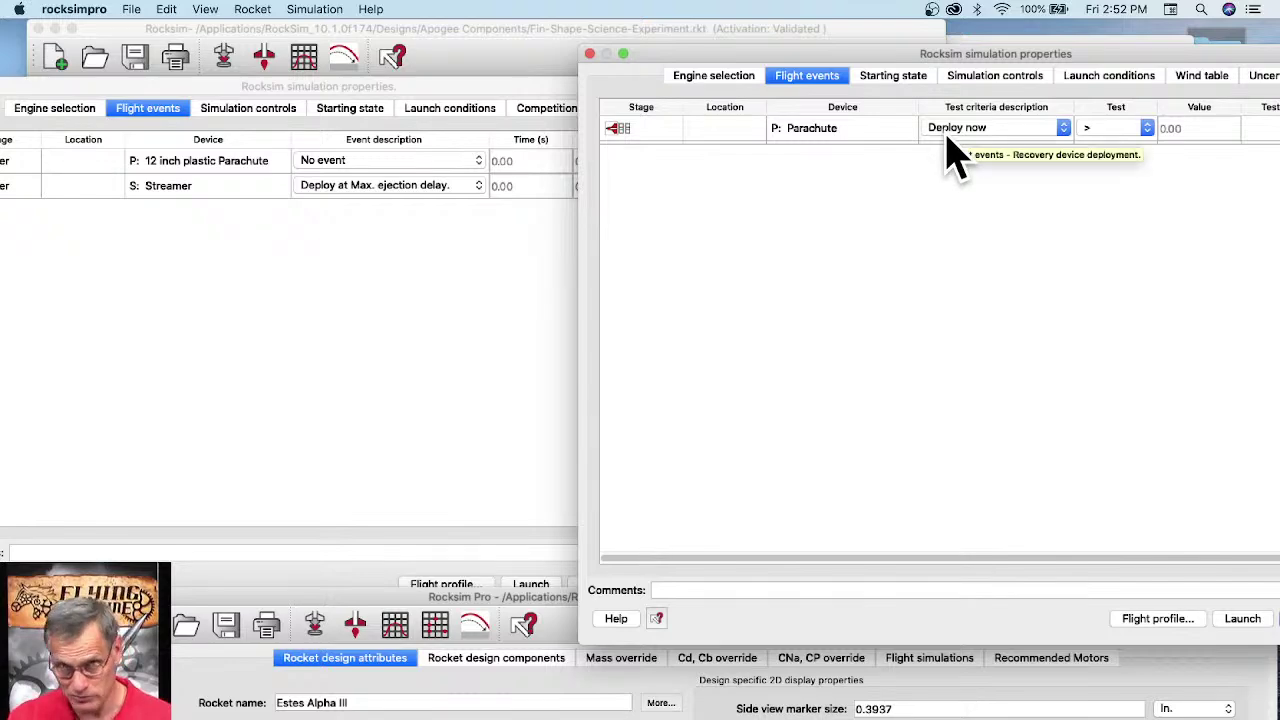
{"action": "left_click_drag", "start_coordinate": [991, 55], "coordinate": [781, 30]}
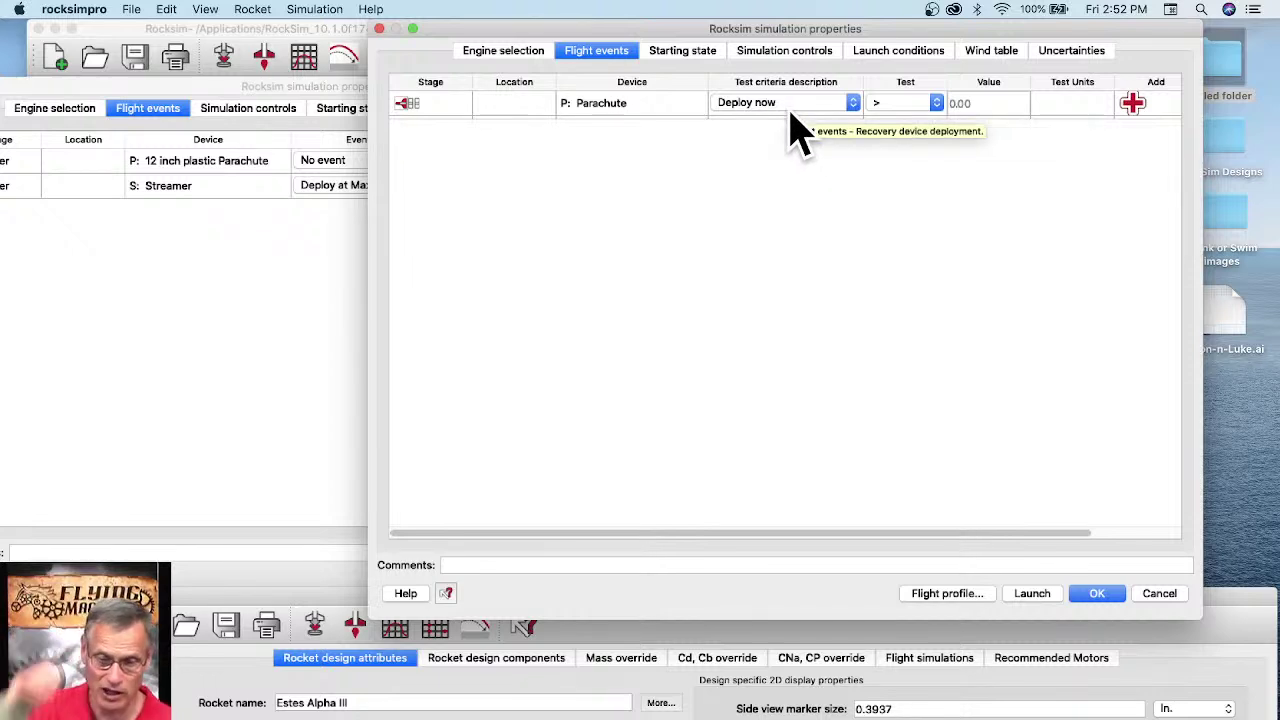
Step: Open the flight profile for the Rocksim Pro Alpha III simulation and examine the launch-site map around Cape Canaveral
{"action": "left_click", "coordinate": [940, 593]}
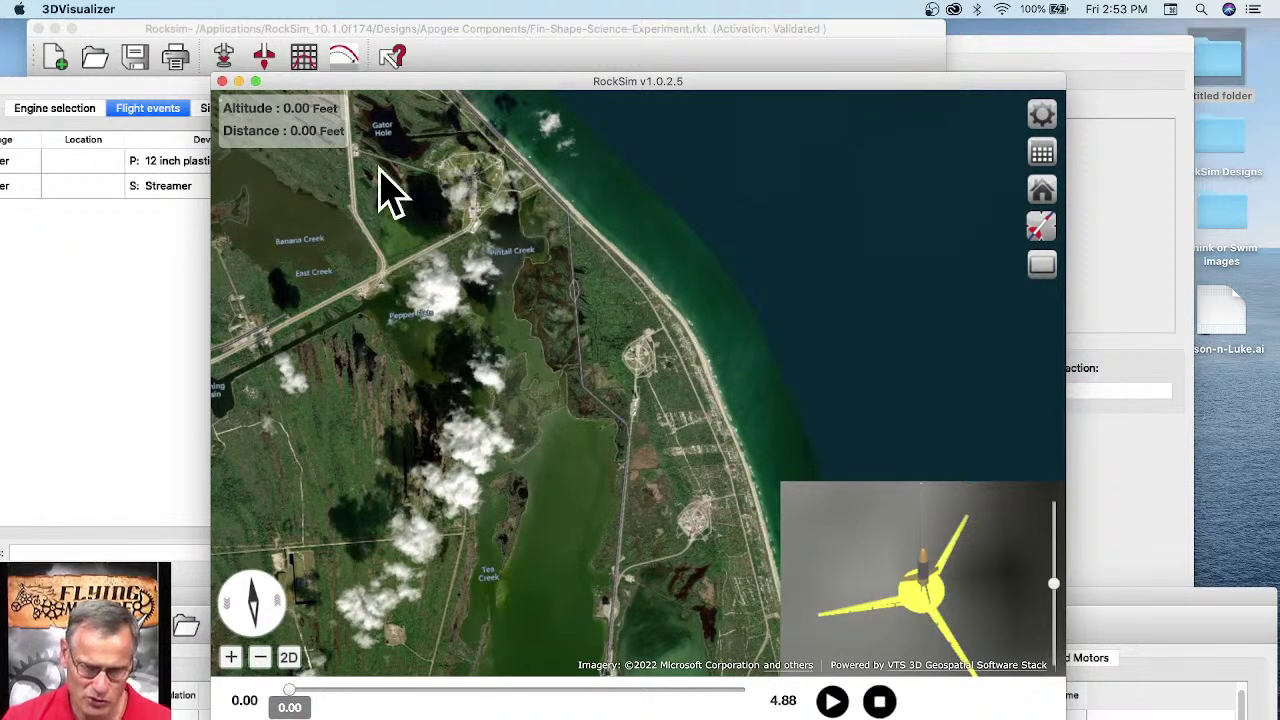
{"action": "left_click_drag", "start_coordinate": [395, 195], "coordinate": [449, 337]}
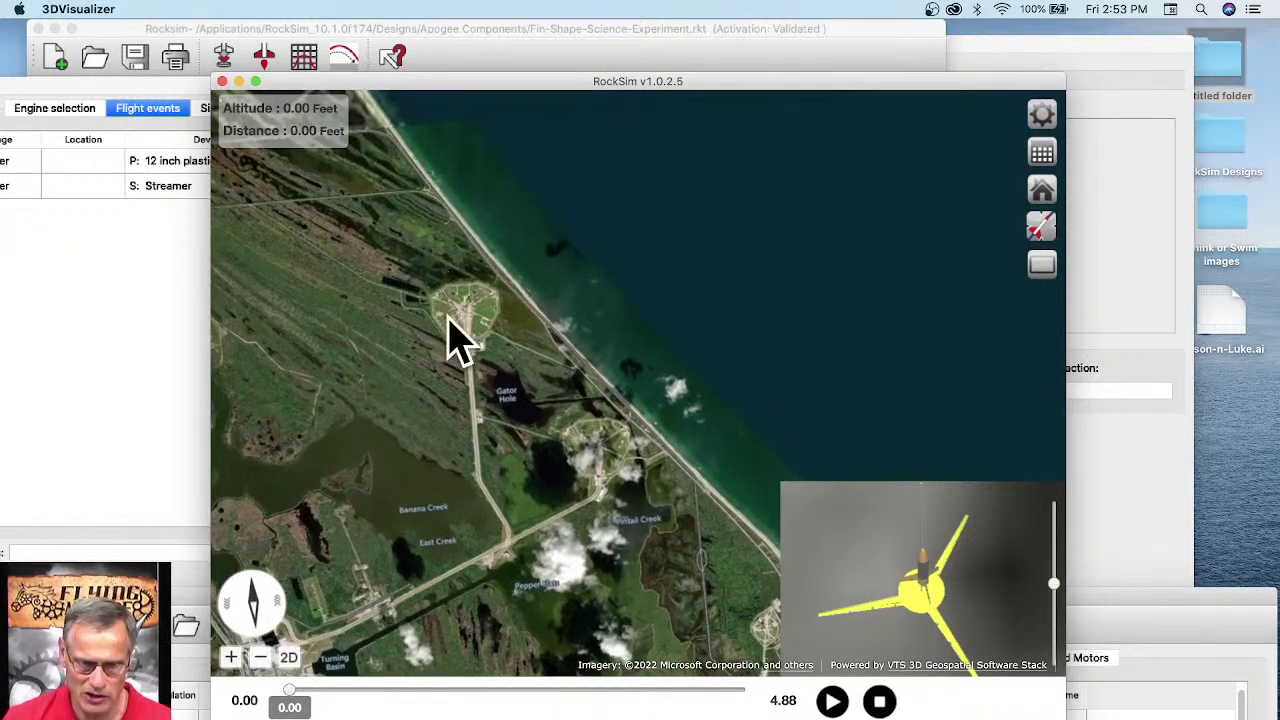
{"action": "left_click_drag", "start_coordinate": [590, 575], "coordinate": [514, 377]}
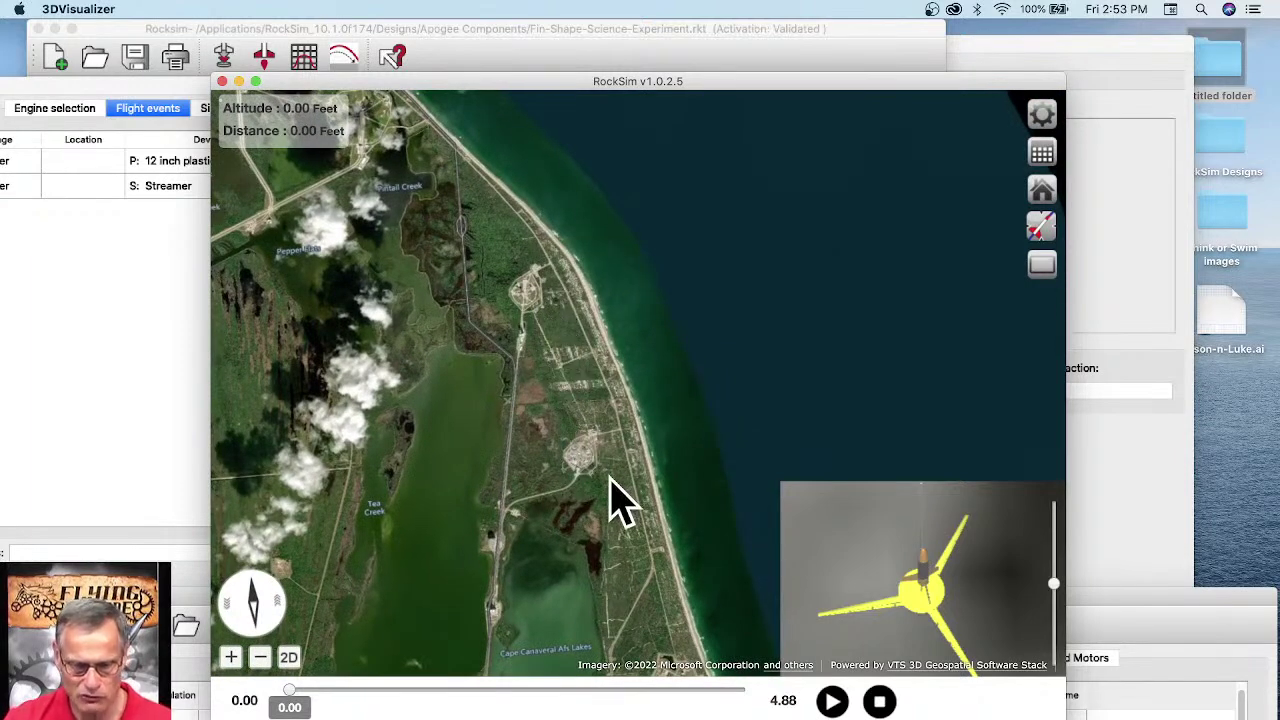
{"action": "left_click_drag", "start_coordinate": [609, 503], "coordinate": [611, 449]}
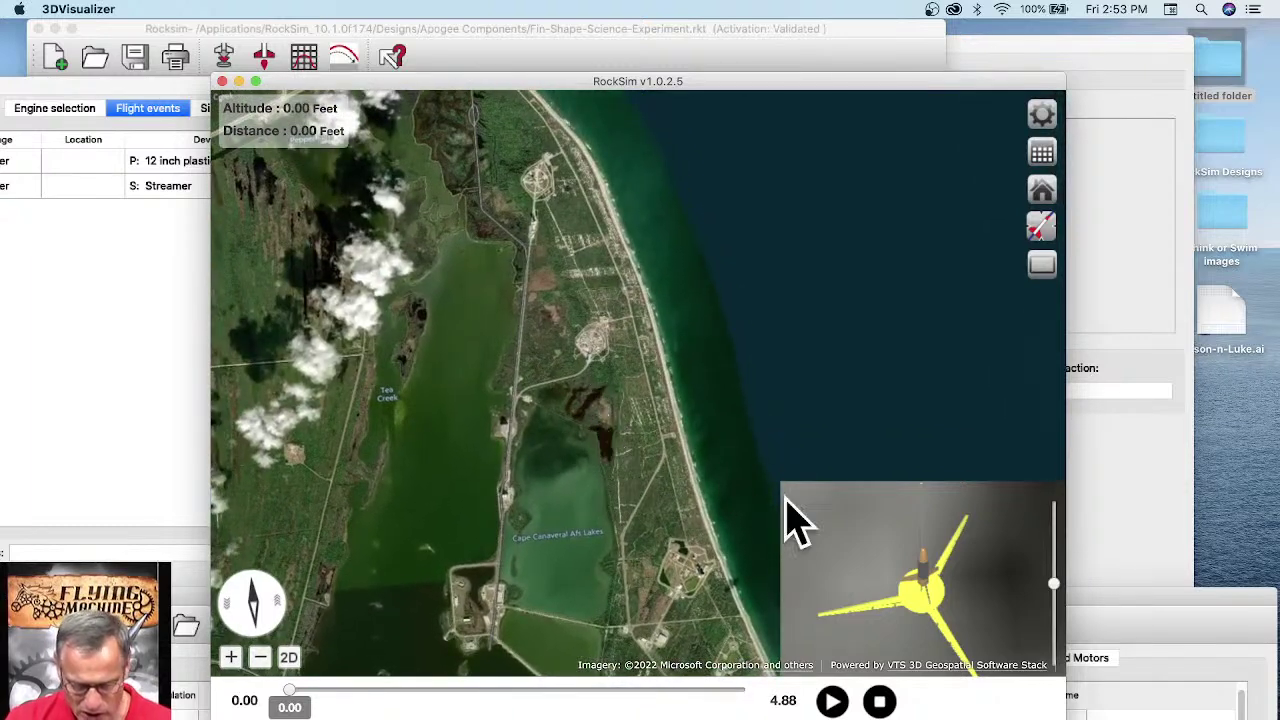
{"action": "scroll", "coordinate": [643, 471], "scroll_direction": "up", "scroll_amount": 2}
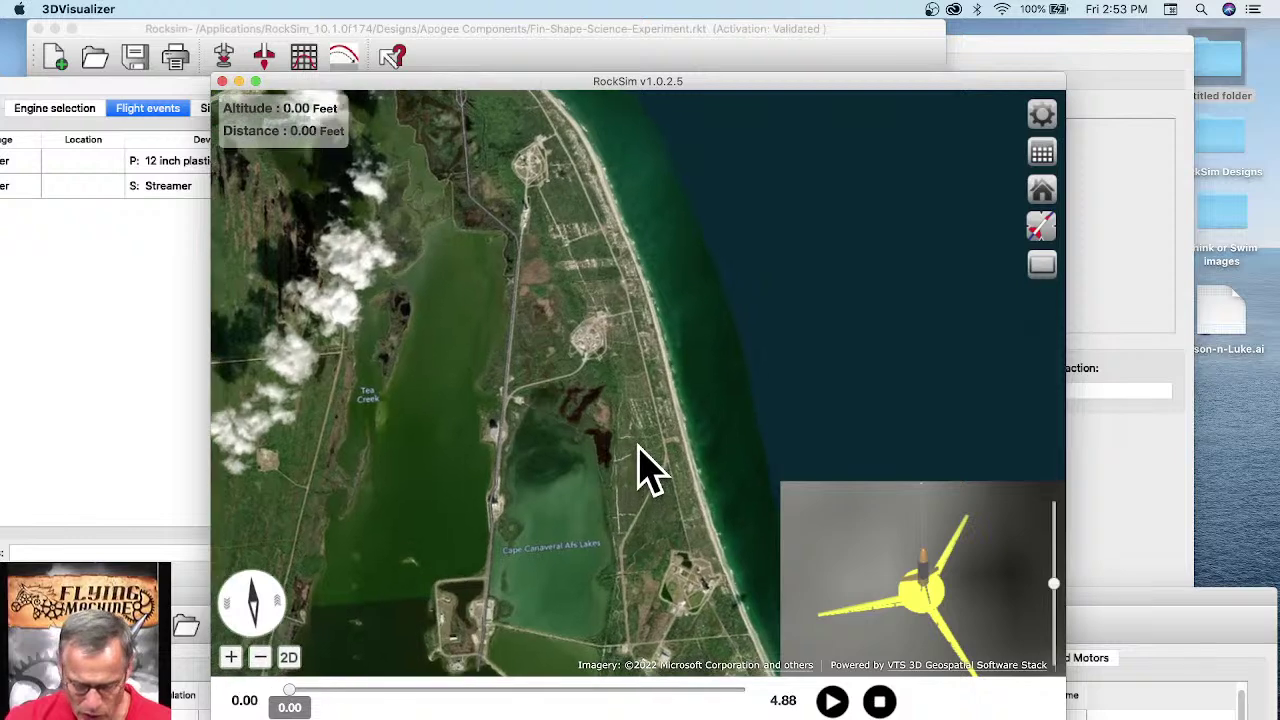
{"action": "left_click_drag", "start_coordinate": [670, 525], "coordinate": [626, 551]}
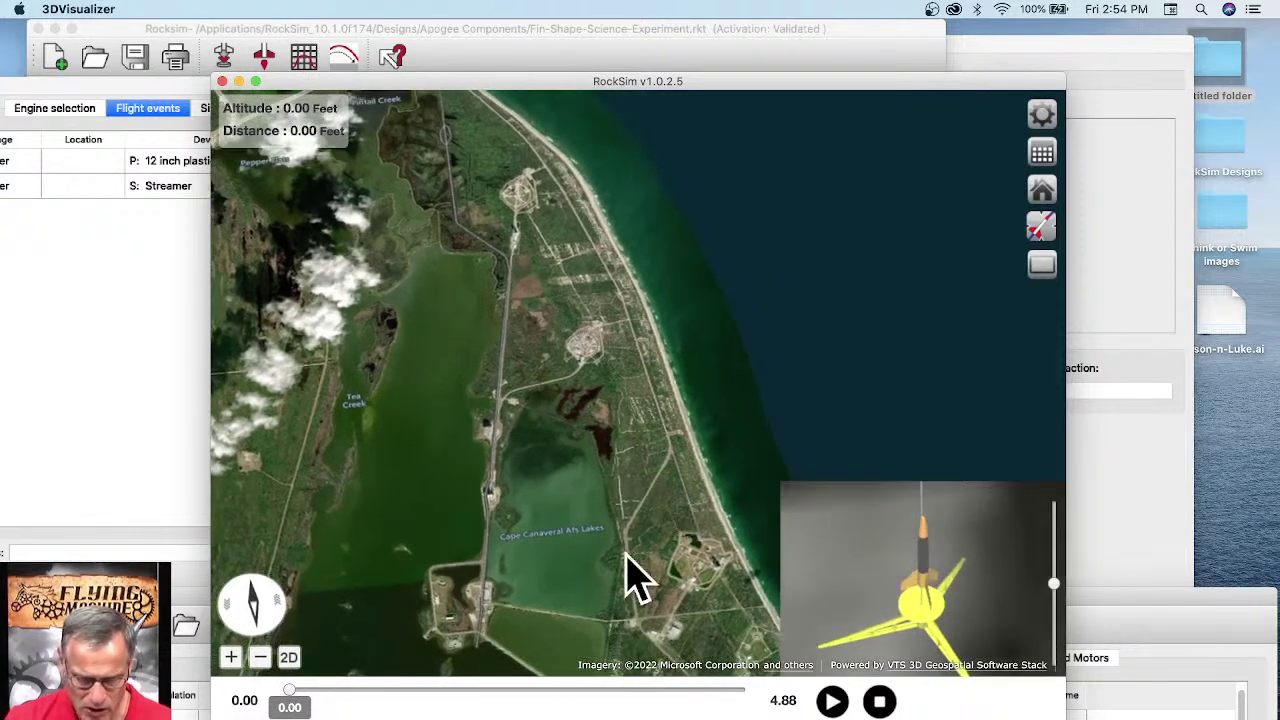
Step: Return the flight view to the rocket on its launch pad, play the flight animation, and stop it
{"action": "left_click", "coordinate": [1041, 191]}
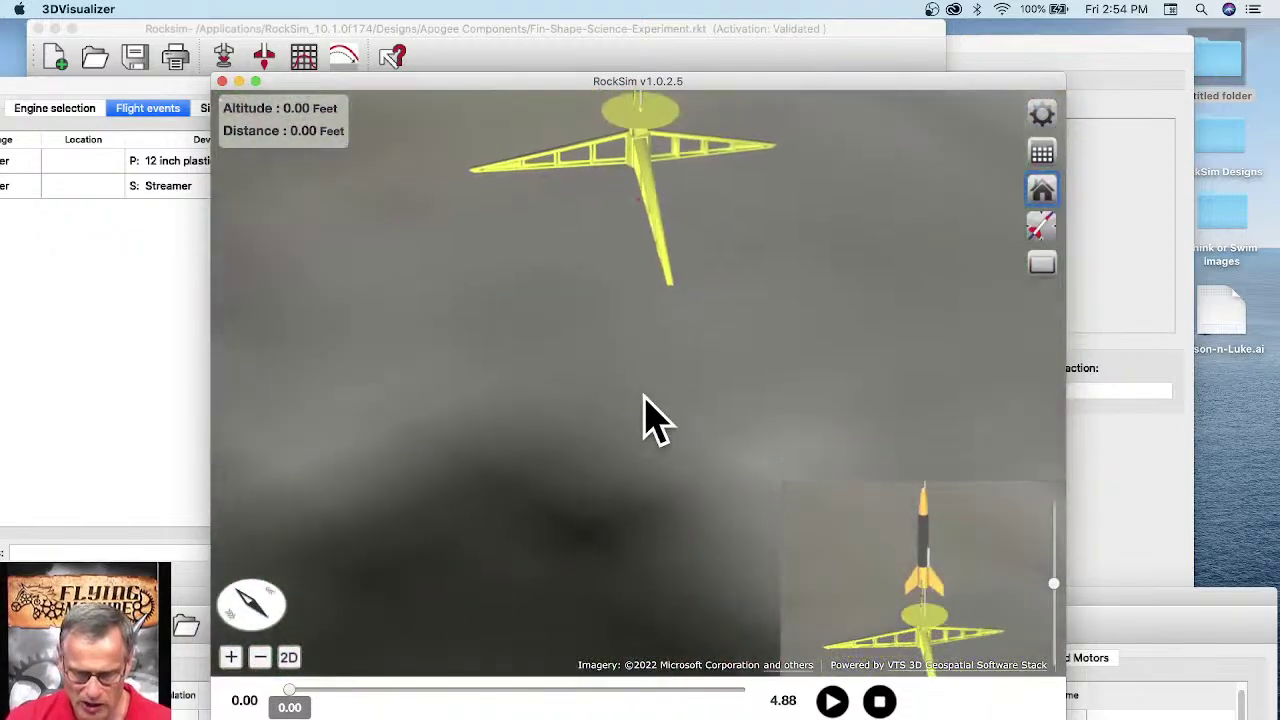
{"action": "left_click", "coordinate": [260, 658]}
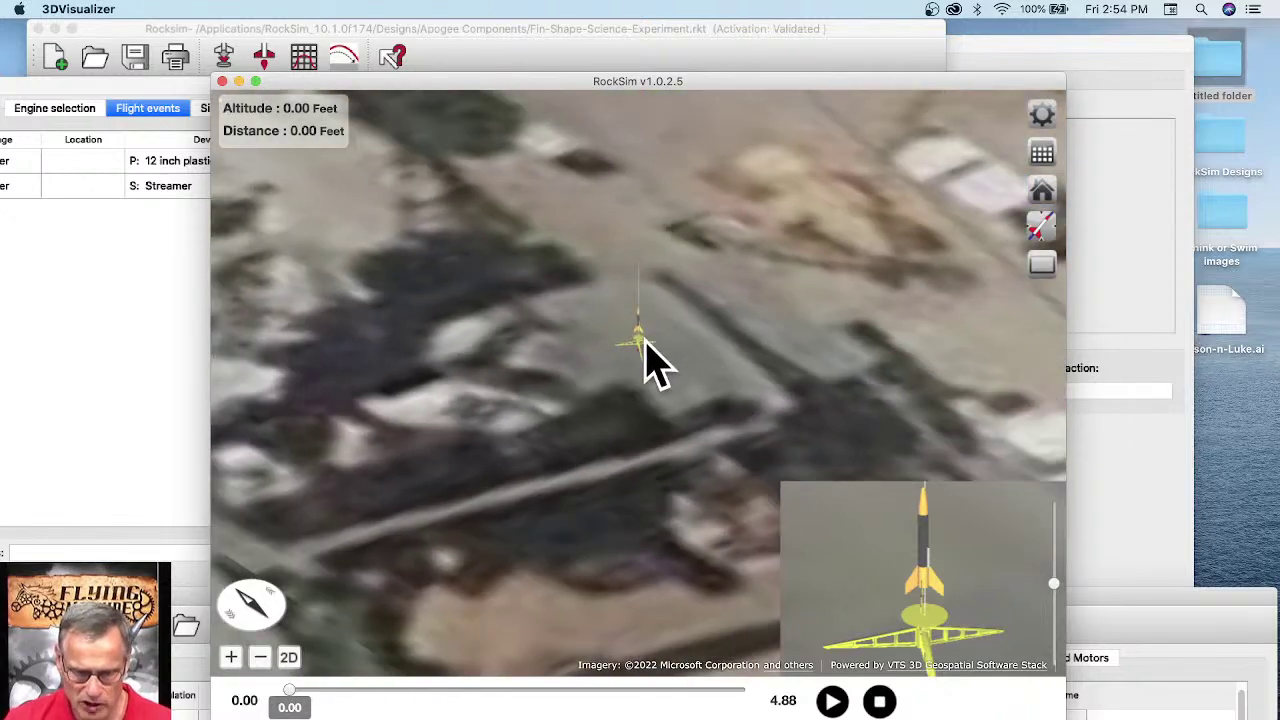
{"action": "left_click", "coordinate": [830, 701]}
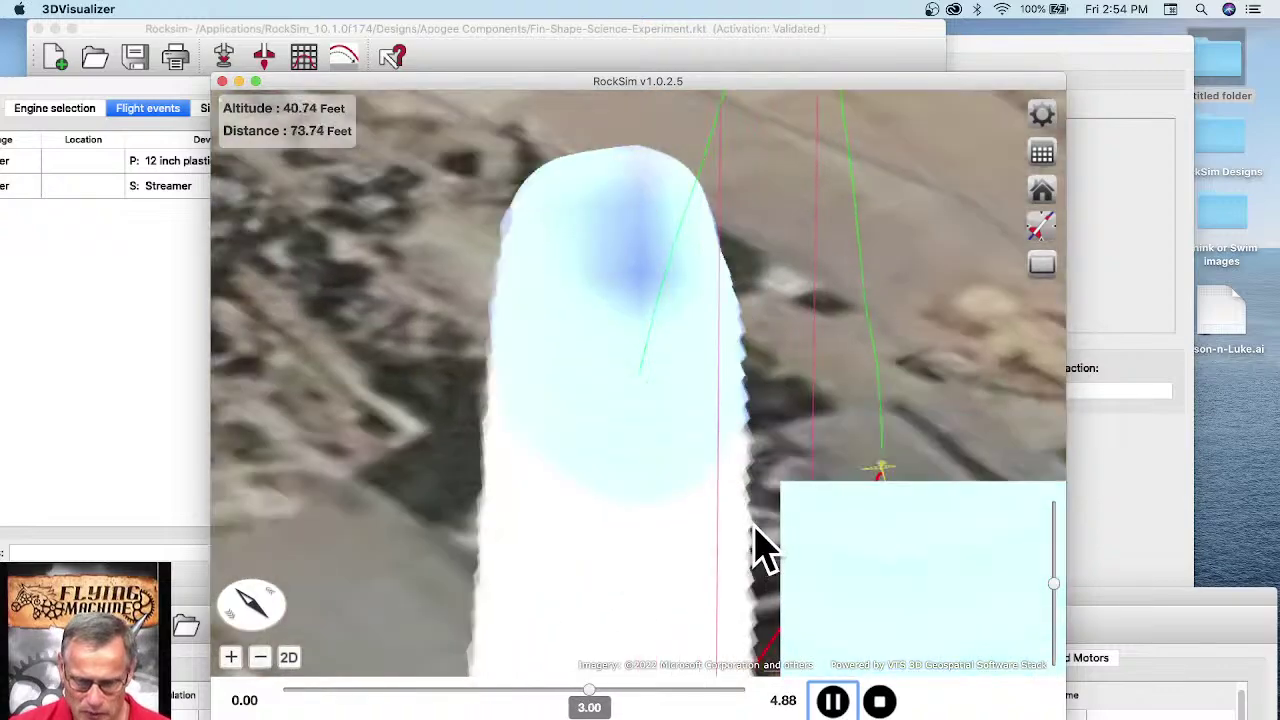
{"action": "left_click", "coordinate": [880, 701]}
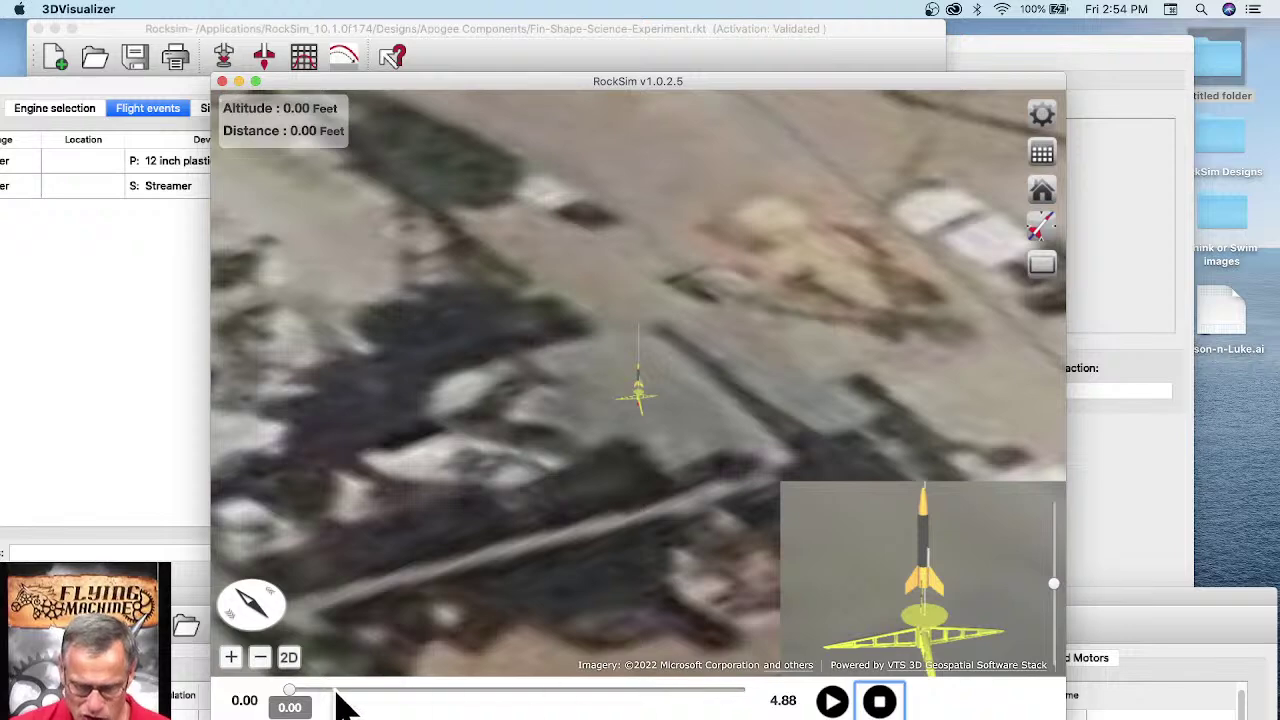
Step: Turn off Display Thrust Smoke and Display Tracking Smoke in the flight profile preferences
{"action": "left_click", "coordinate": [1044, 118]}
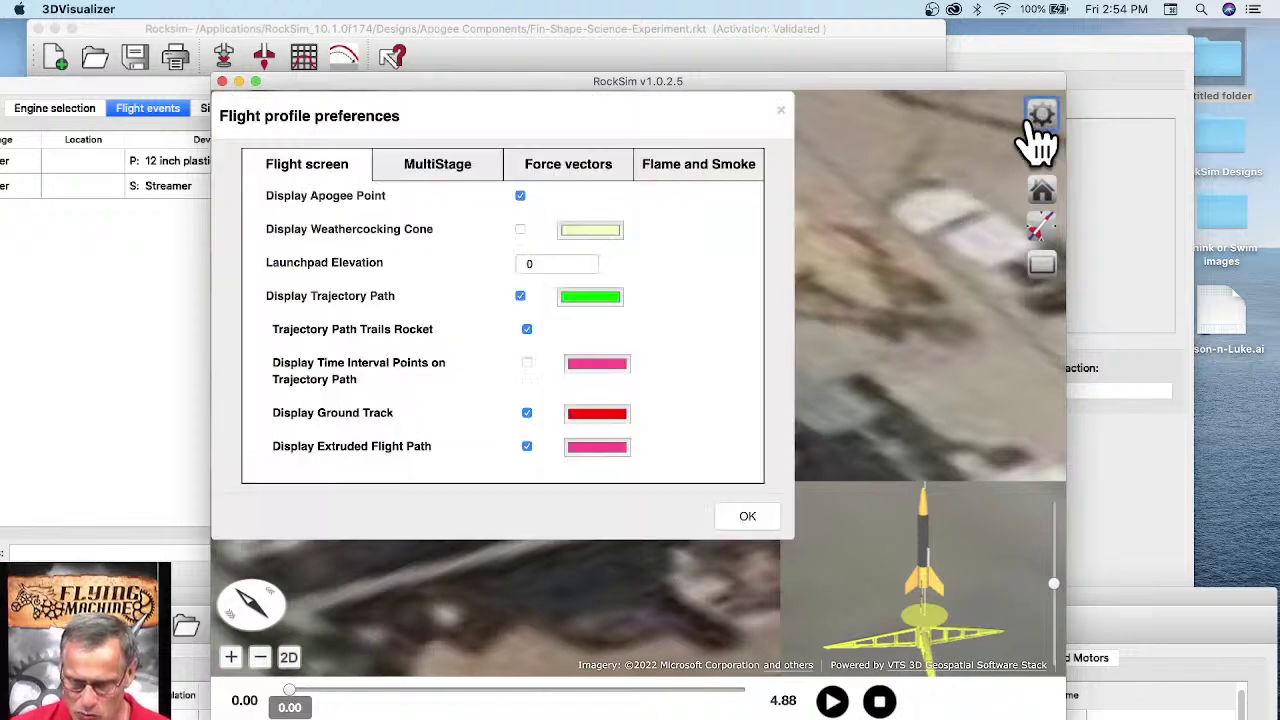
{"action": "left_click", "coordinate": [662, 184]}
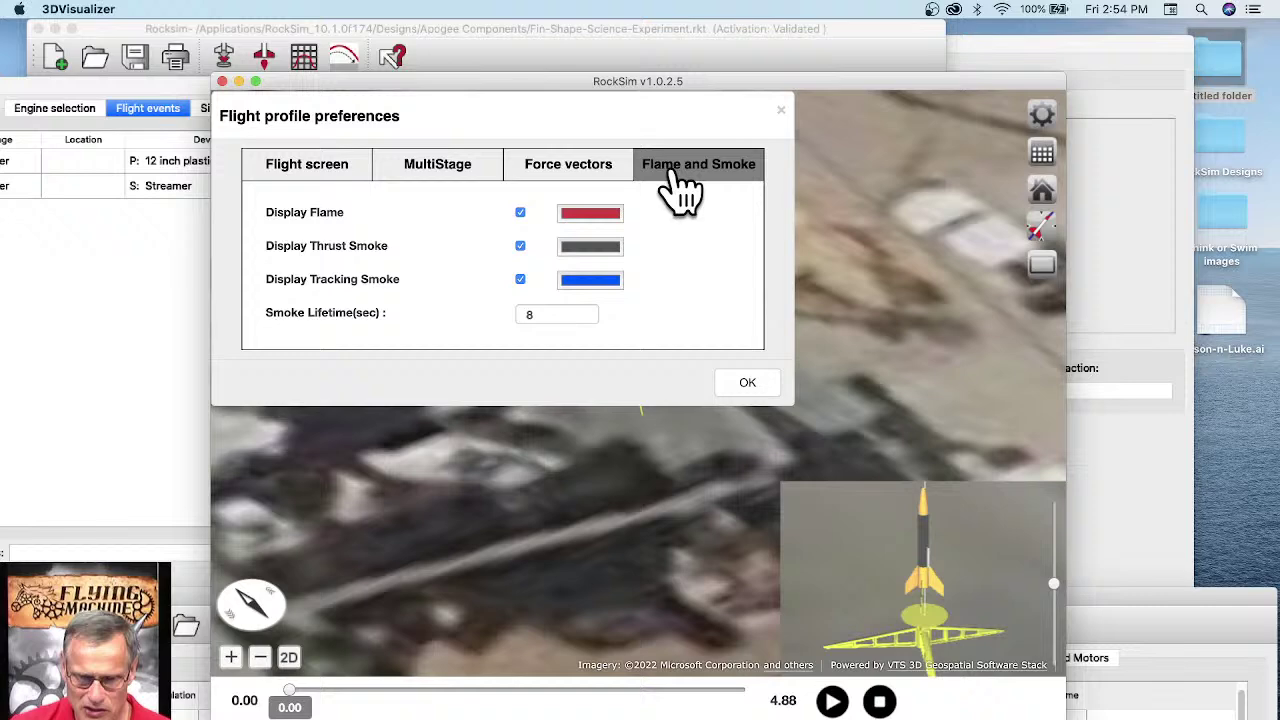
{"action": "left_click", "coordinate": [520, 246]}
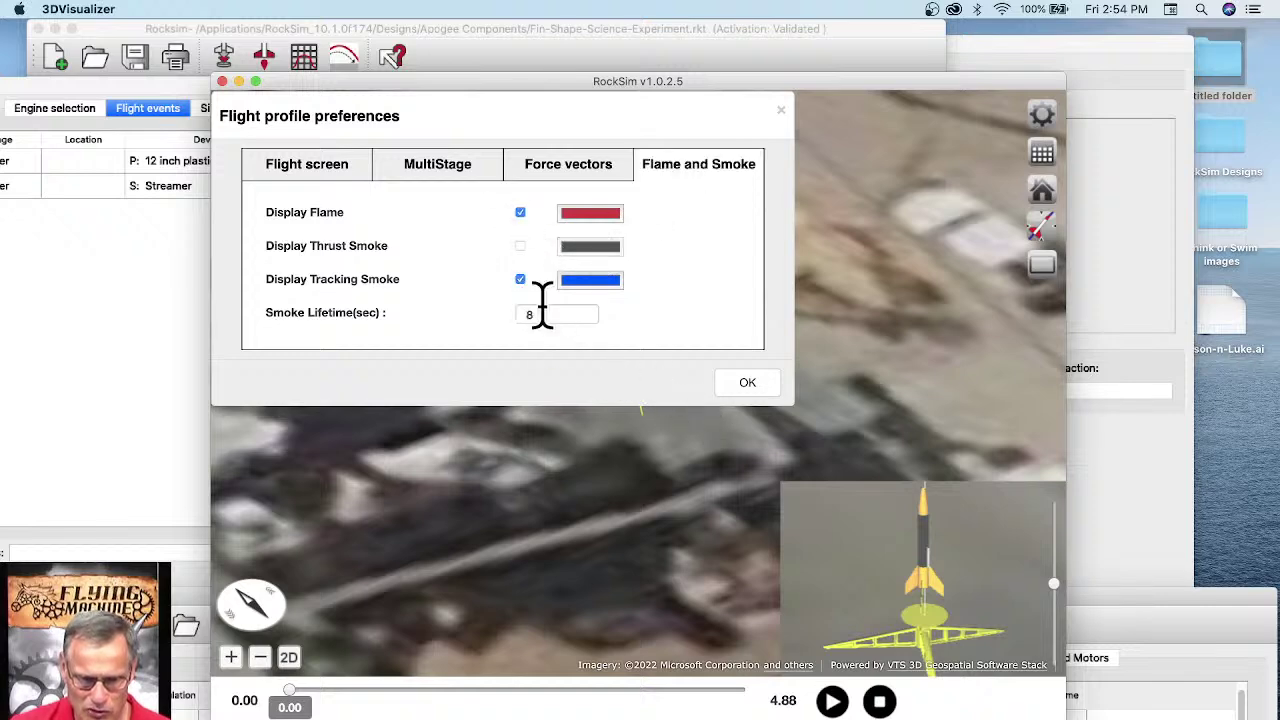
{"action": "left_click", "coordinate": [520, 280]}
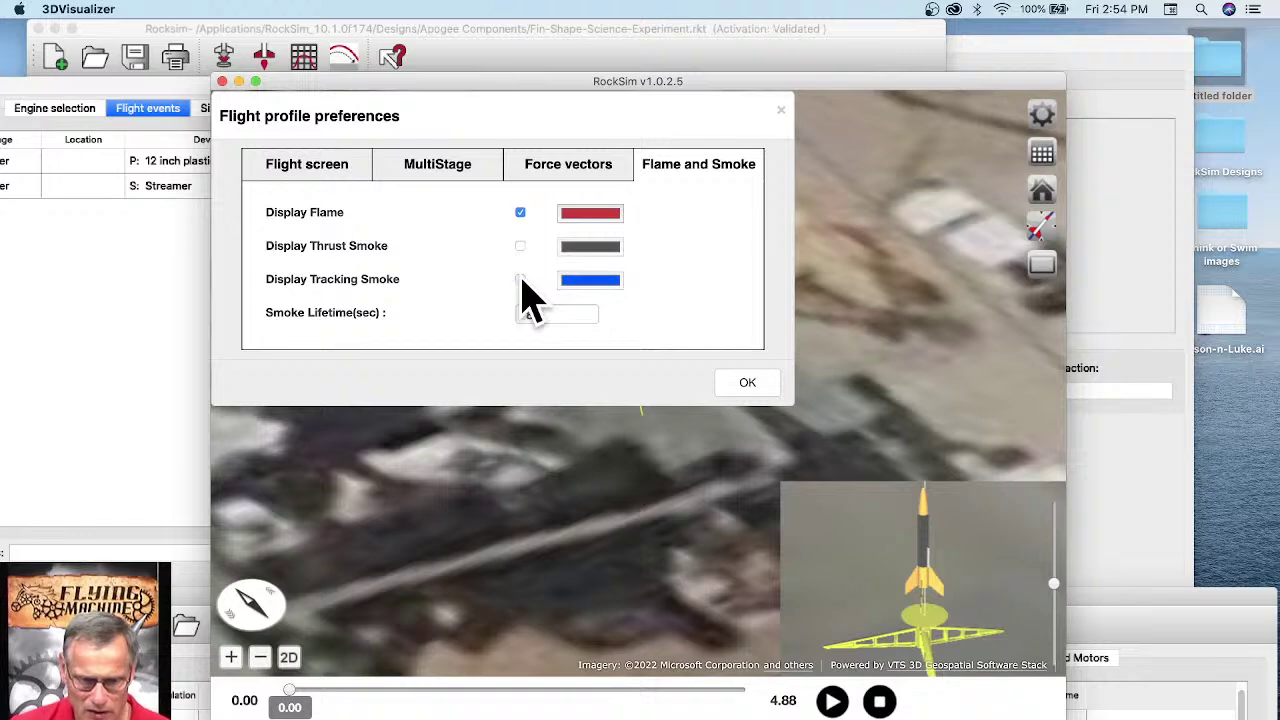
{"action": "left_click", "coordinate": [750, 392]}
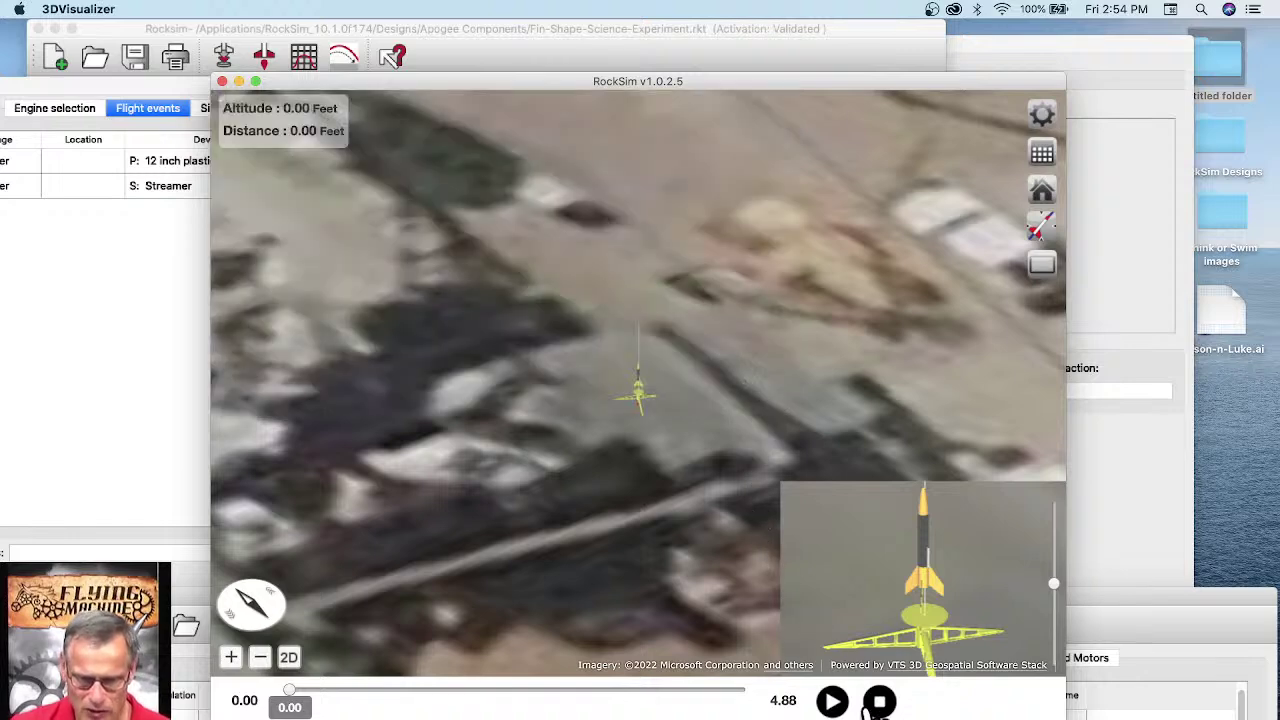
Step: Replay the Alpha III flight without smoke, stop the animation, and close the flight visualizer
{"action": "left_click", "coordinate": [836, 703]}
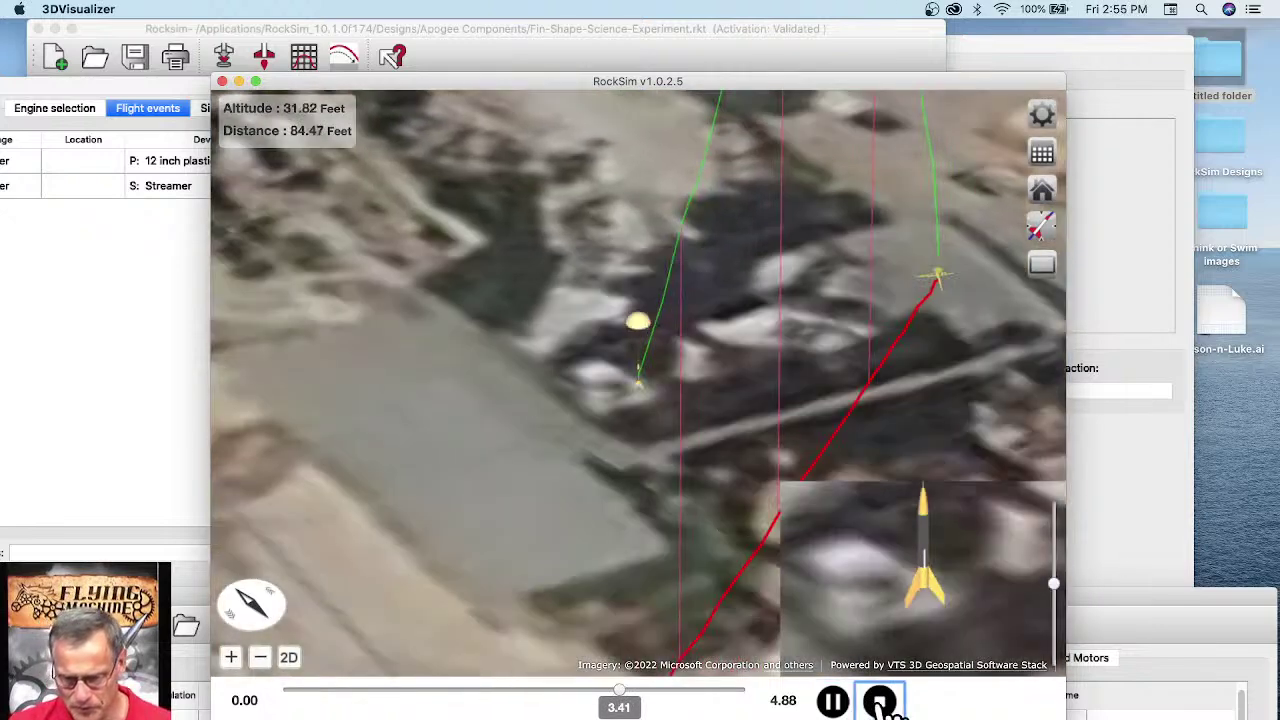
{"action": "left_click", "coordinate": [879, 701]}
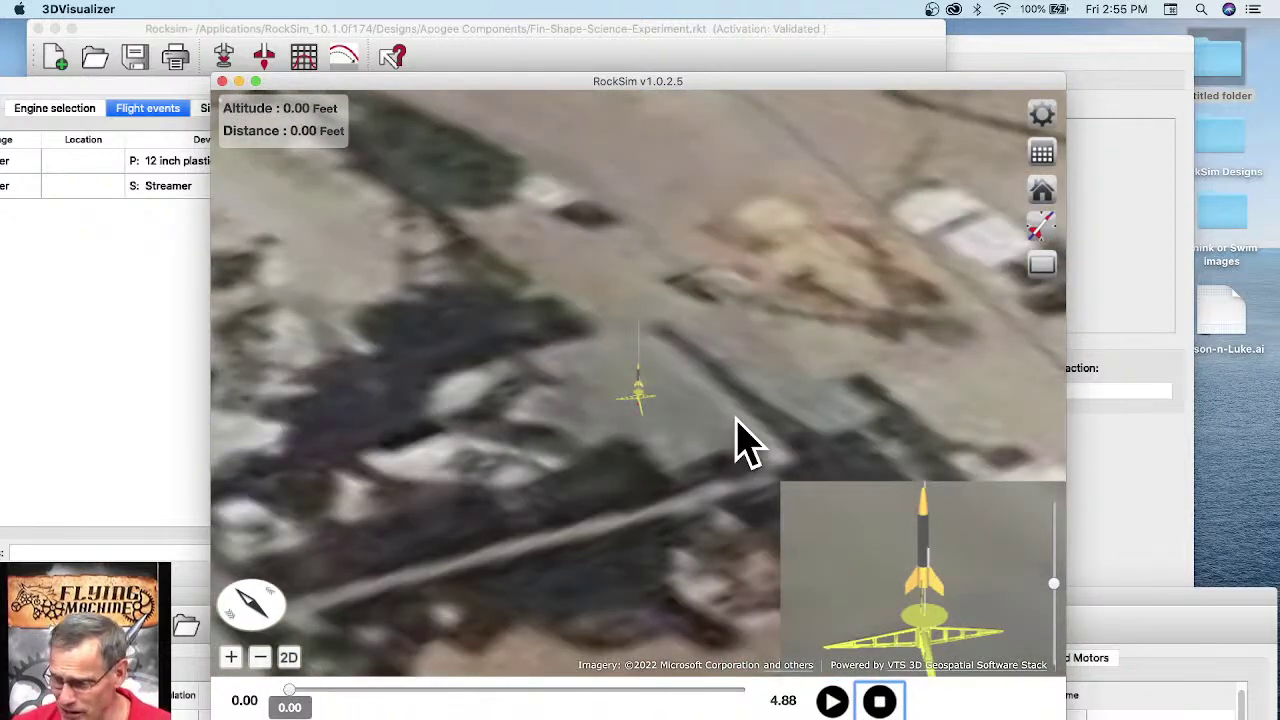
{"action": "left_click", "coordinate": [223, 82]}
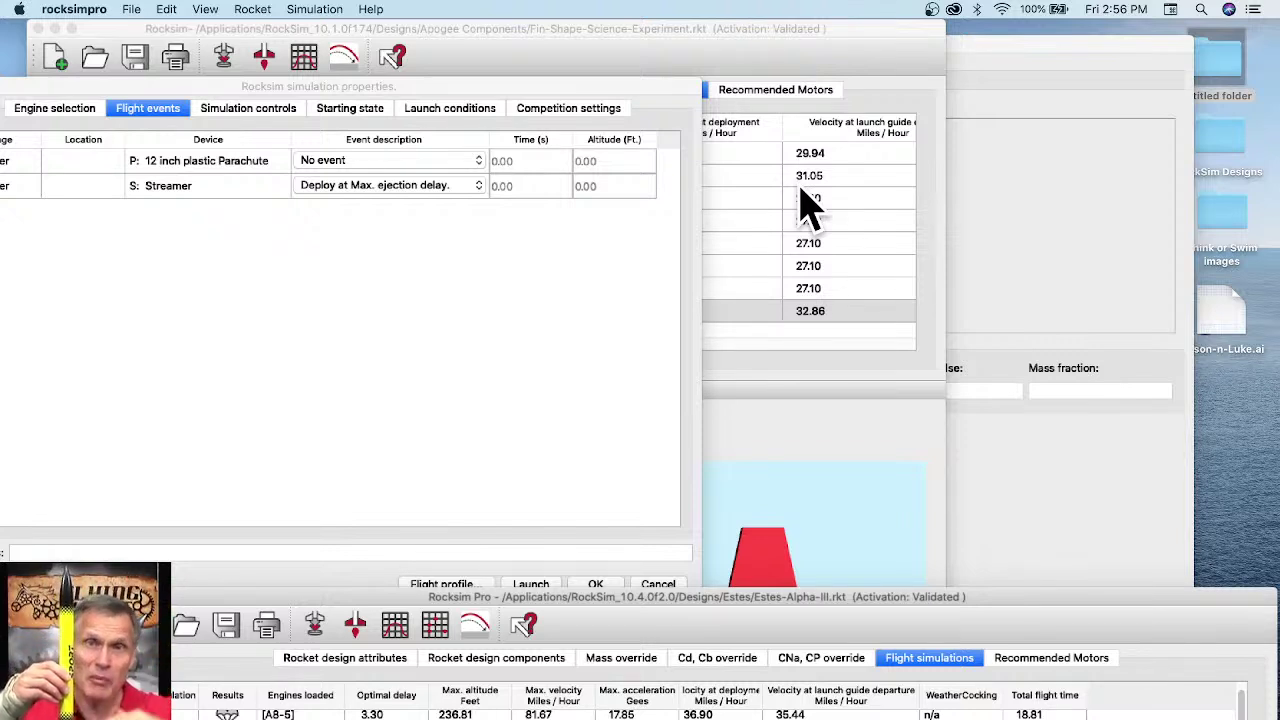
Step: Switch to RockSim, cancel its simulation properties, and display the Fin Shape Science Experiment rocket in the 2D side view
{"action": "left_click", "coordinate": [746, 36]}
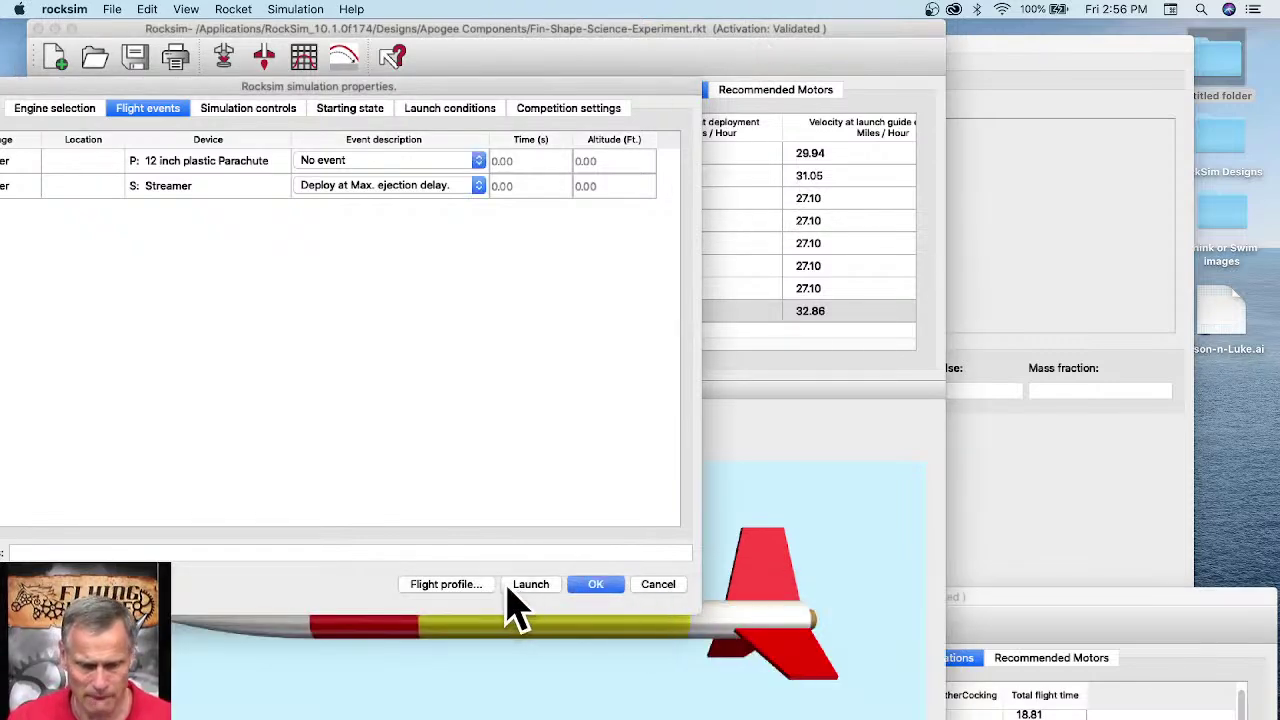
{"action": "left_click", "coordinate": [656, 585]}
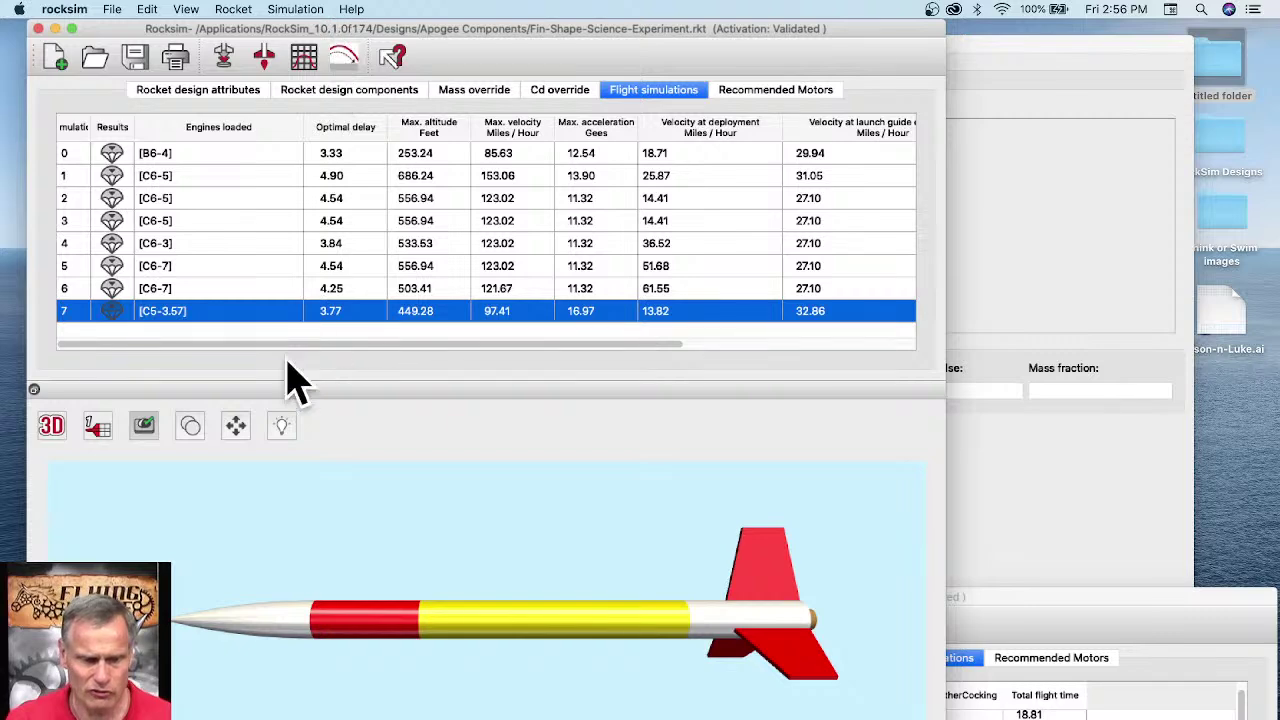
{"action": "left_click", "coordinate": [50, 428]}
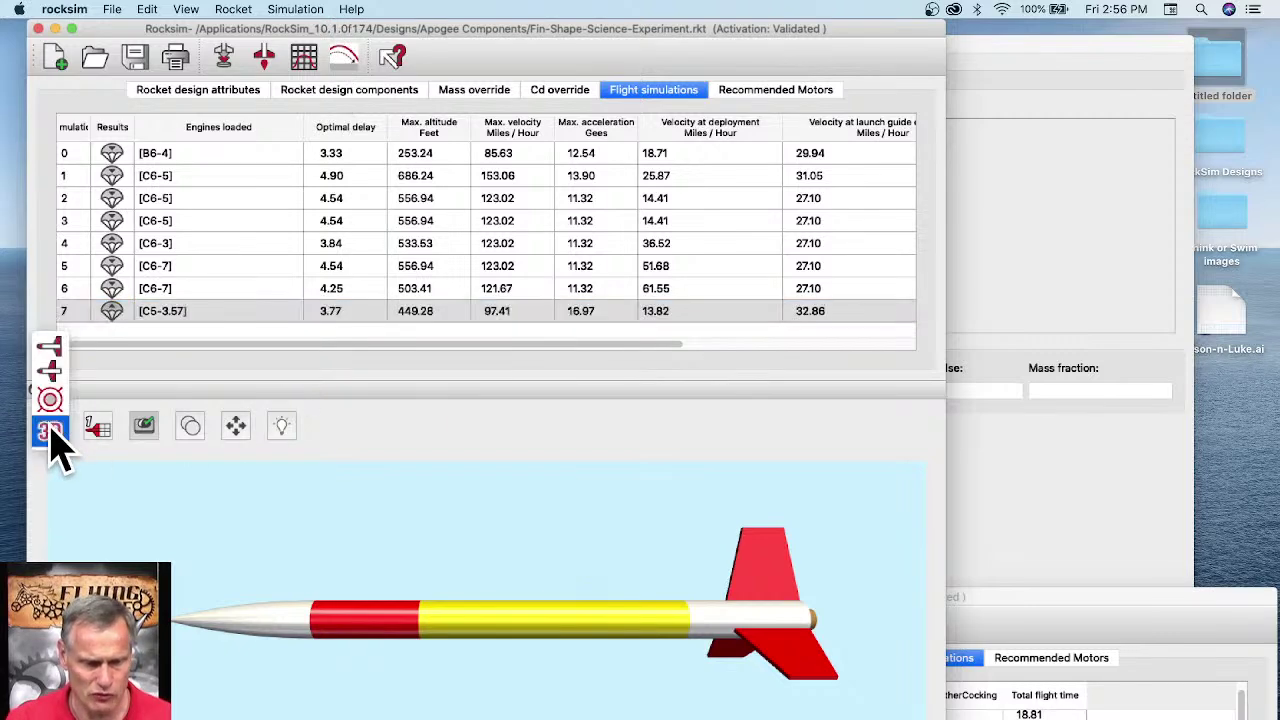
{"action": "left_click", "coordinate": [52, 348]}
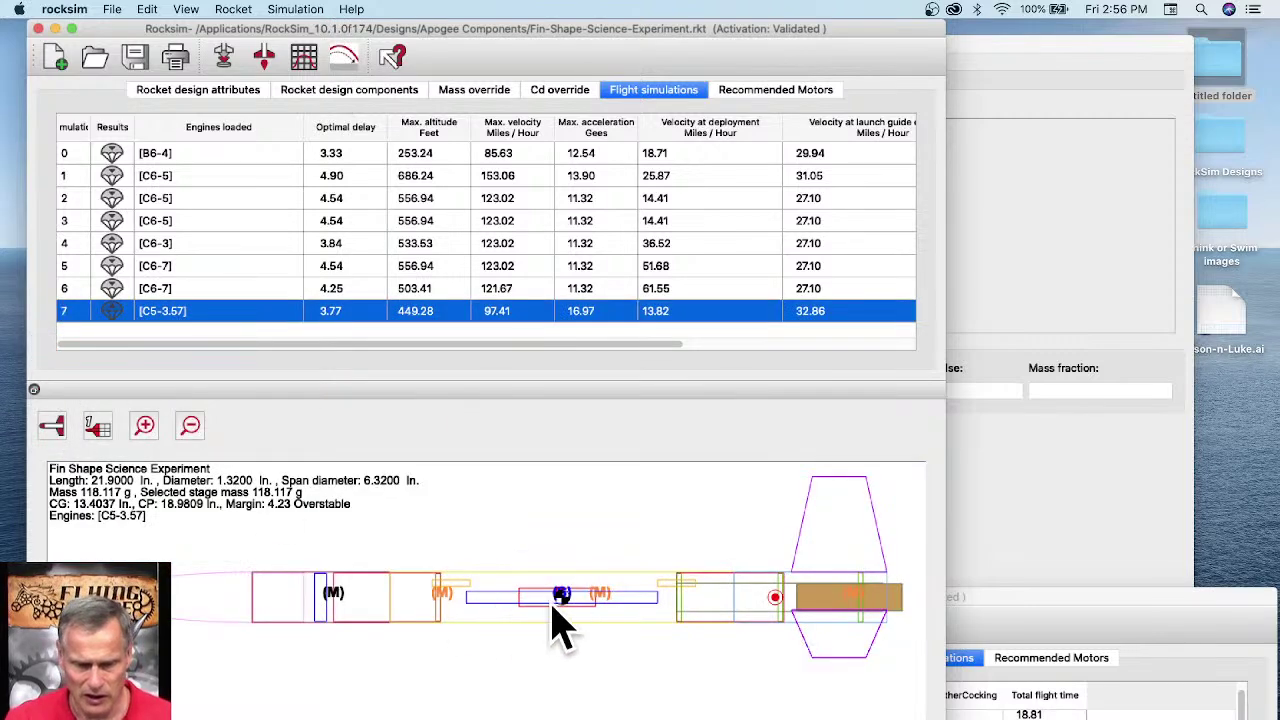